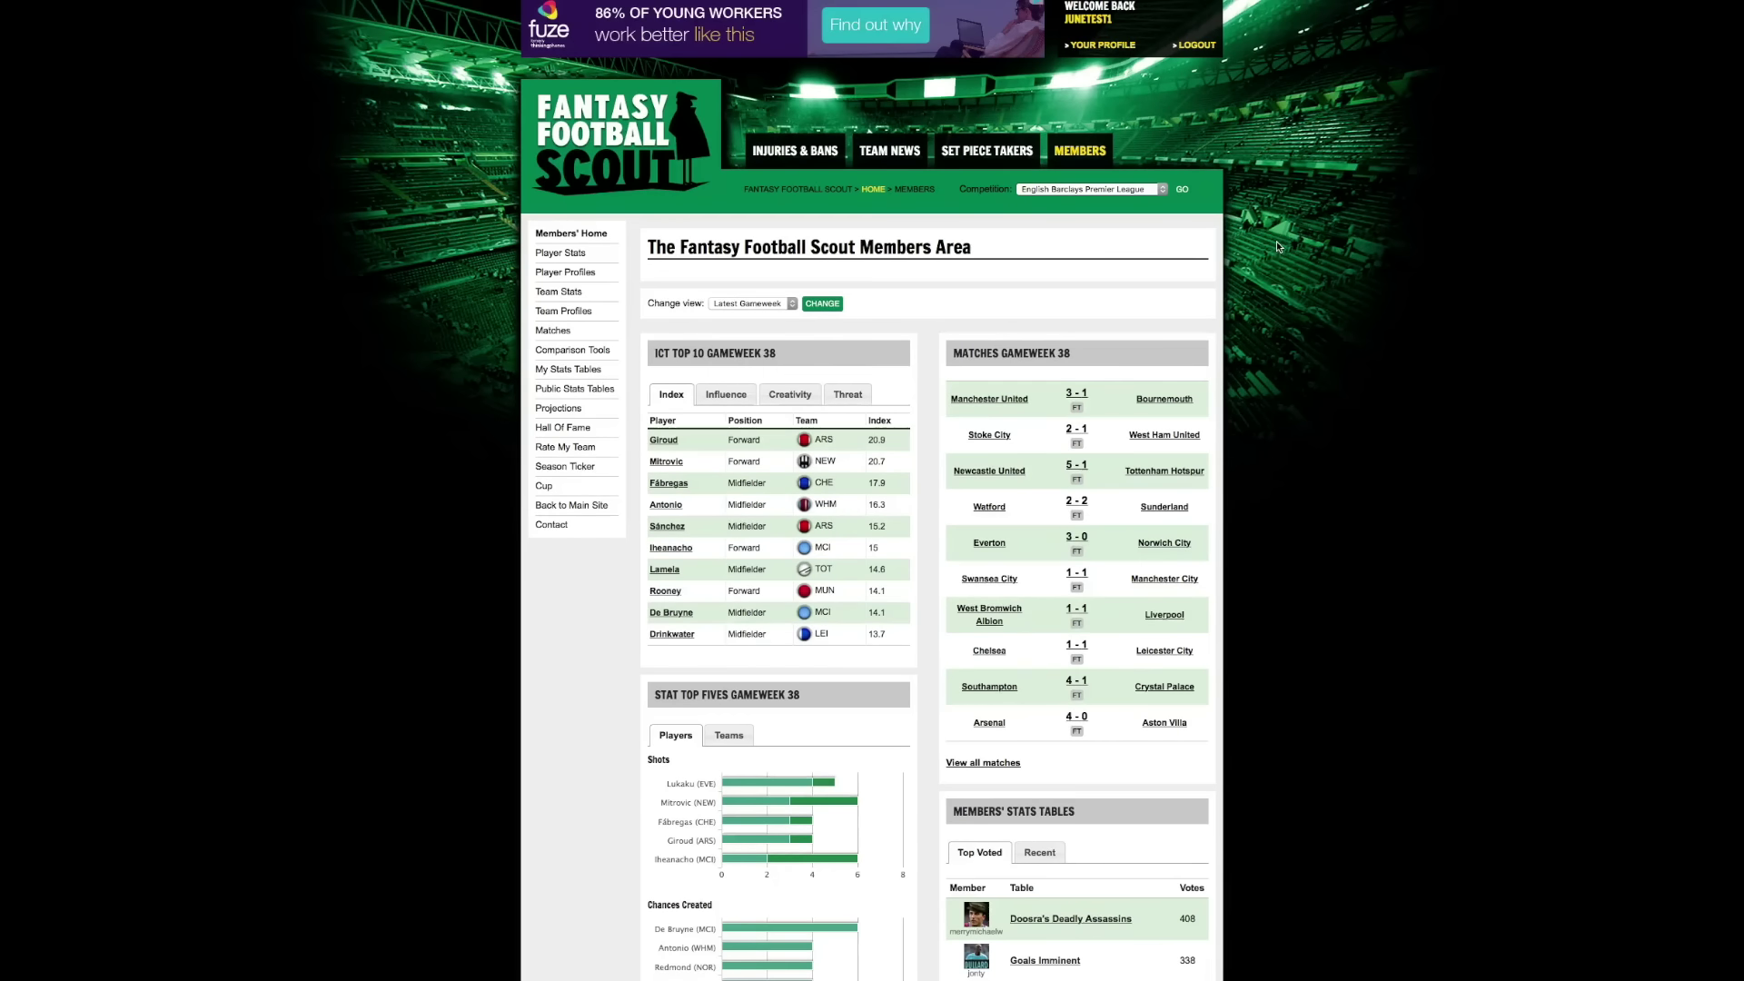
Browse the Gameweek 38 home page's ICT top 10, stat top fives and results, then list competitions.
scroll(1277, 241, down, 3)
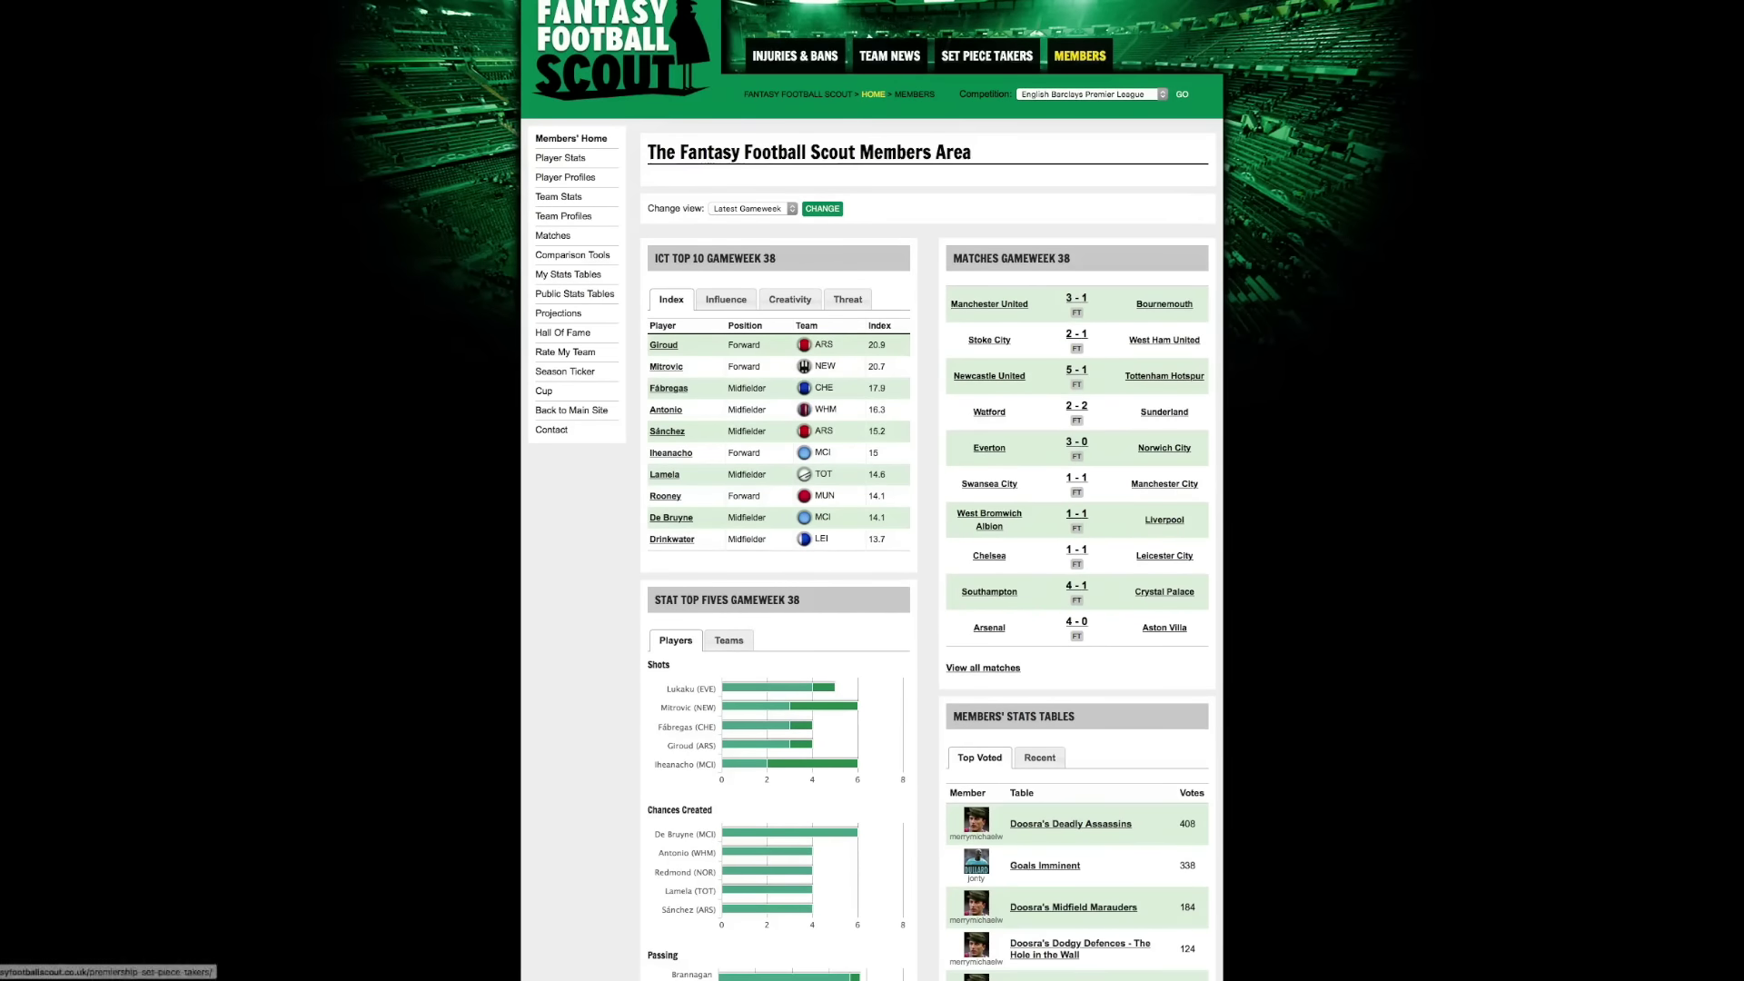
scroll(1217, 199, down, 1)
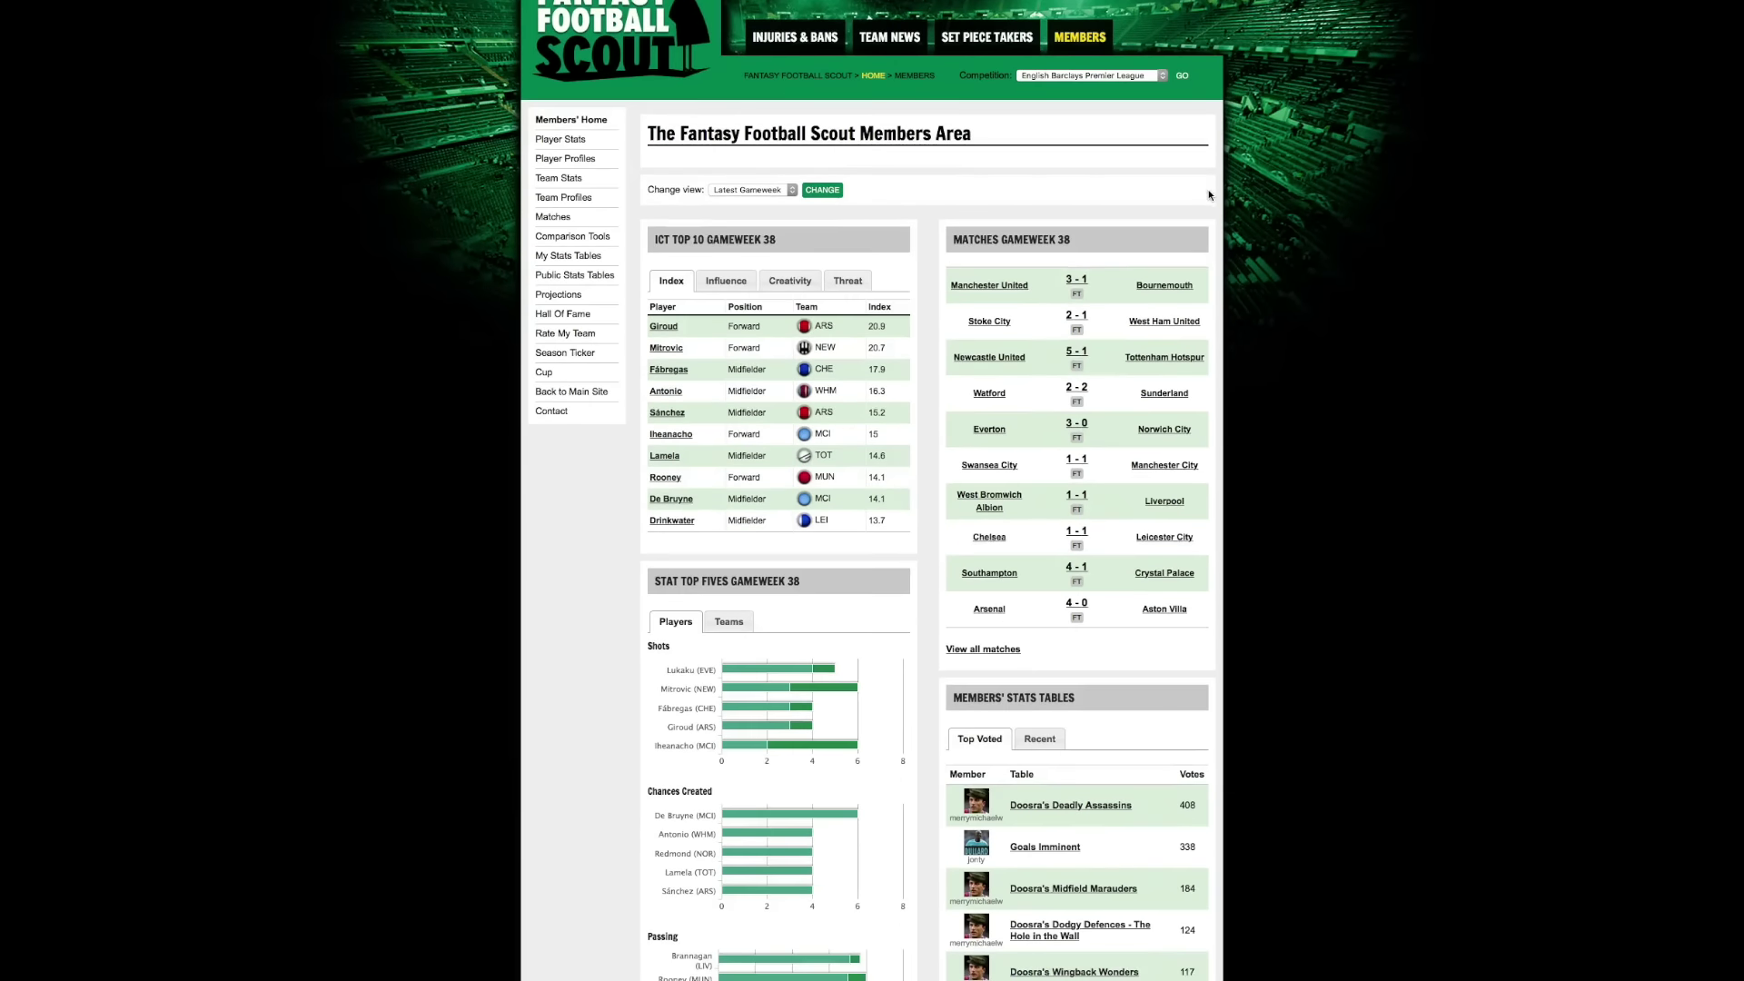
scroll(1257, 211, down, 2)
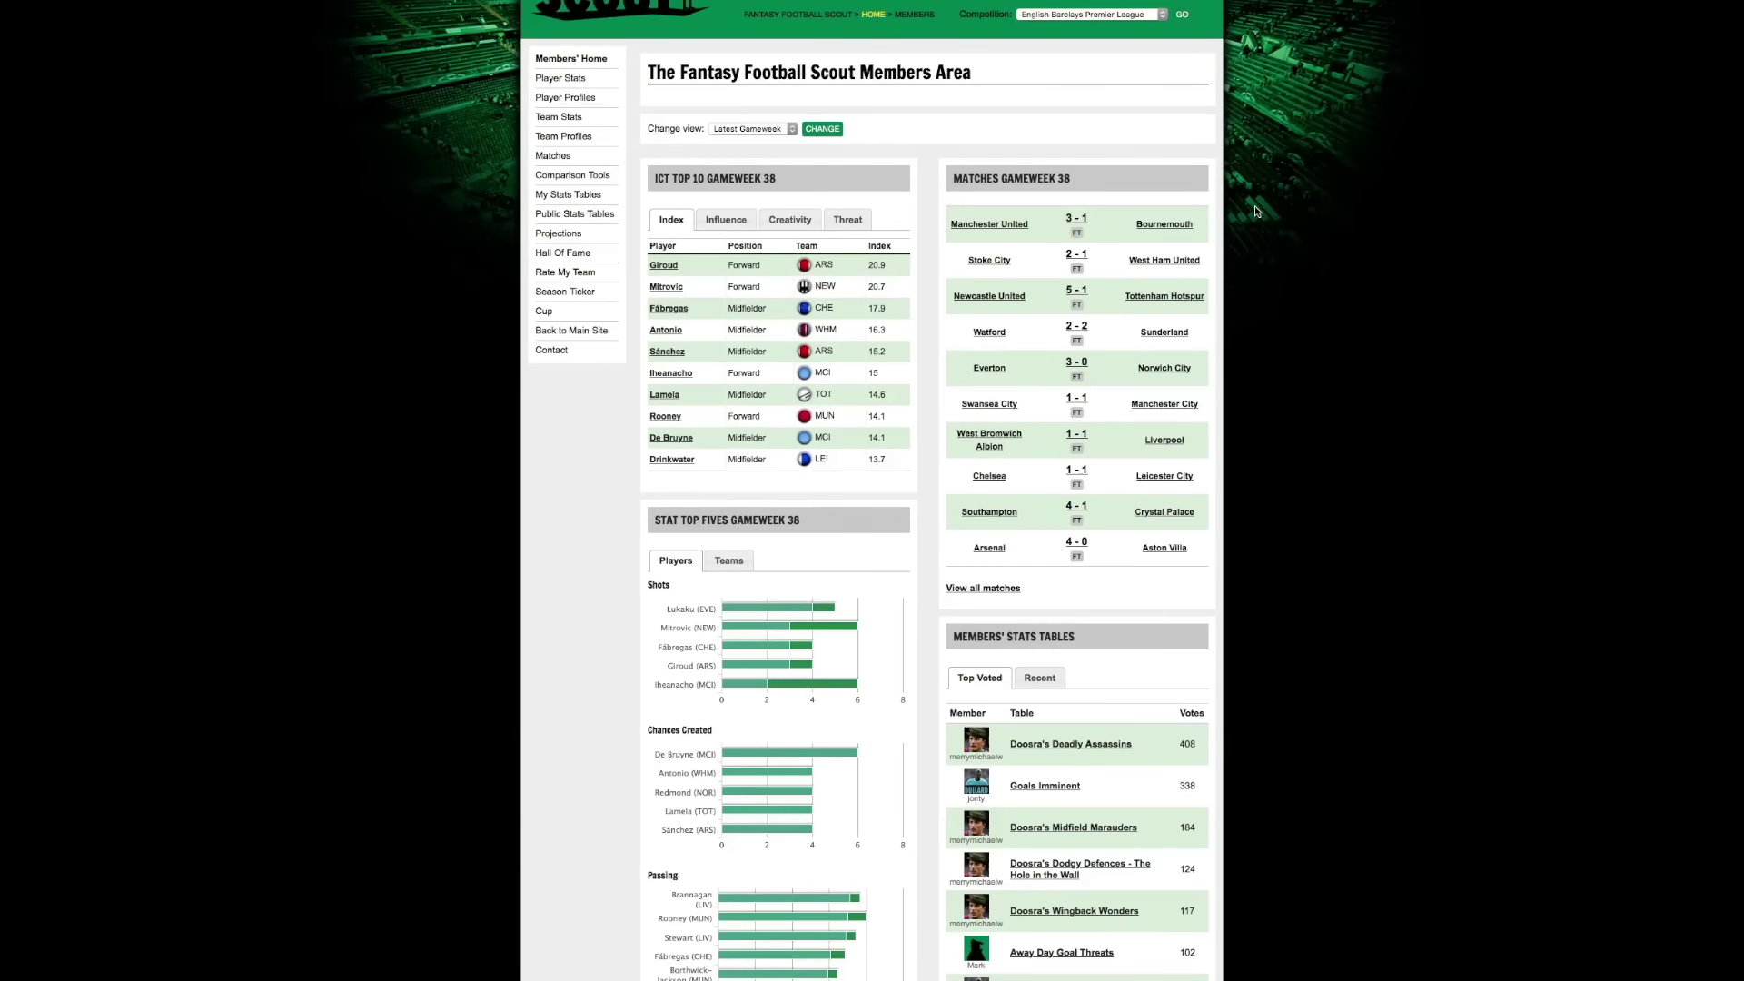
scroll(1255, 210, up, 1)
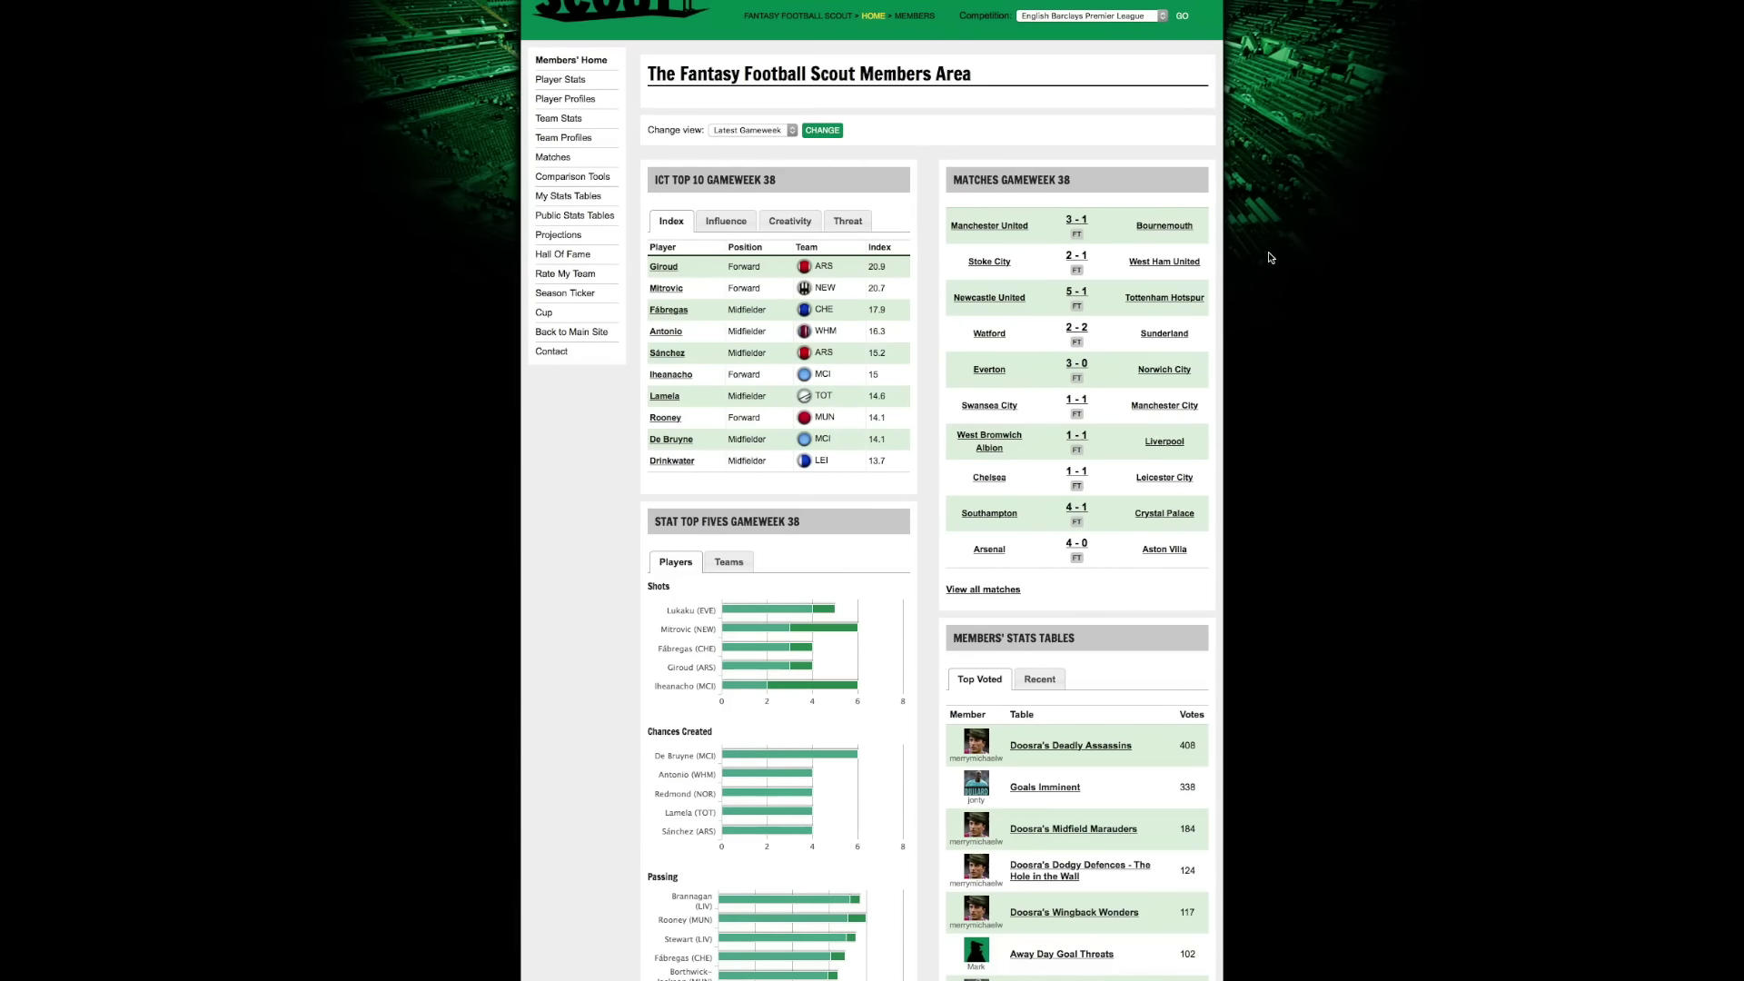
scroll(1268, 257, up, 1)
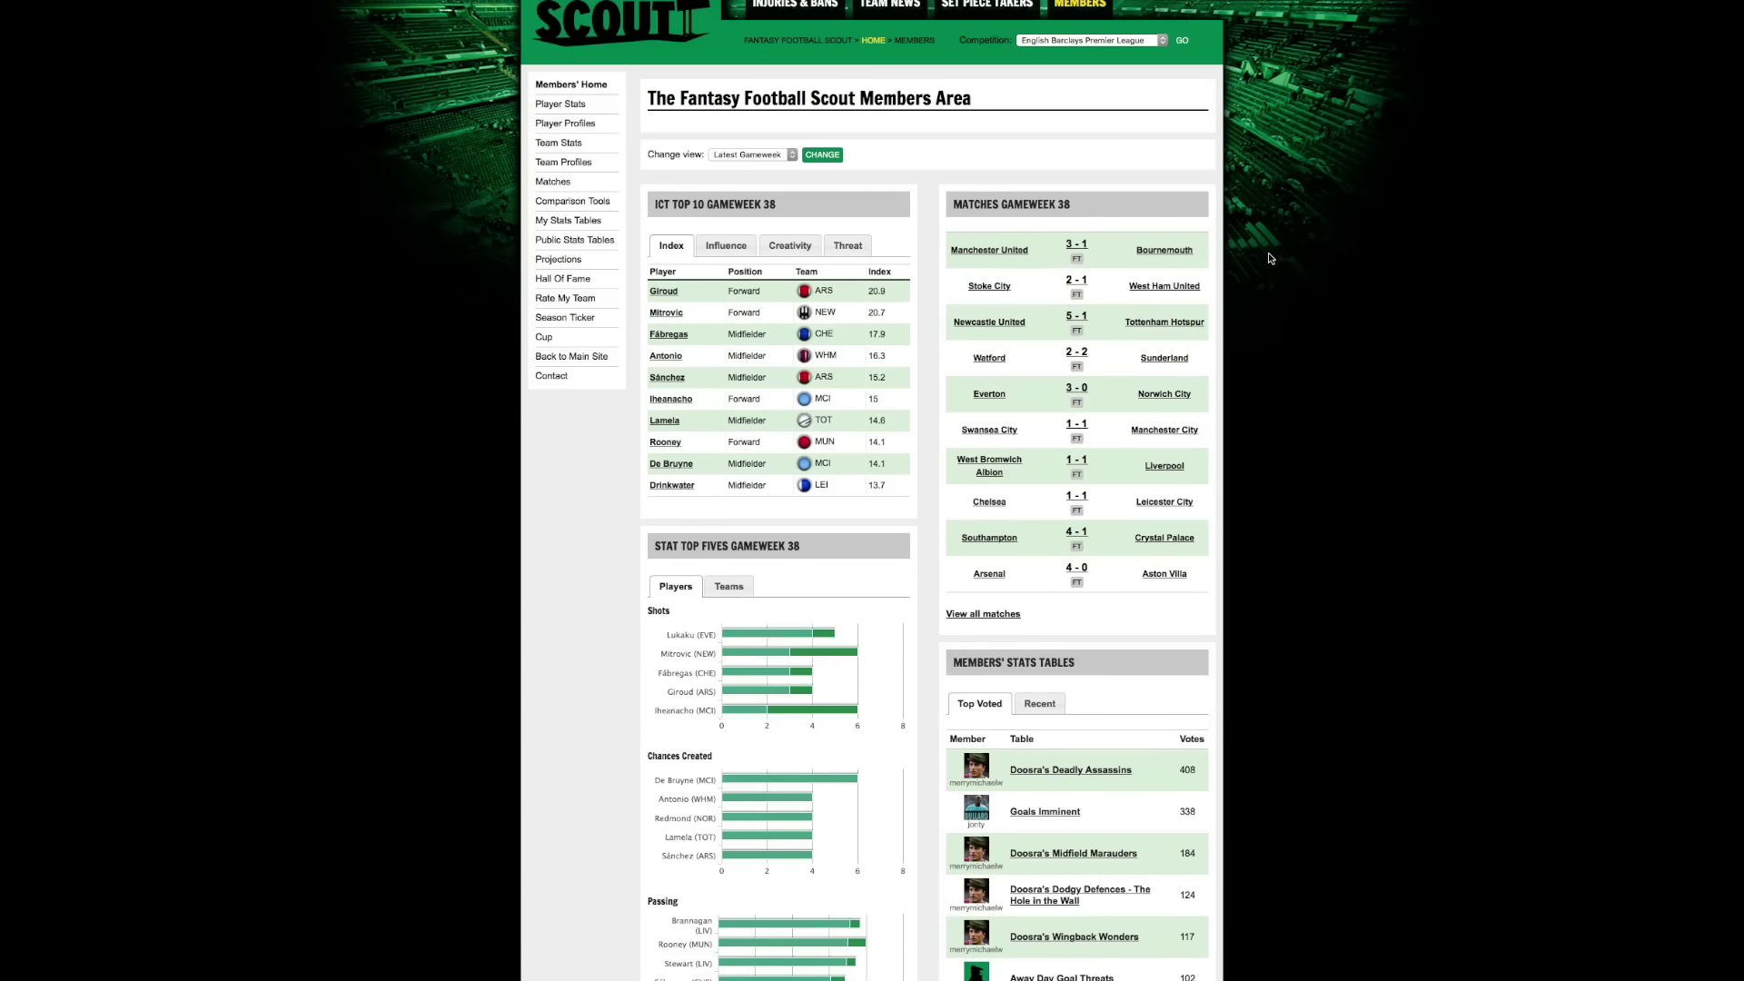
scroll(1270, 258, up, 1)
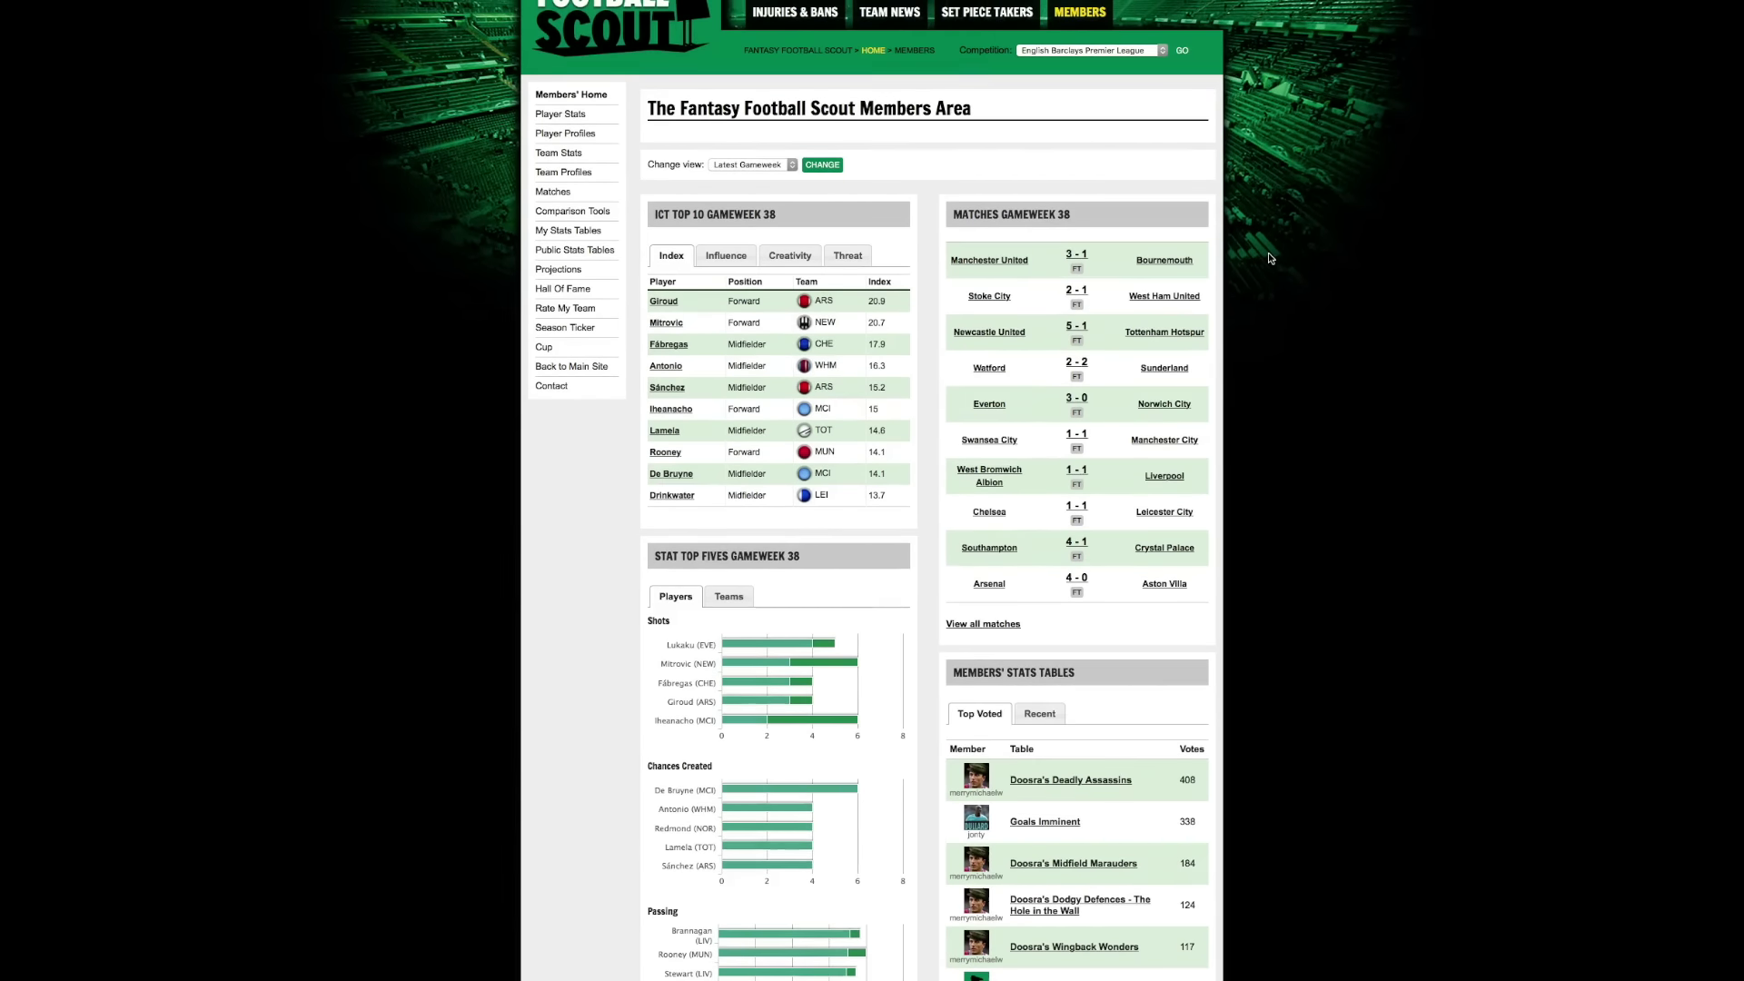
scroll(1270, 258, down, 1)
scroll(1269, 257, up, 3)
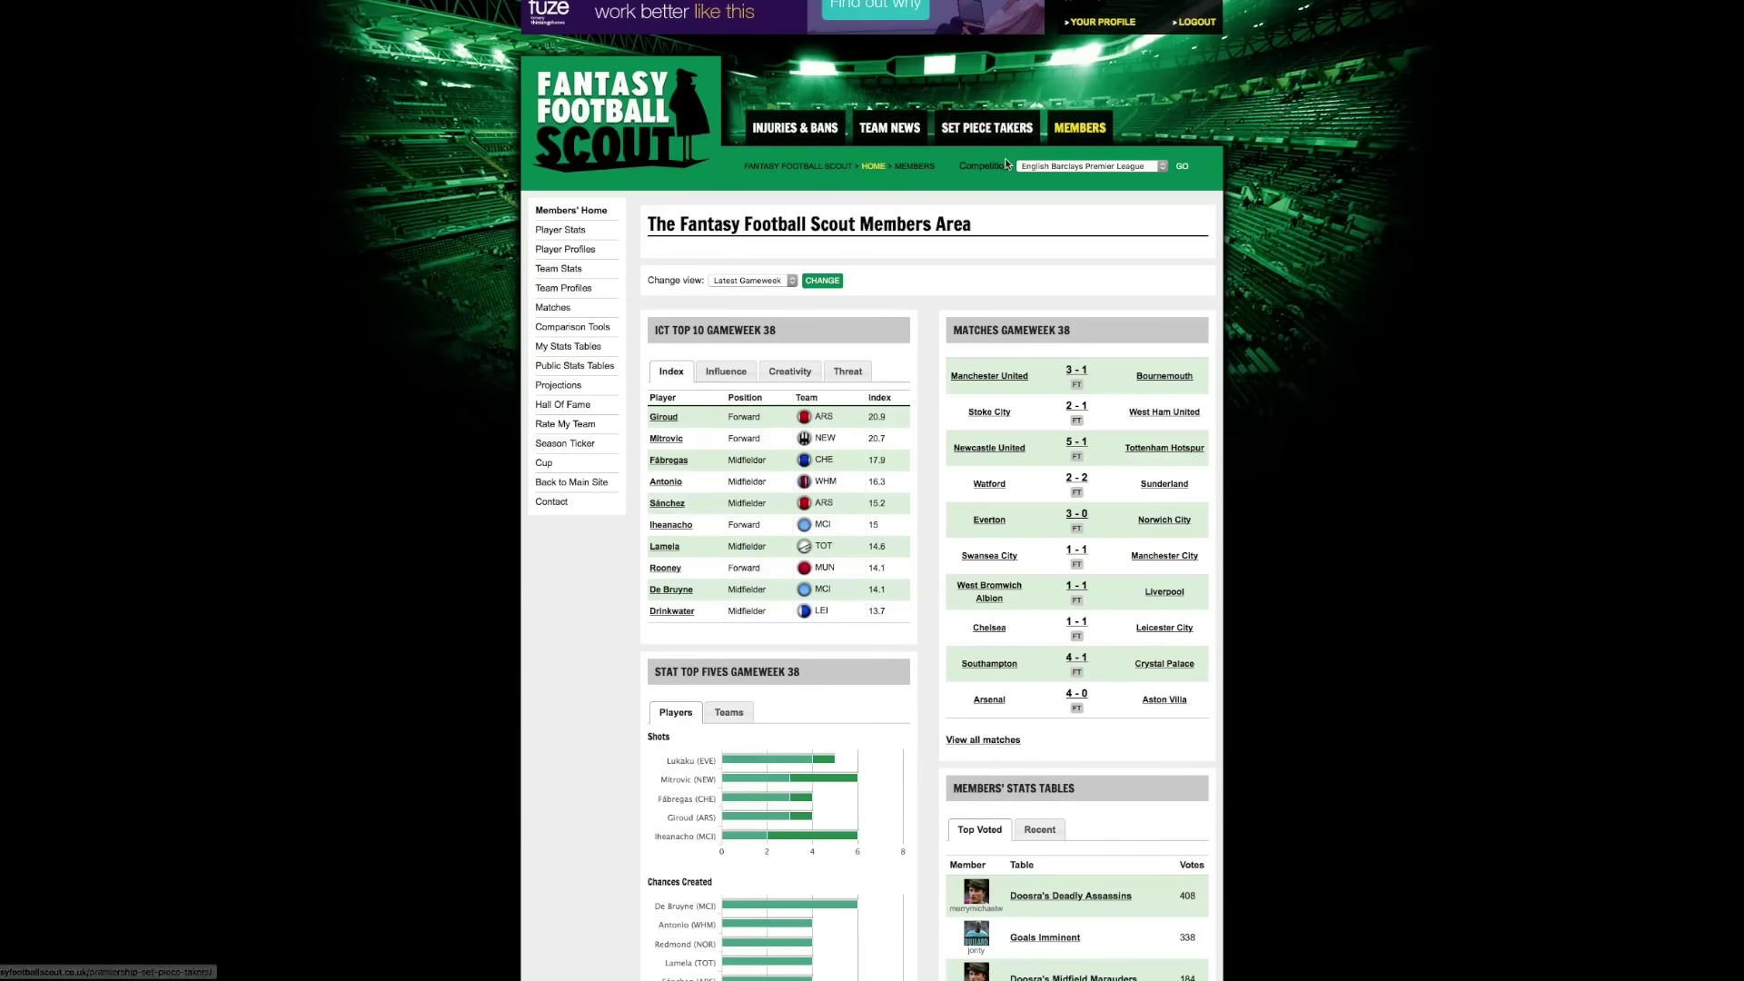
scroll(1004, 166, down, 1)
scroll(1064, 165, down, 2)
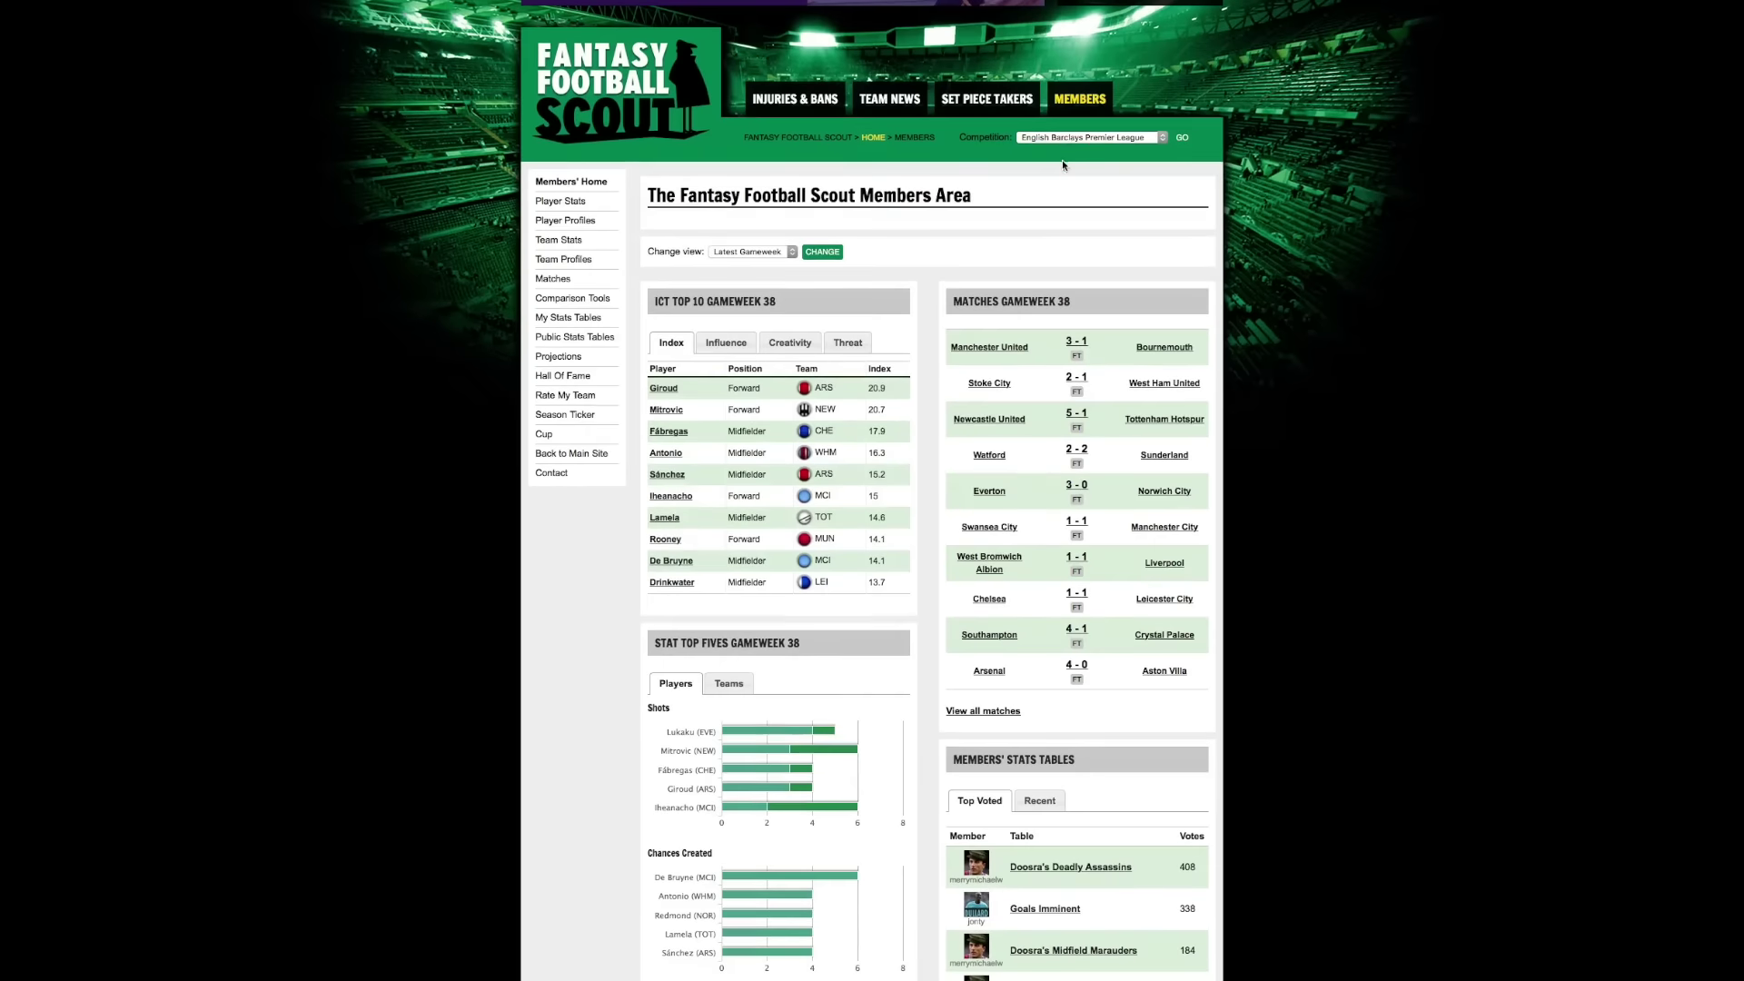
click(1073, 143)
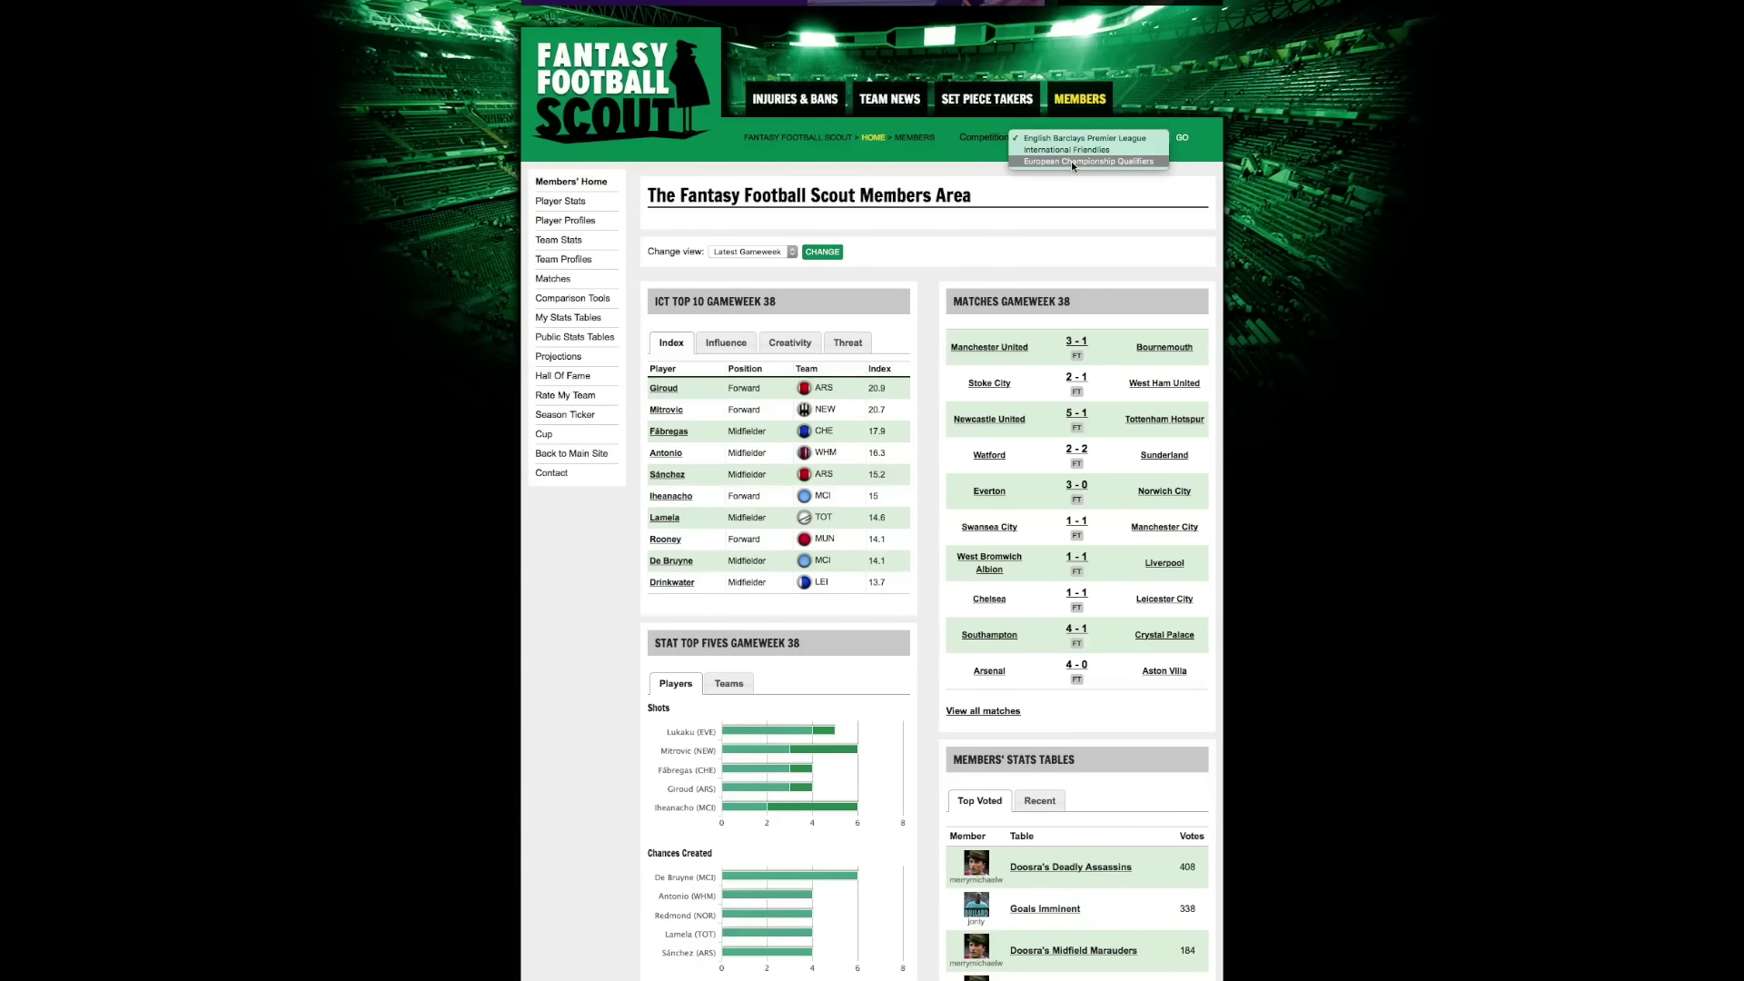
Switch the competition to International Friendlies and review its stat top fives and recent results.
click(1071, 161)
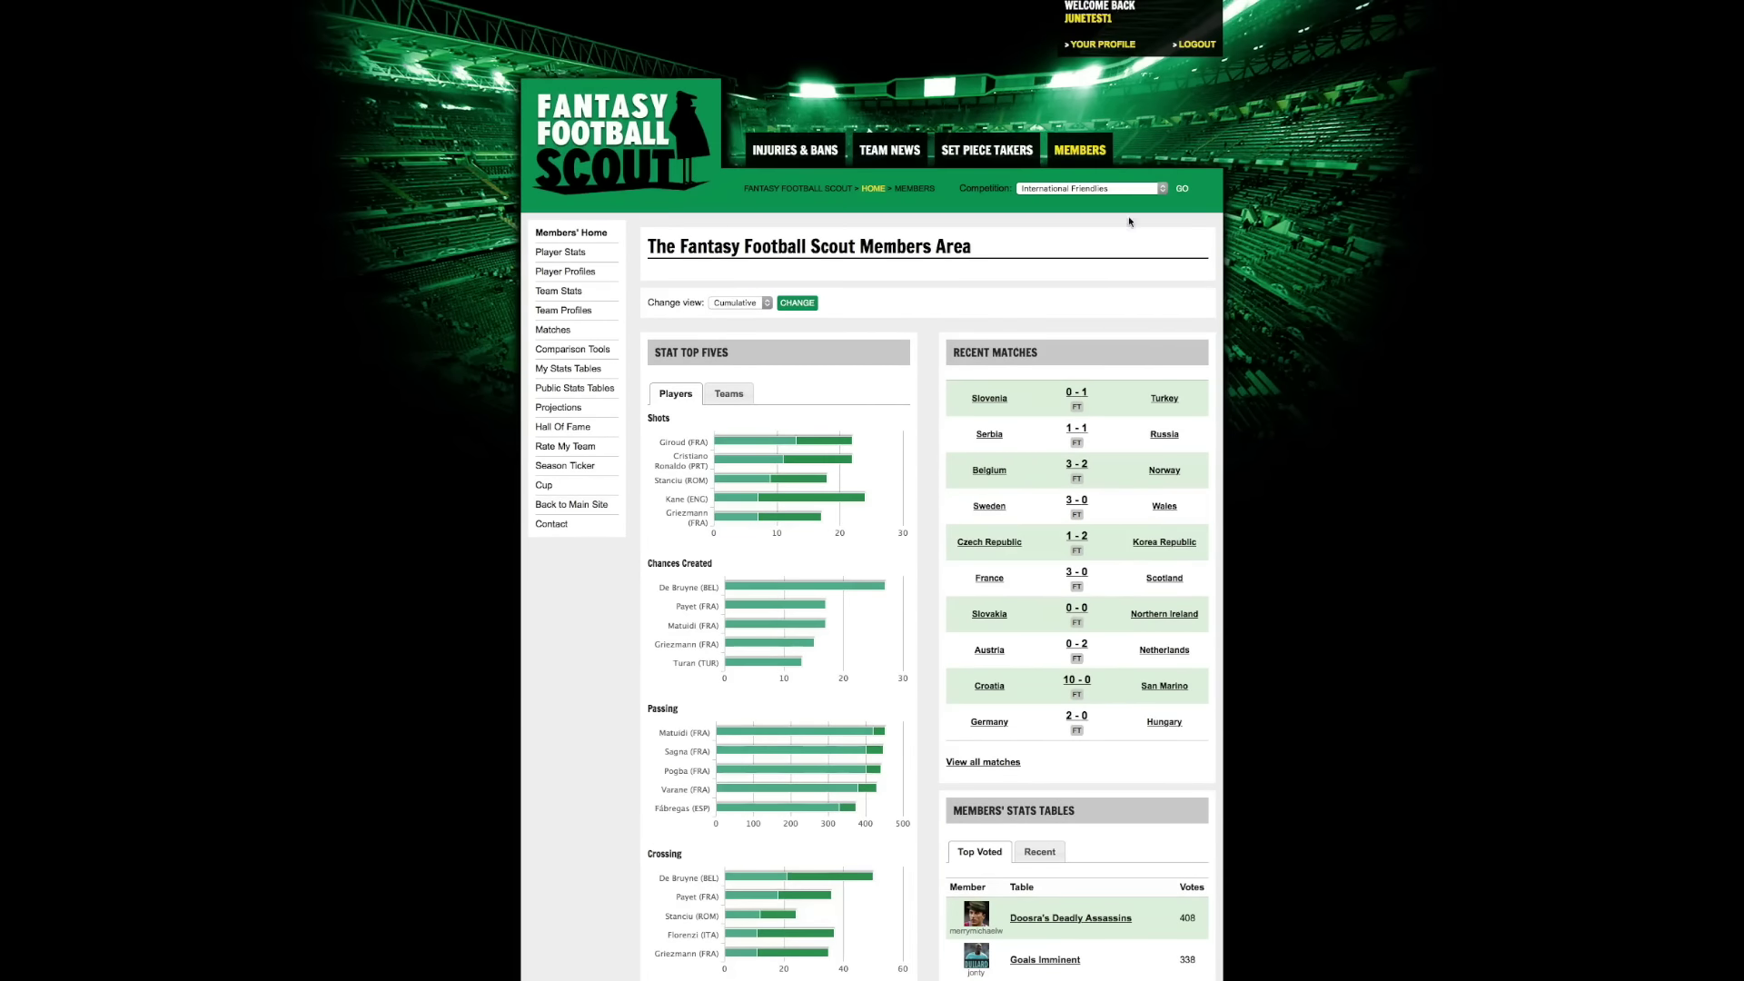
scroll(1298, 290, down, 2)
scroll(1297, 291, down, 5)
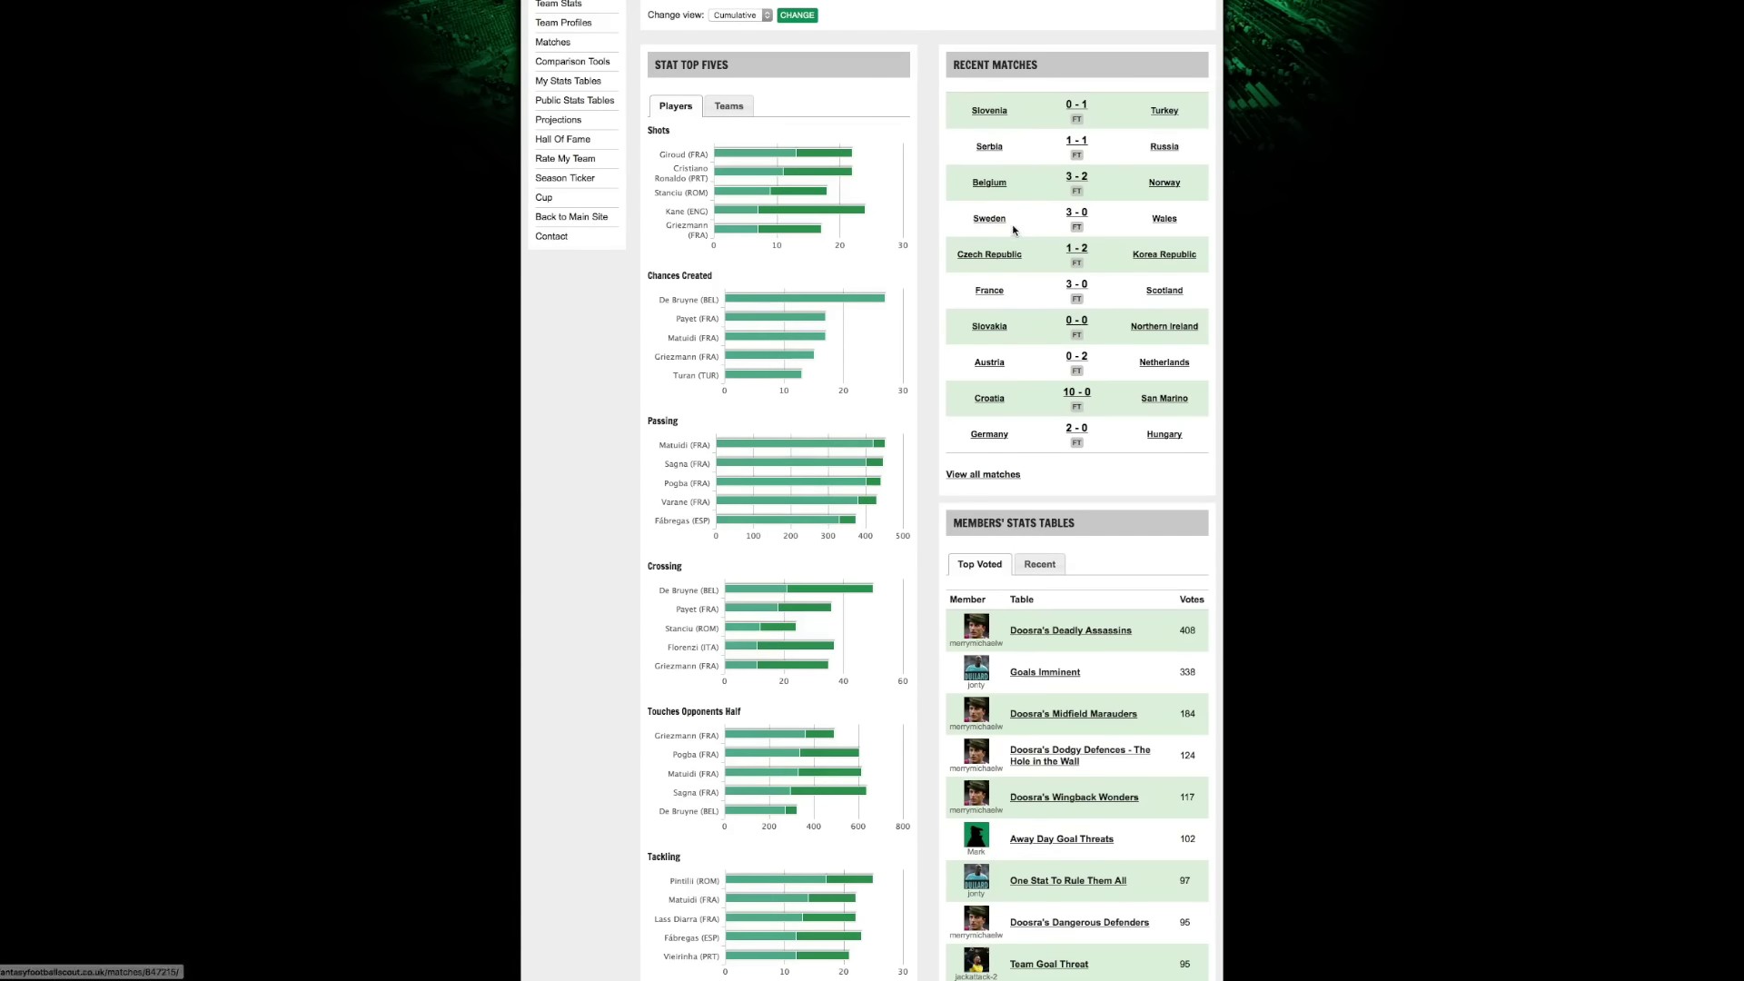
scroll(651, 307, down, 1)
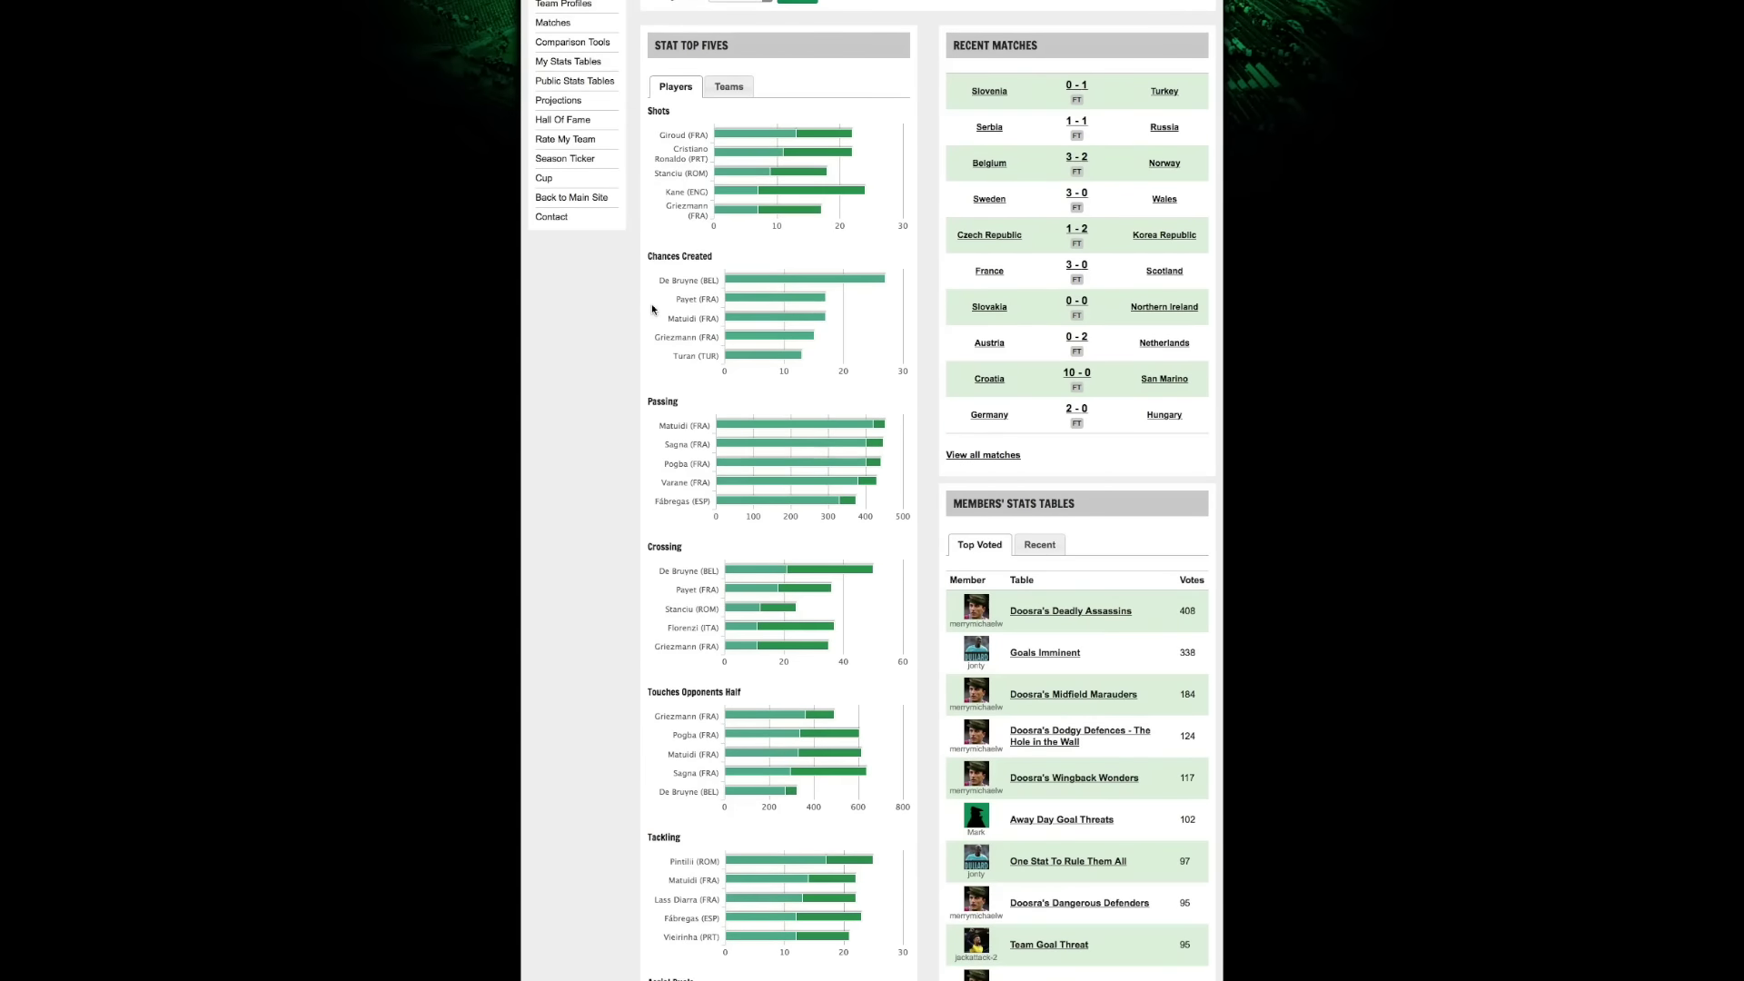
scroll(652, 307, down, 1)
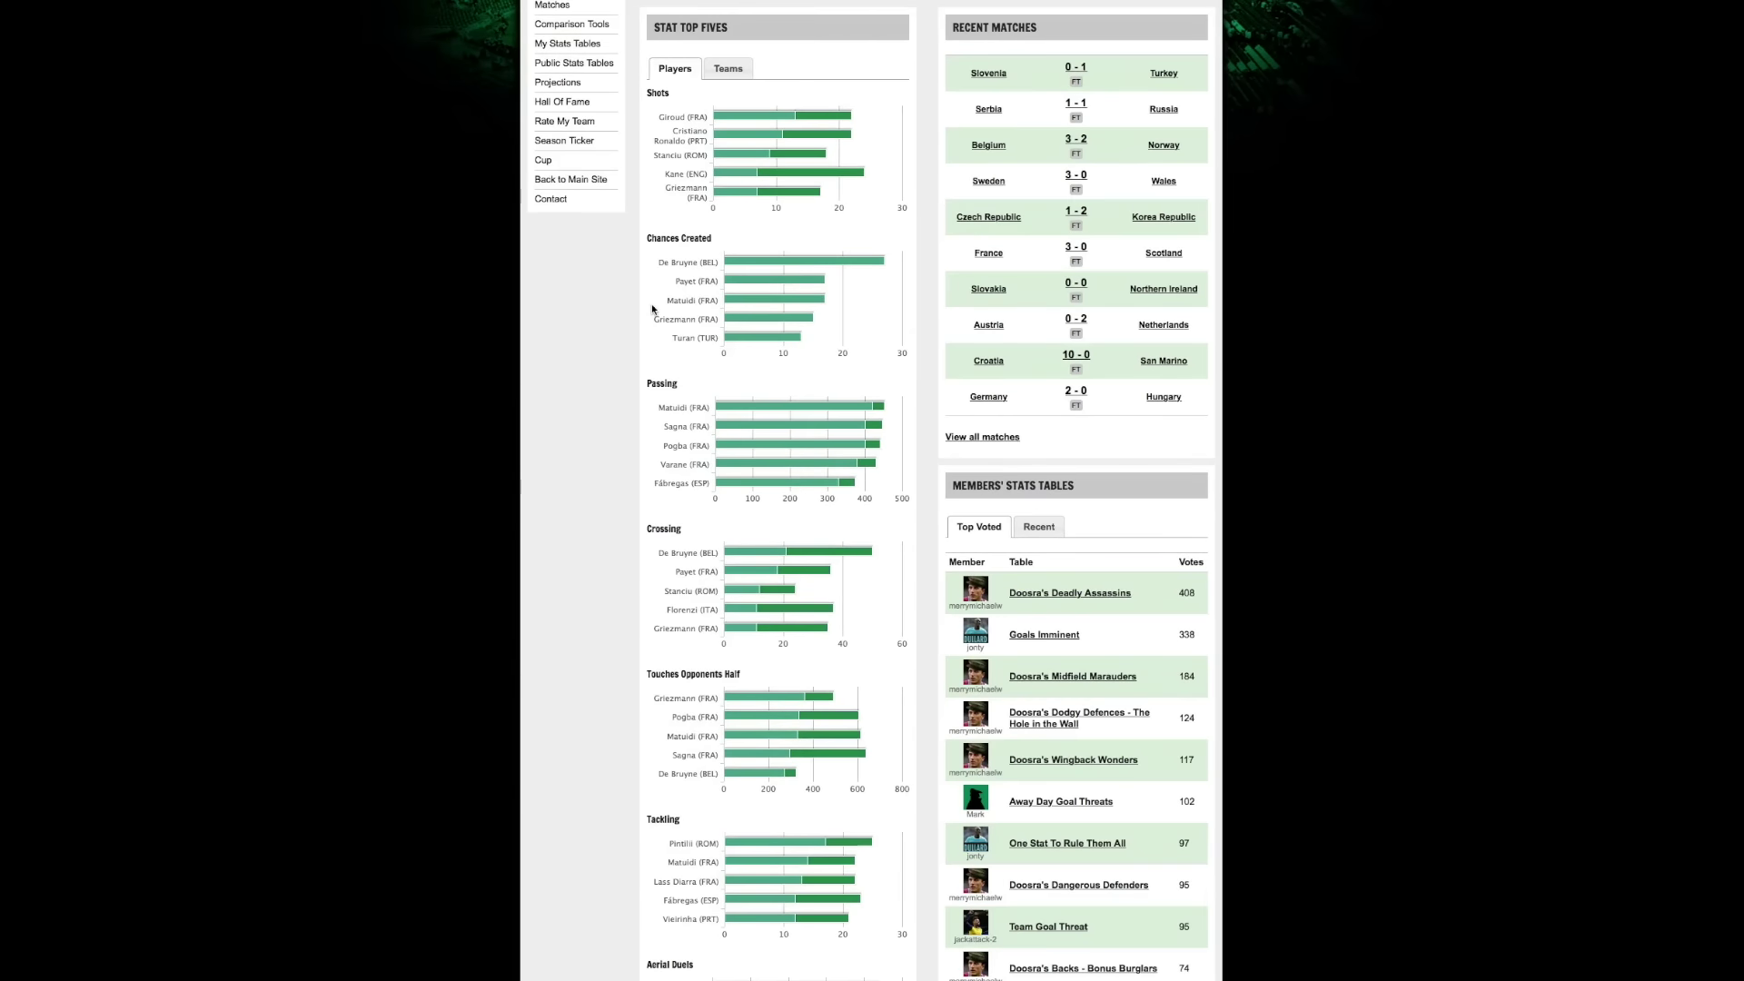
scroll(652, 309, down, 1)
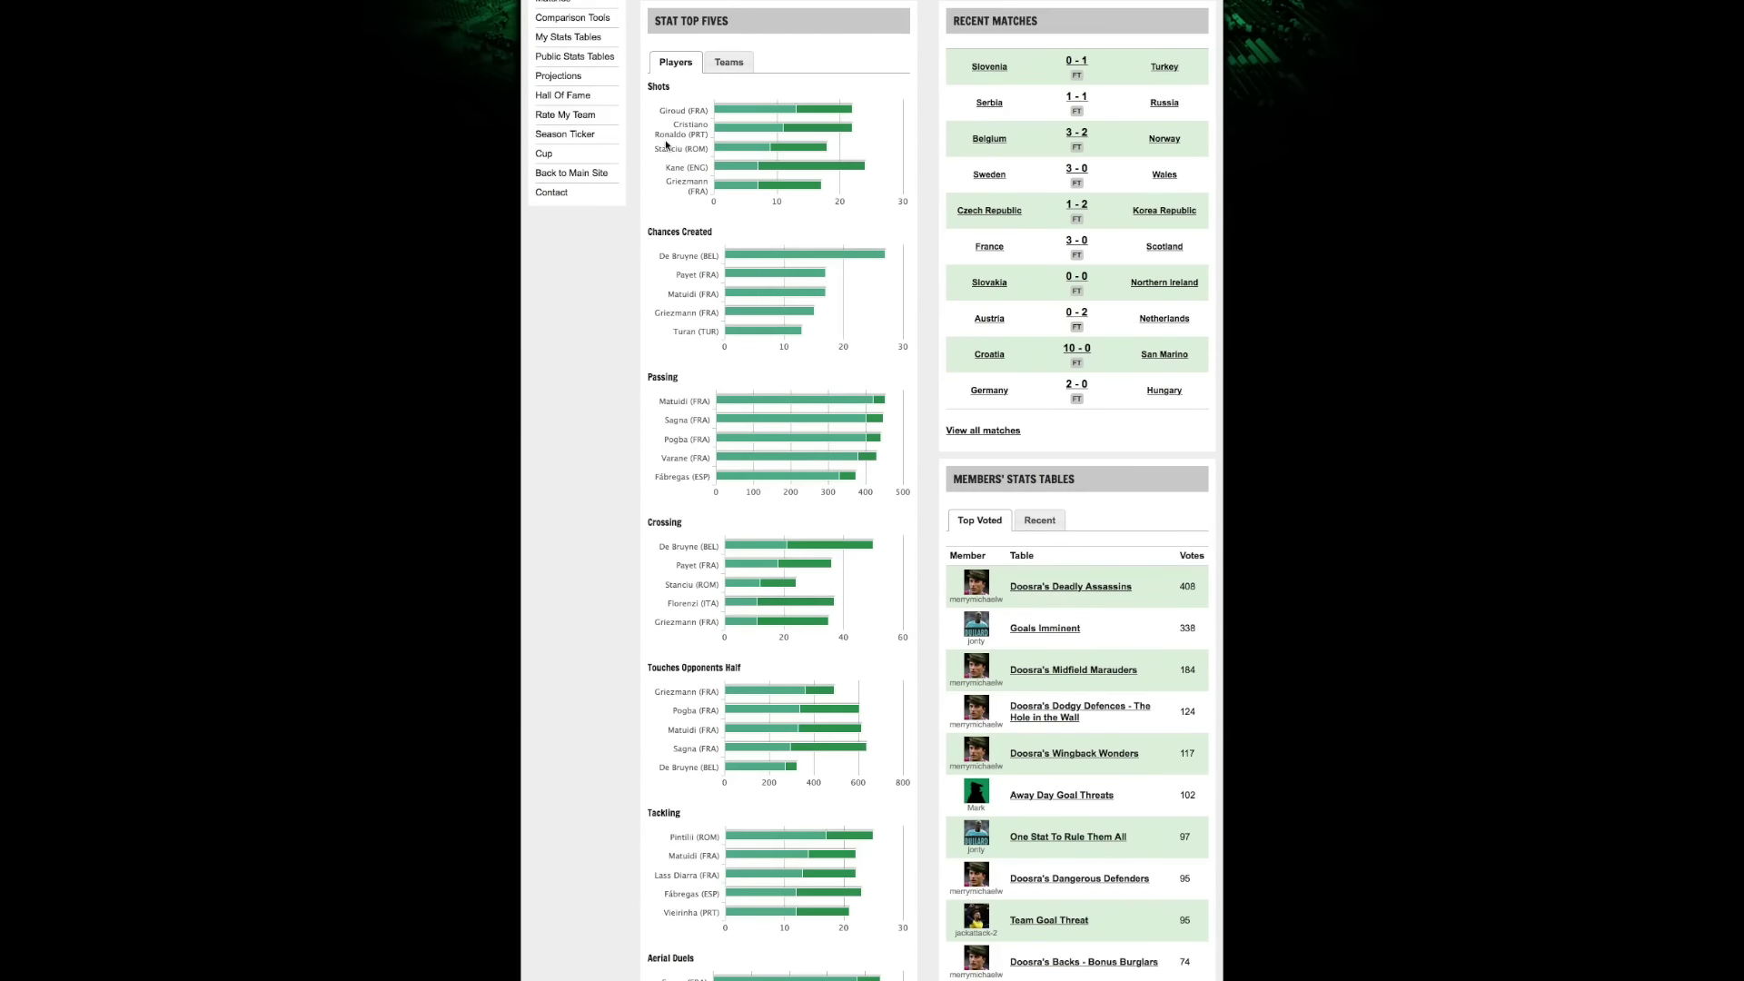
scroll(650, 272, down, 3)
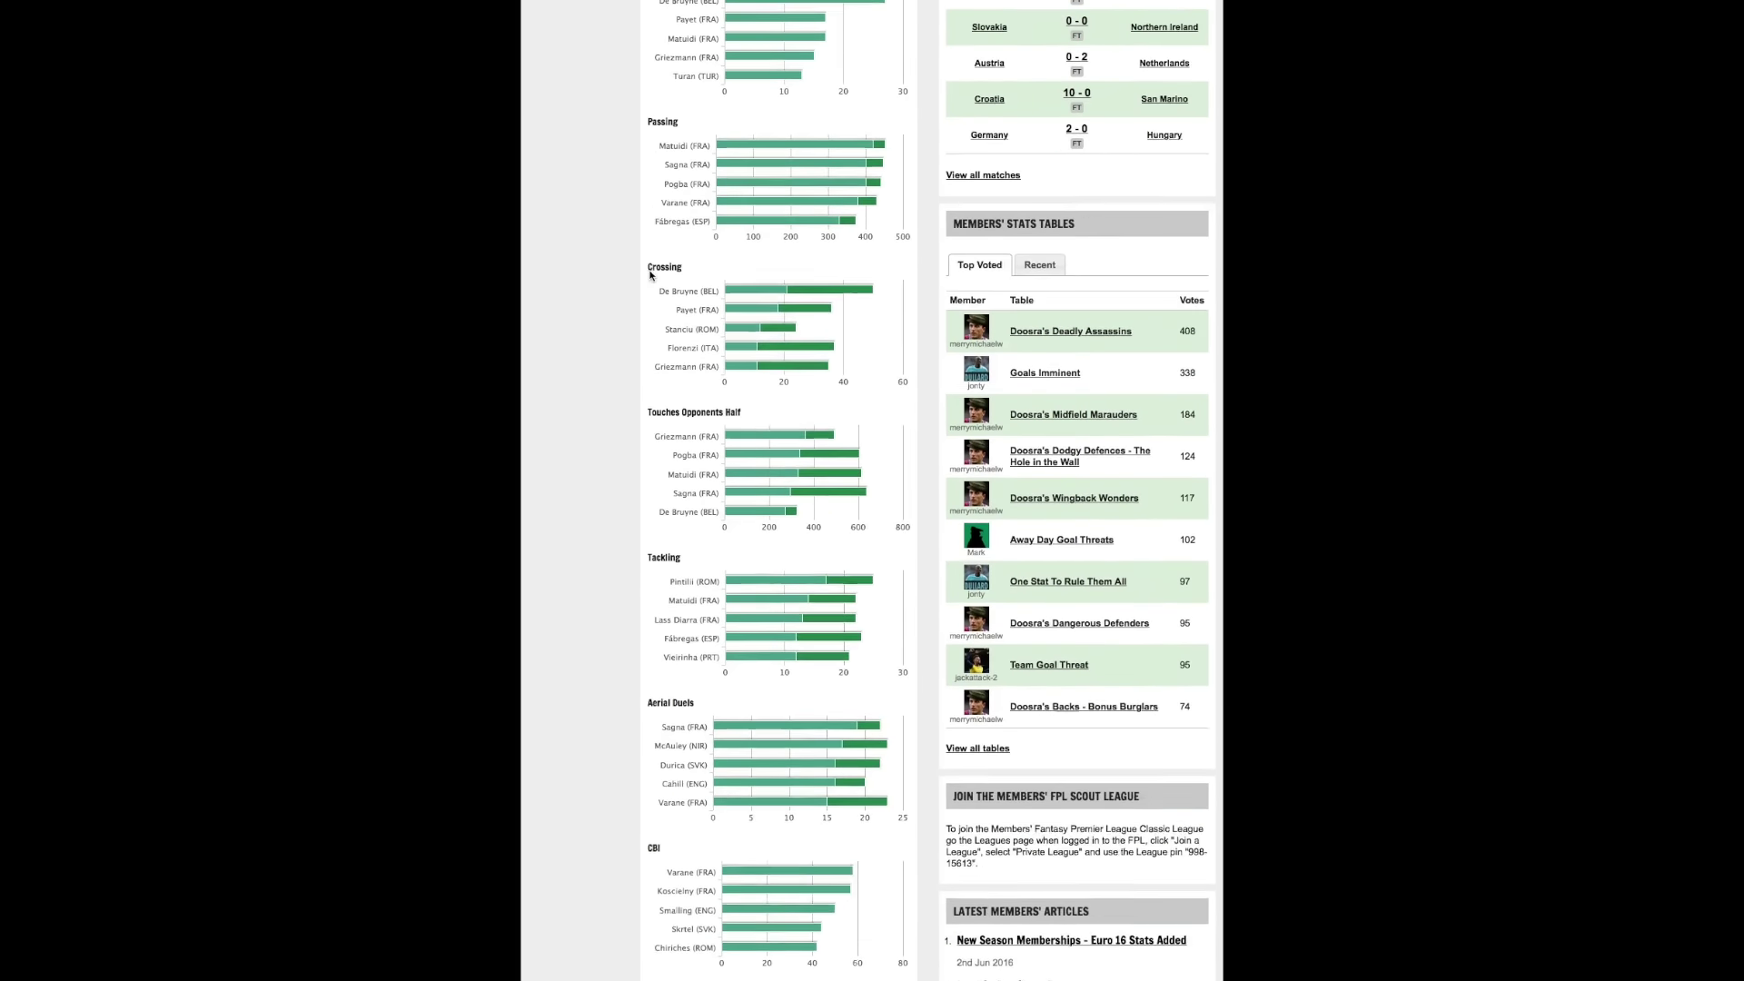
scroll(681, 677, down, 1)
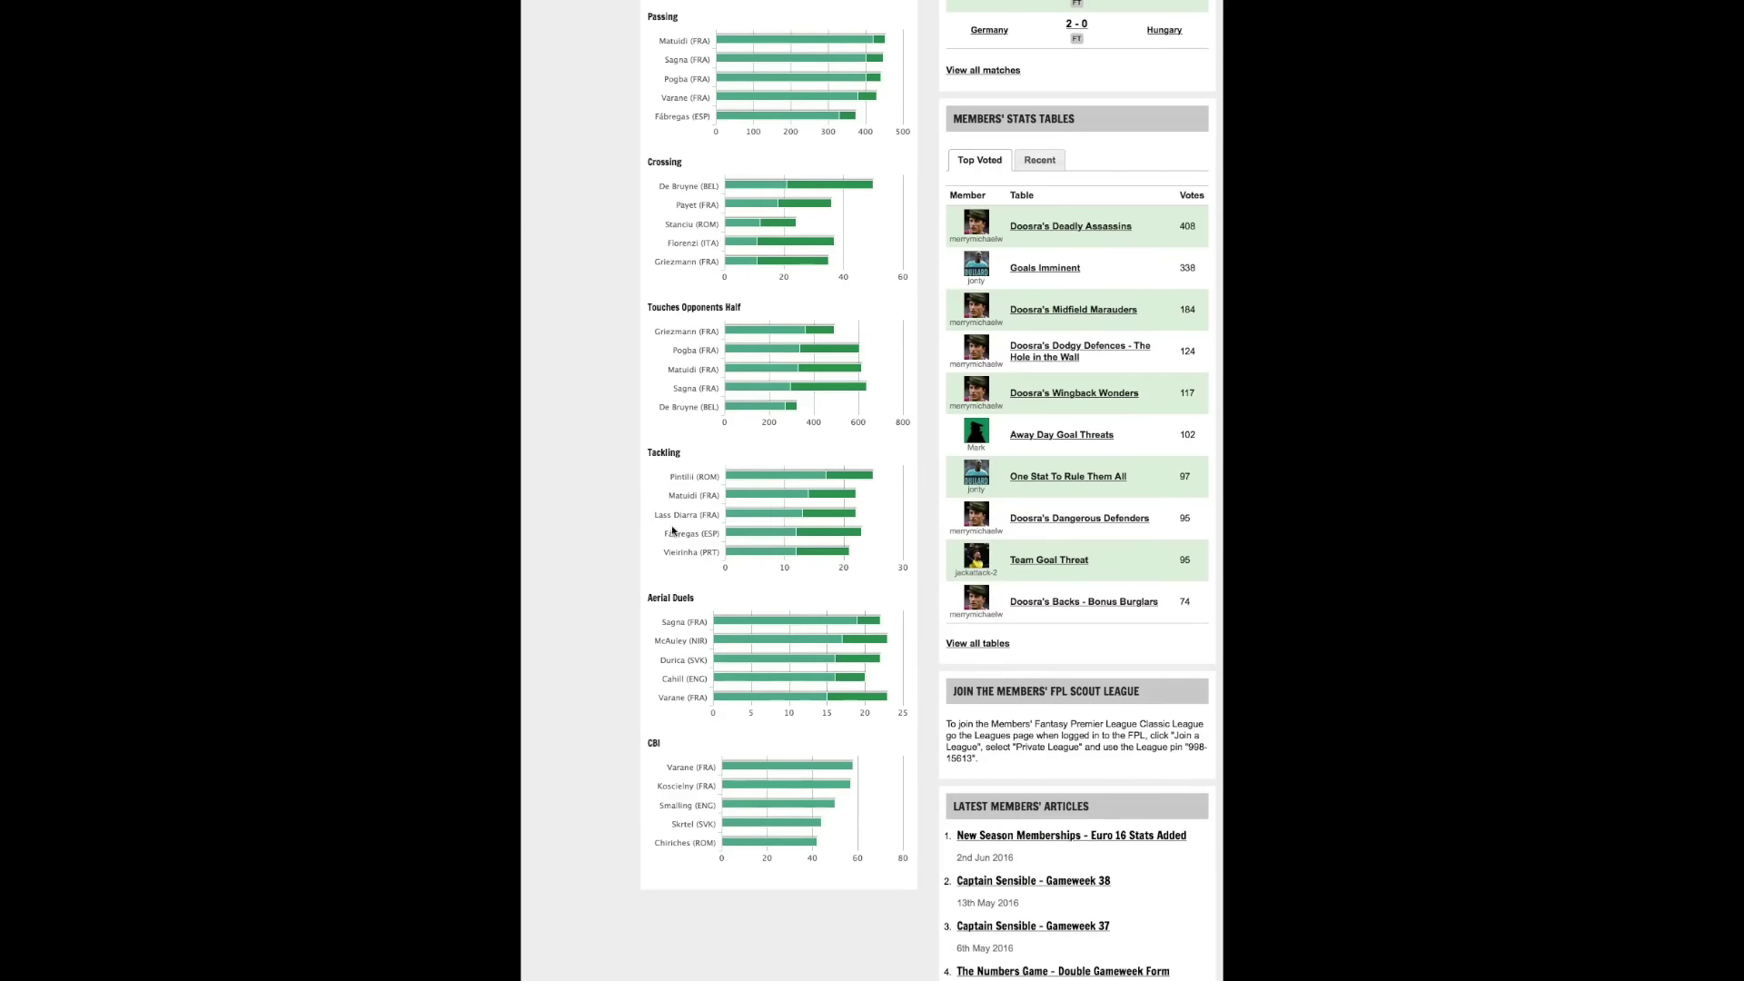
scroll(672, 530, up, 6)
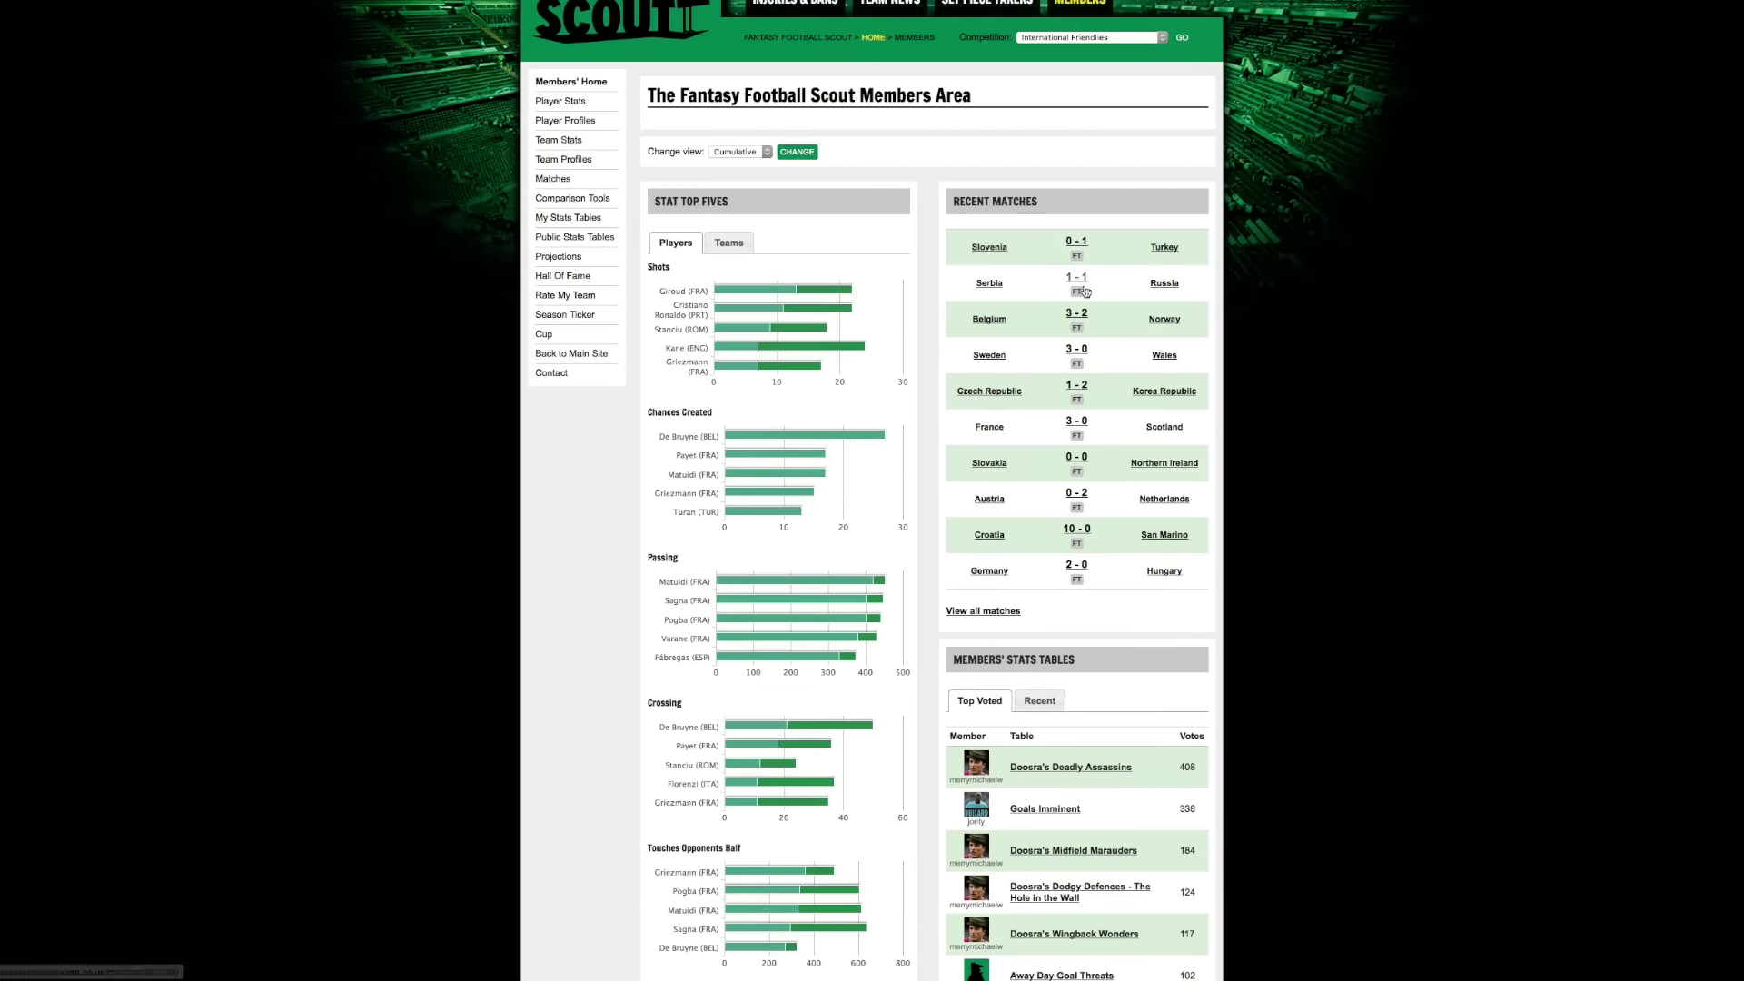
scroll(872, 176, up, 1)
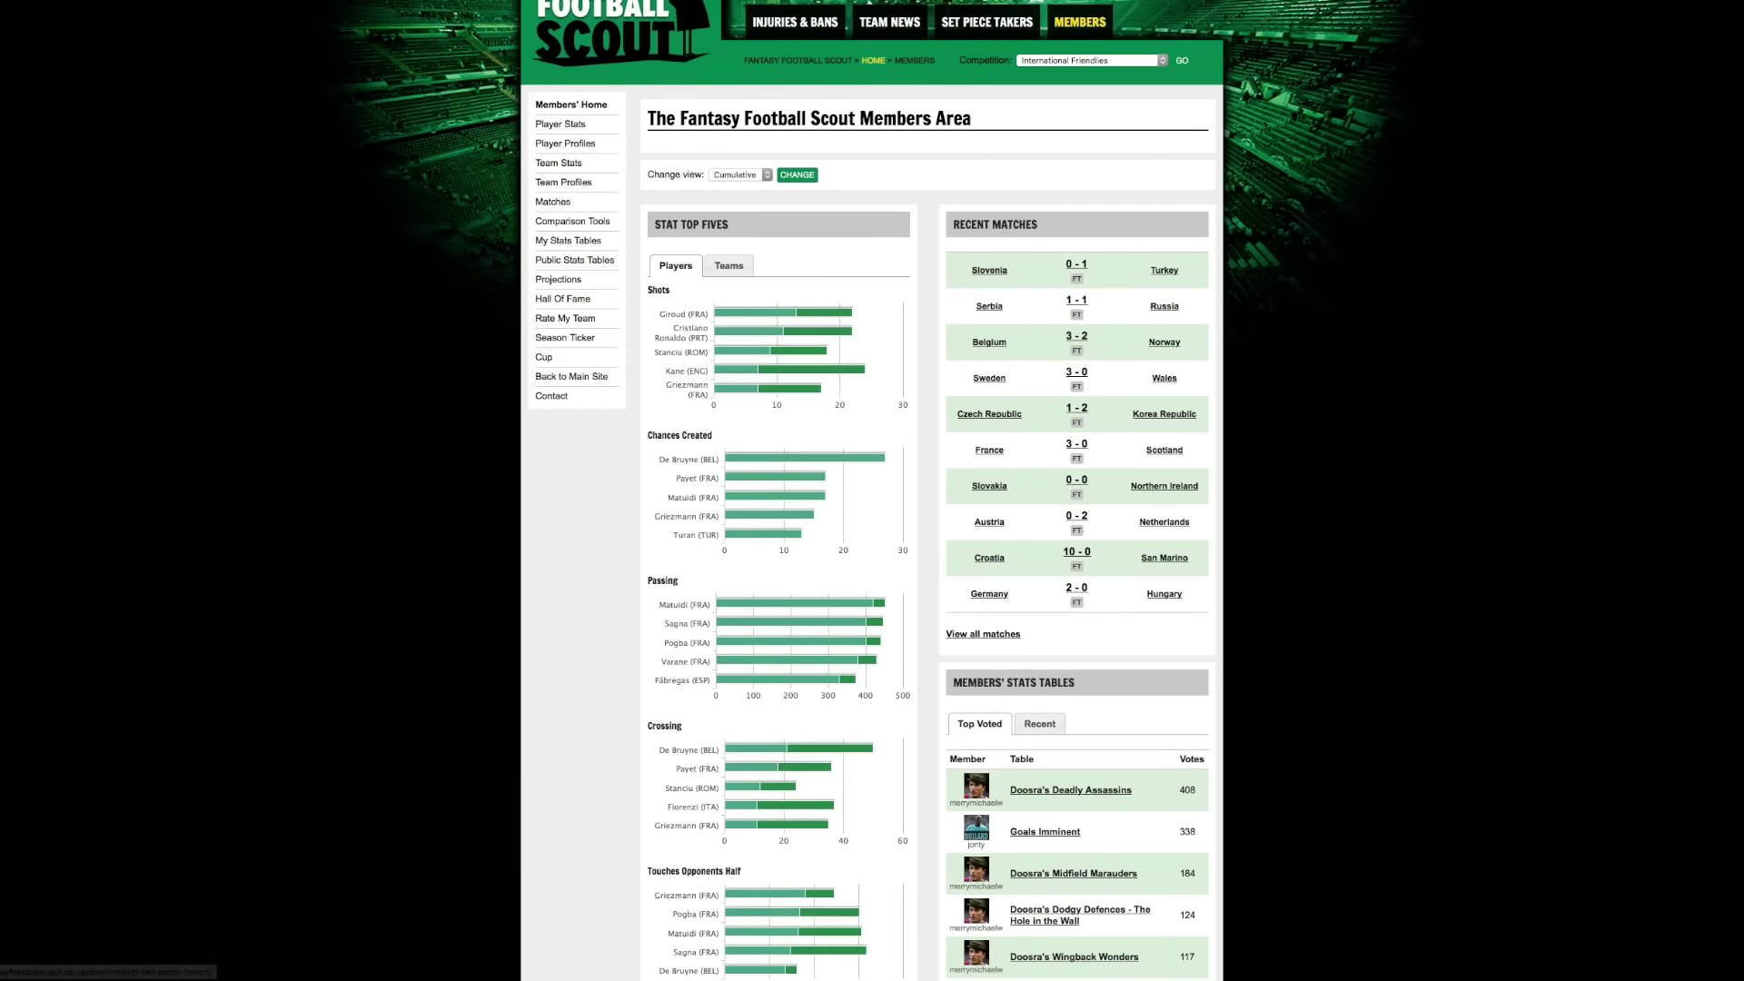
scroll(521, 260, up, 2)
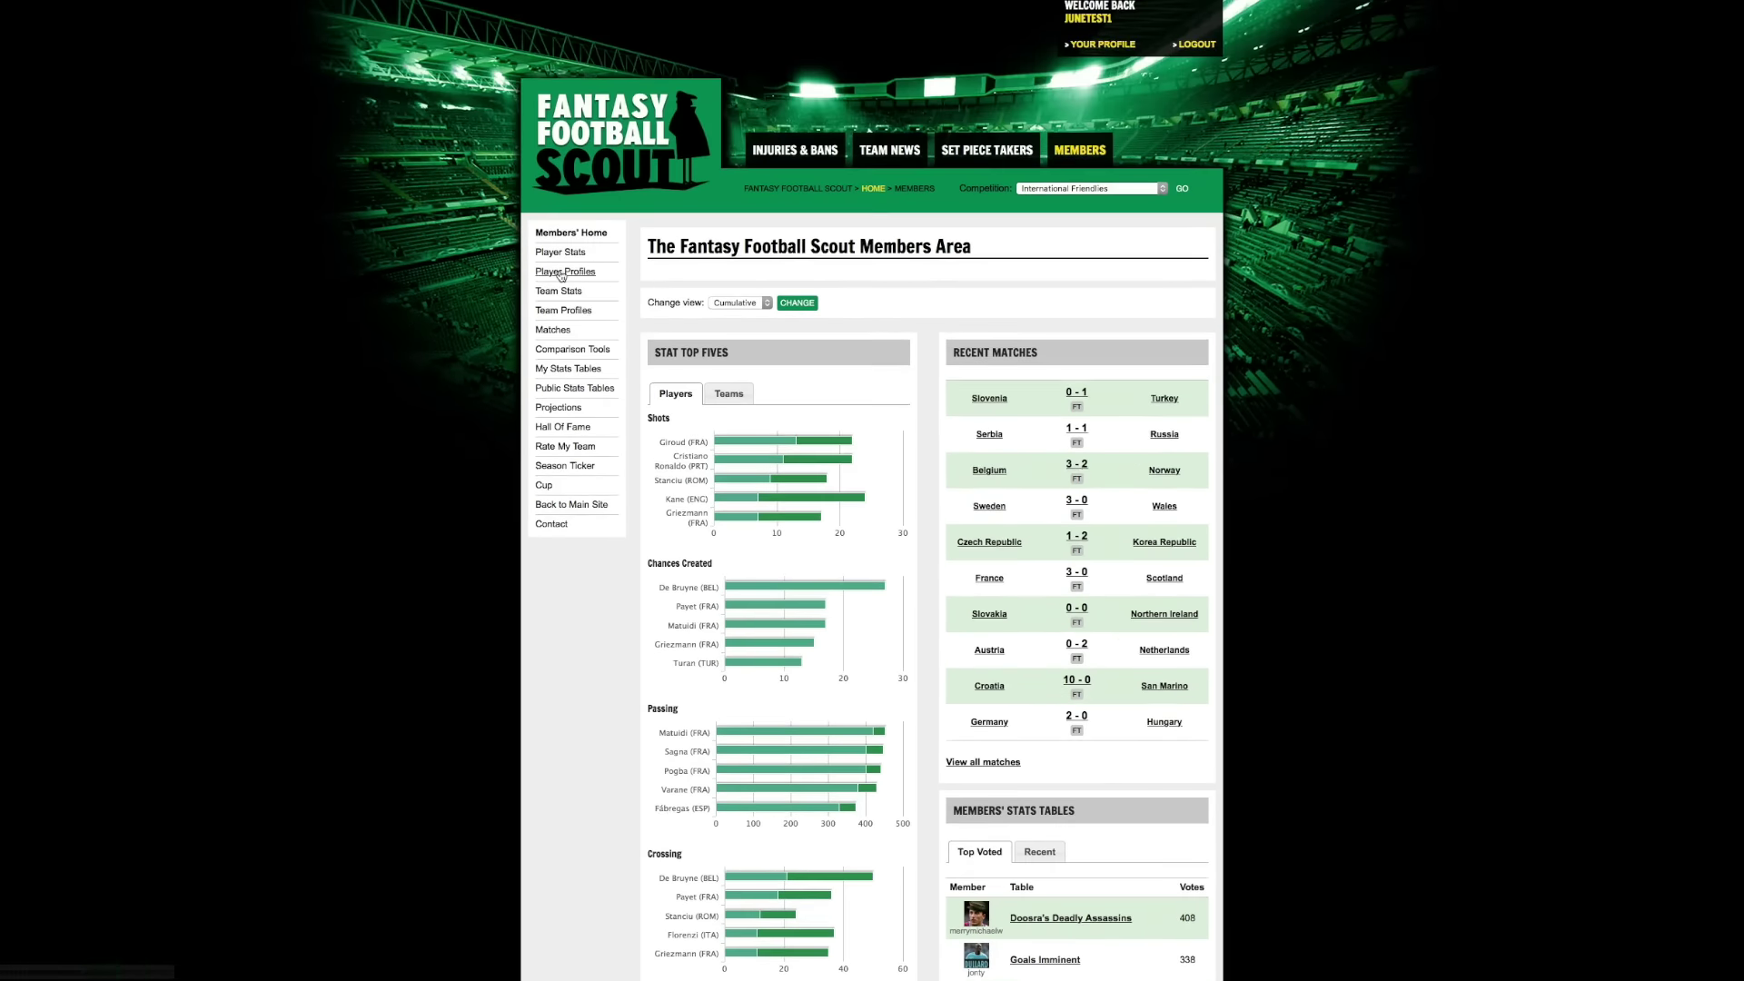
scroll(544, 257, down, 1)
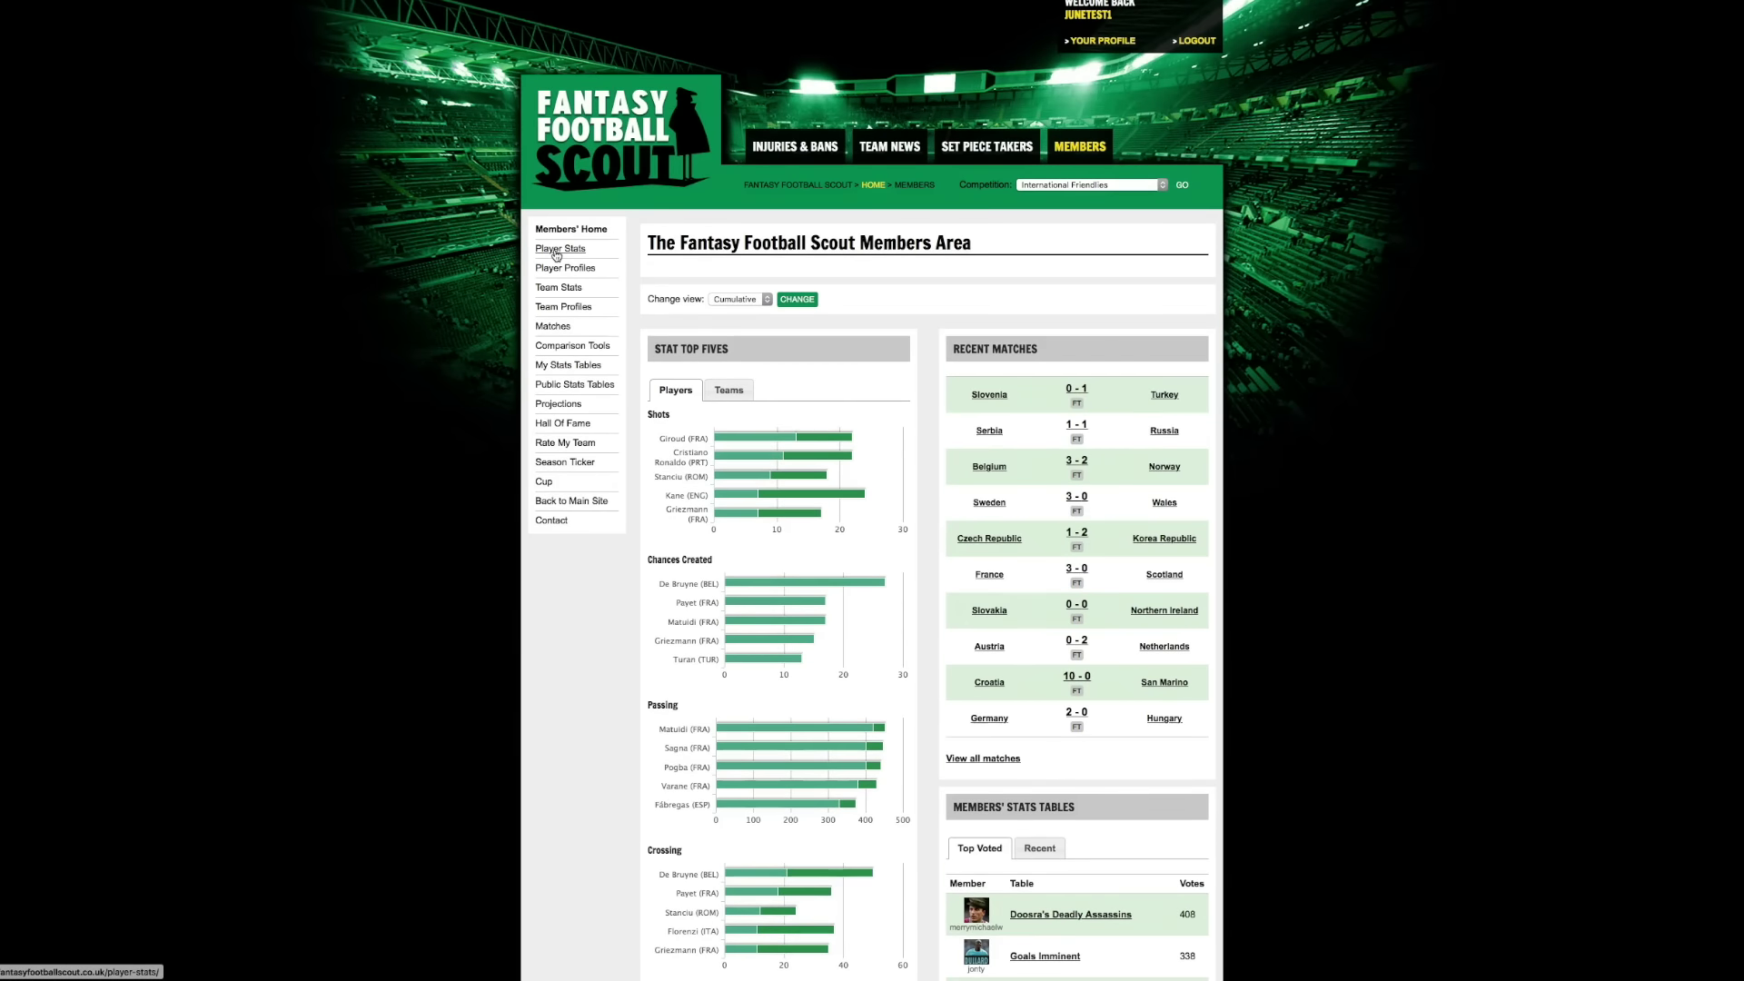
Show the Midfielders Fantasy Index table for International Friendlies, 2015/2016, all matches.
click(557, 249)
scroll(961, 342, down, 2)
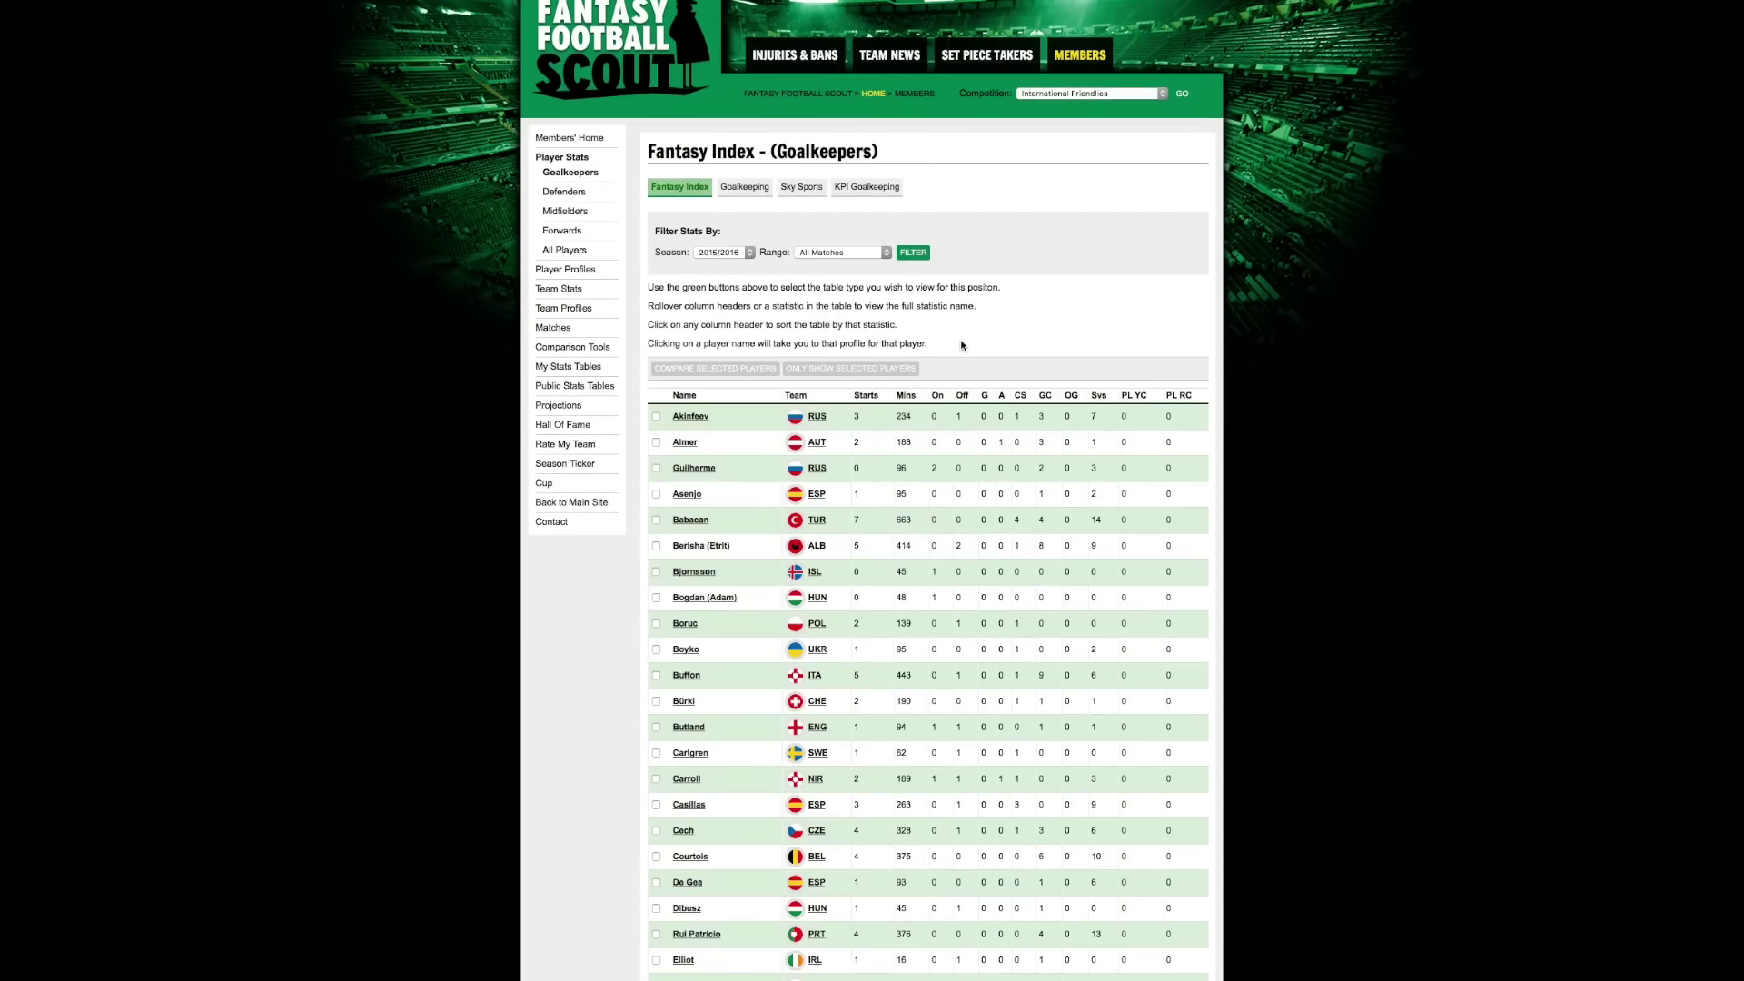
scroll(962, 342, down, 1)
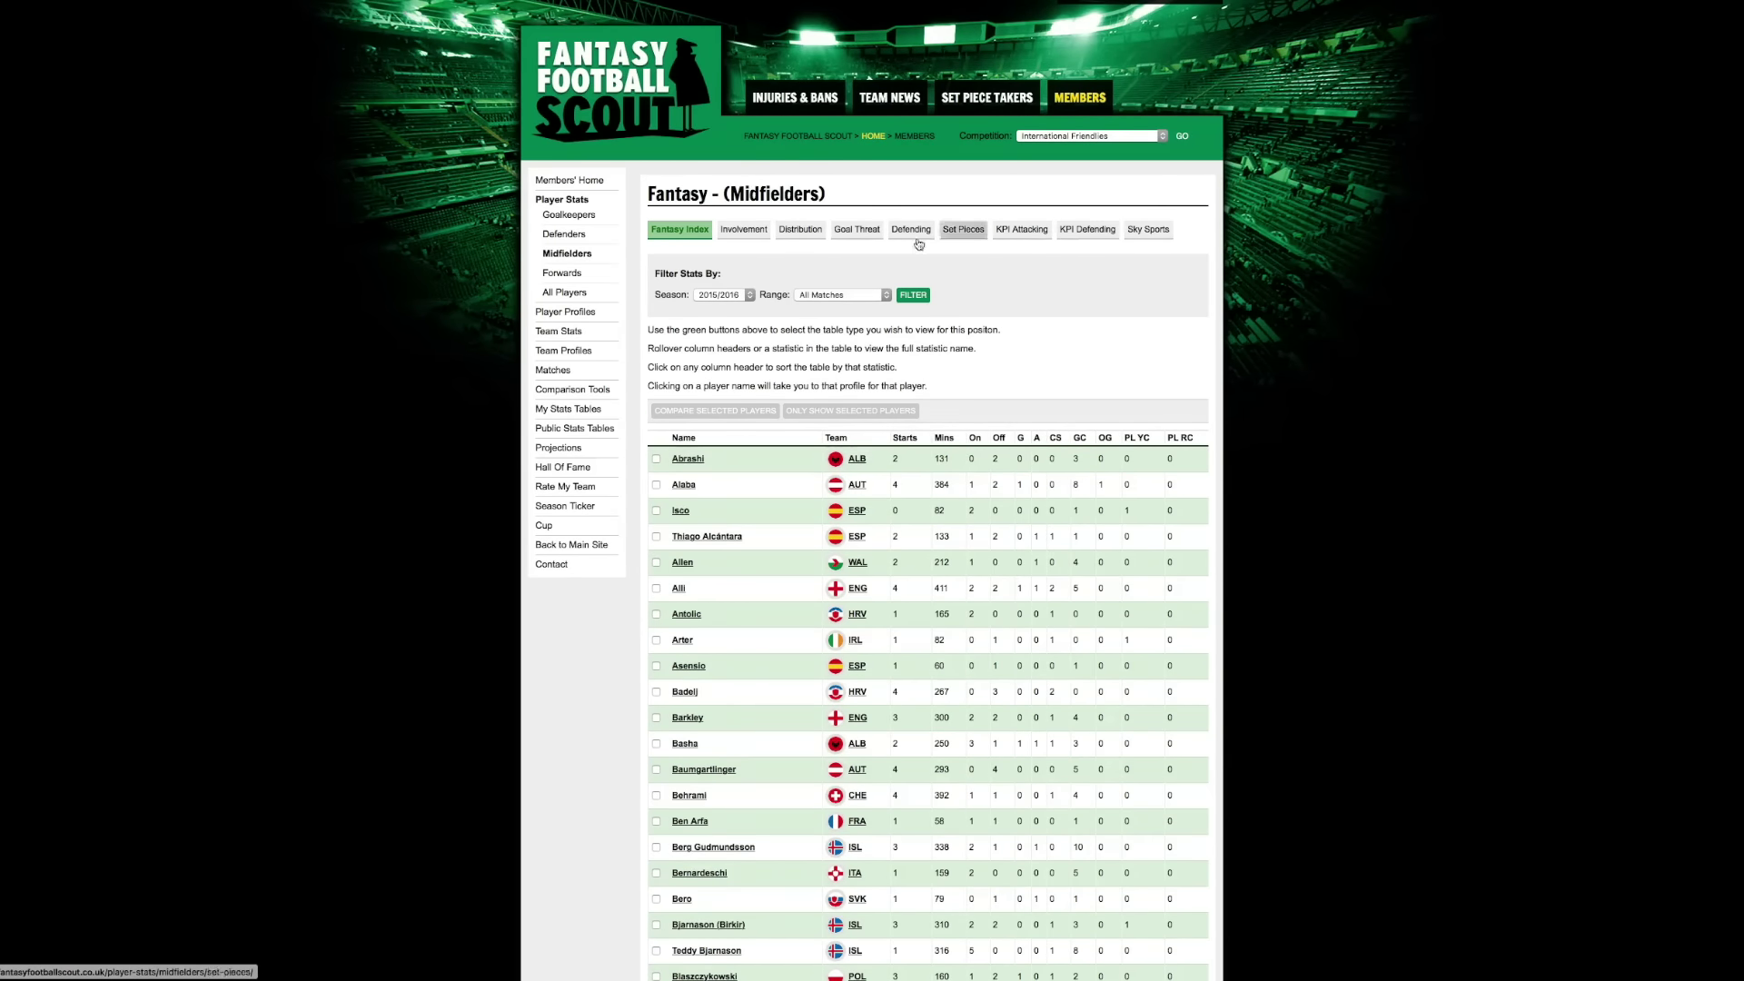
scroll(899, 238, down, 1)
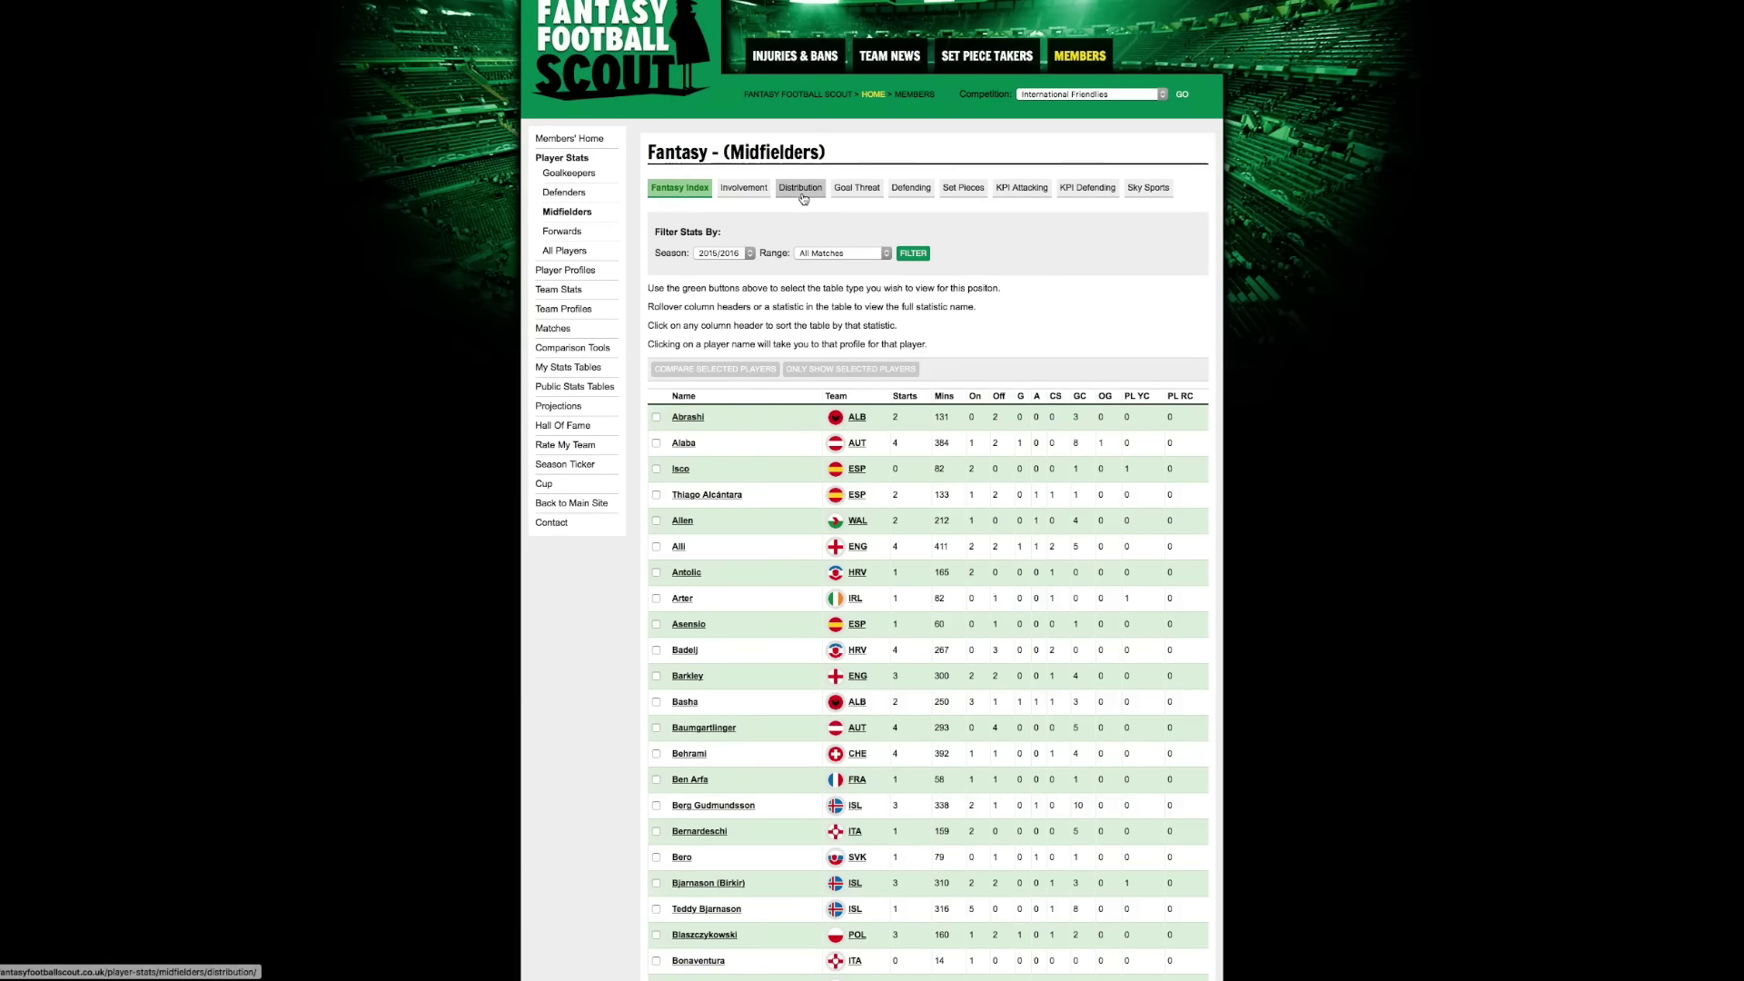
scroll(803, 199, down, 1)
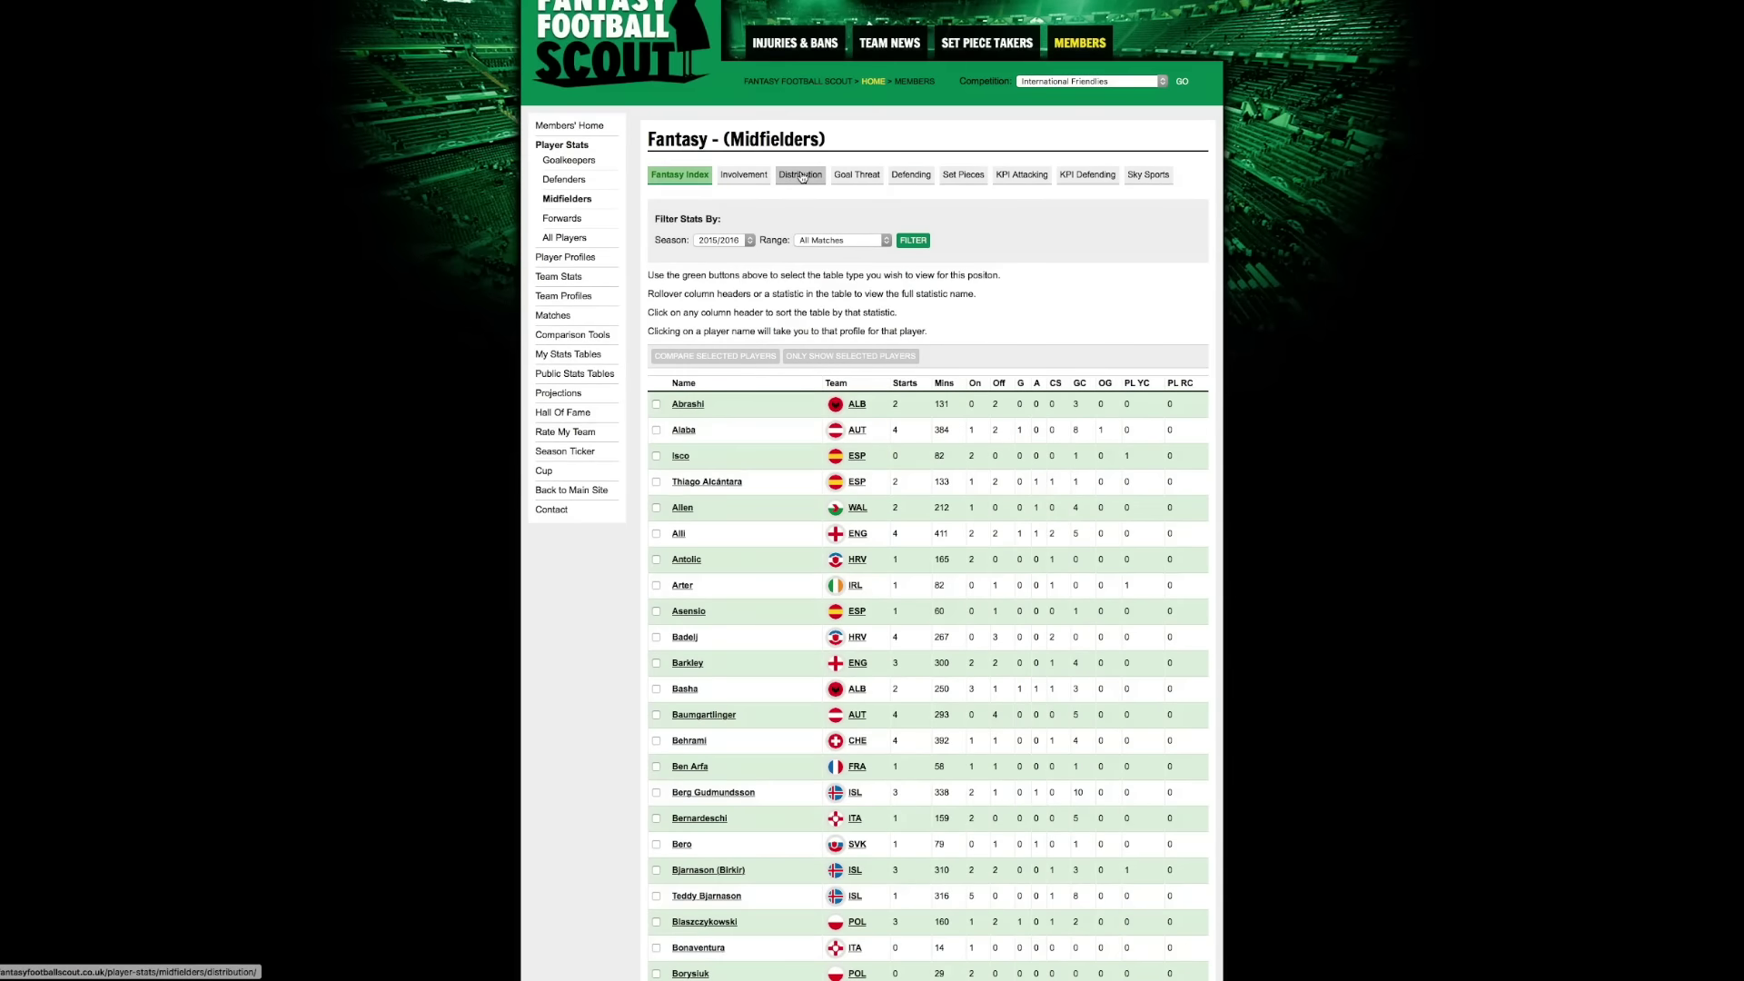
click(802, 177)
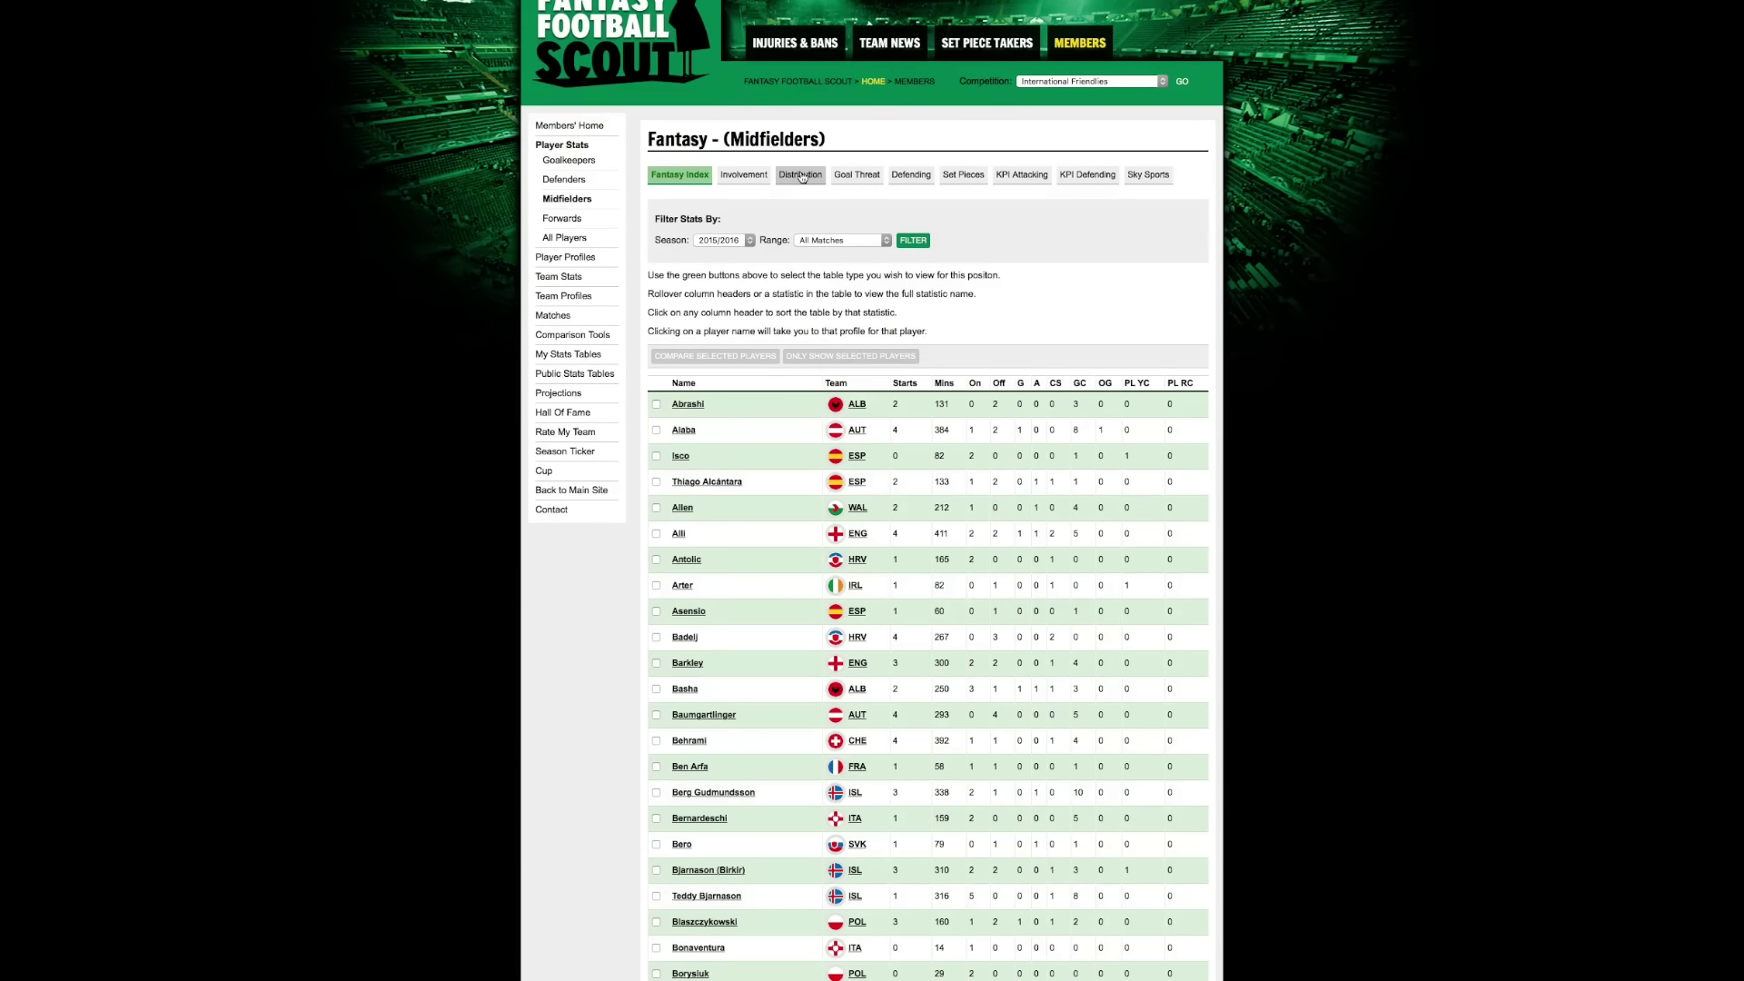
Sort the midfielders table by number of crosses.
scroll(1027, 295, down, 1)
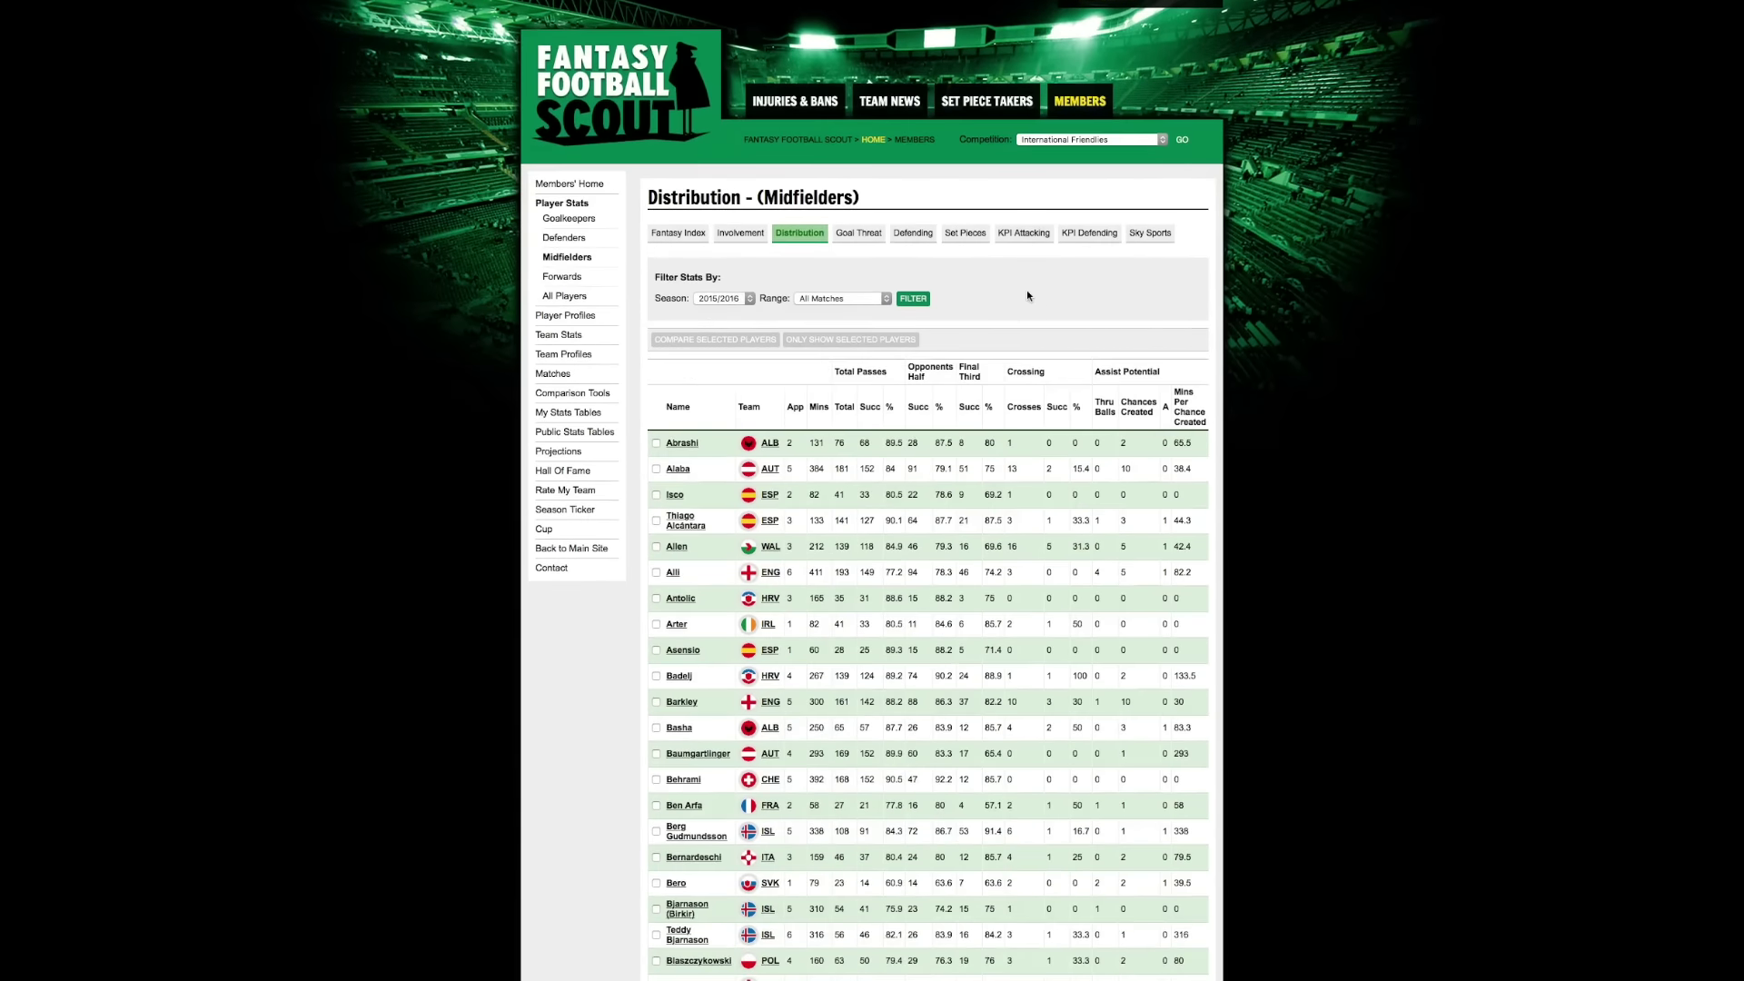
scroll(1028, 297, down, 2)
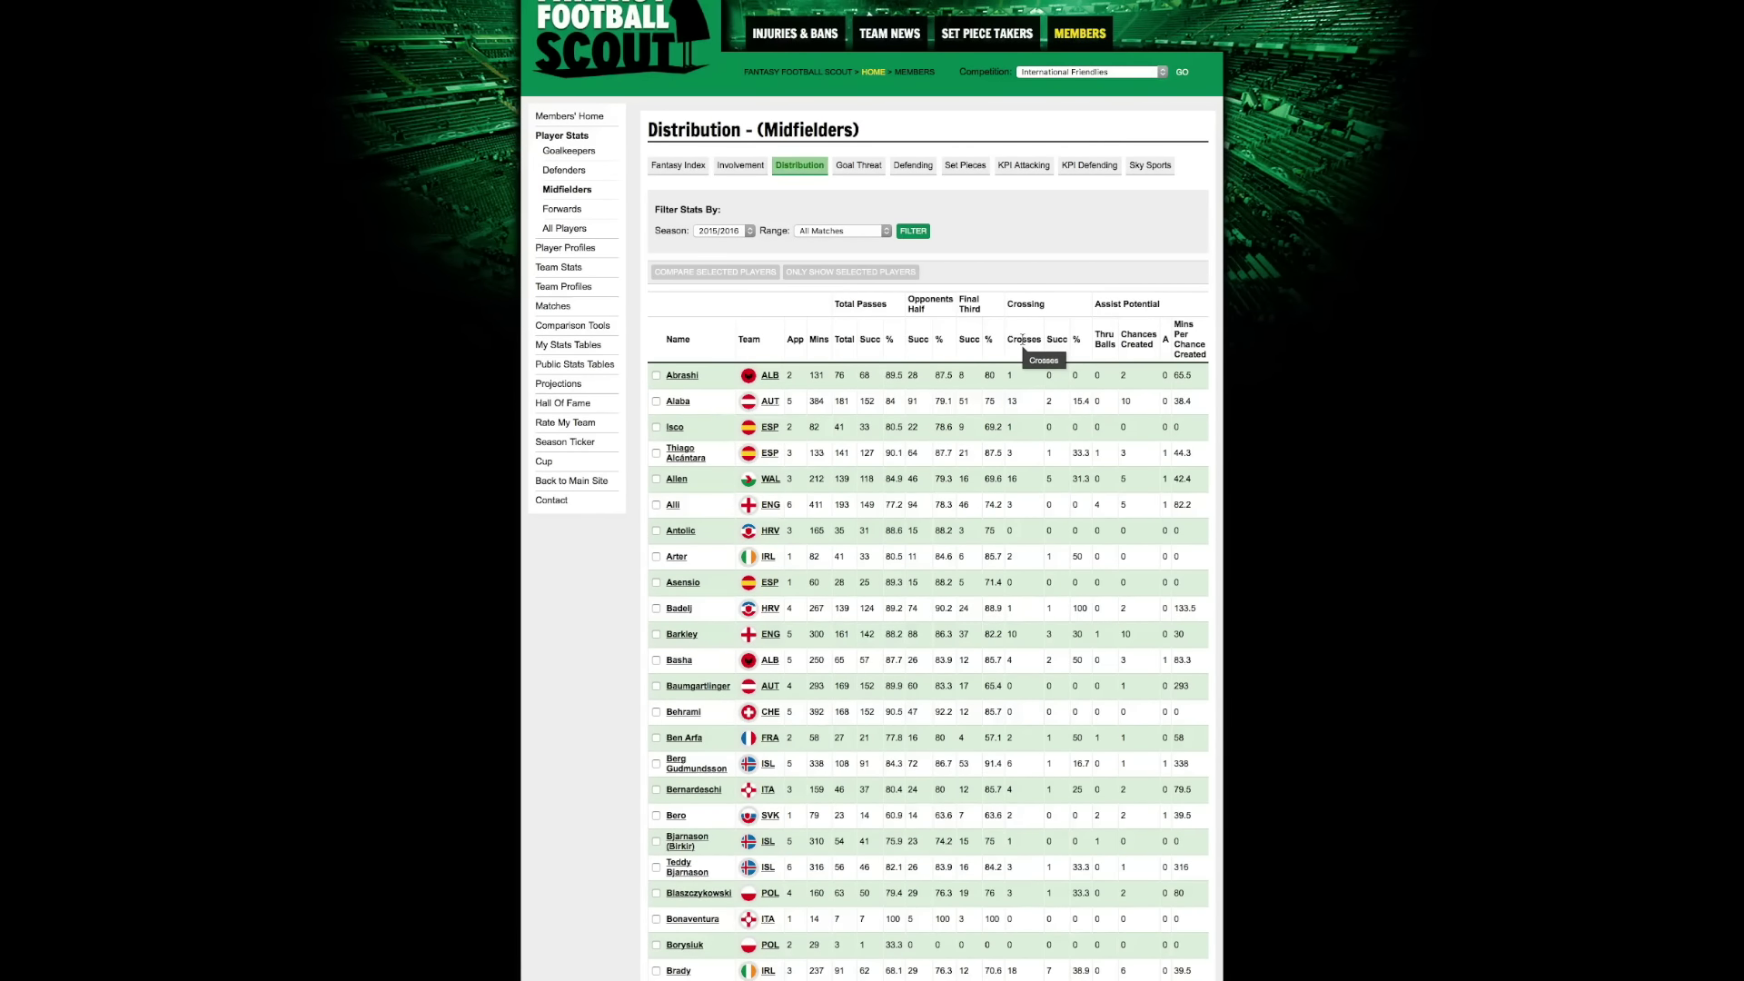
click(1023, 340)
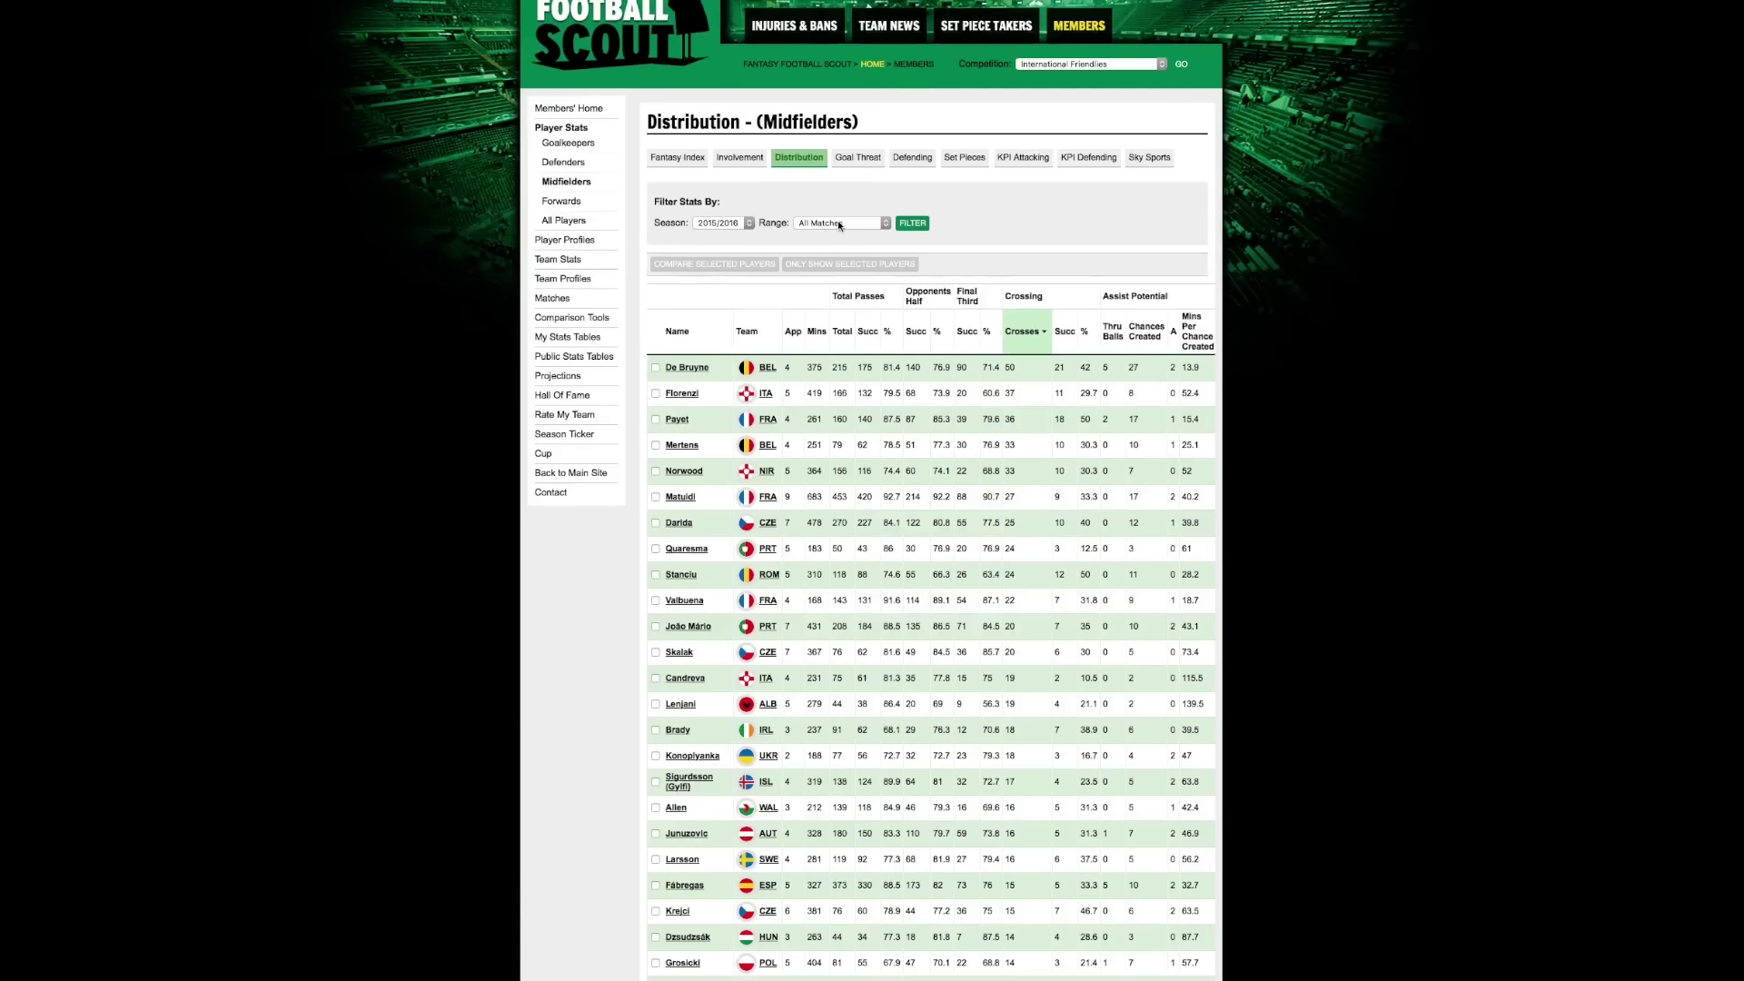
Keep the match range at All Matches and bring up the Team Stats table.
click(835, 231)
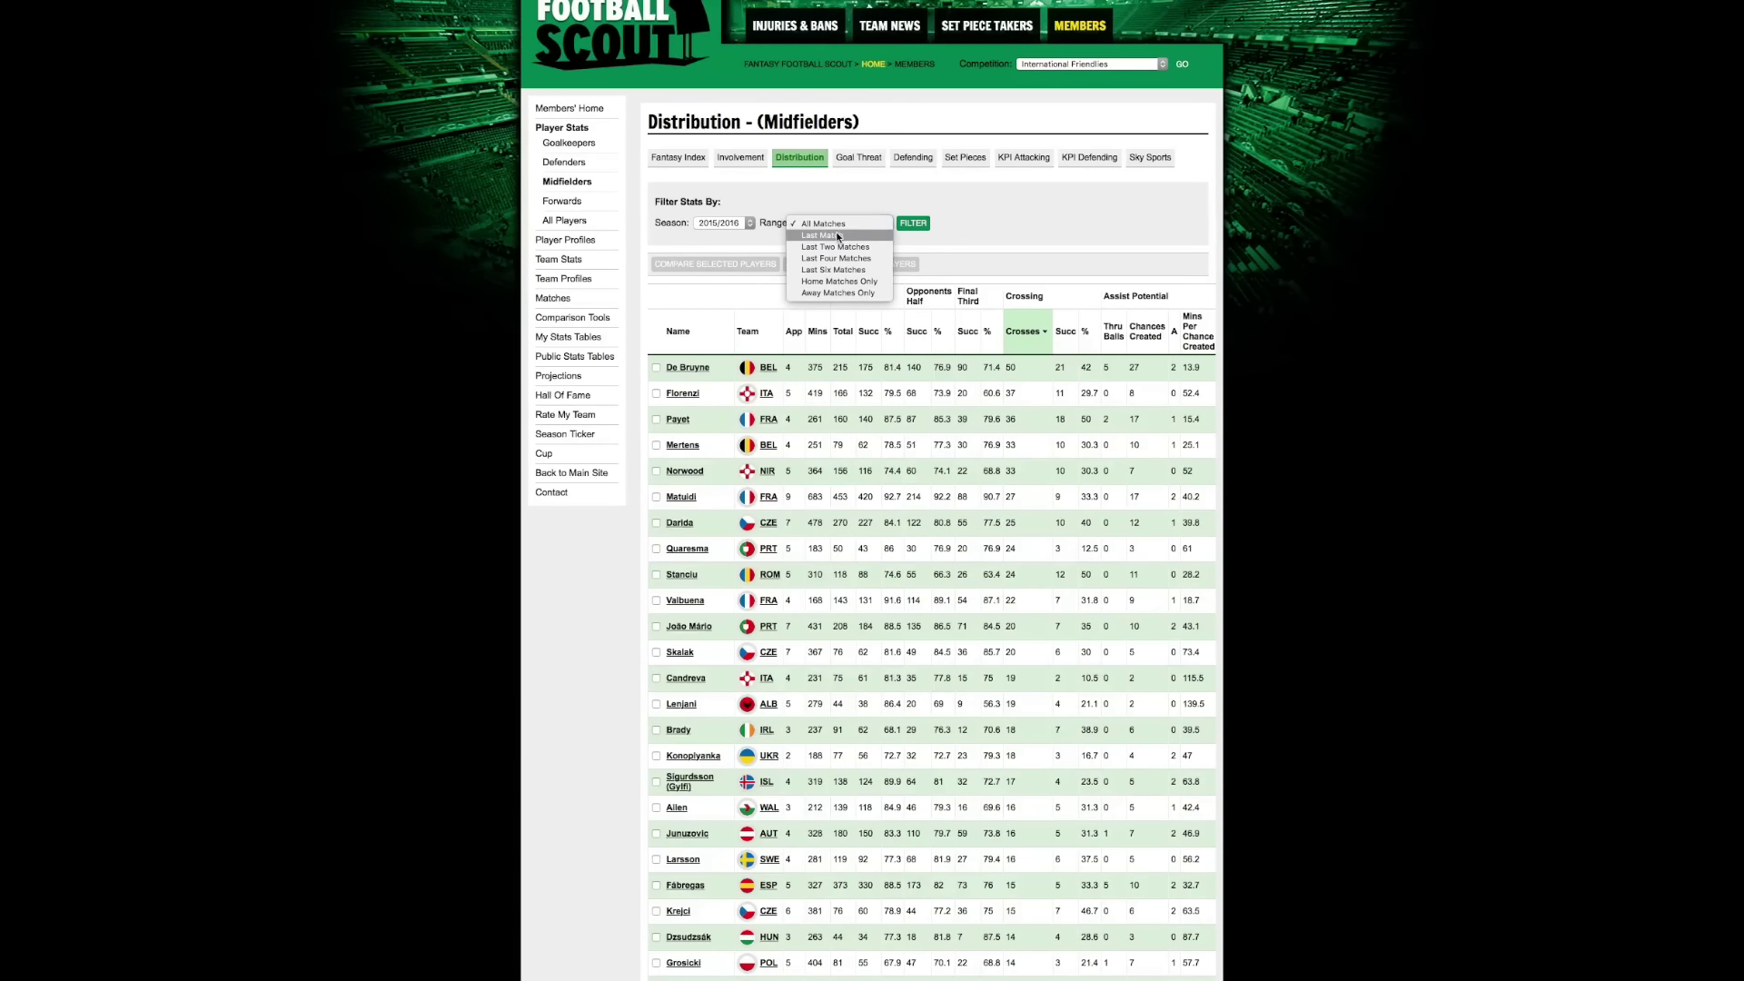
click(968, 220)
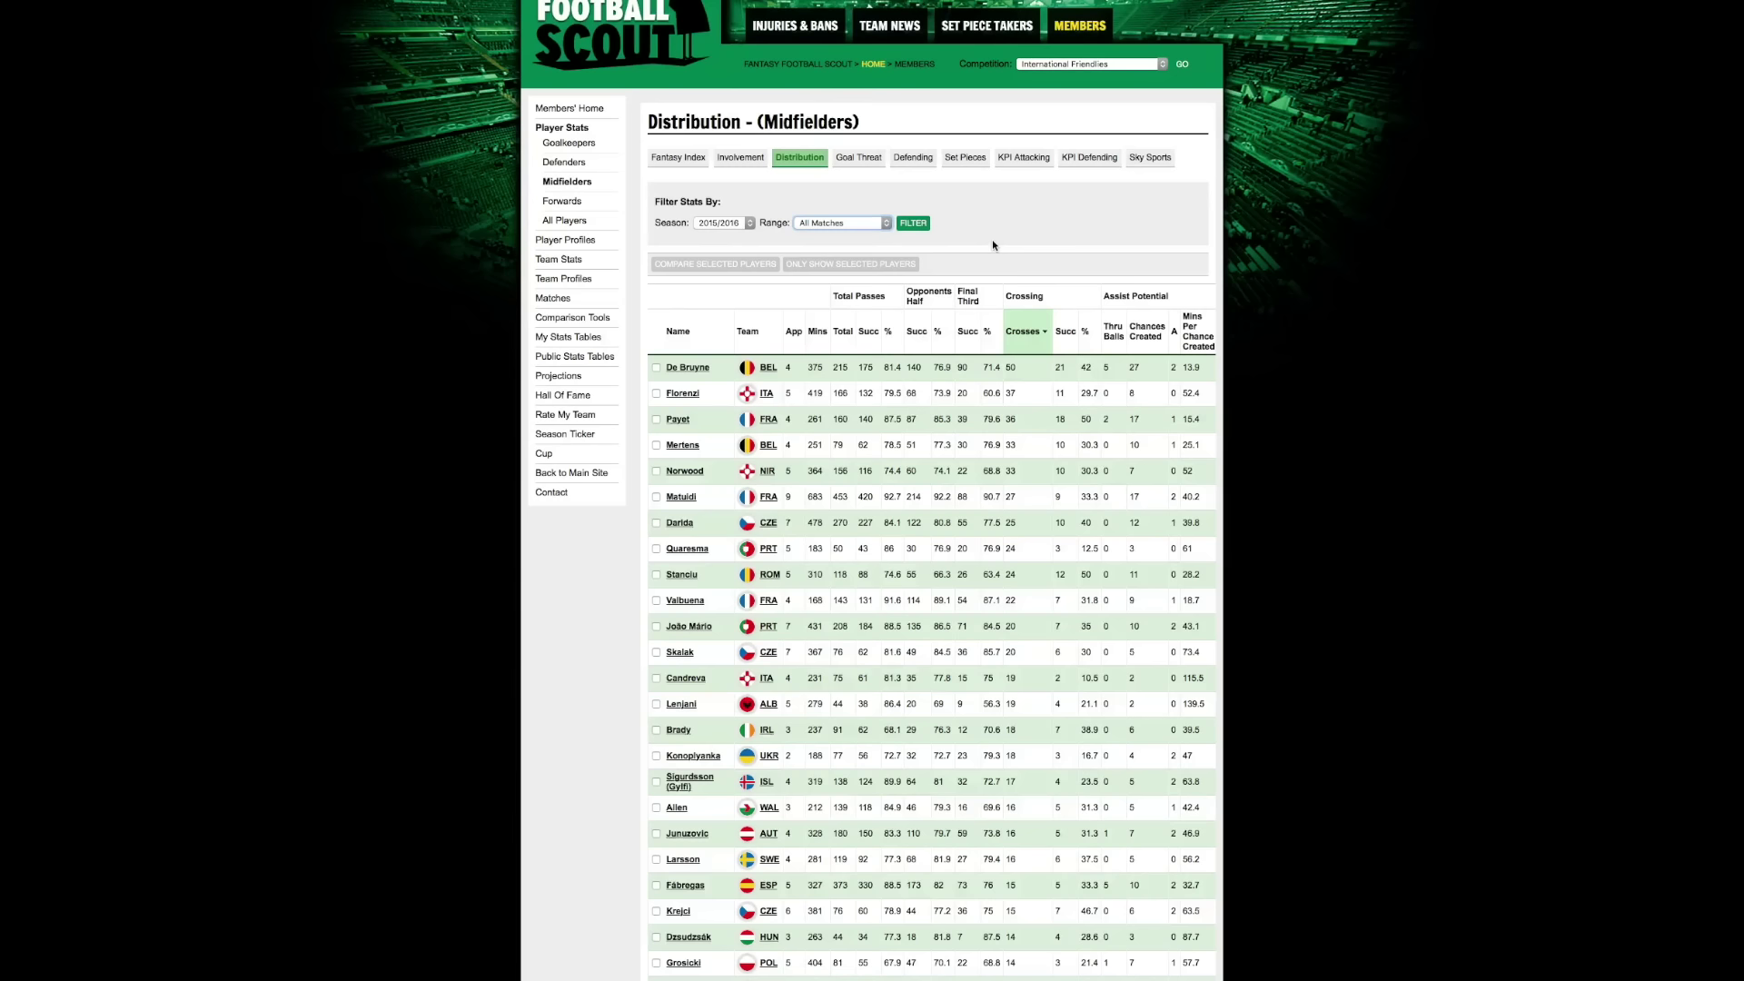
click(553, 261)
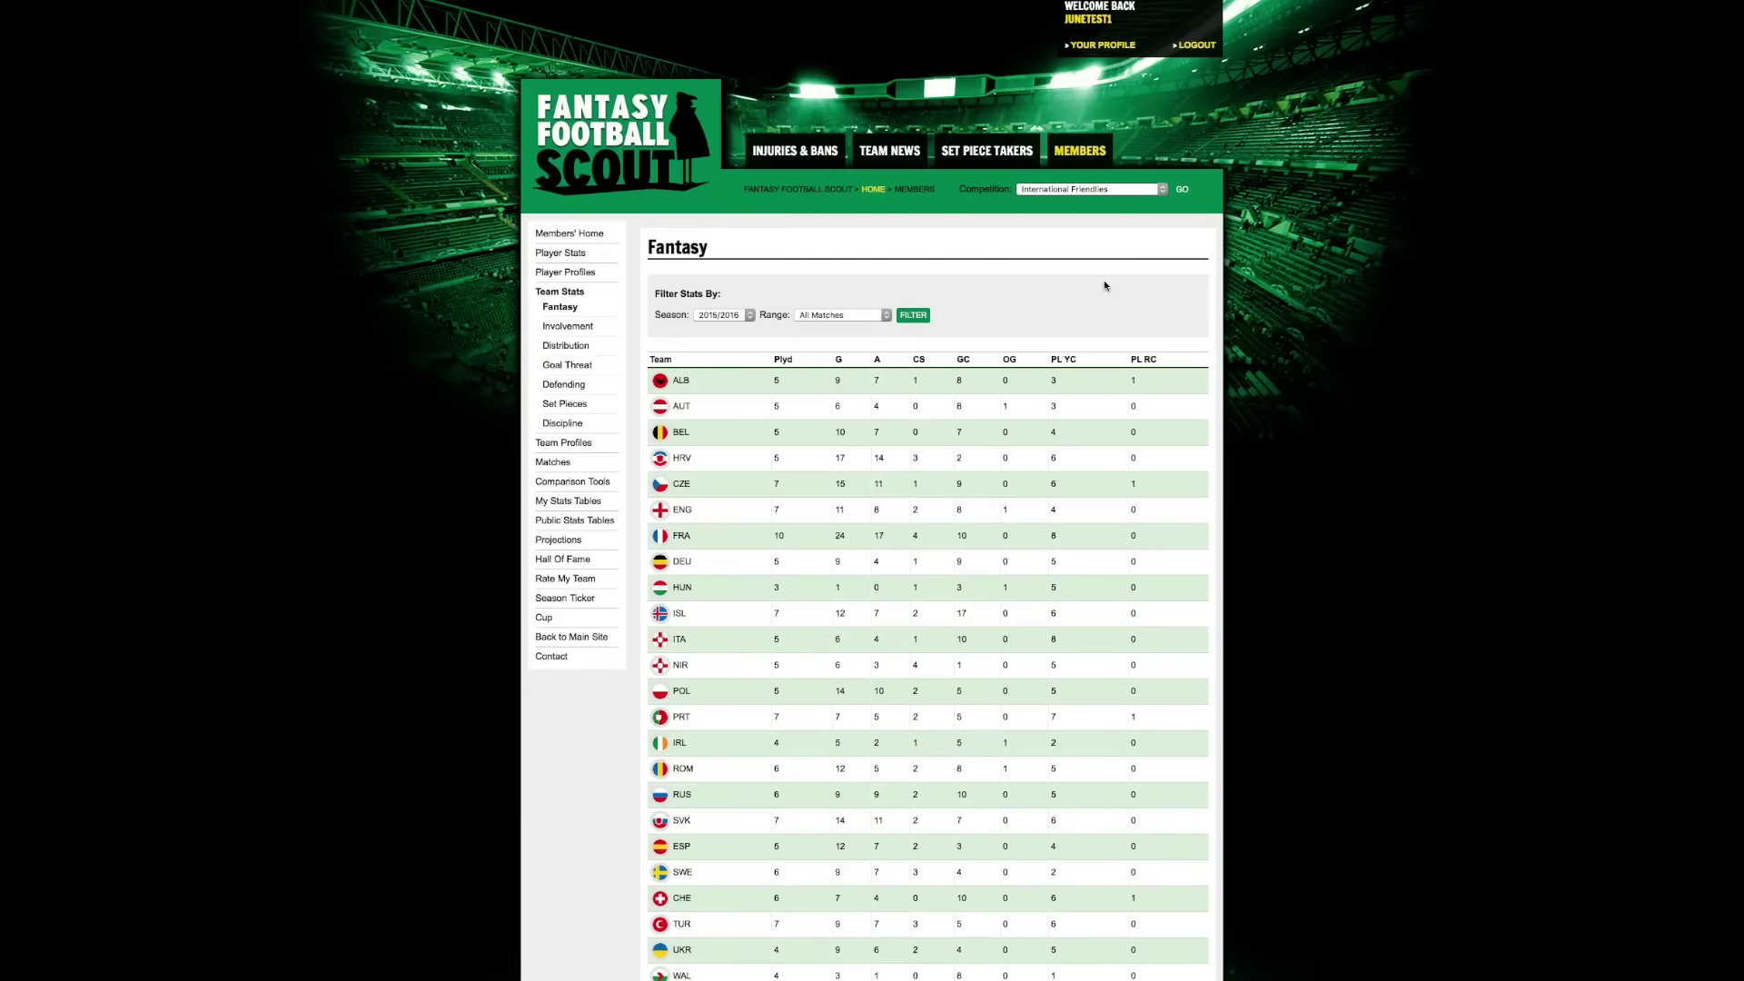
Rank teams by games played, then show Goal Threat stats ranked by total attempts.
scroll(1104, 286, down, 1)
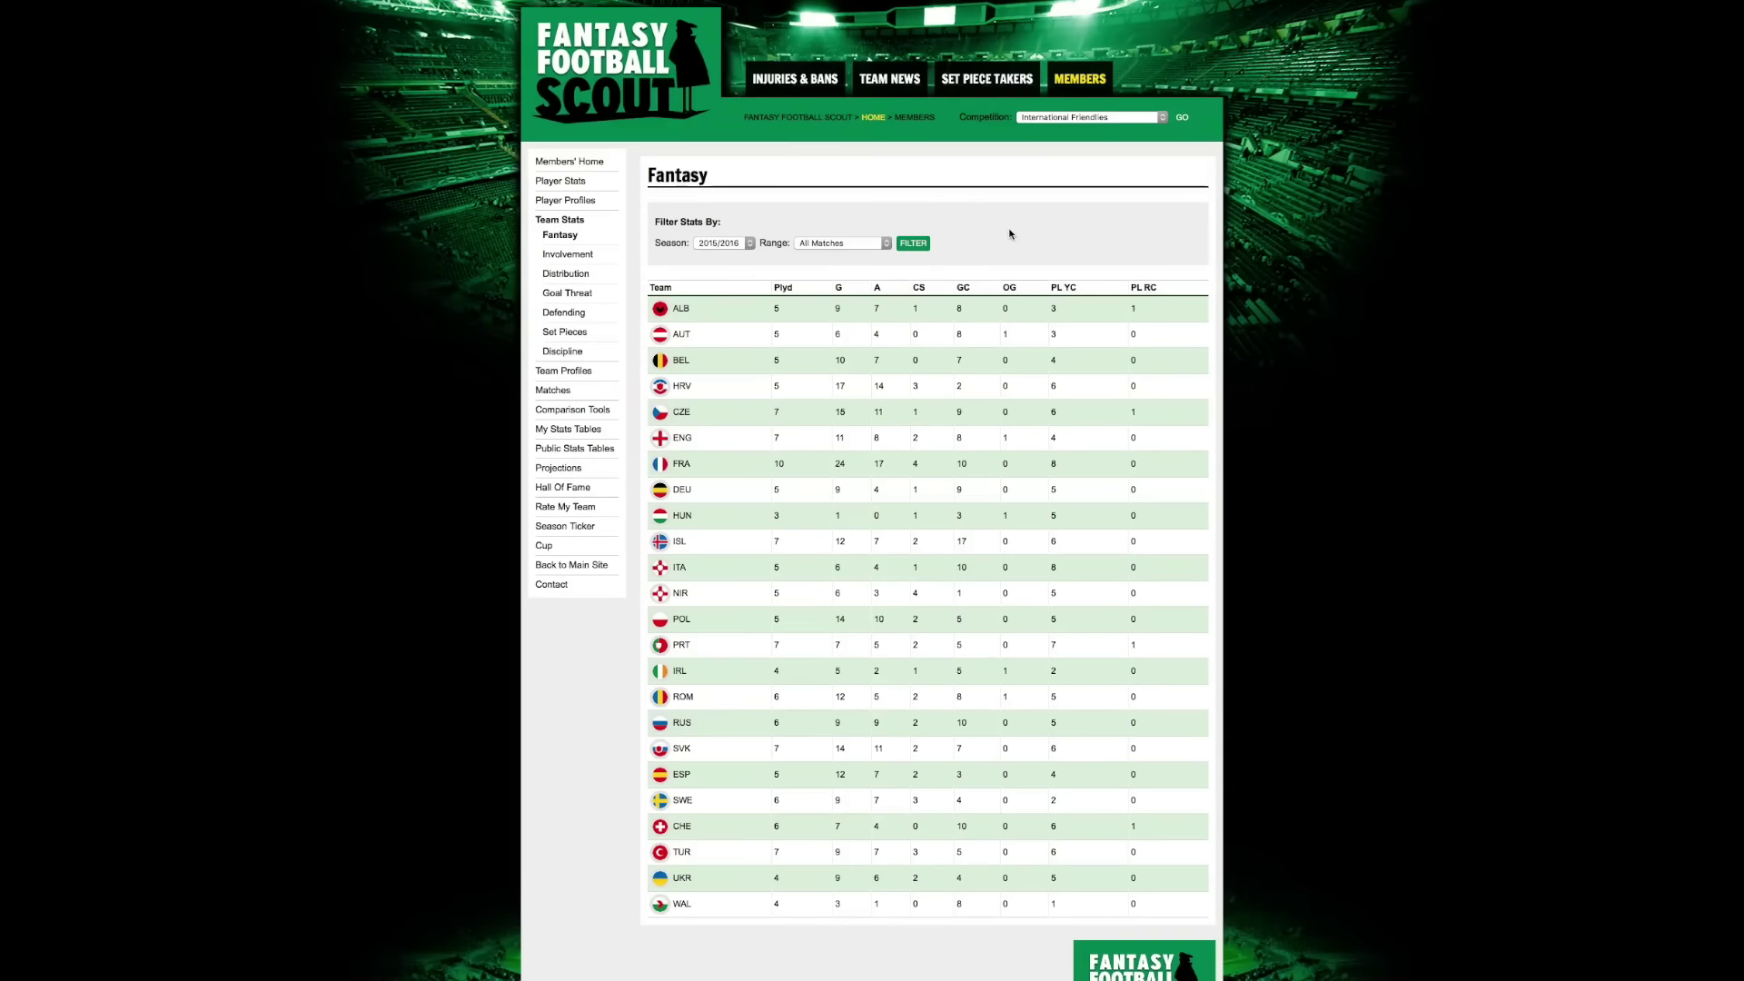
click(813, 287)
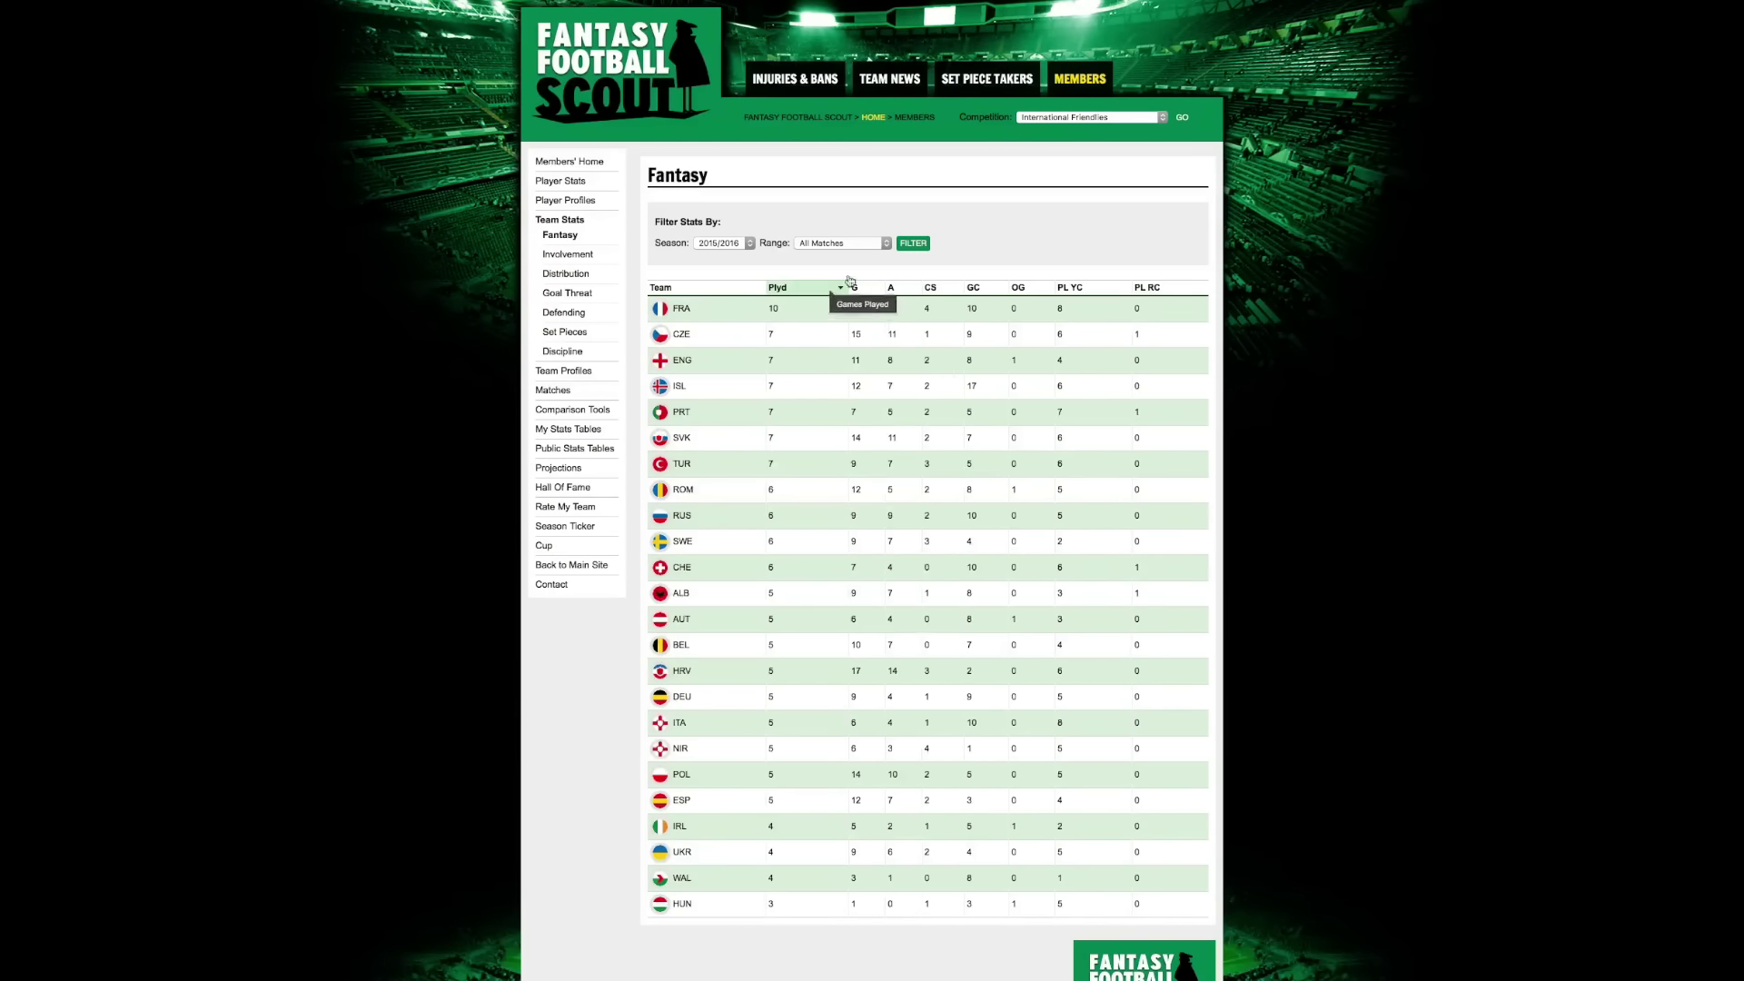
click(568, 296)
scroll(983, 313, down, 1)
scroll(985, 313, down, 2)
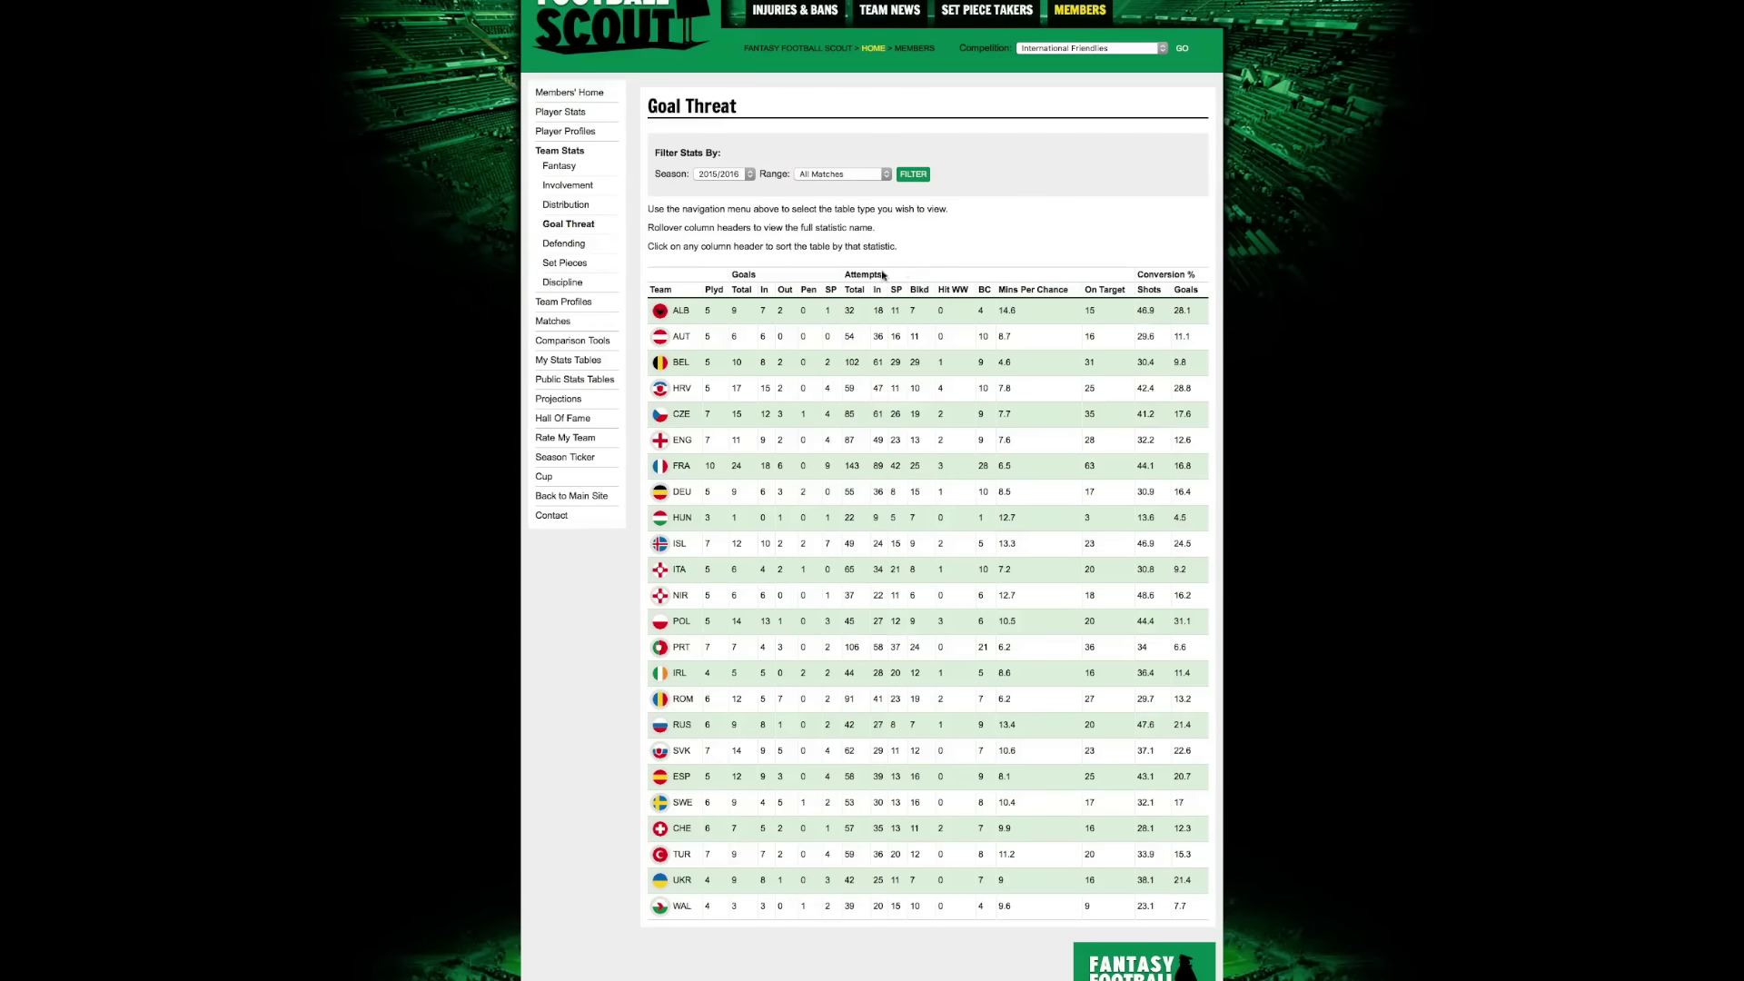
click(852, 290)
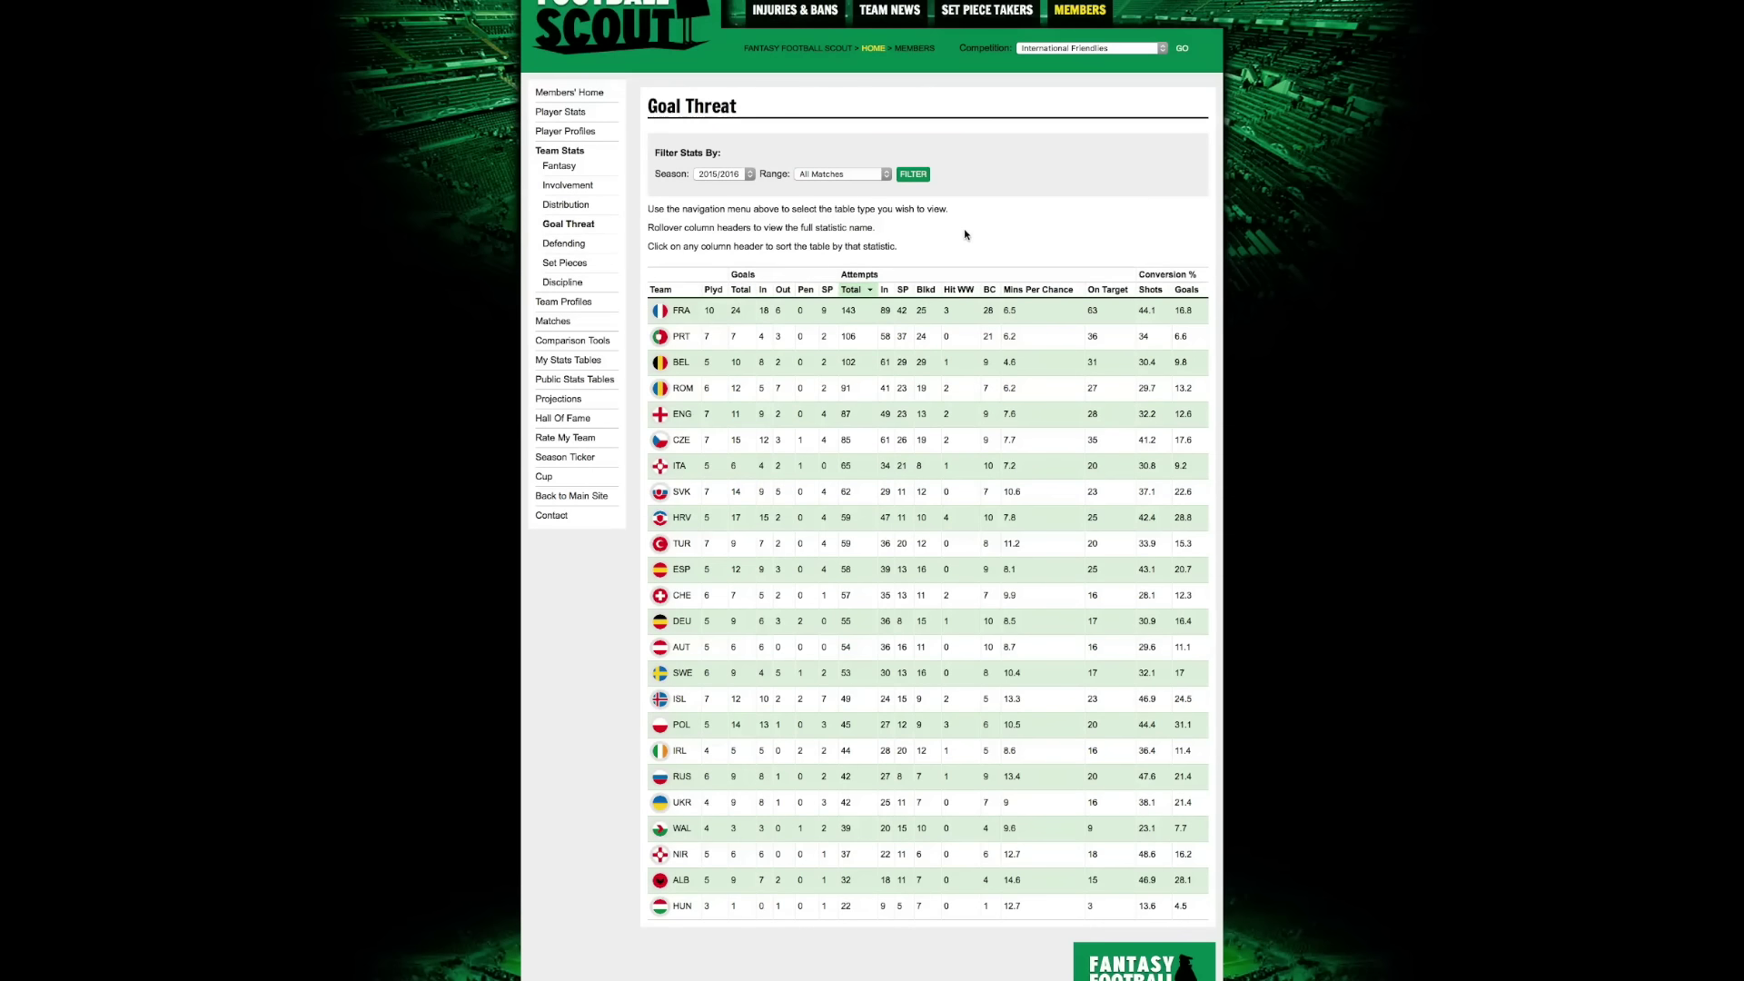
mouse_move(718, 317)
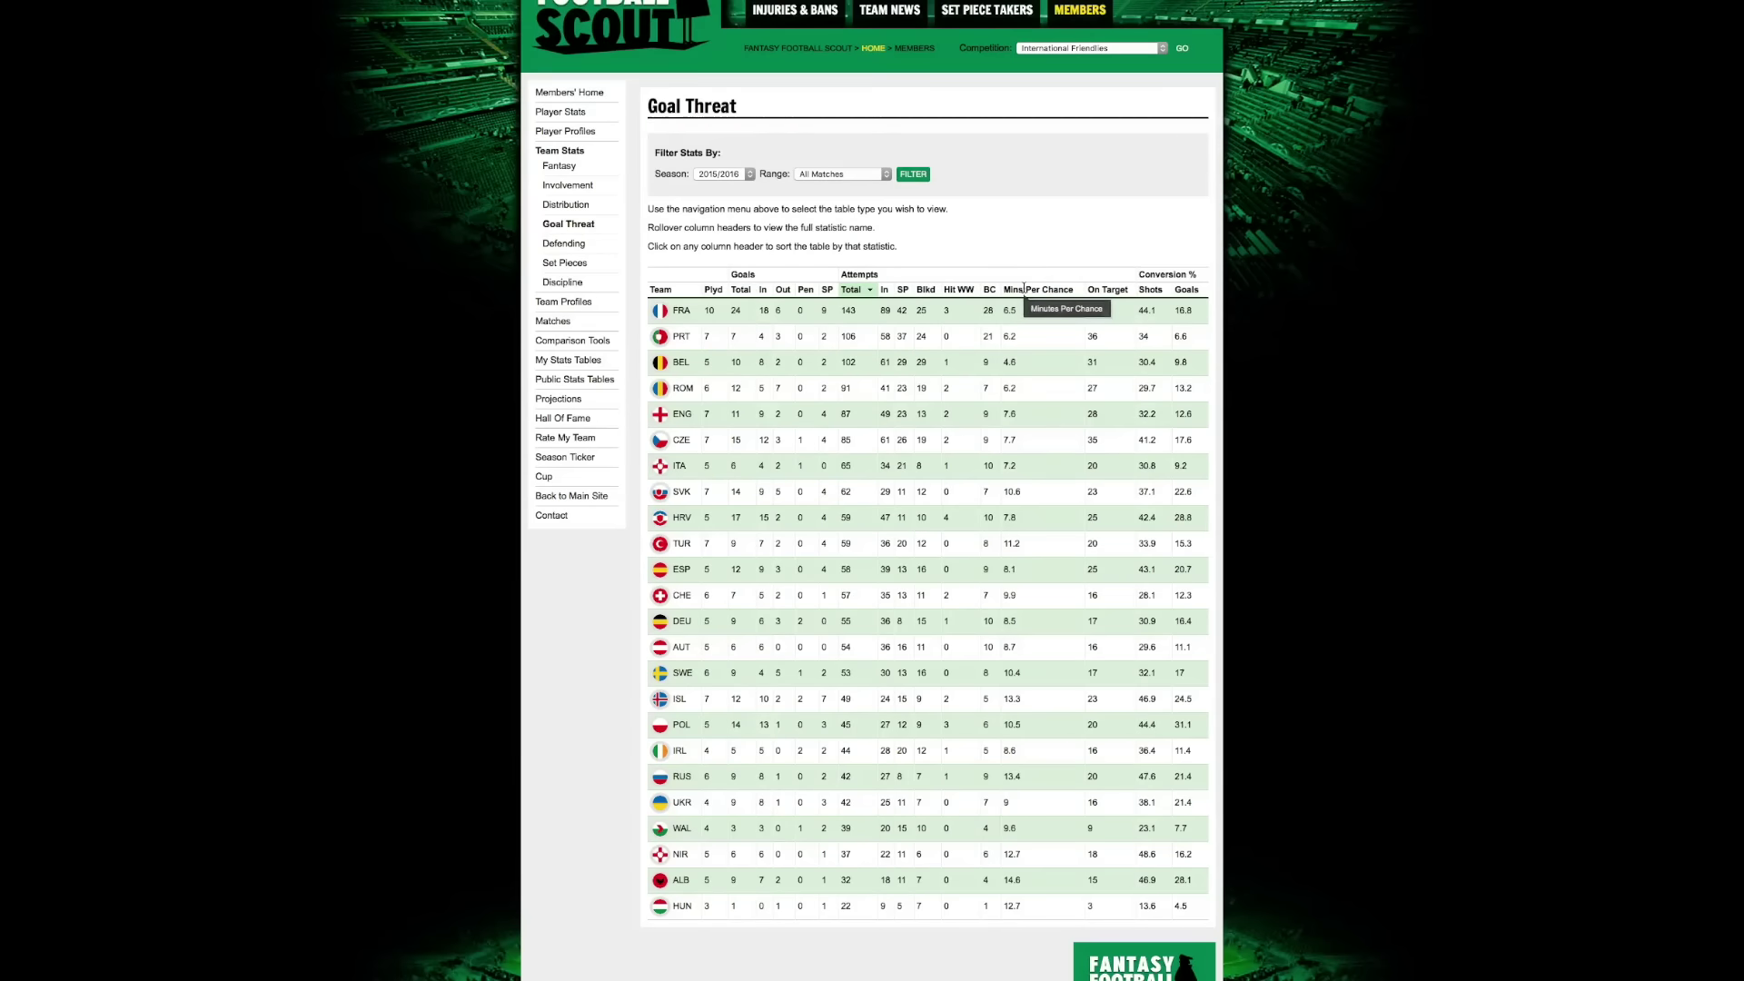
View the teams' Defending stats over All Matches, then go to the Team Profiles list.
click(562, 243)
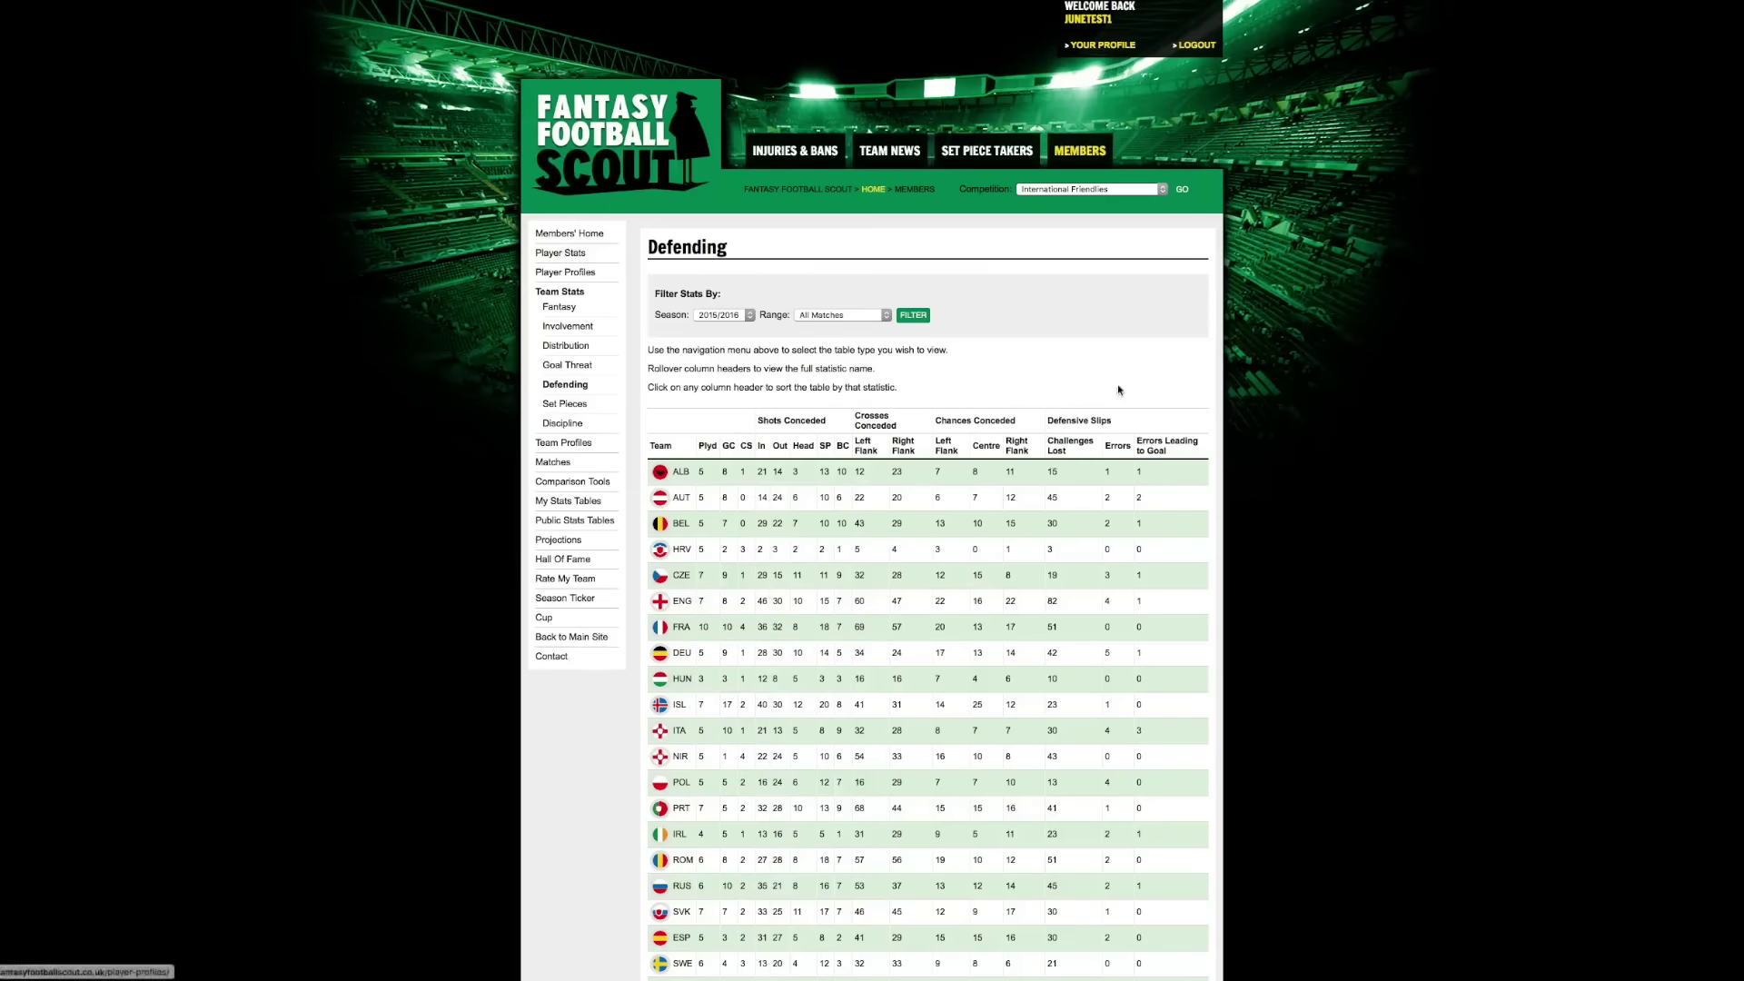
scroll(1119, 390, down, 2)
click(861, 239)
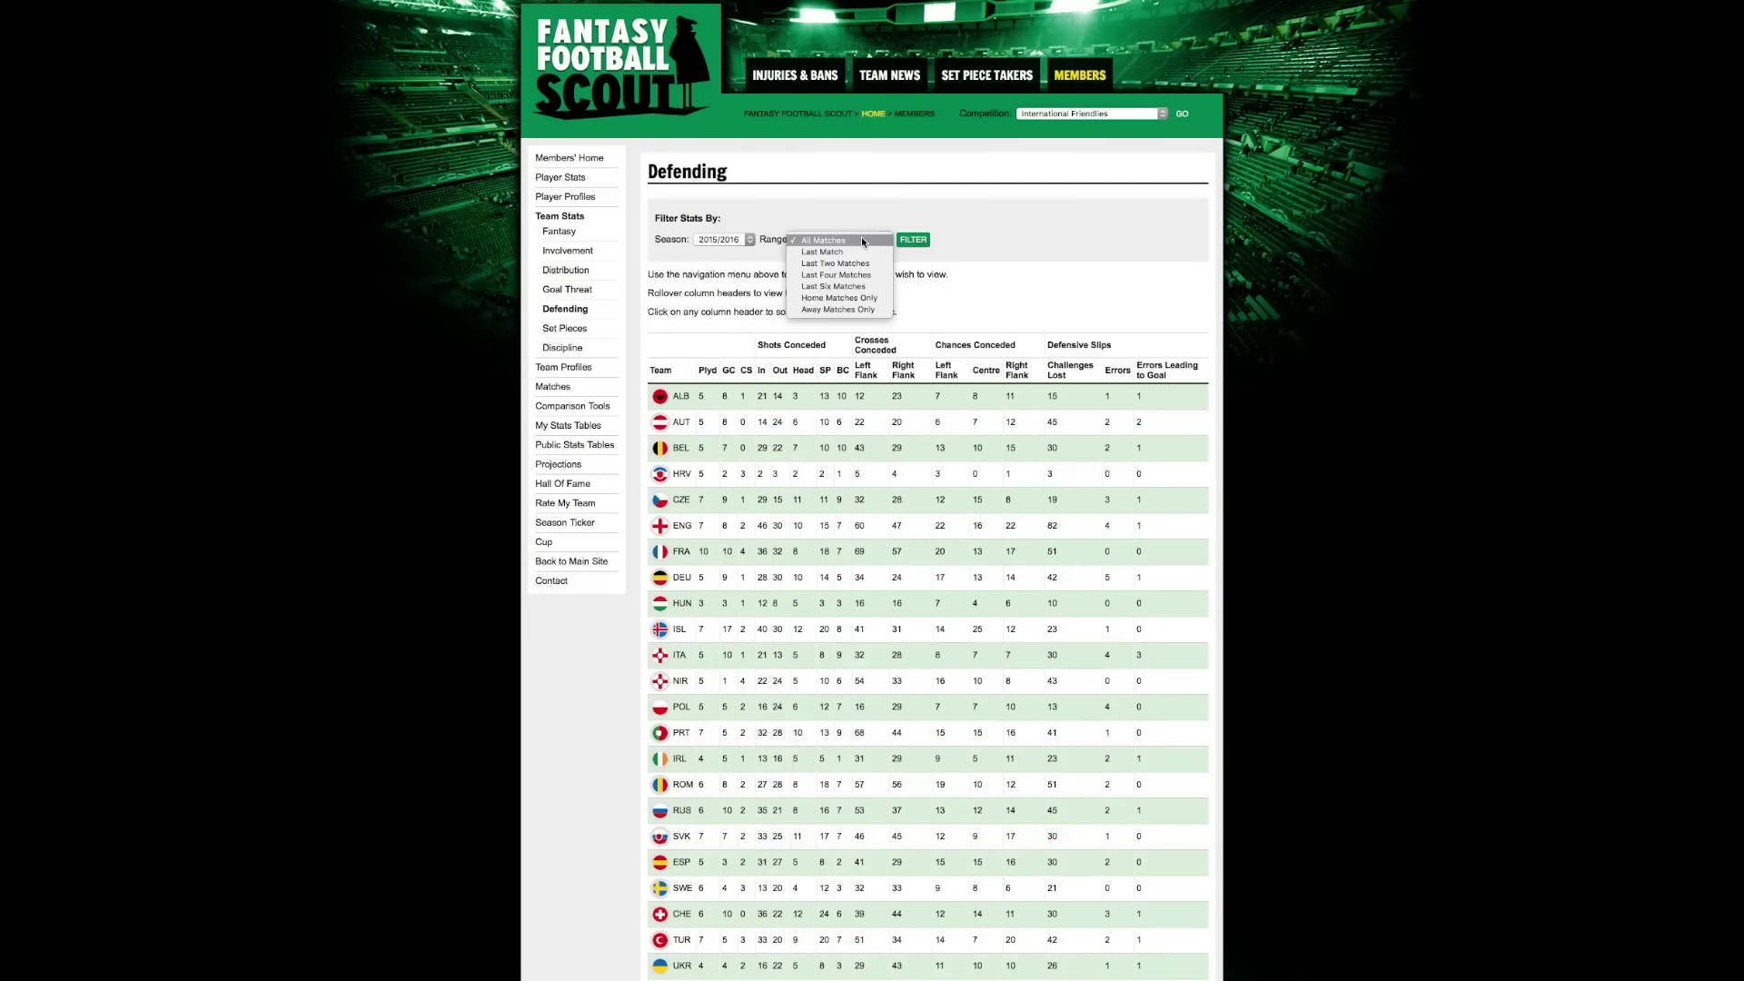
click(969, 304)
scroll(969, 304, up, 1)
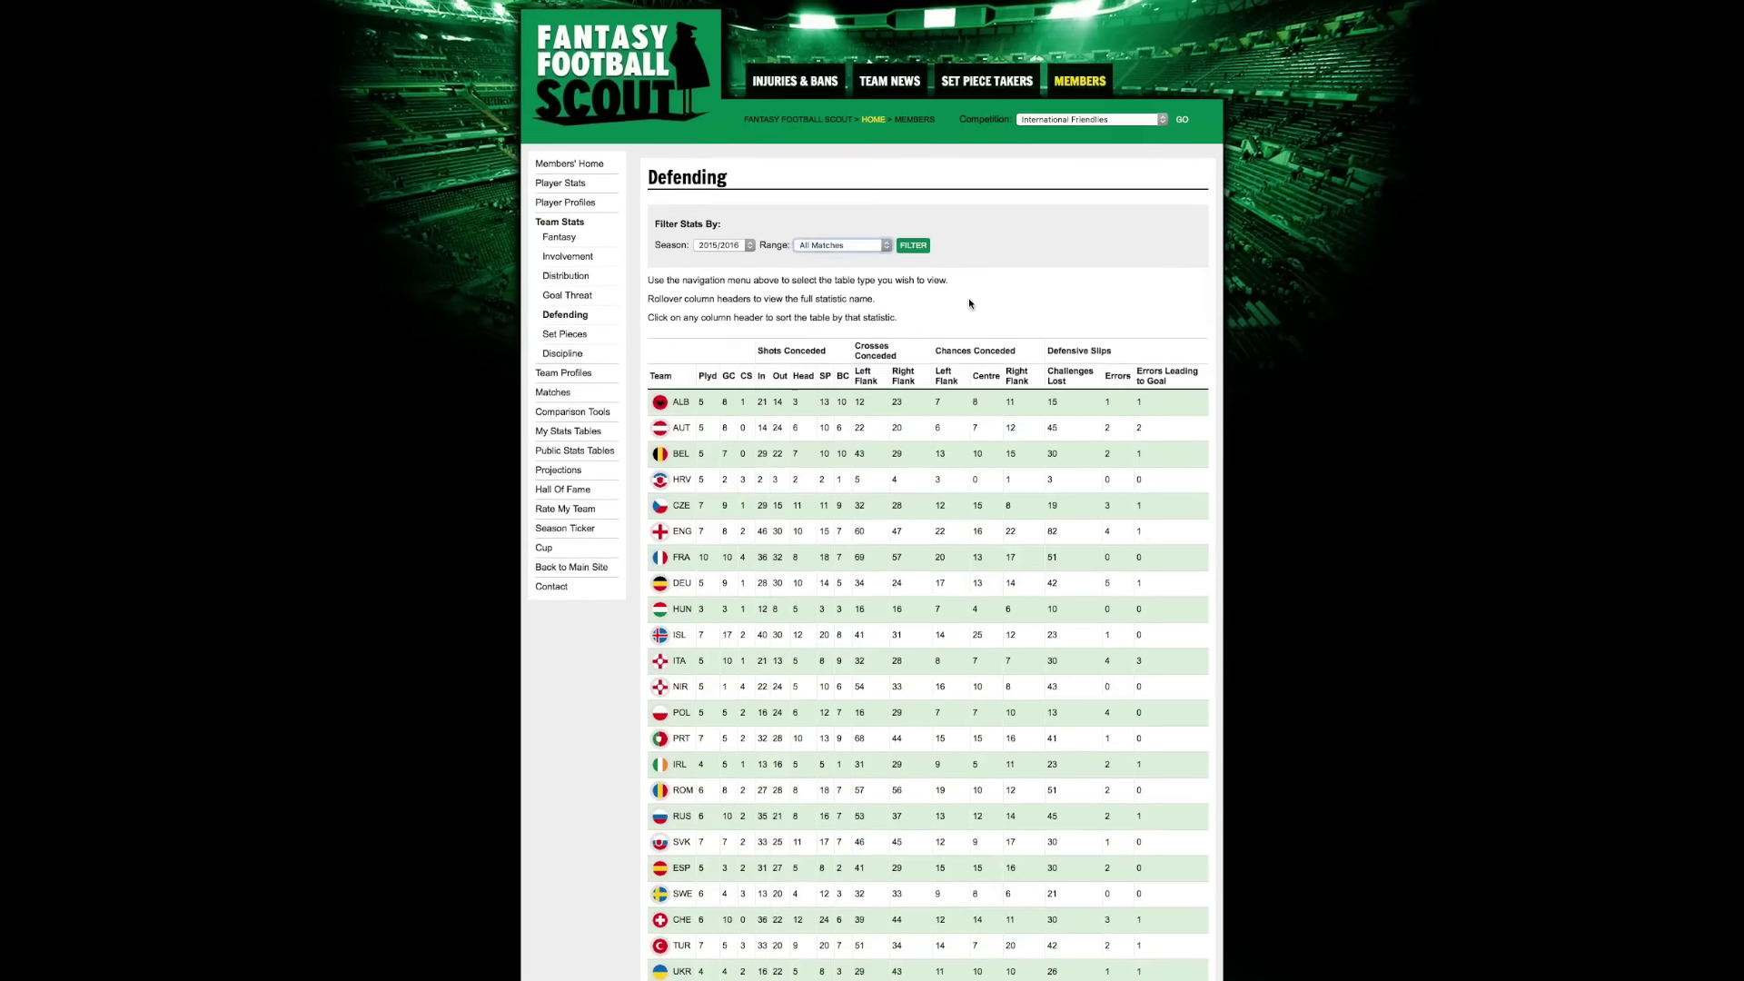
scroll(964, 304, down, 1)
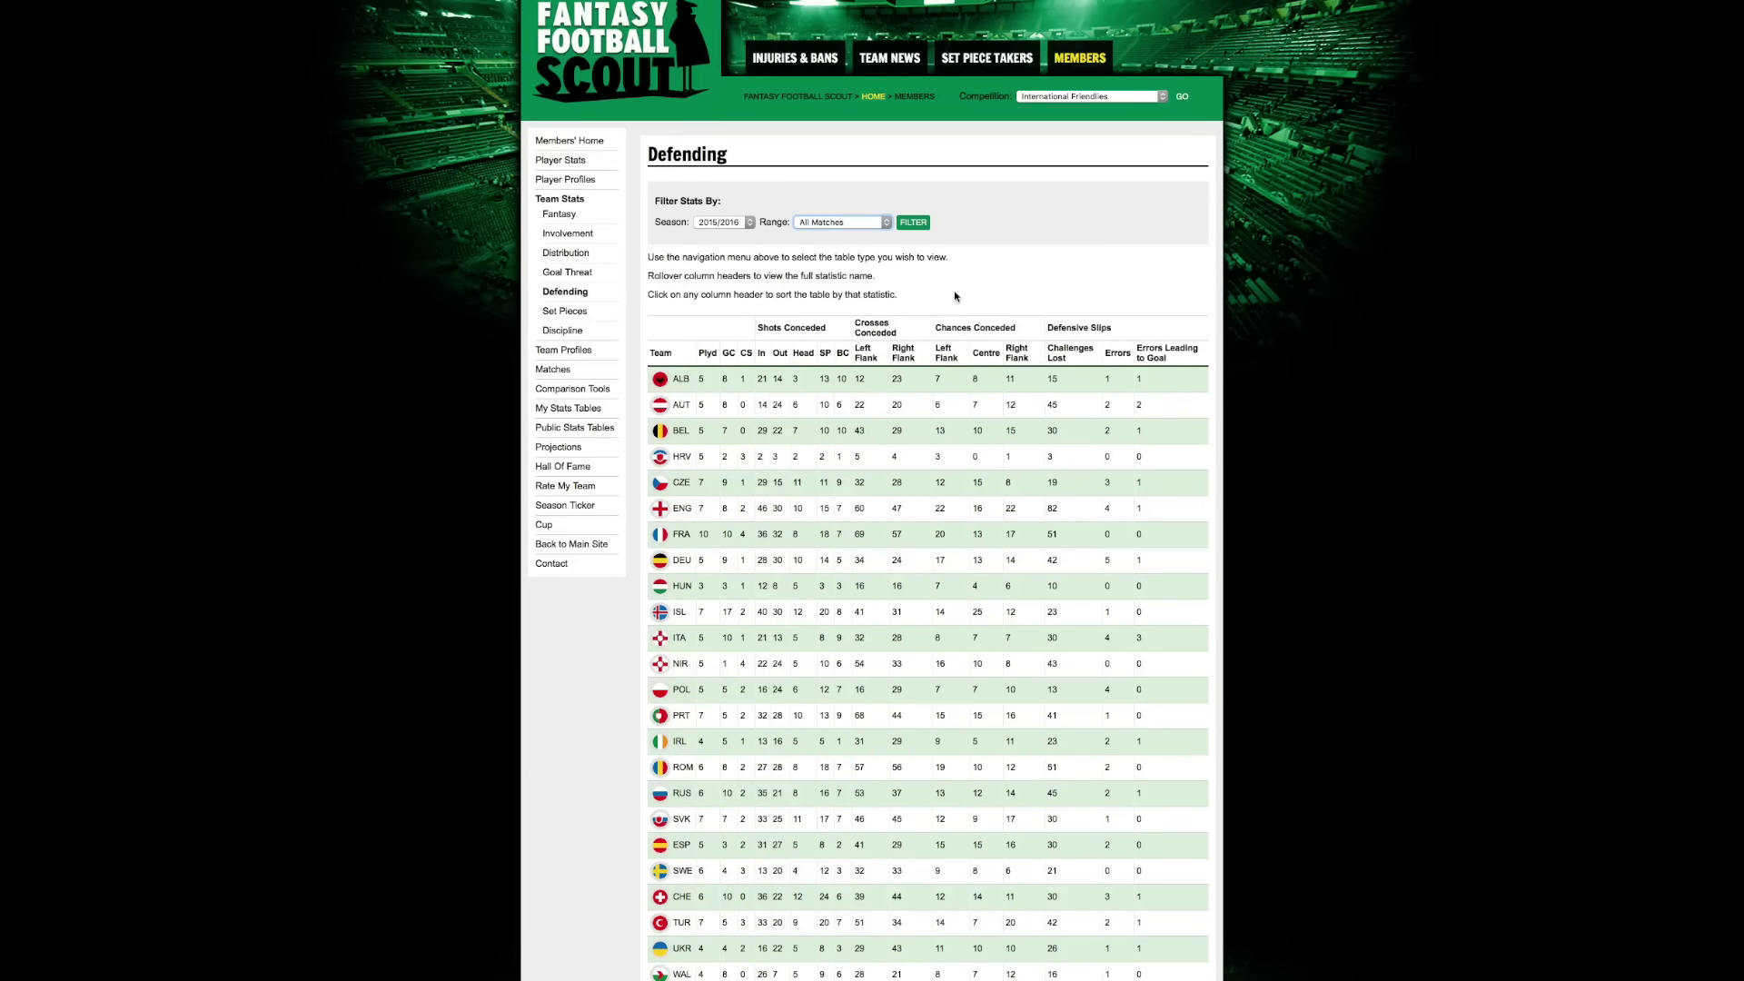
click(564, 350)
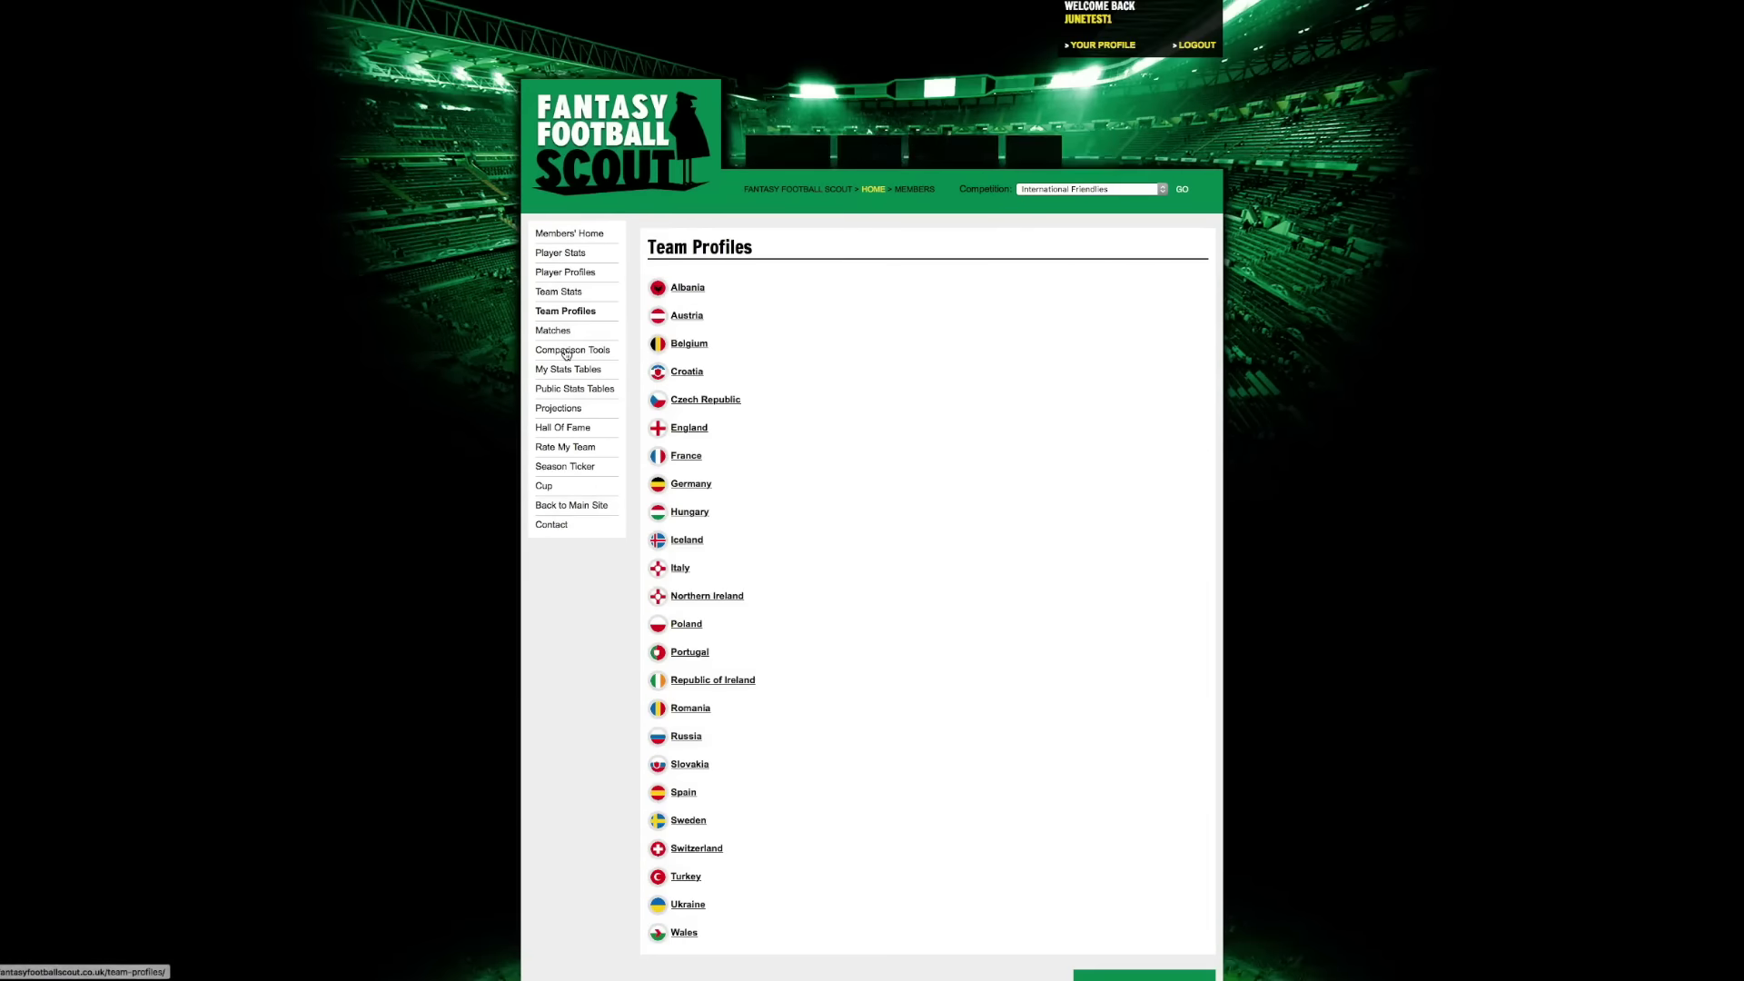
scroll(854, 349, down, 2)
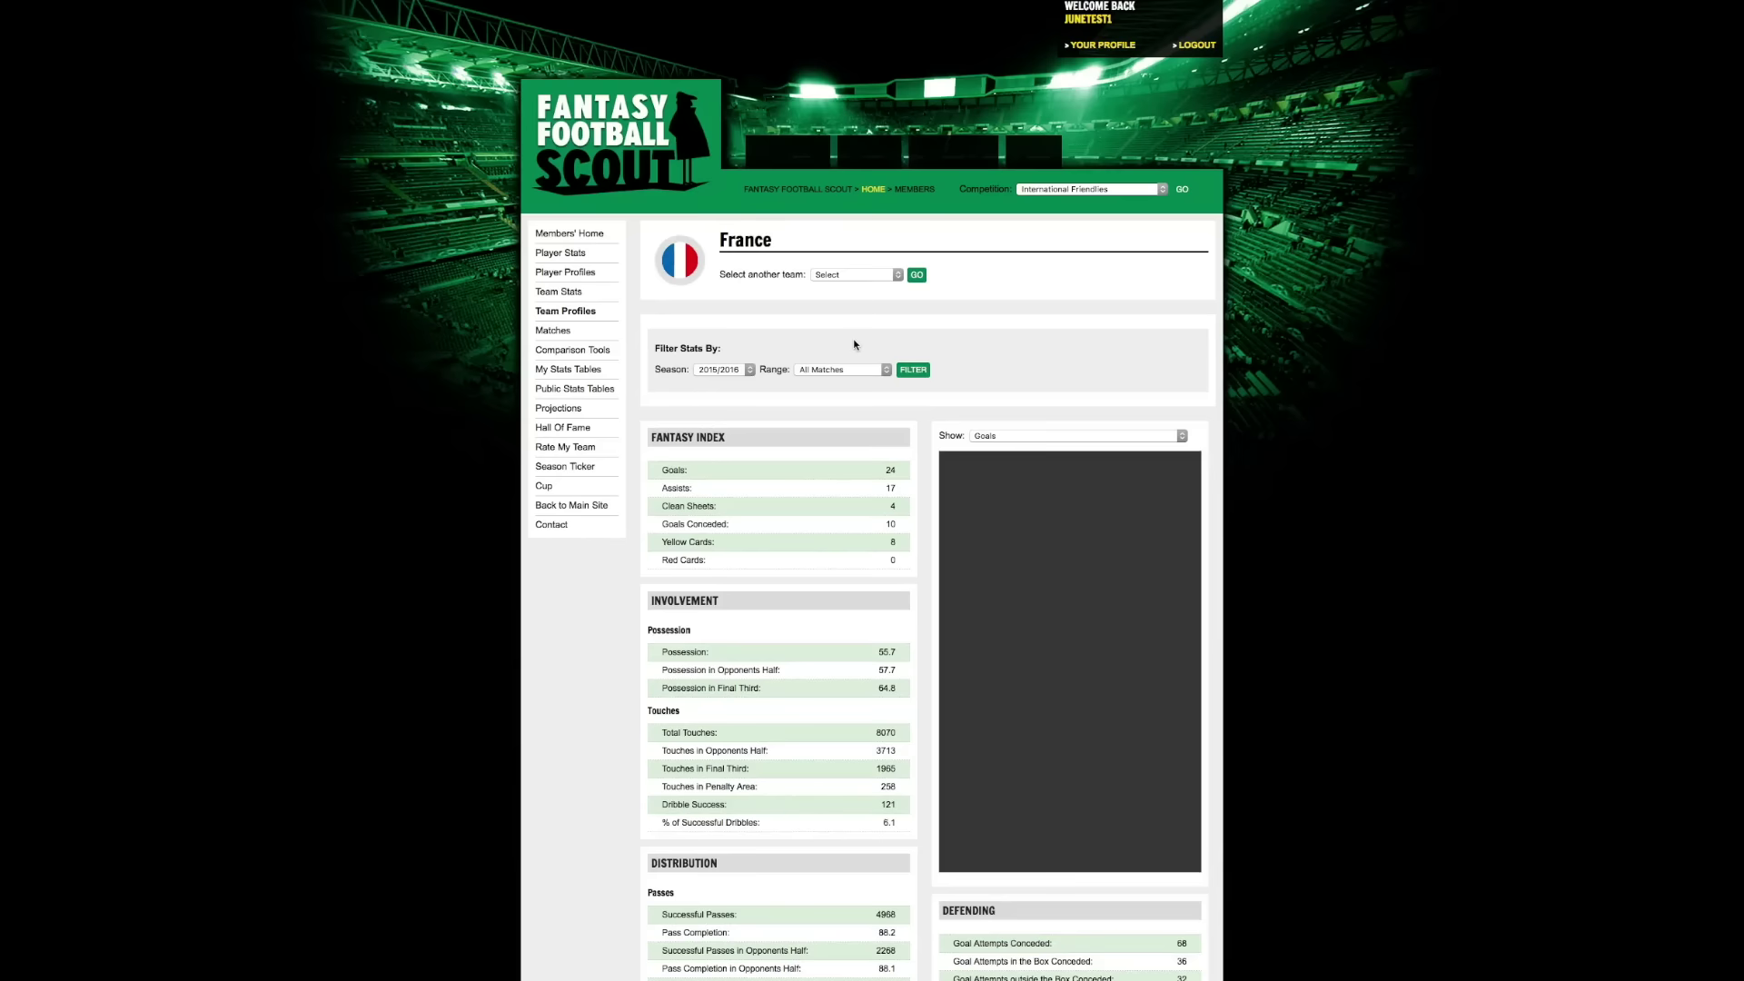
scroll(1074, 300, down, 1)
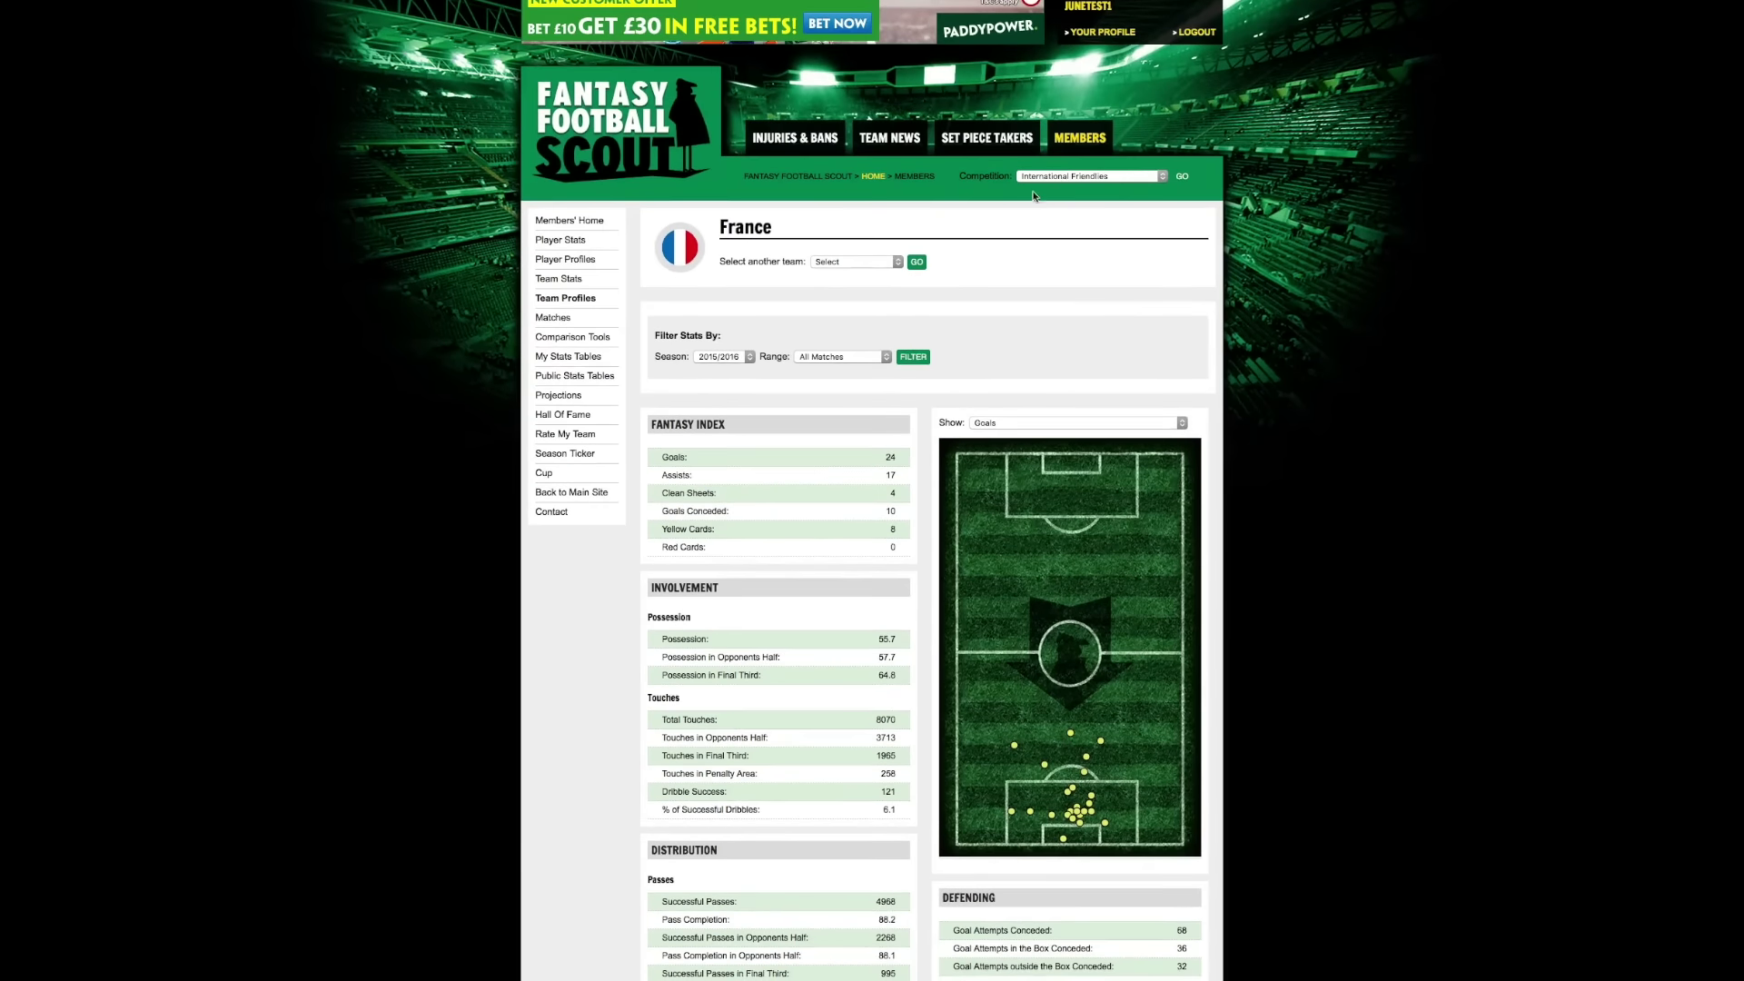
scroll(1028, 280, down, 4)
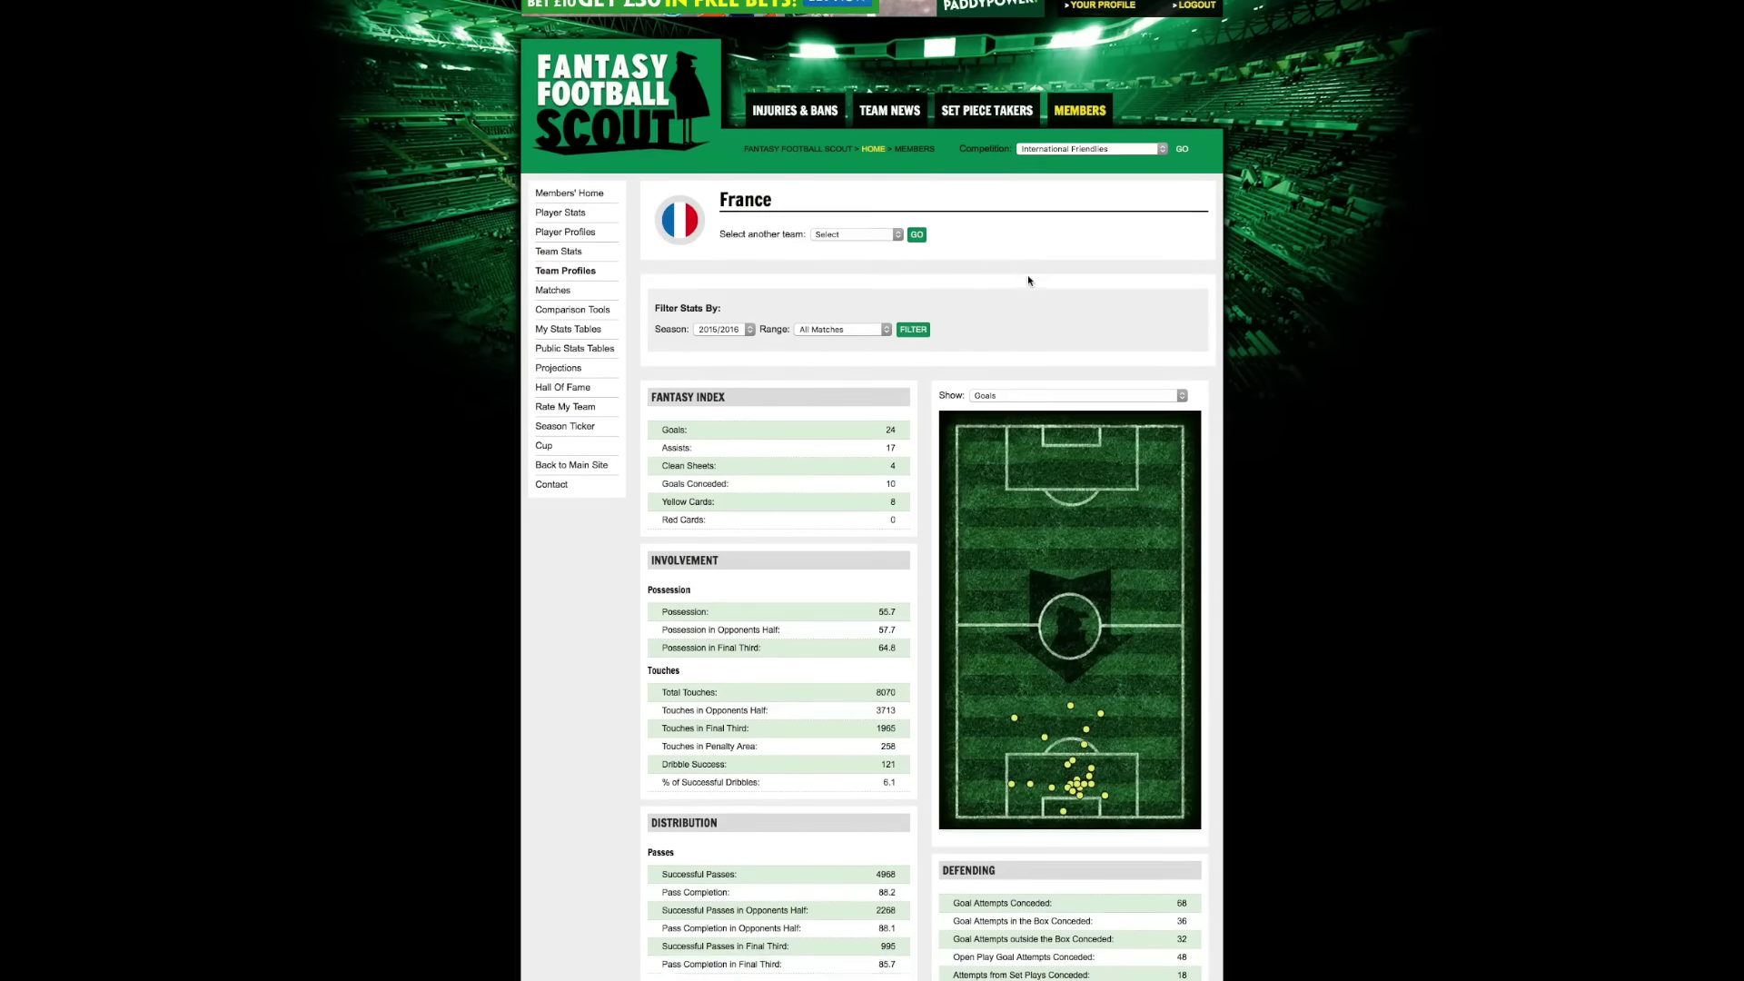
scroll(1013, 296, down, 2)
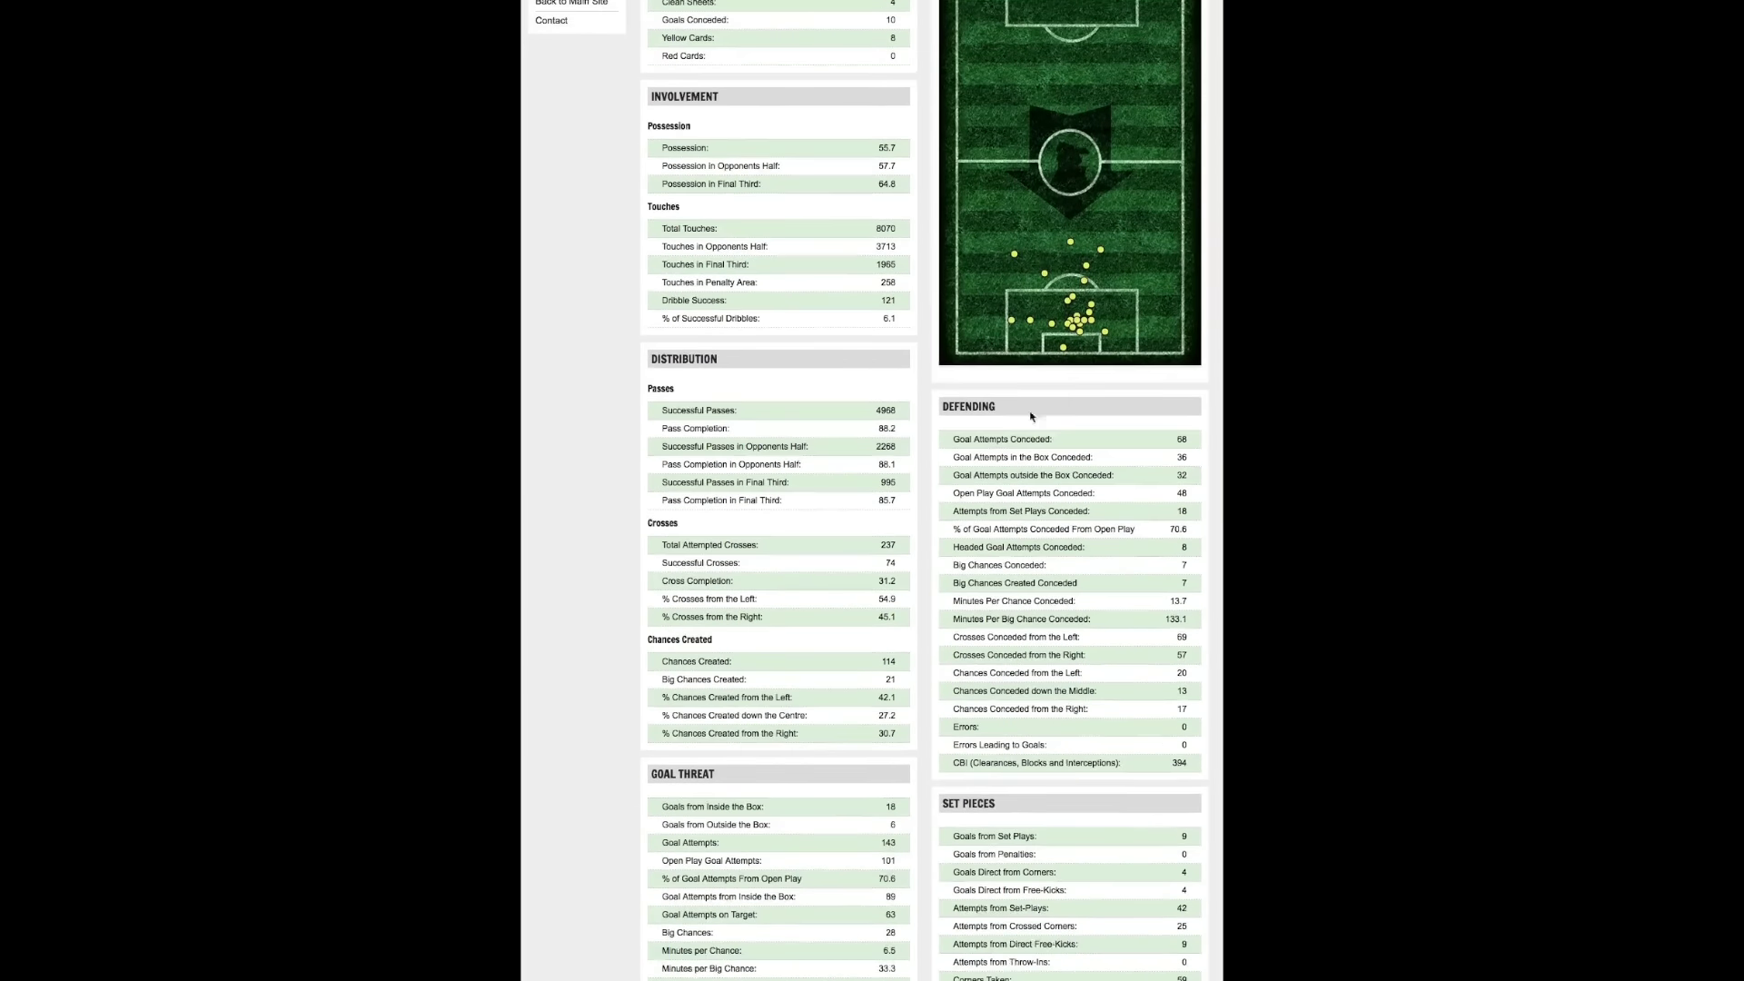
scroll(1024, 378, up, 2)
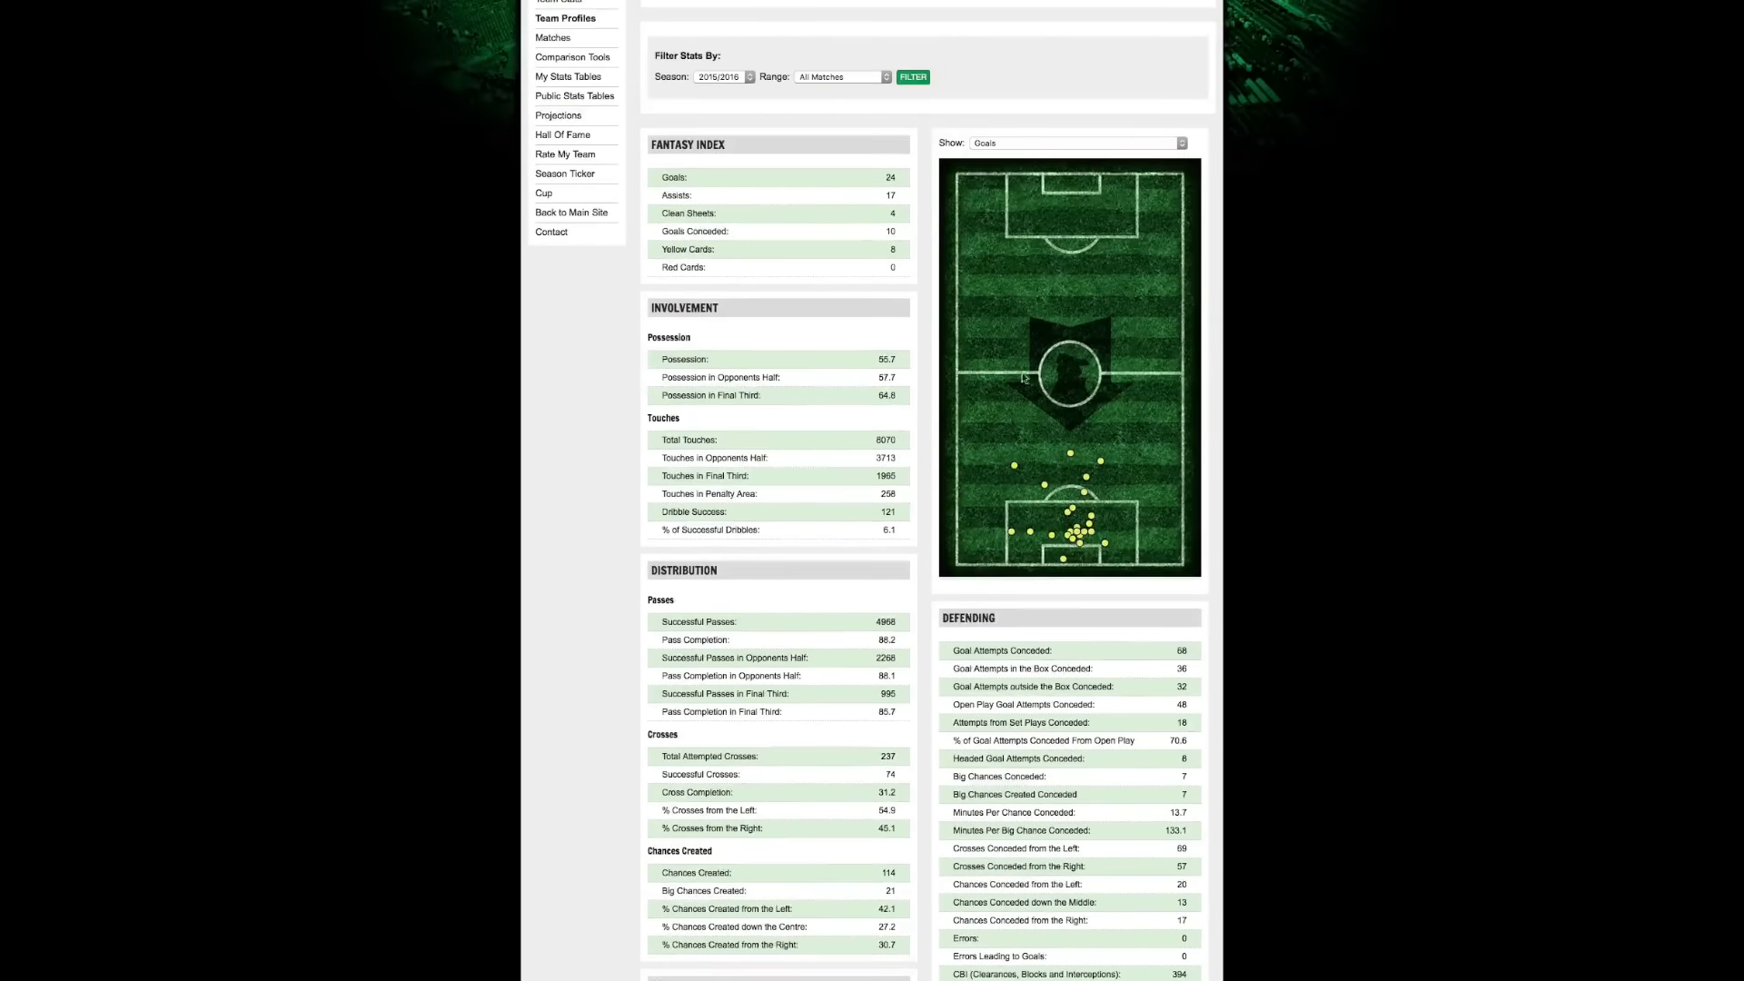
click(1028, 145)
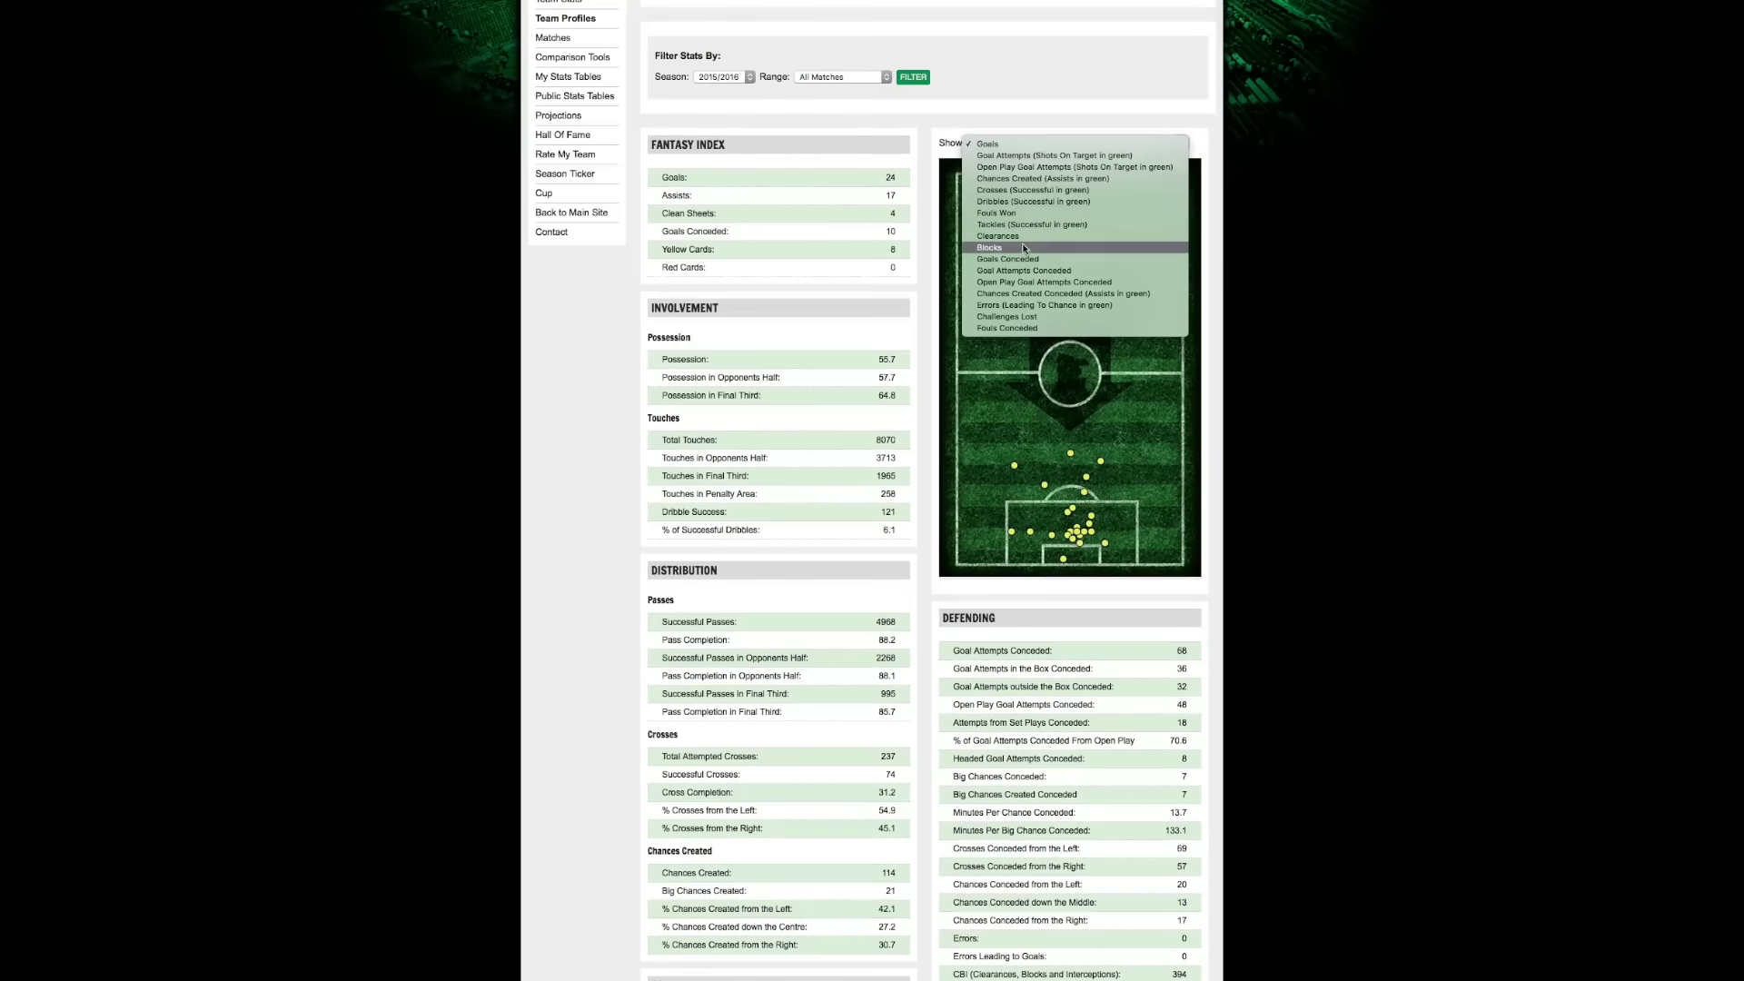
click(1016, 169)
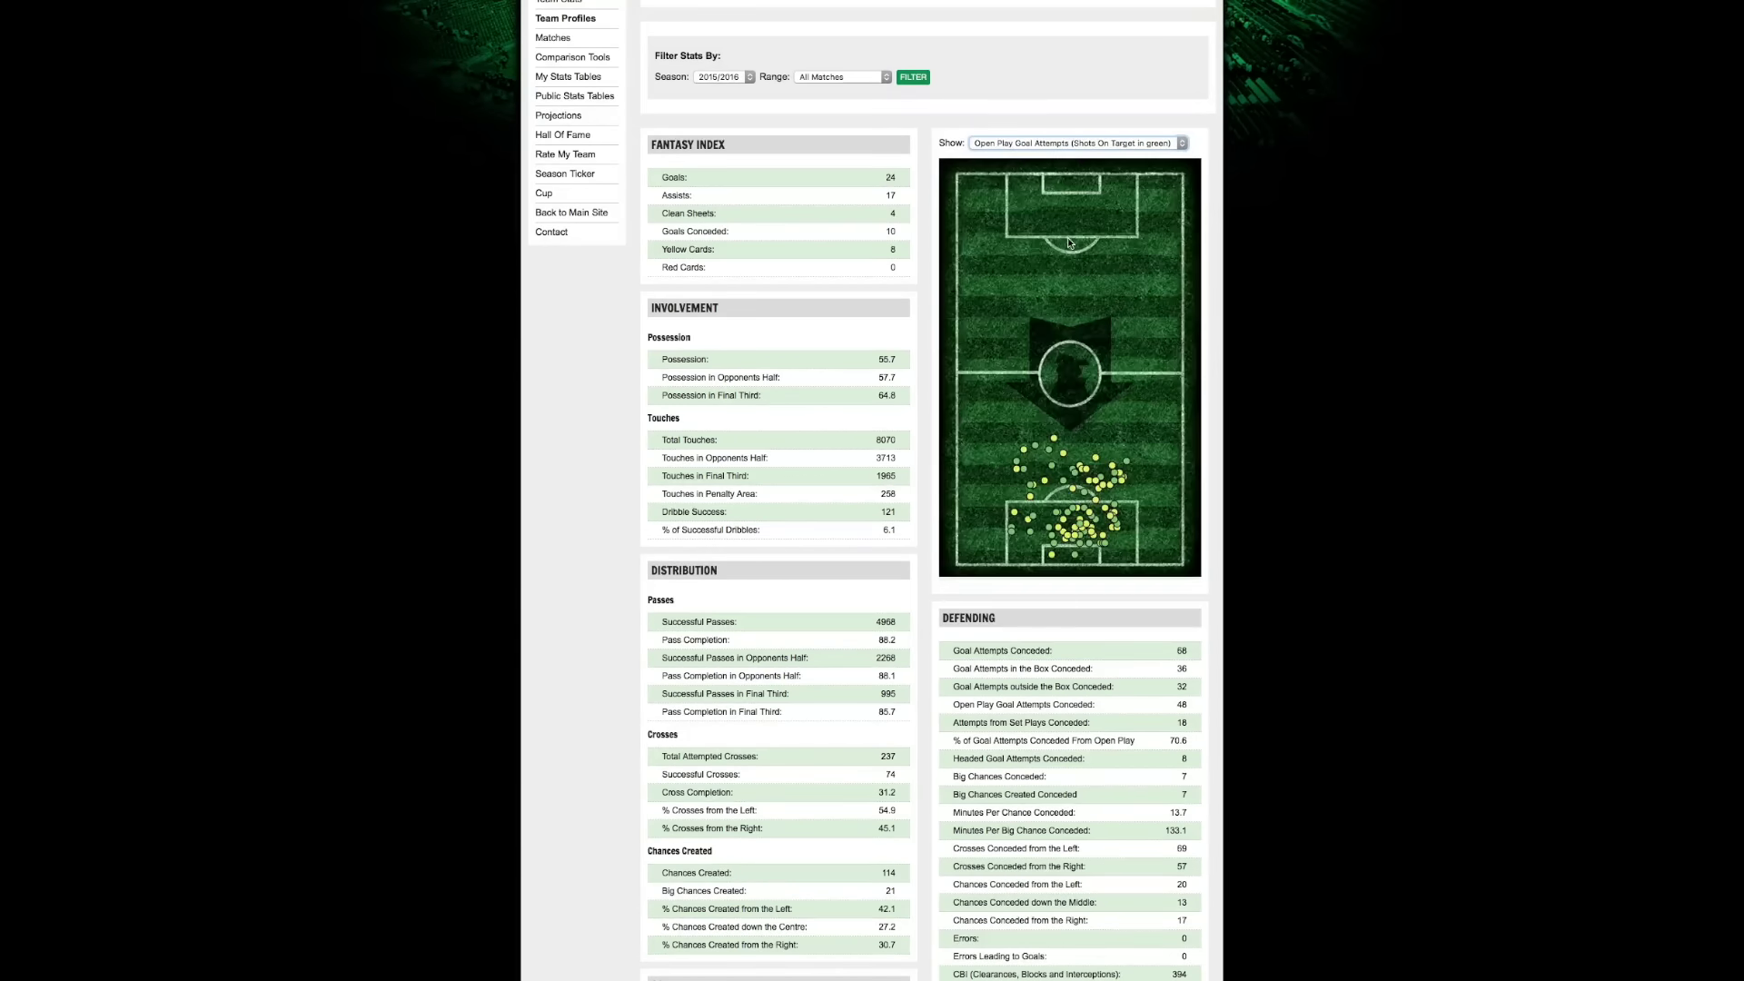
mouse_move(1072, 454)
scroll(1072, 450, down, 1)
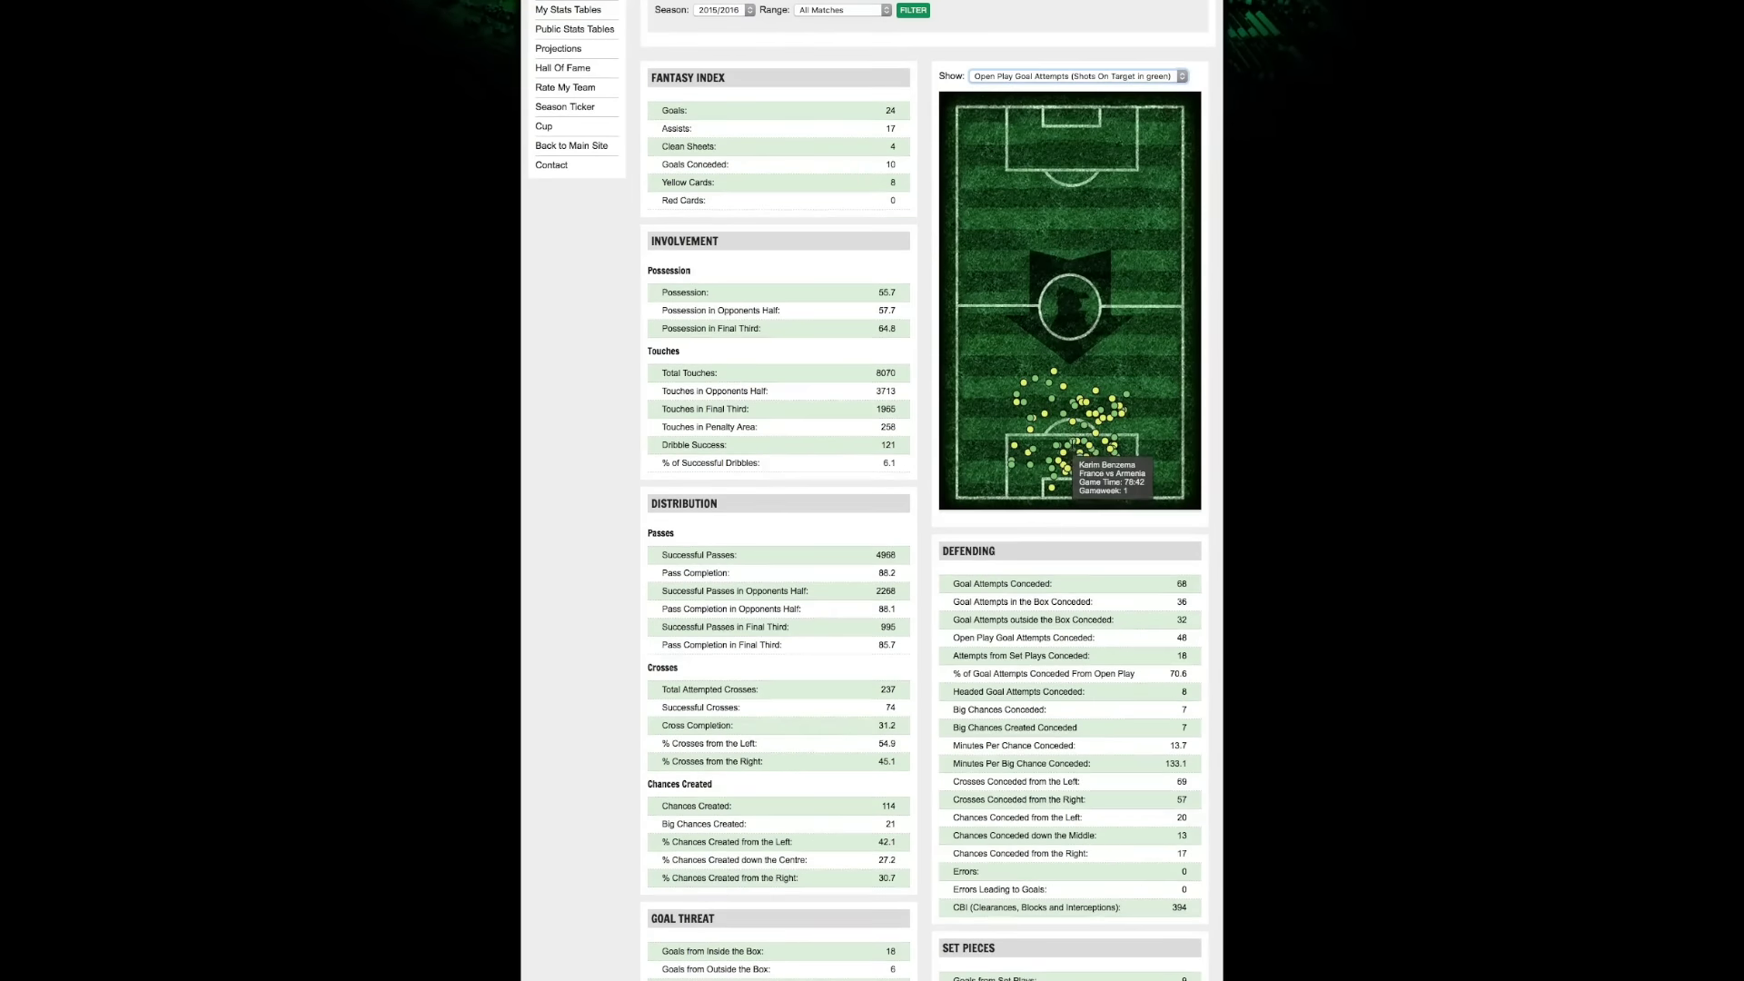
scroll(1039, 421, down, 5)
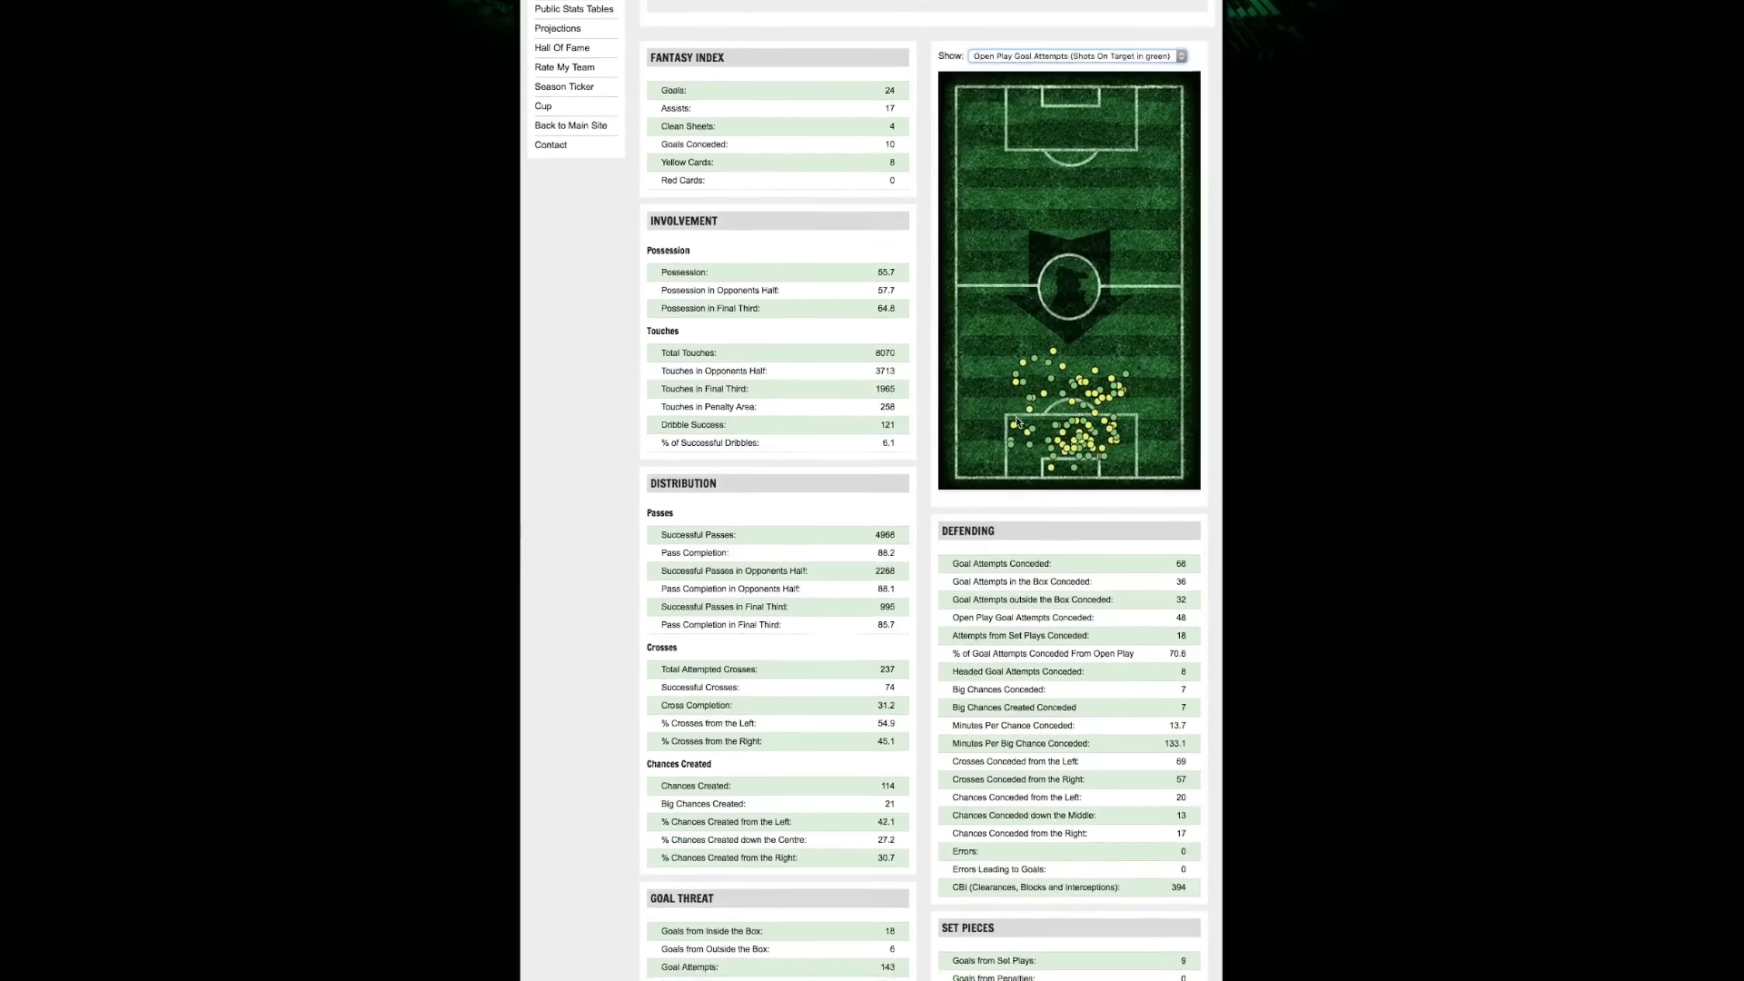
scroll(985, 421, down, 5)
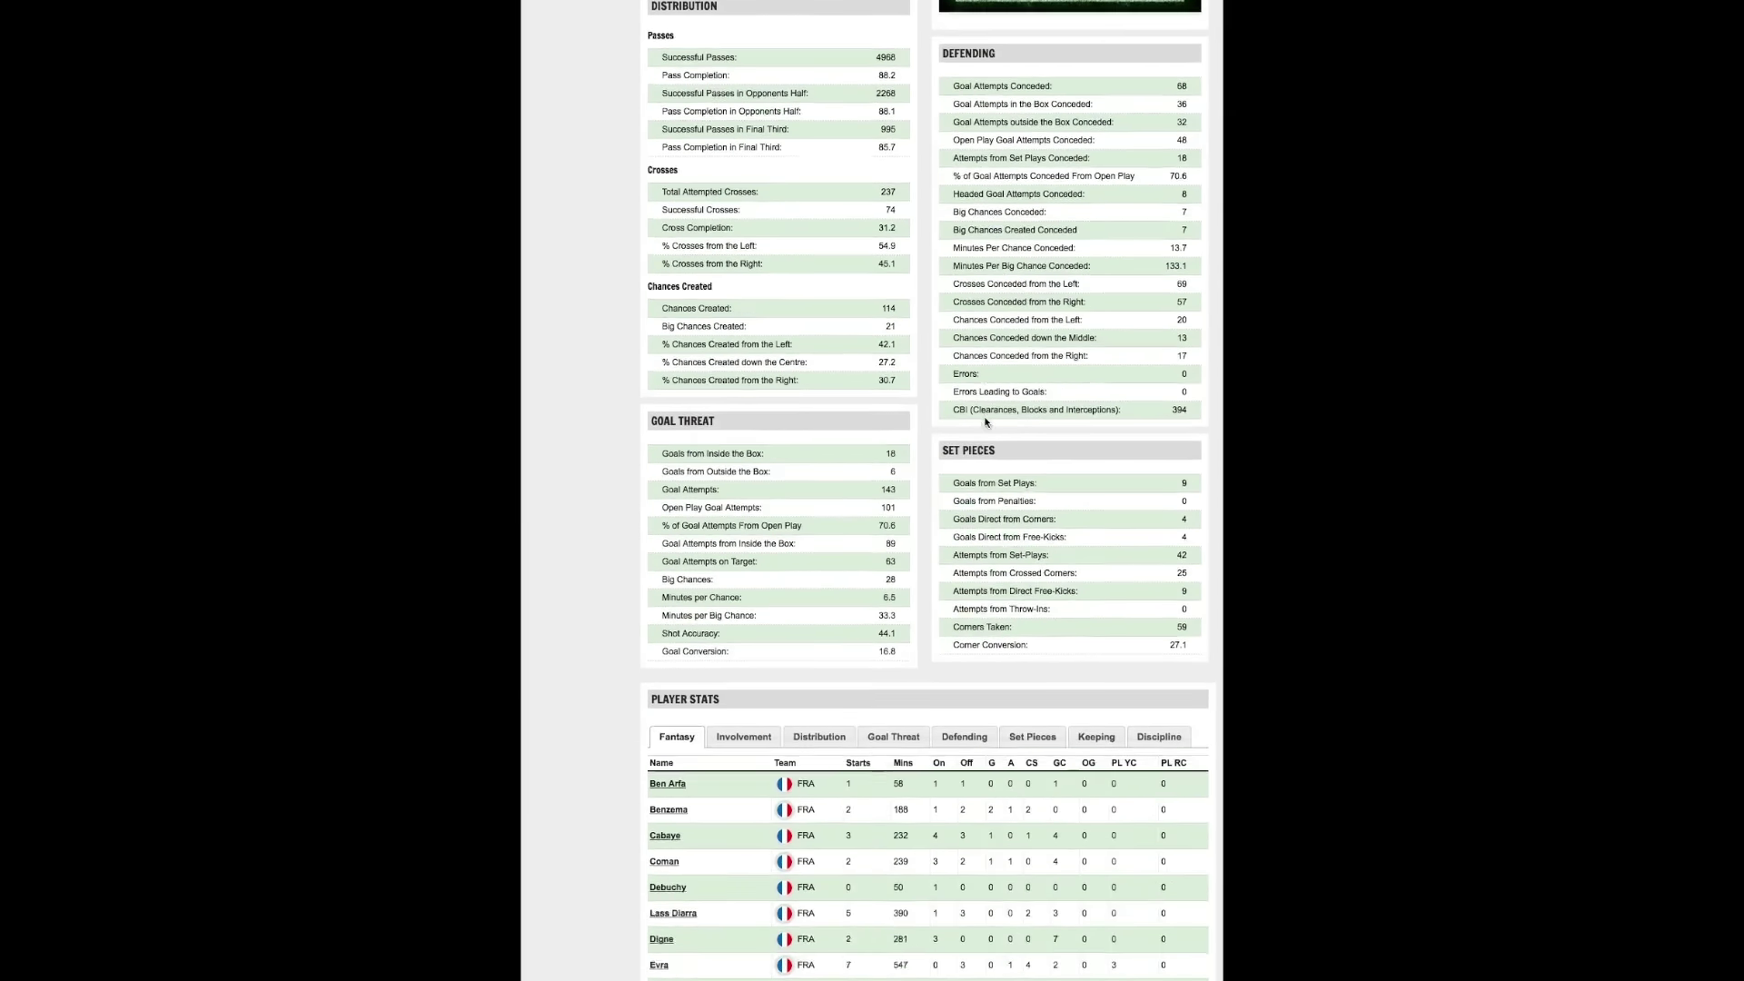
Switch France's Player Stats to the Involvement figures and return to the top of the profile.
scroll(986, 421, down, 4)
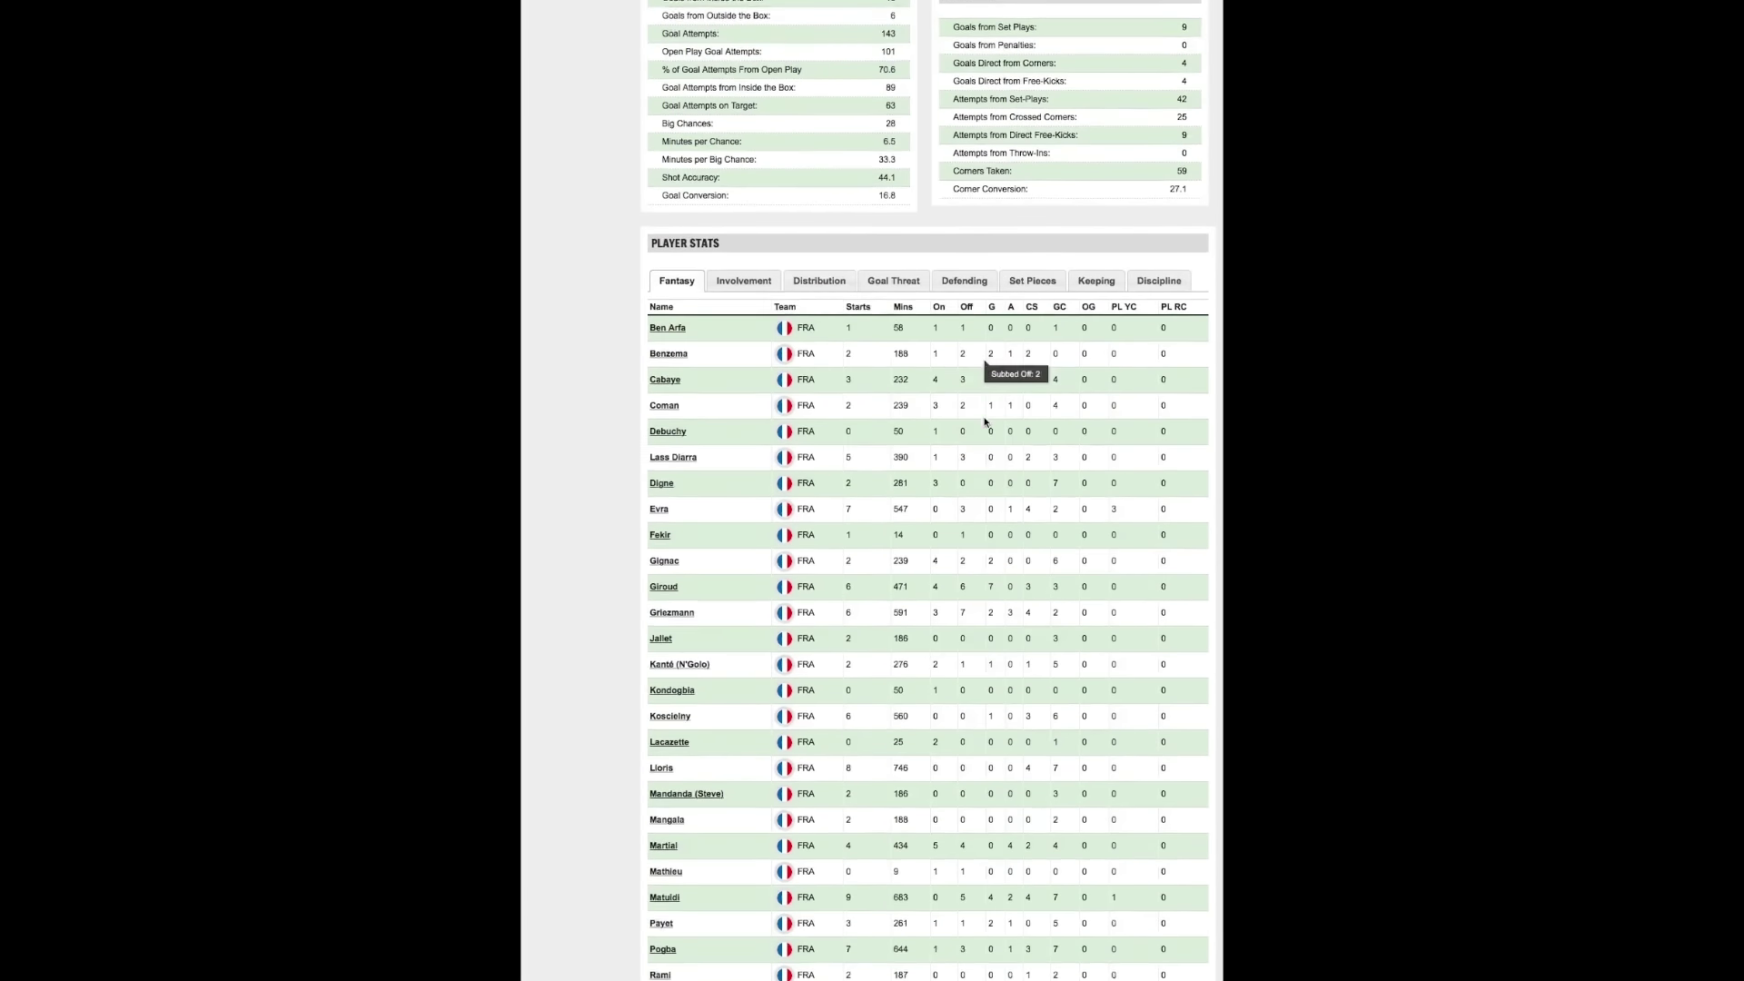
scroll(985, 419, down, 1)
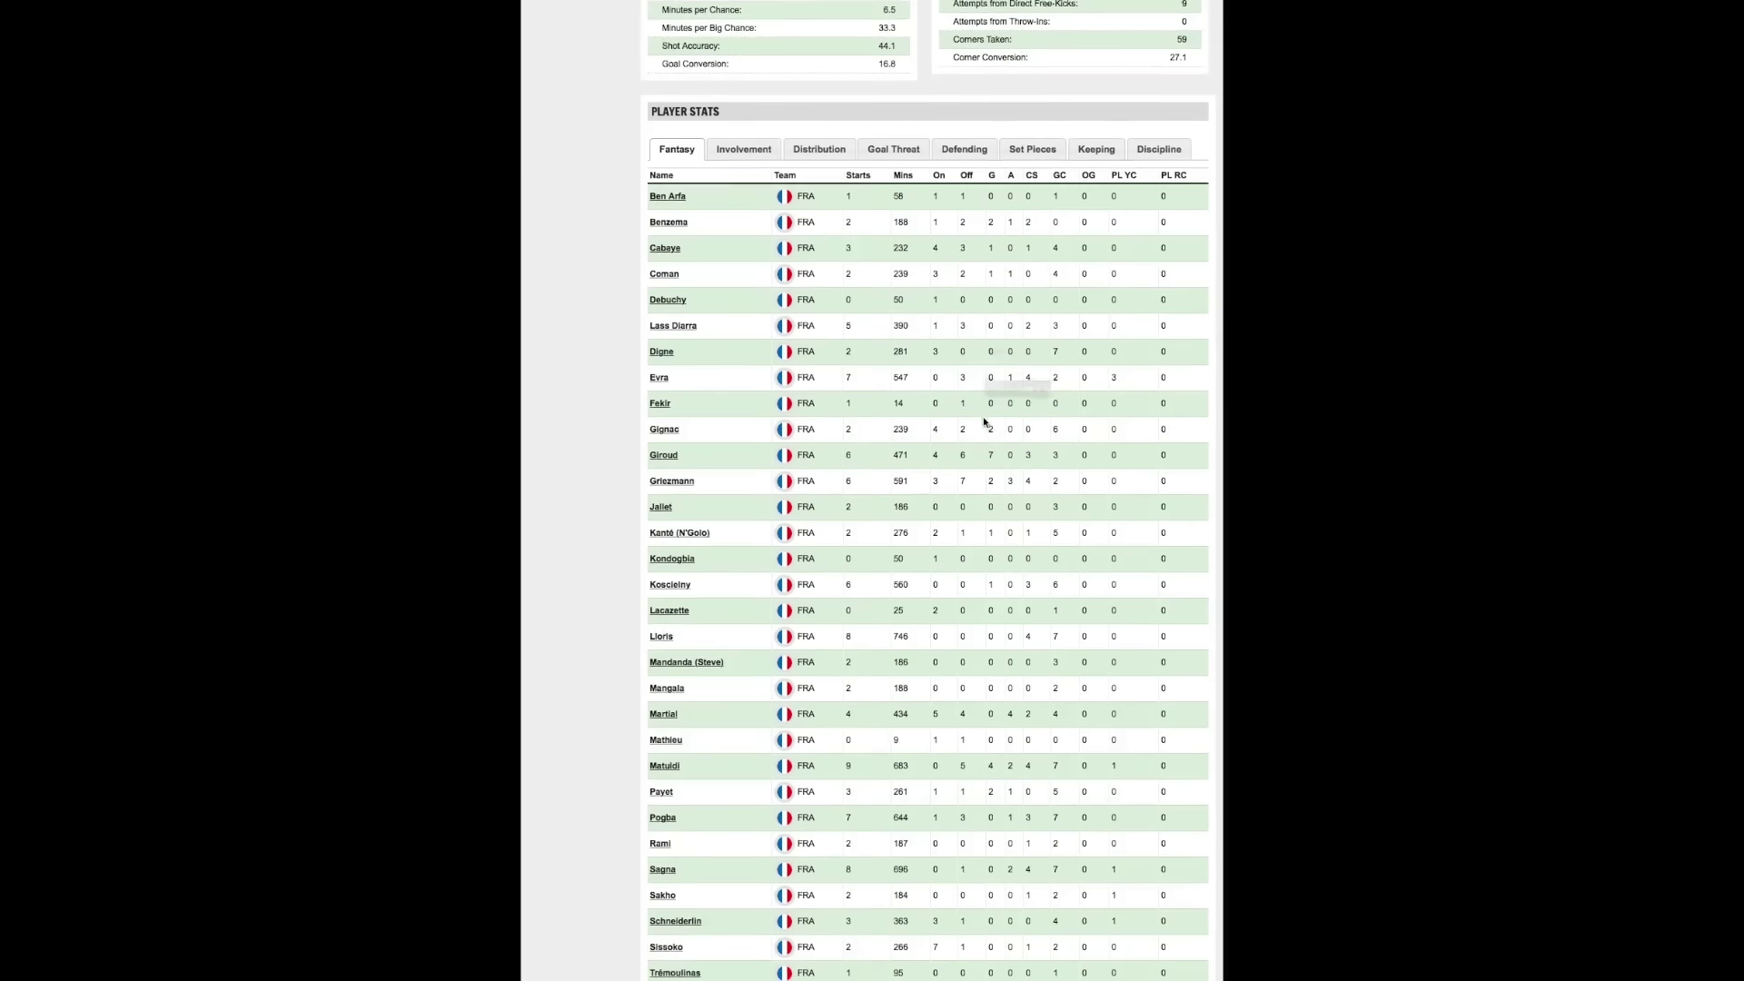
click(743, 145)
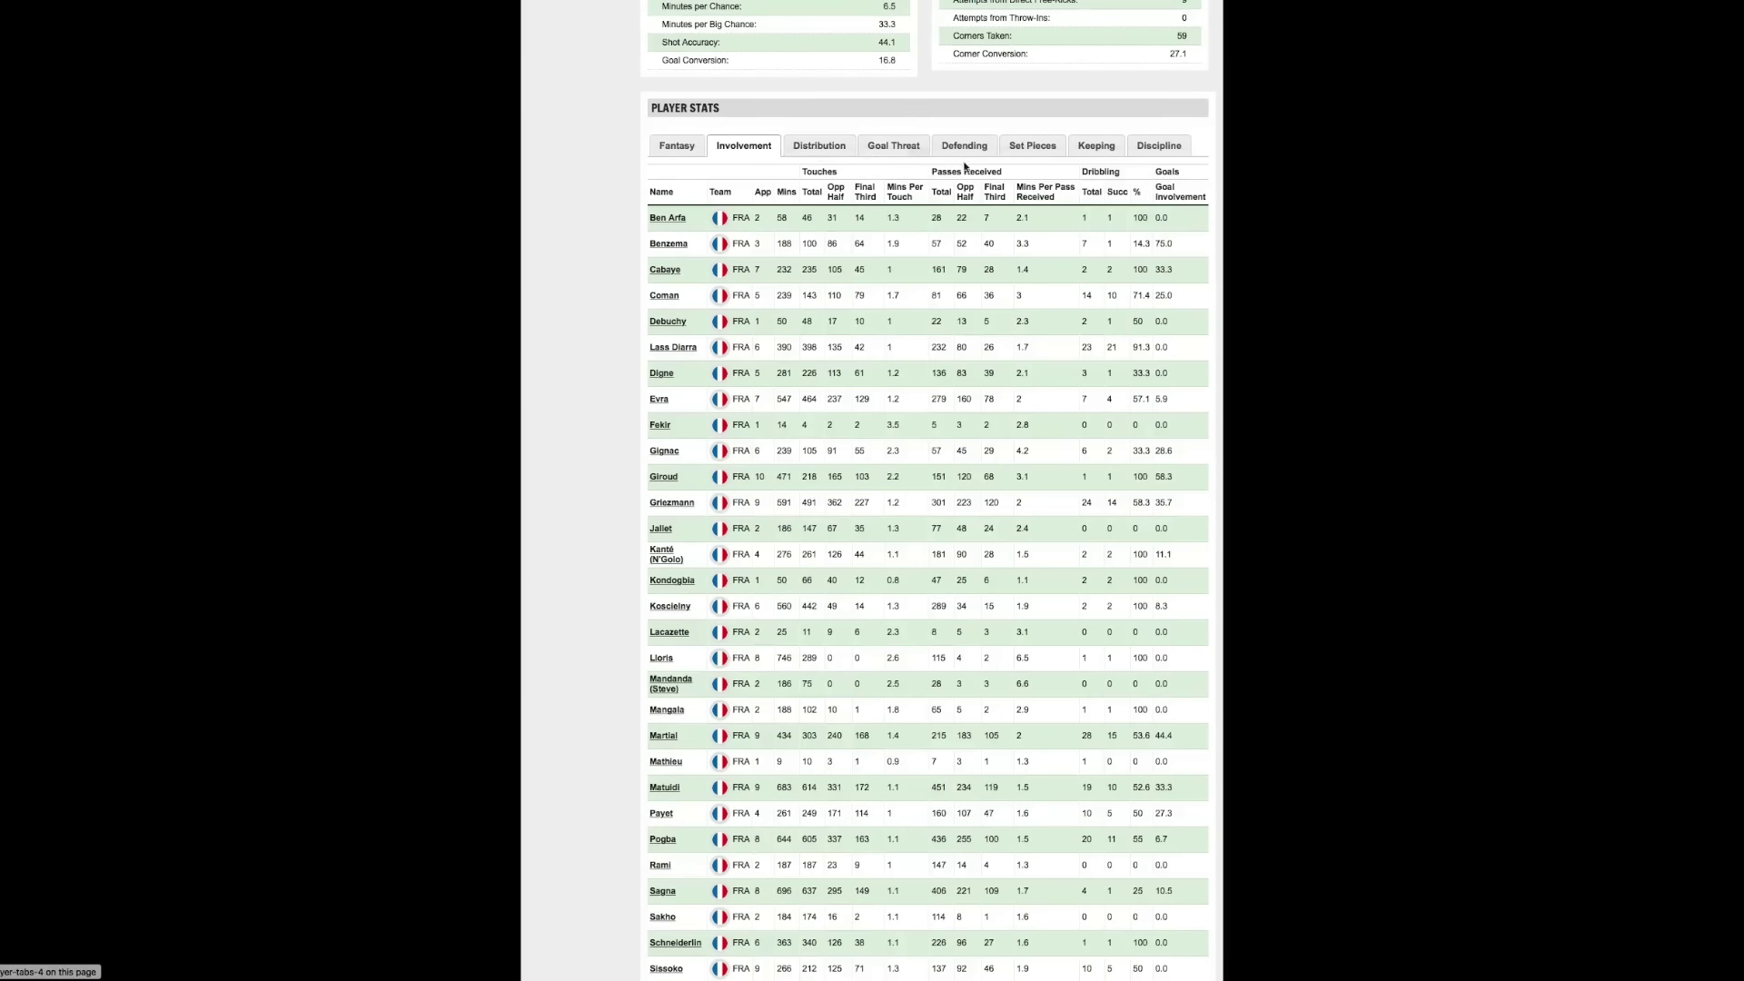
scroll(1042, 398, down, 4)
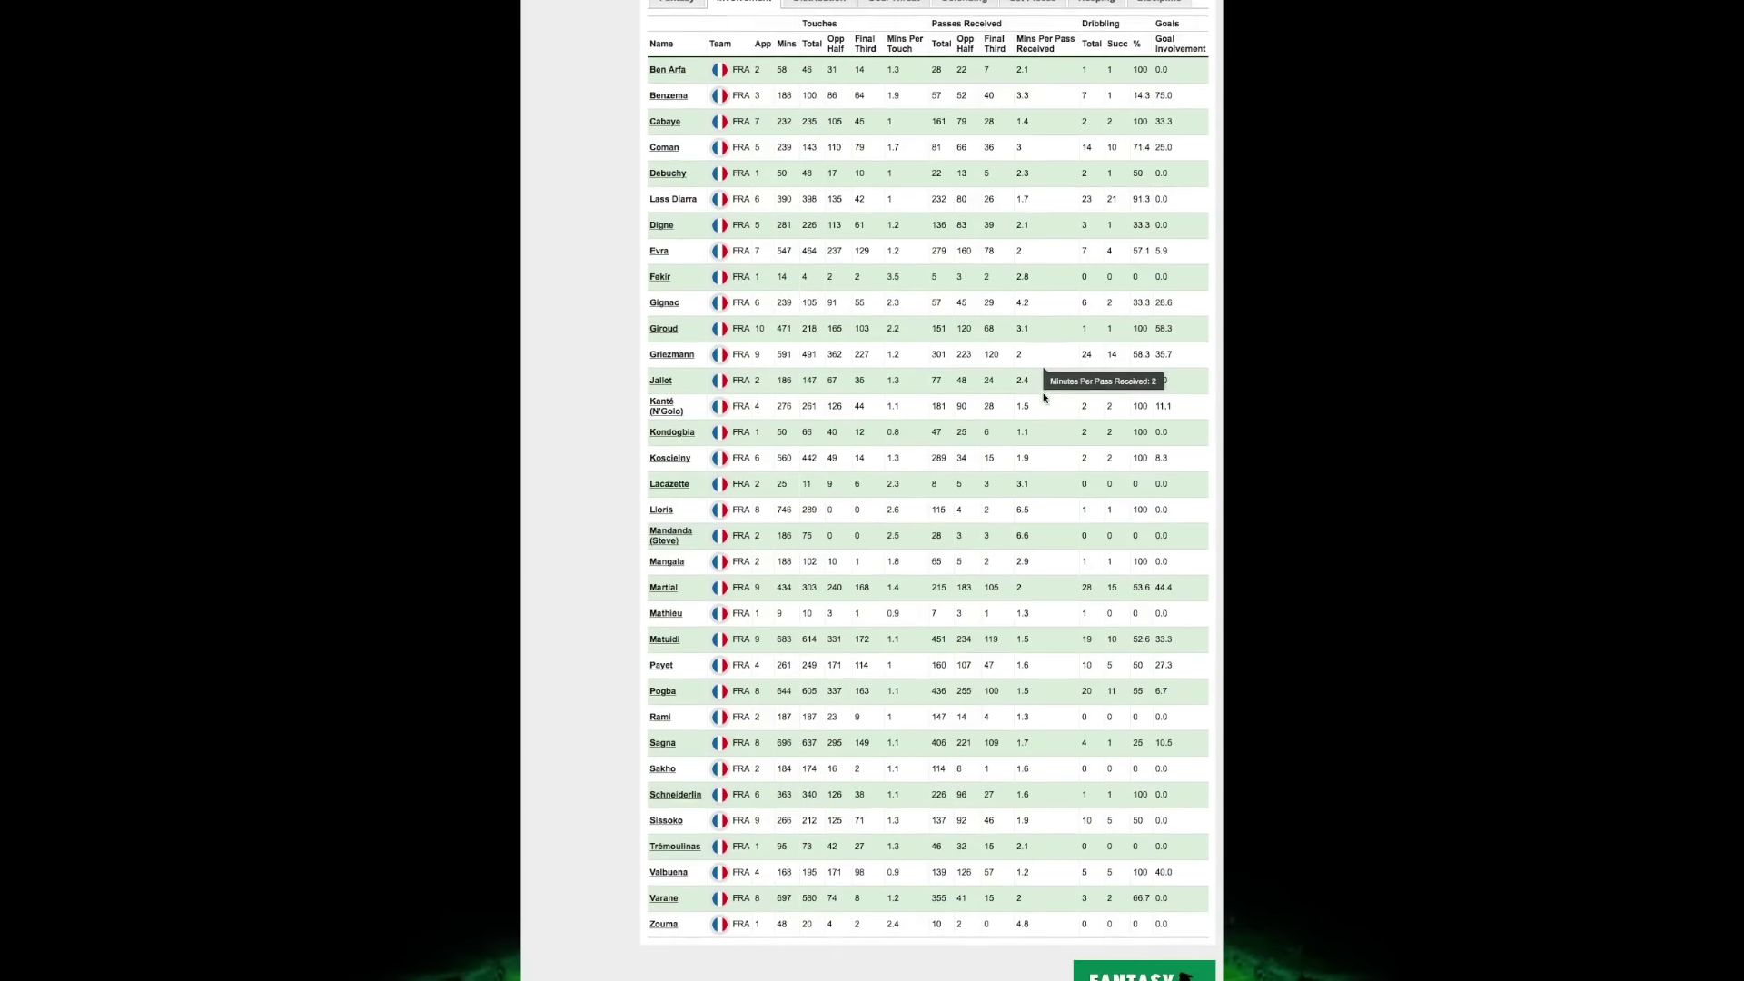
scroll(1043, 398, up, 2)
scroll(1043, 398, up, 6)
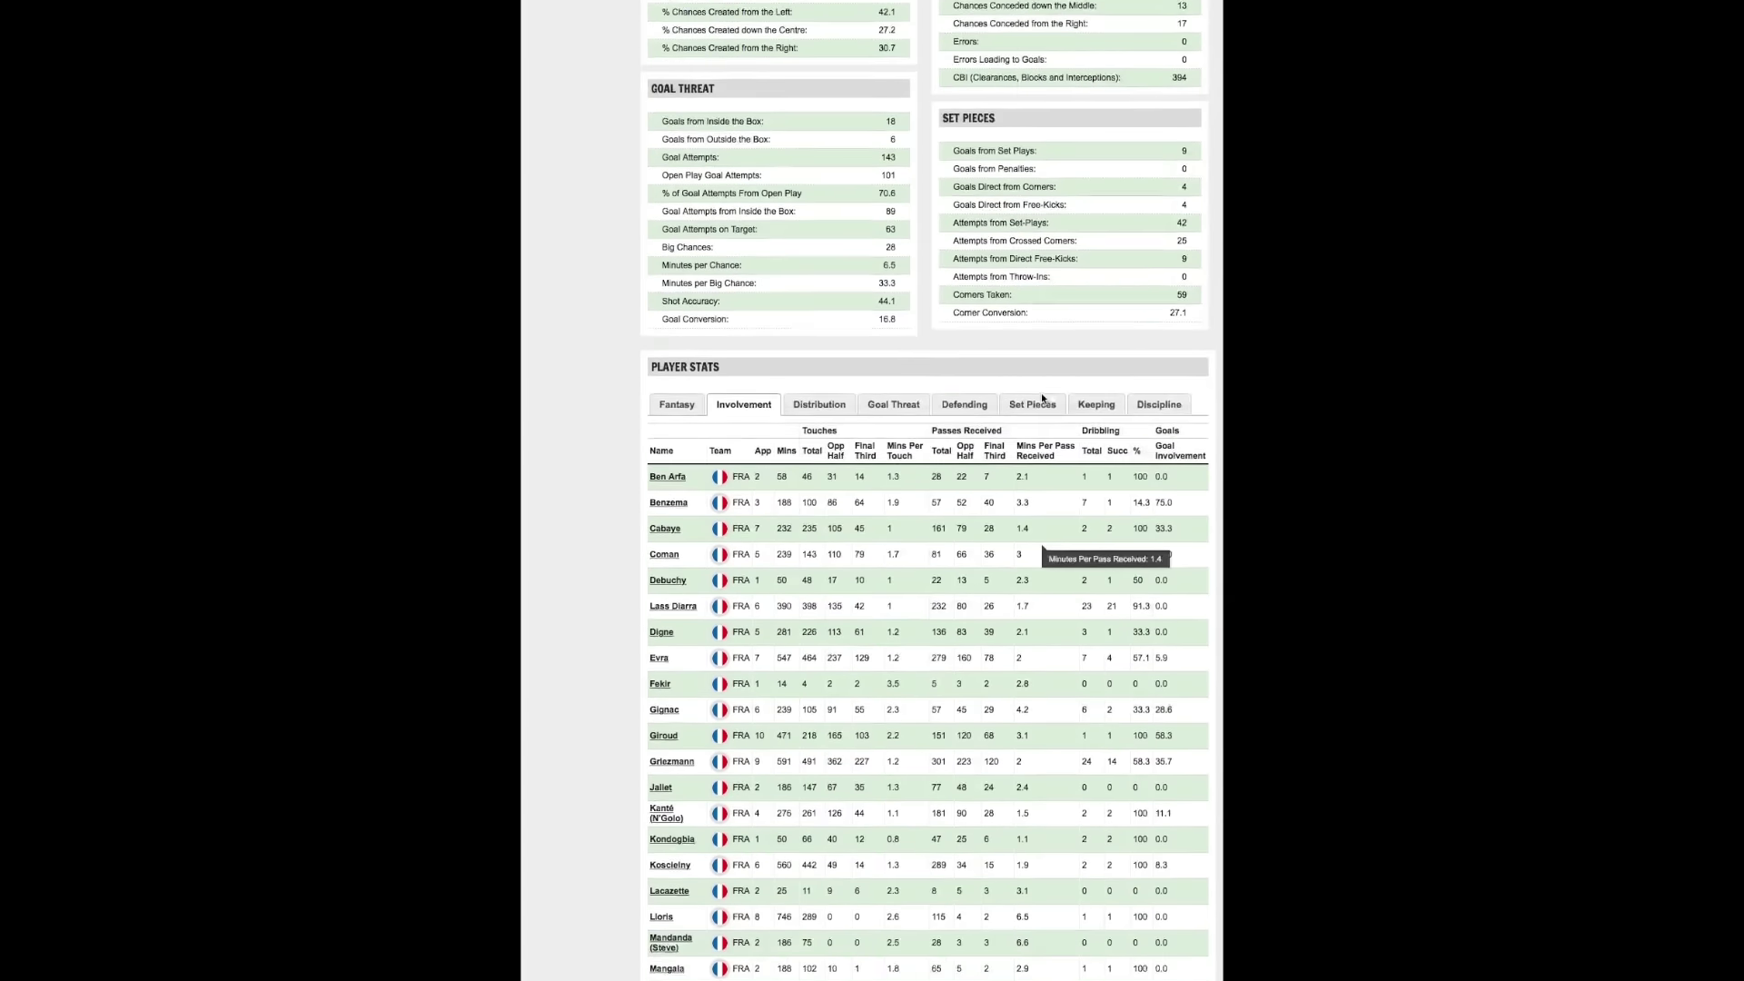
scroll(1042, 397, up, 4)
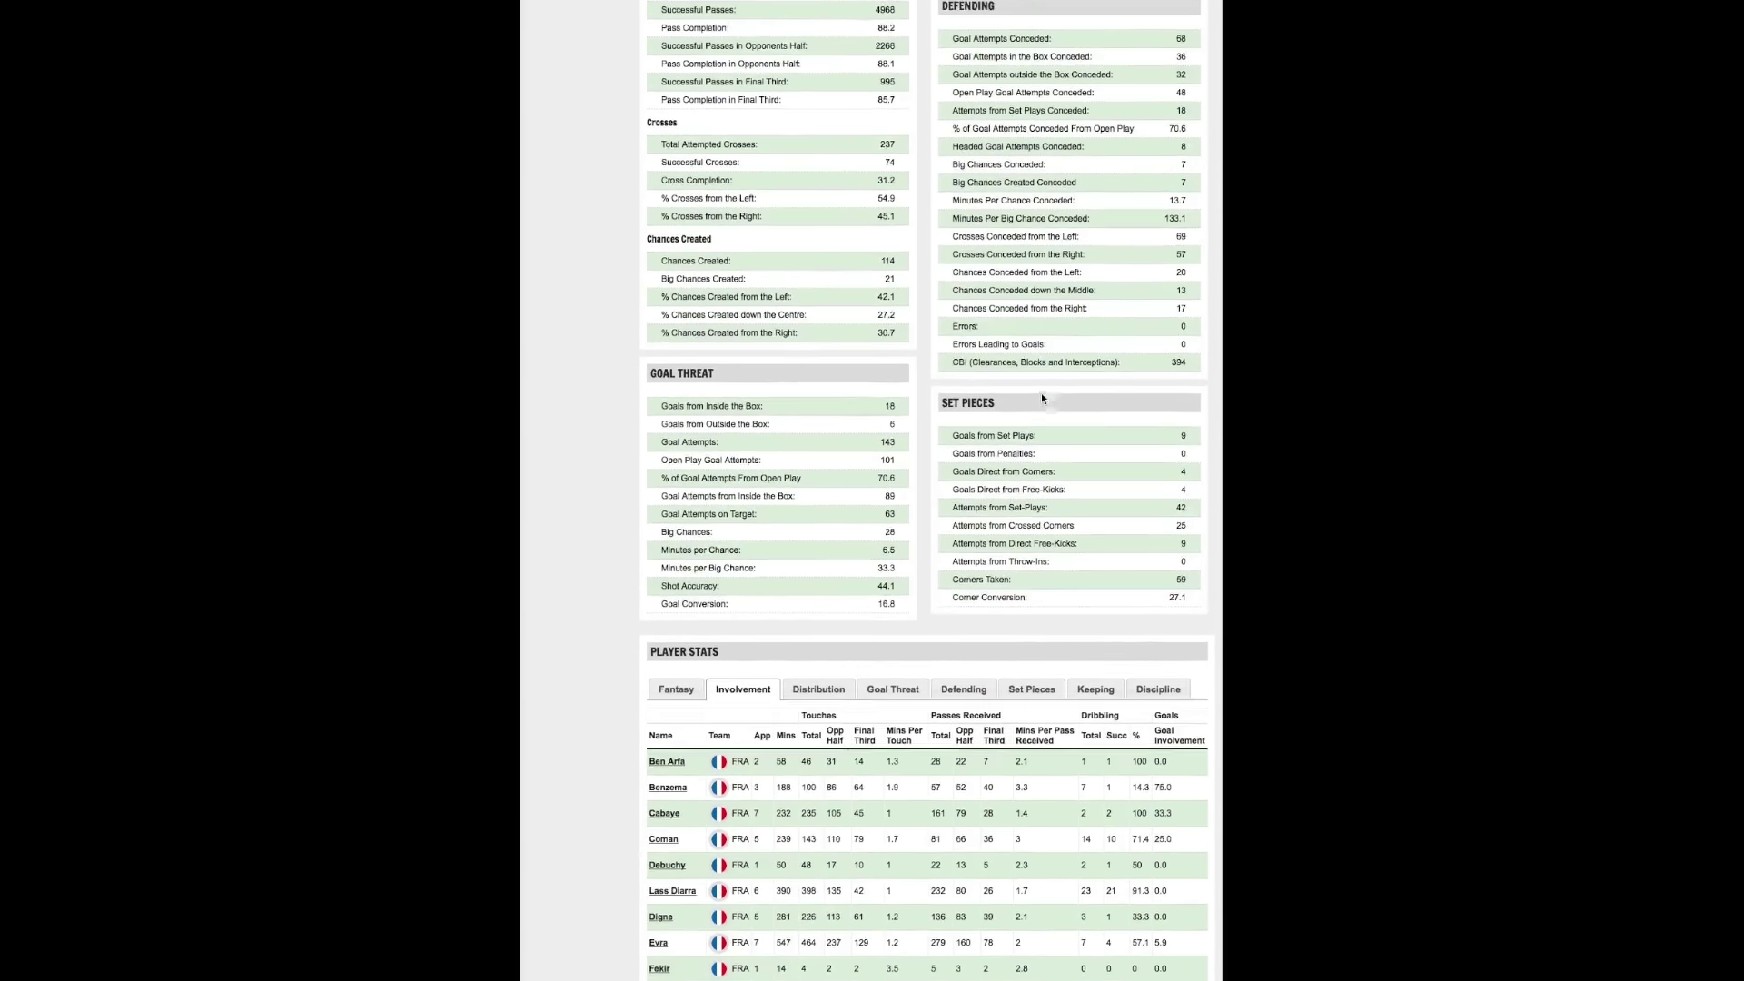
scroll(1041, 396, up, 5)
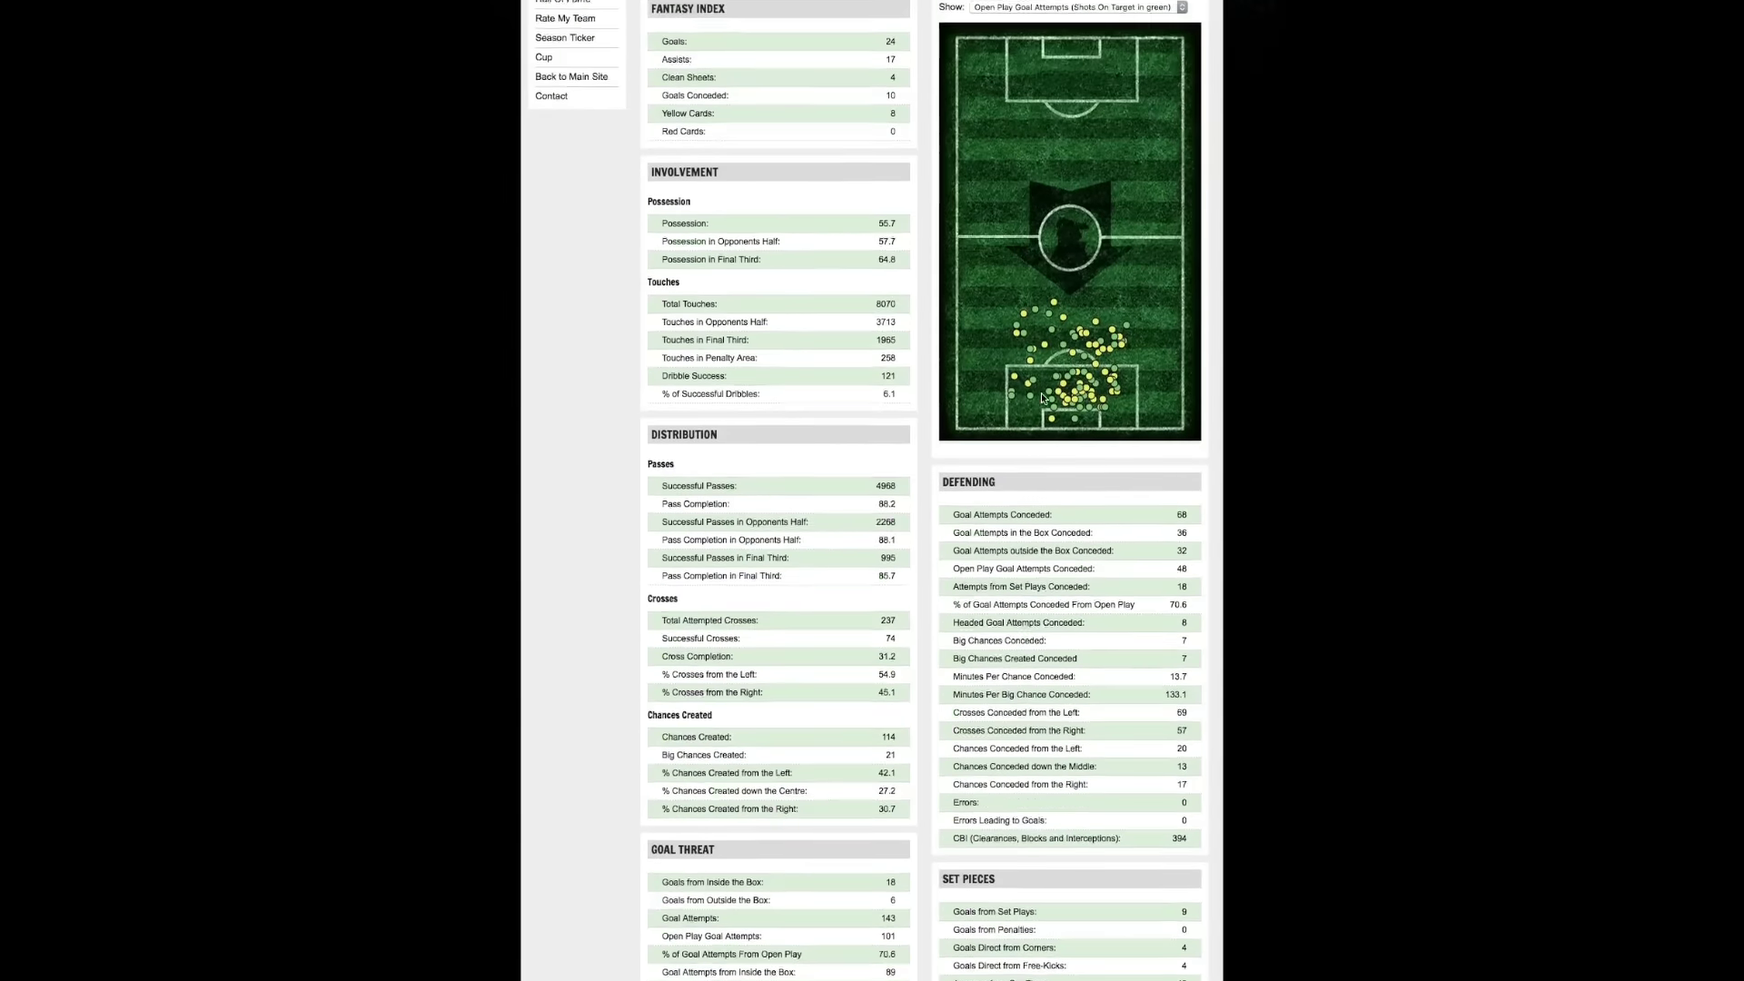
scroll(1040, 397, up, 1)
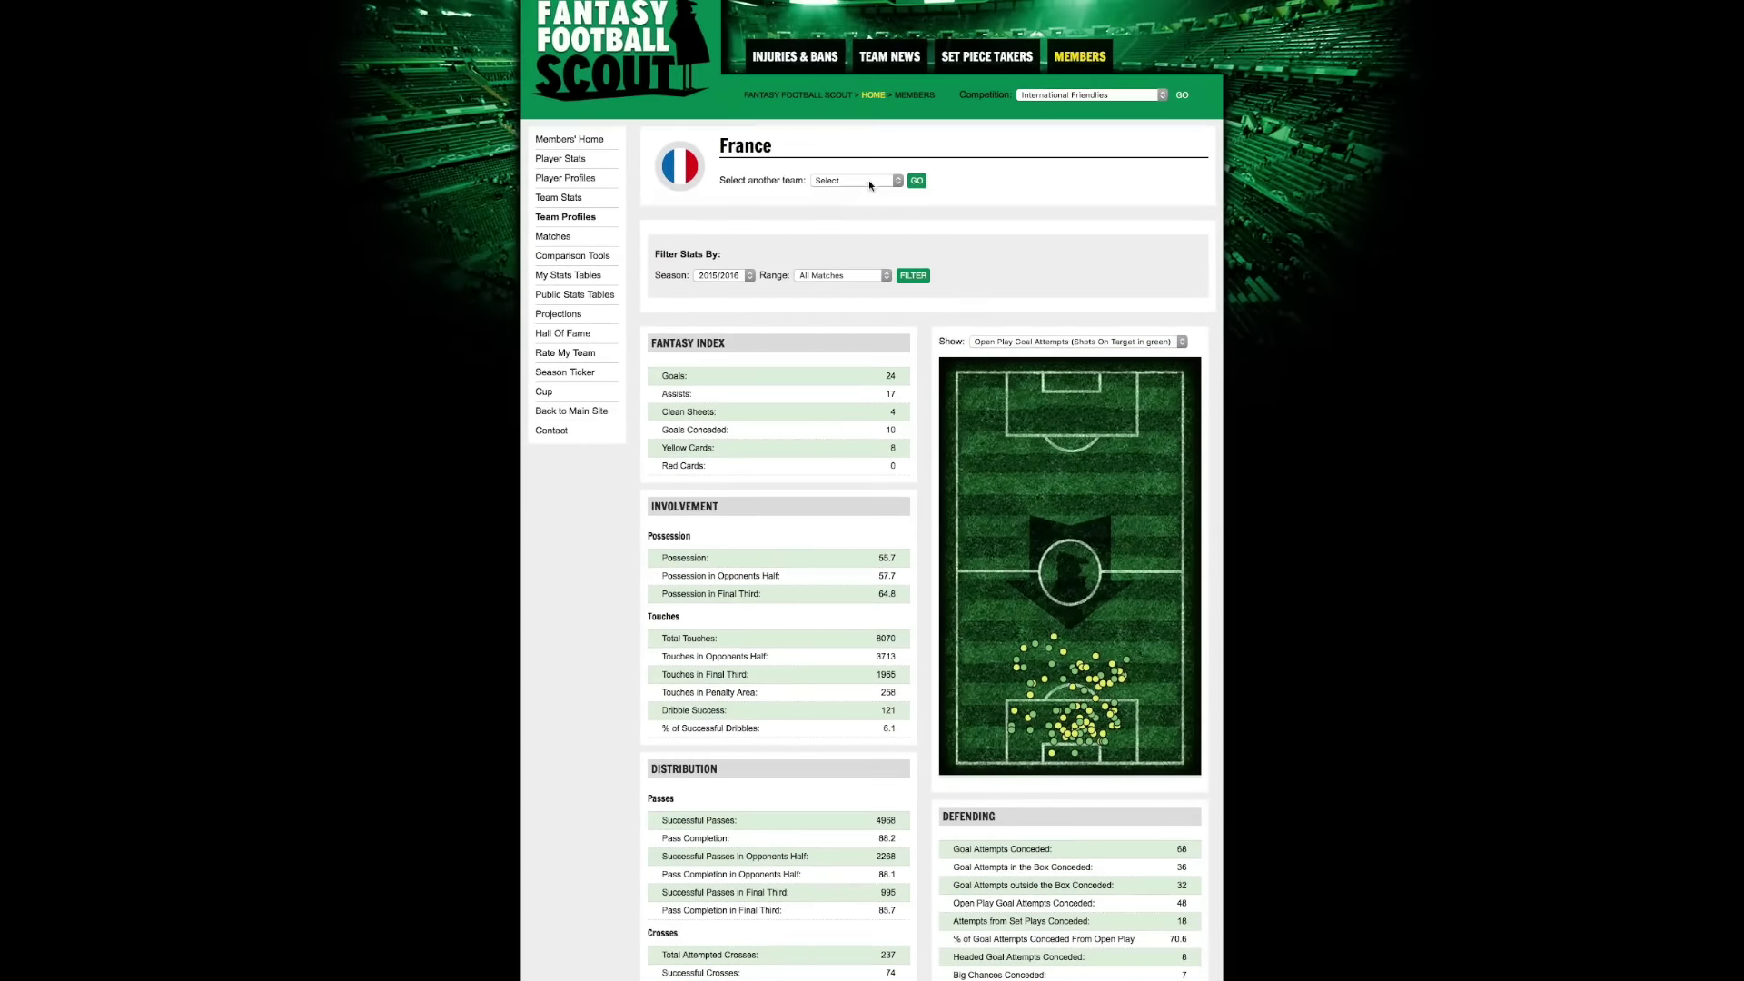
click(869, 178)
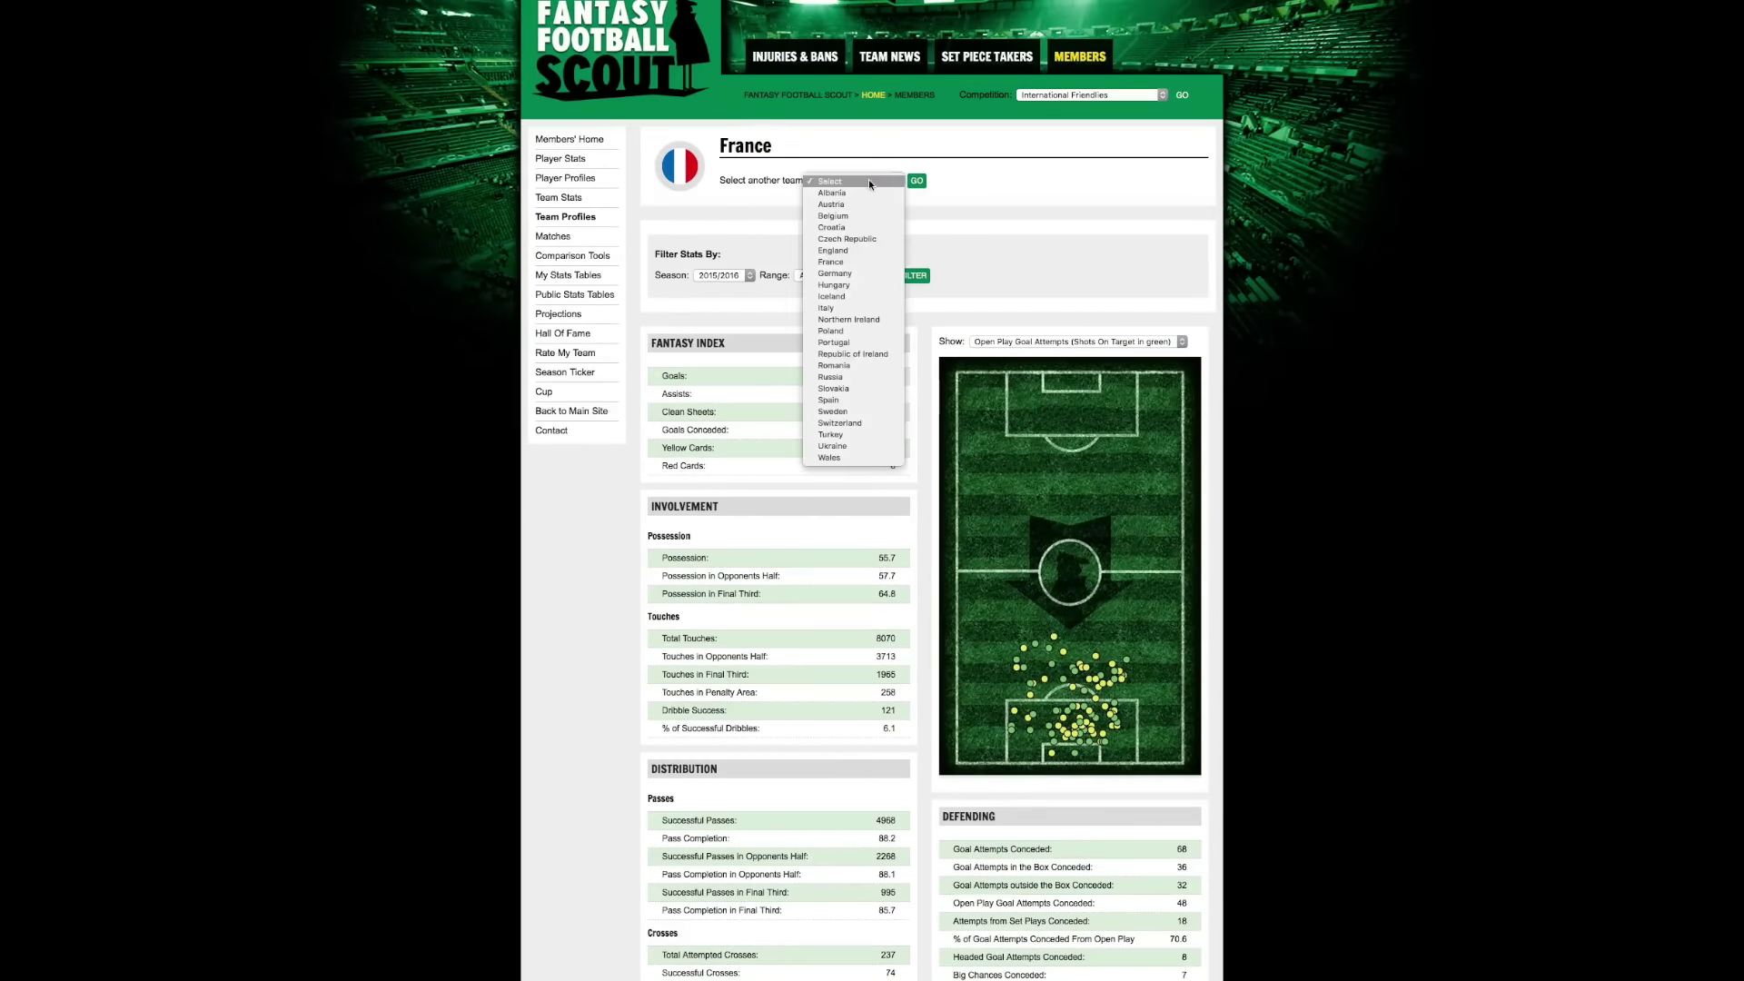
click(979, 194)
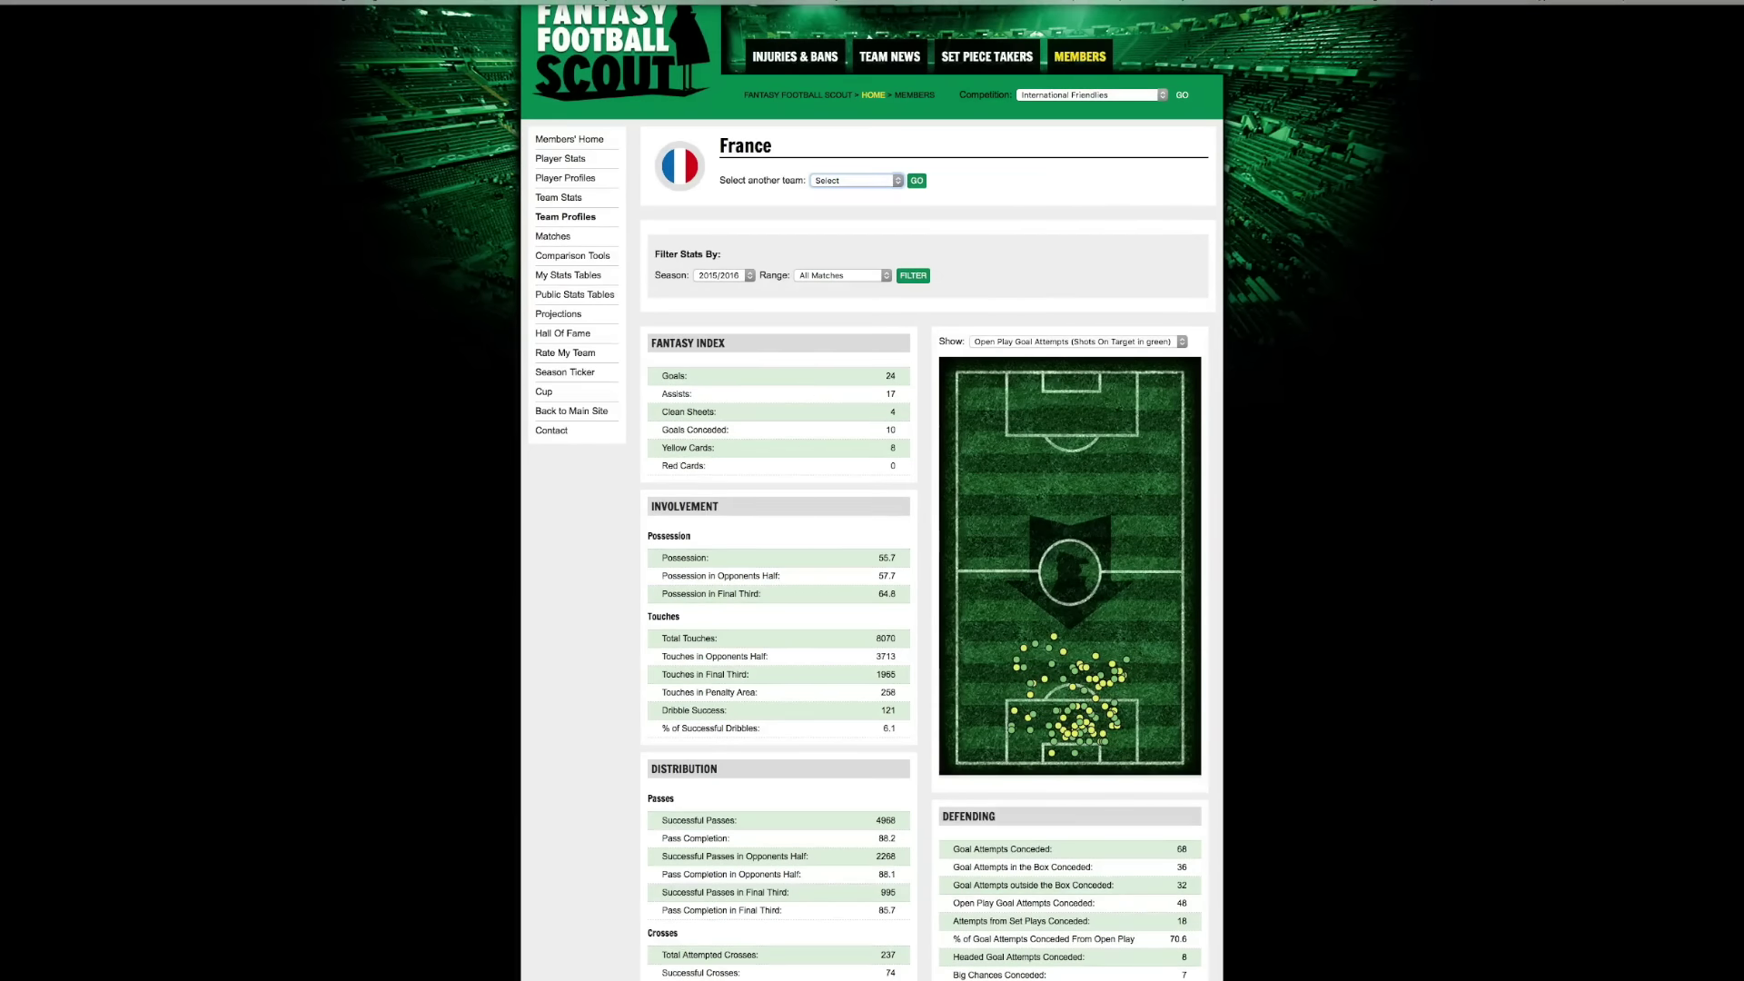
scroll(1269, 252, up, 1)
scroll(1254, 301, down, 10)
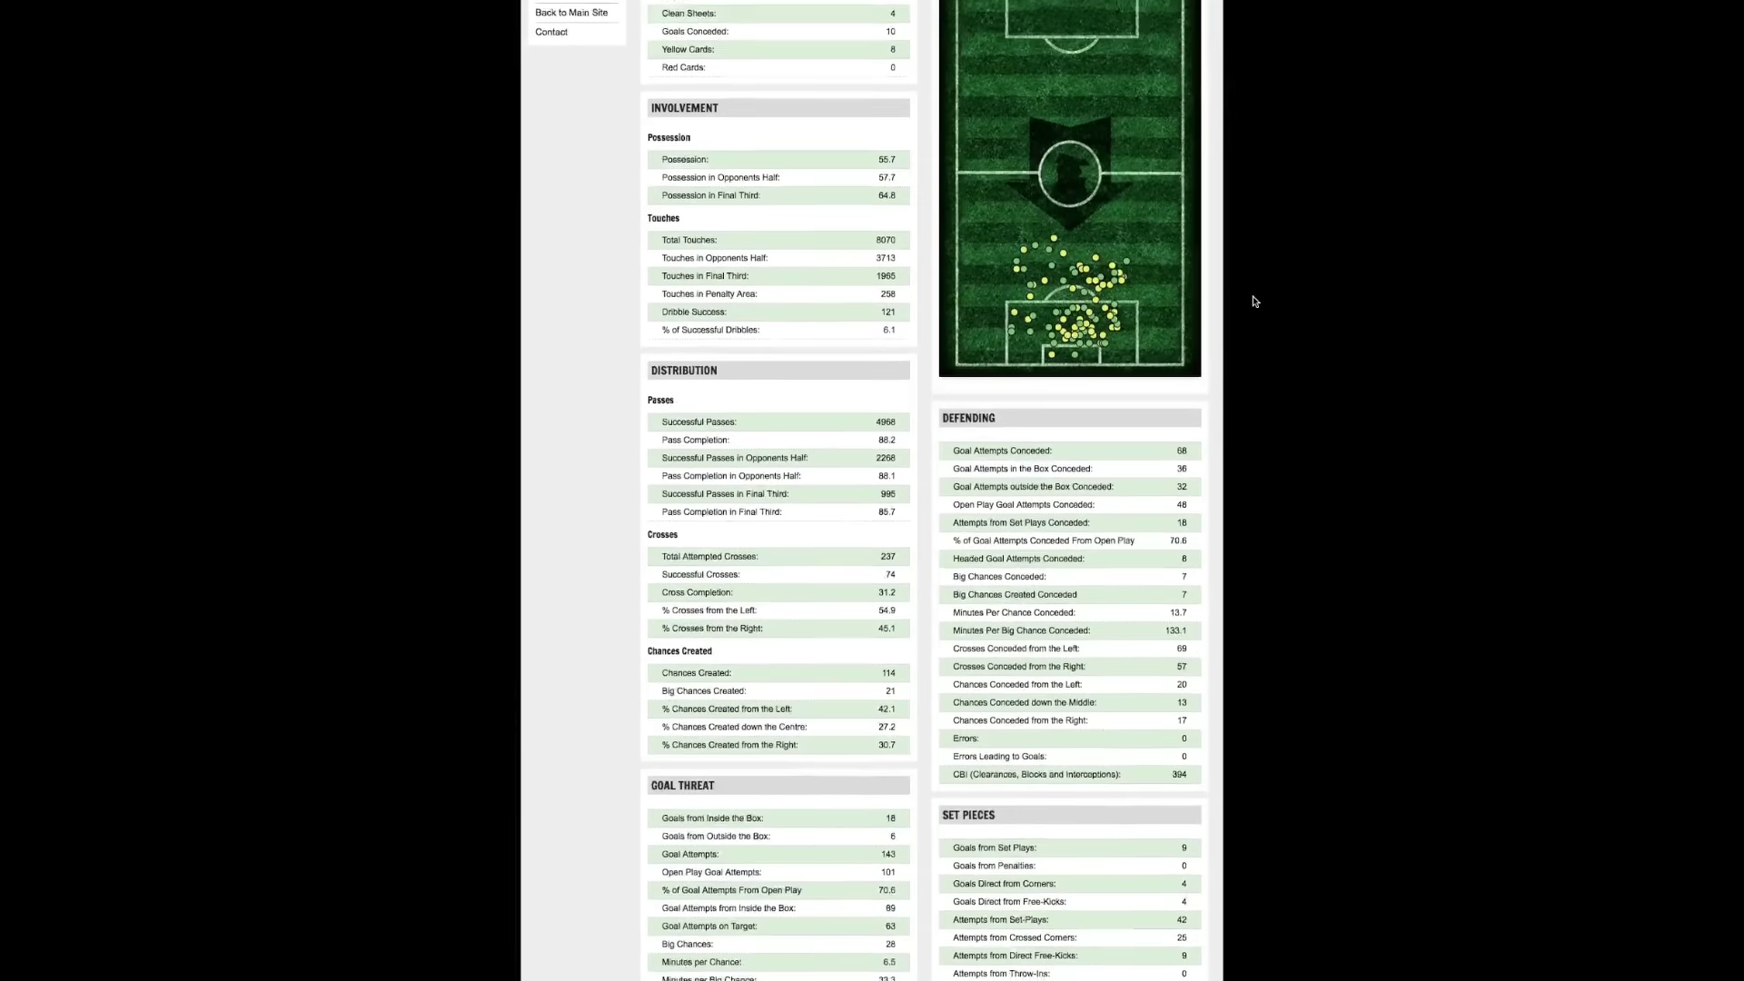
scroll(1254, 302, down, 2)
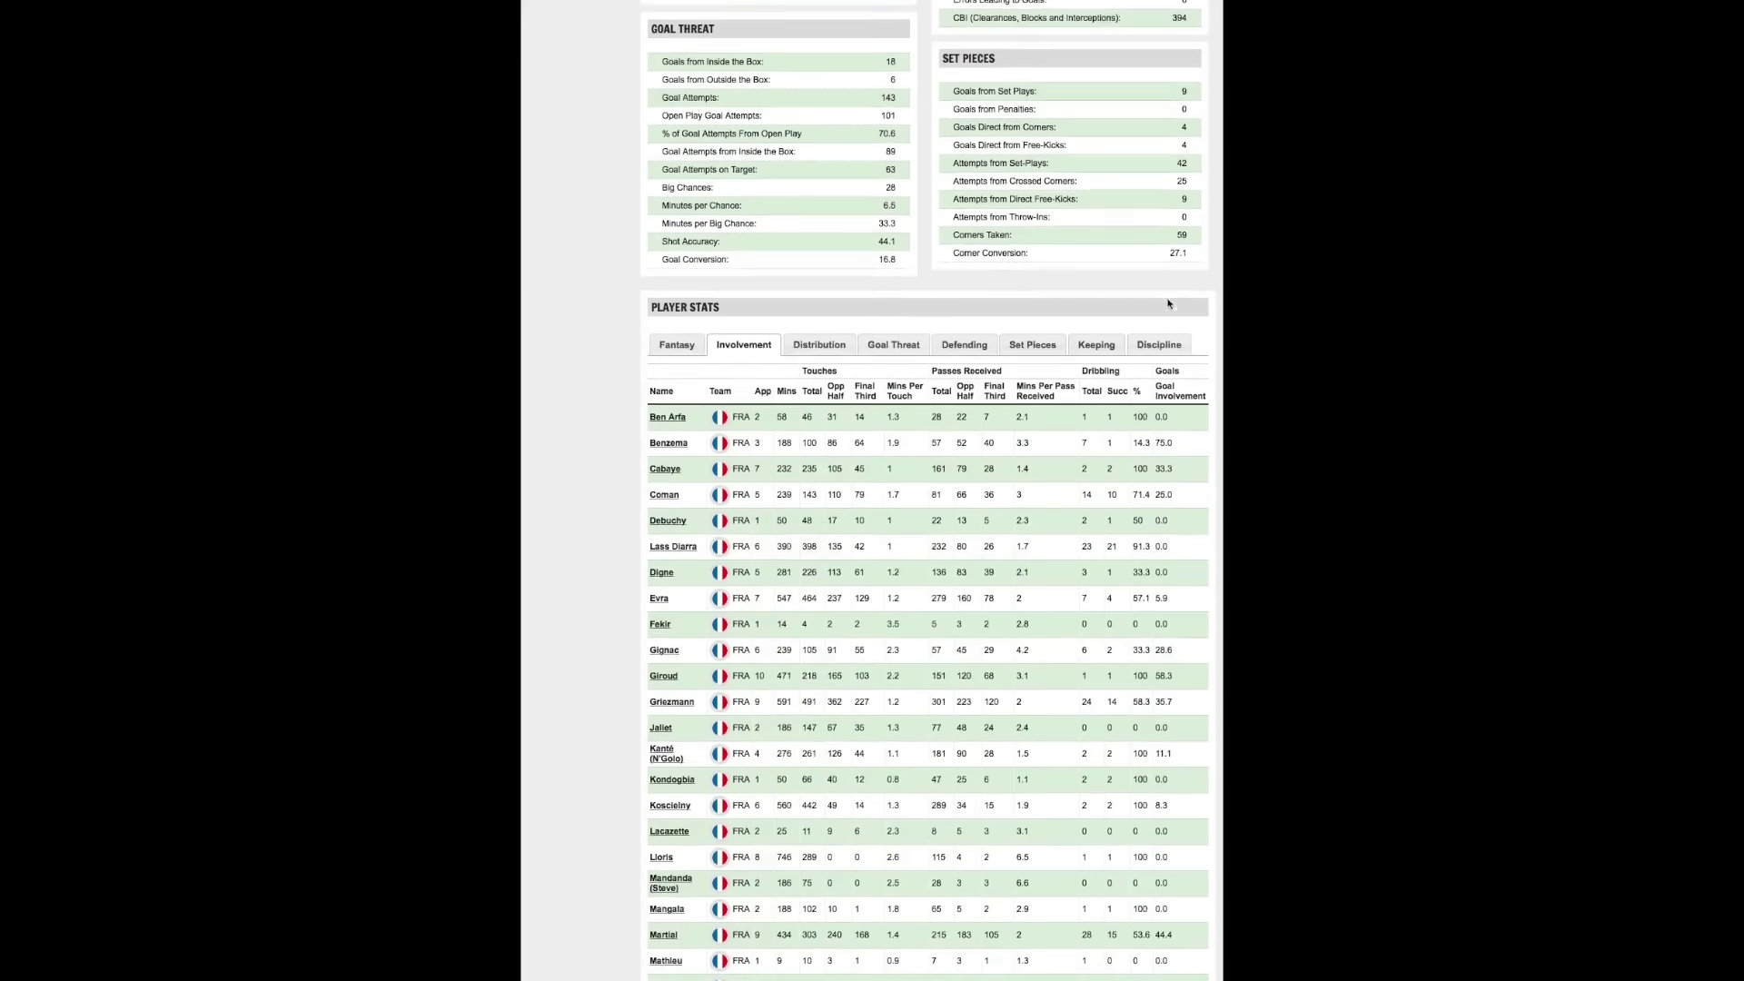
mouse_move(656, 639)
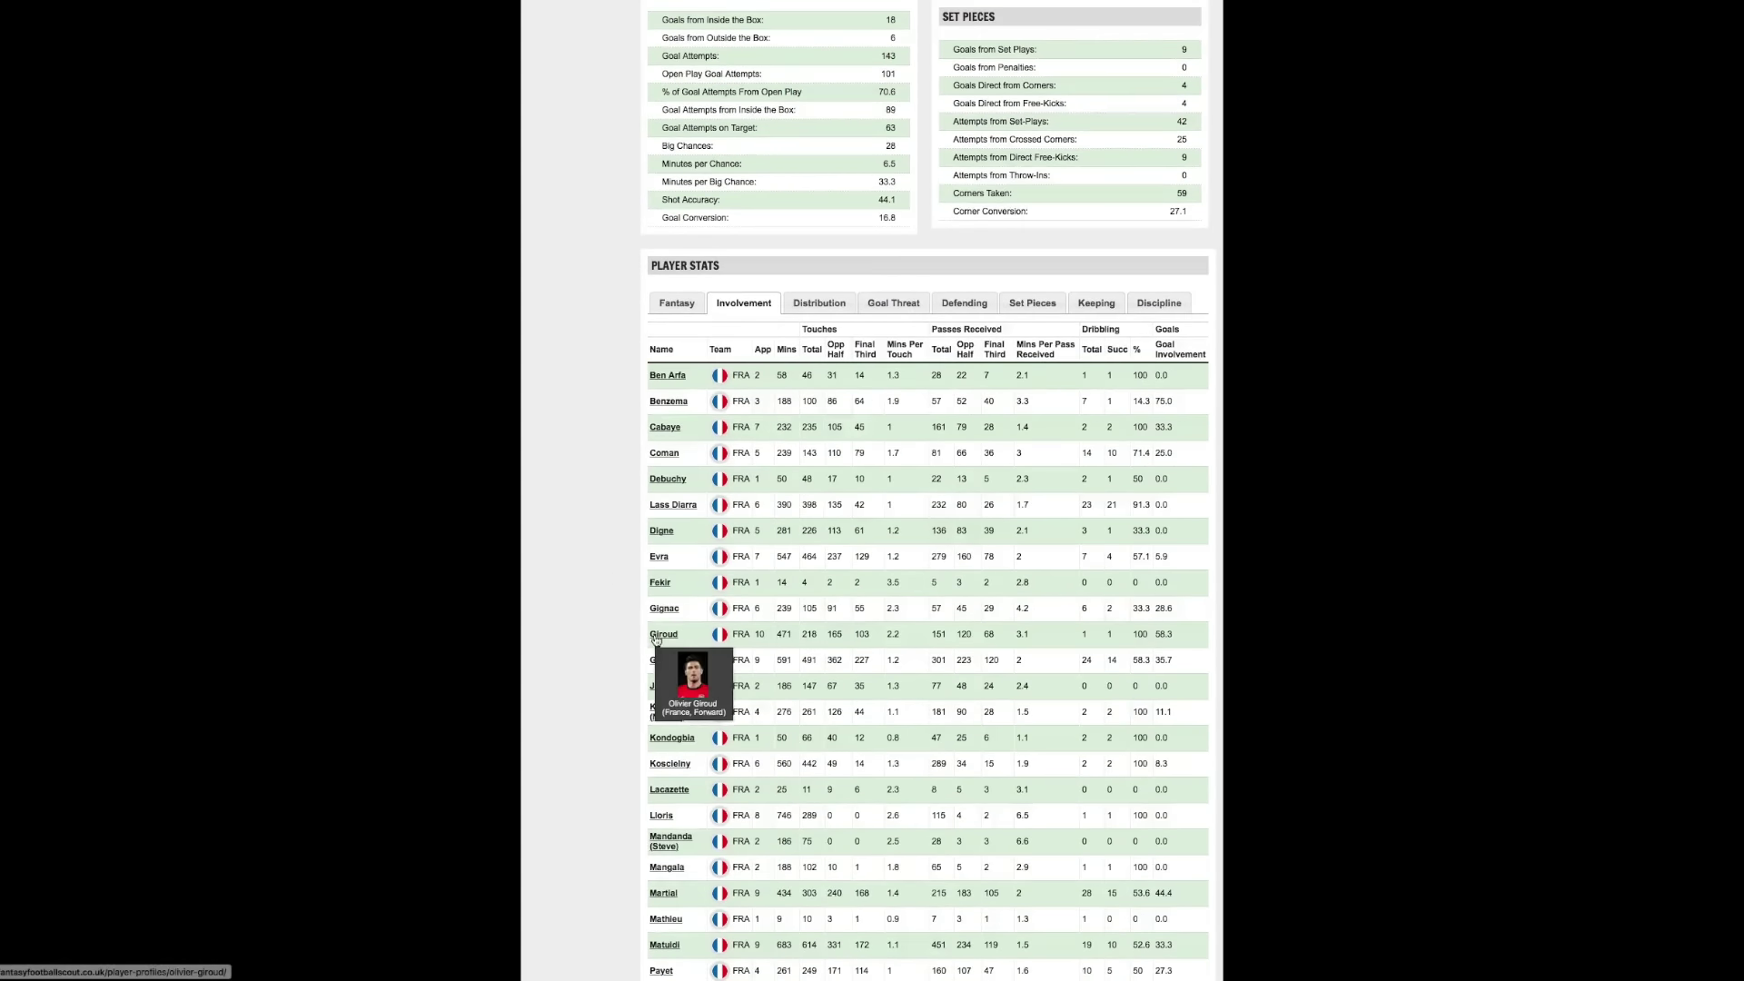
click(656, 639)
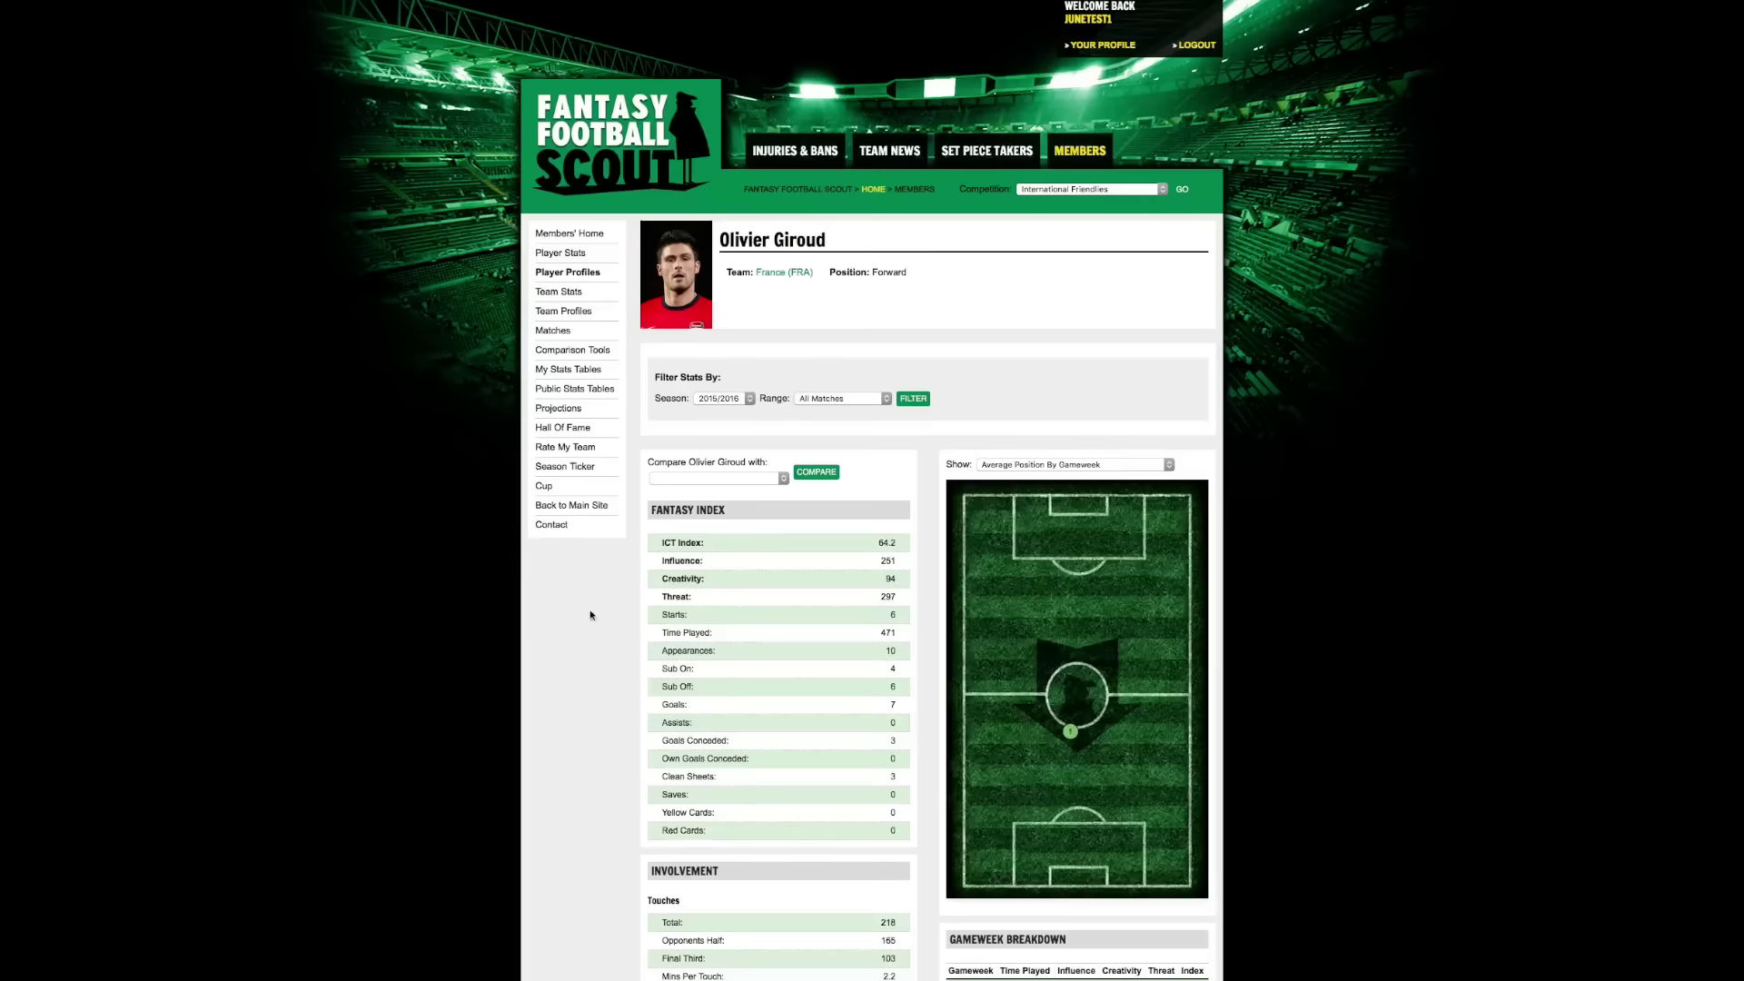
Set Giroud's pitch map to 'Goal Attempts (Shots On Target in green)'.
scroll(612, 668, down, 1)
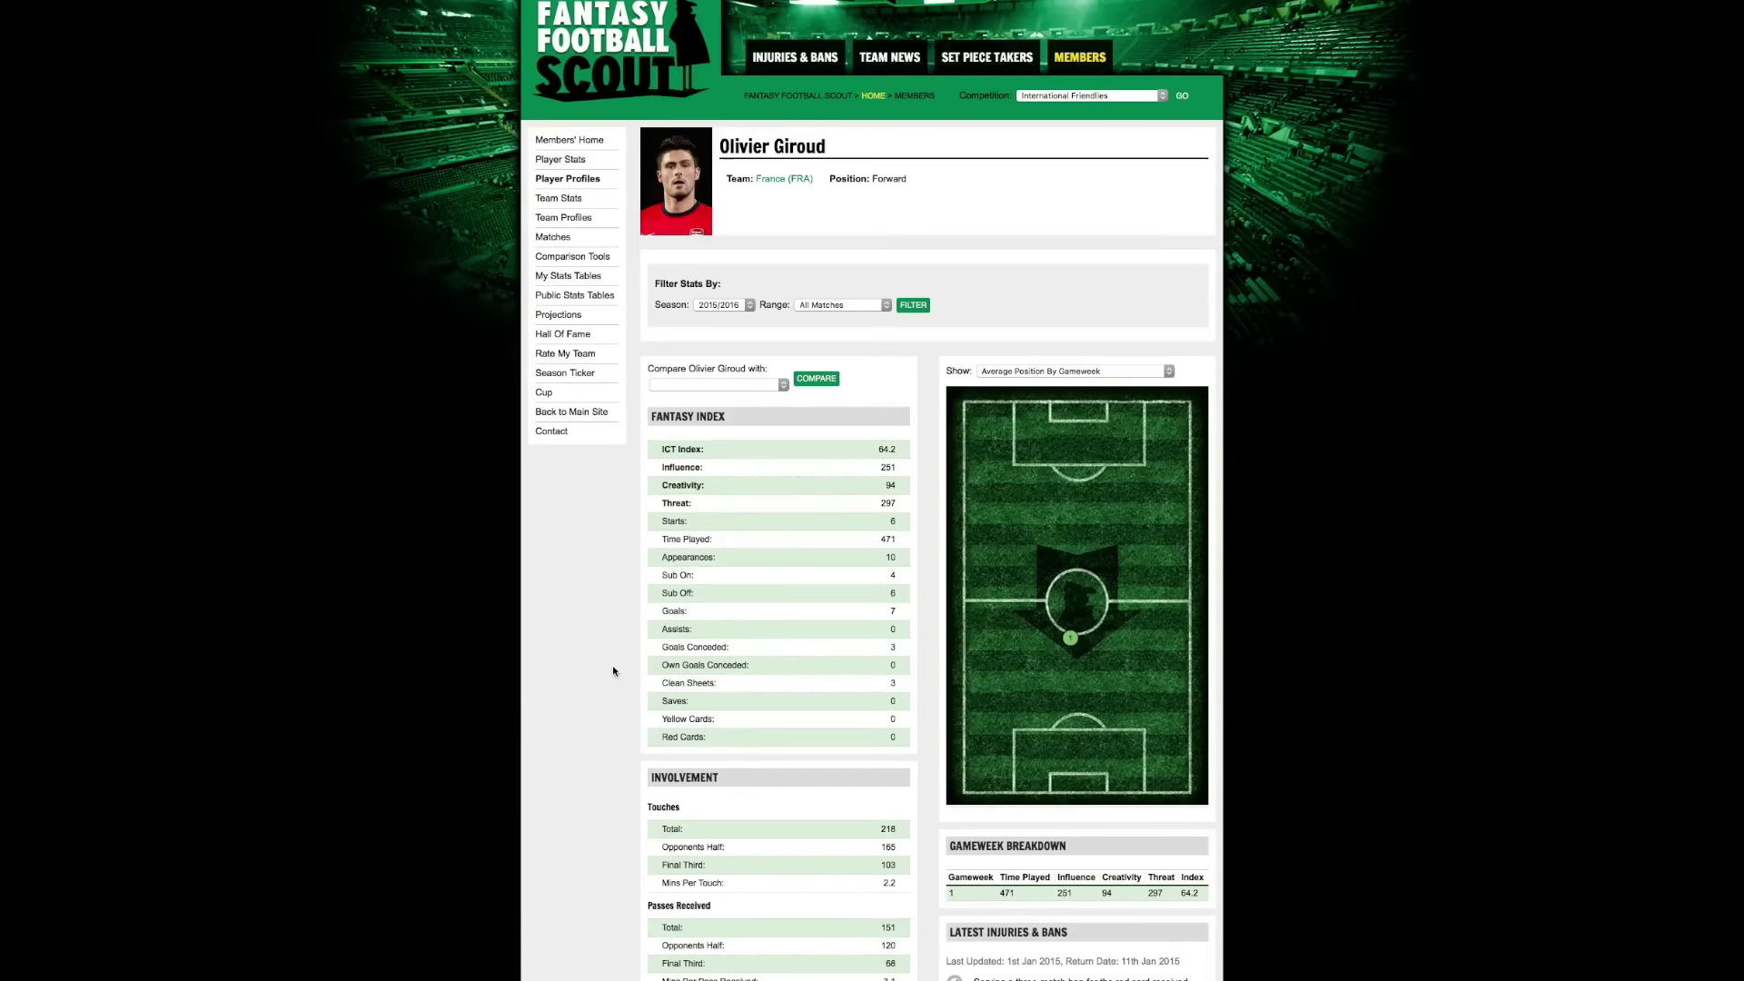
scroll(613, 671, down, 3)
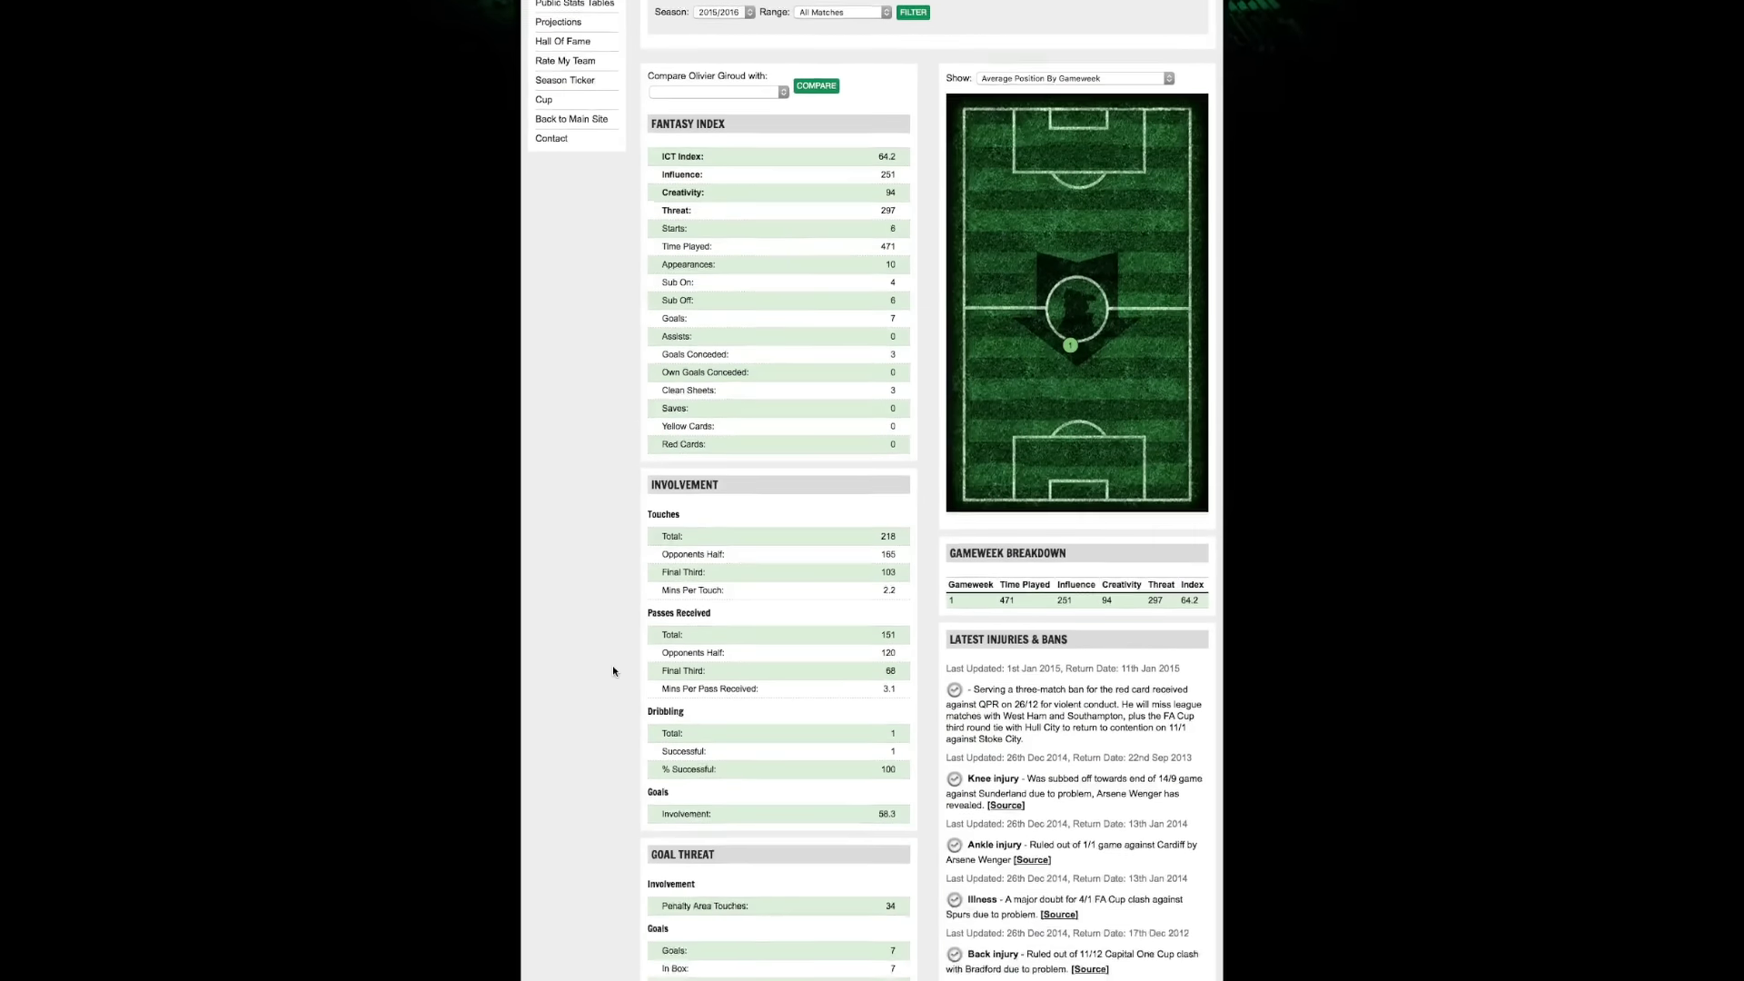
scroll(612, 667, down, 2)
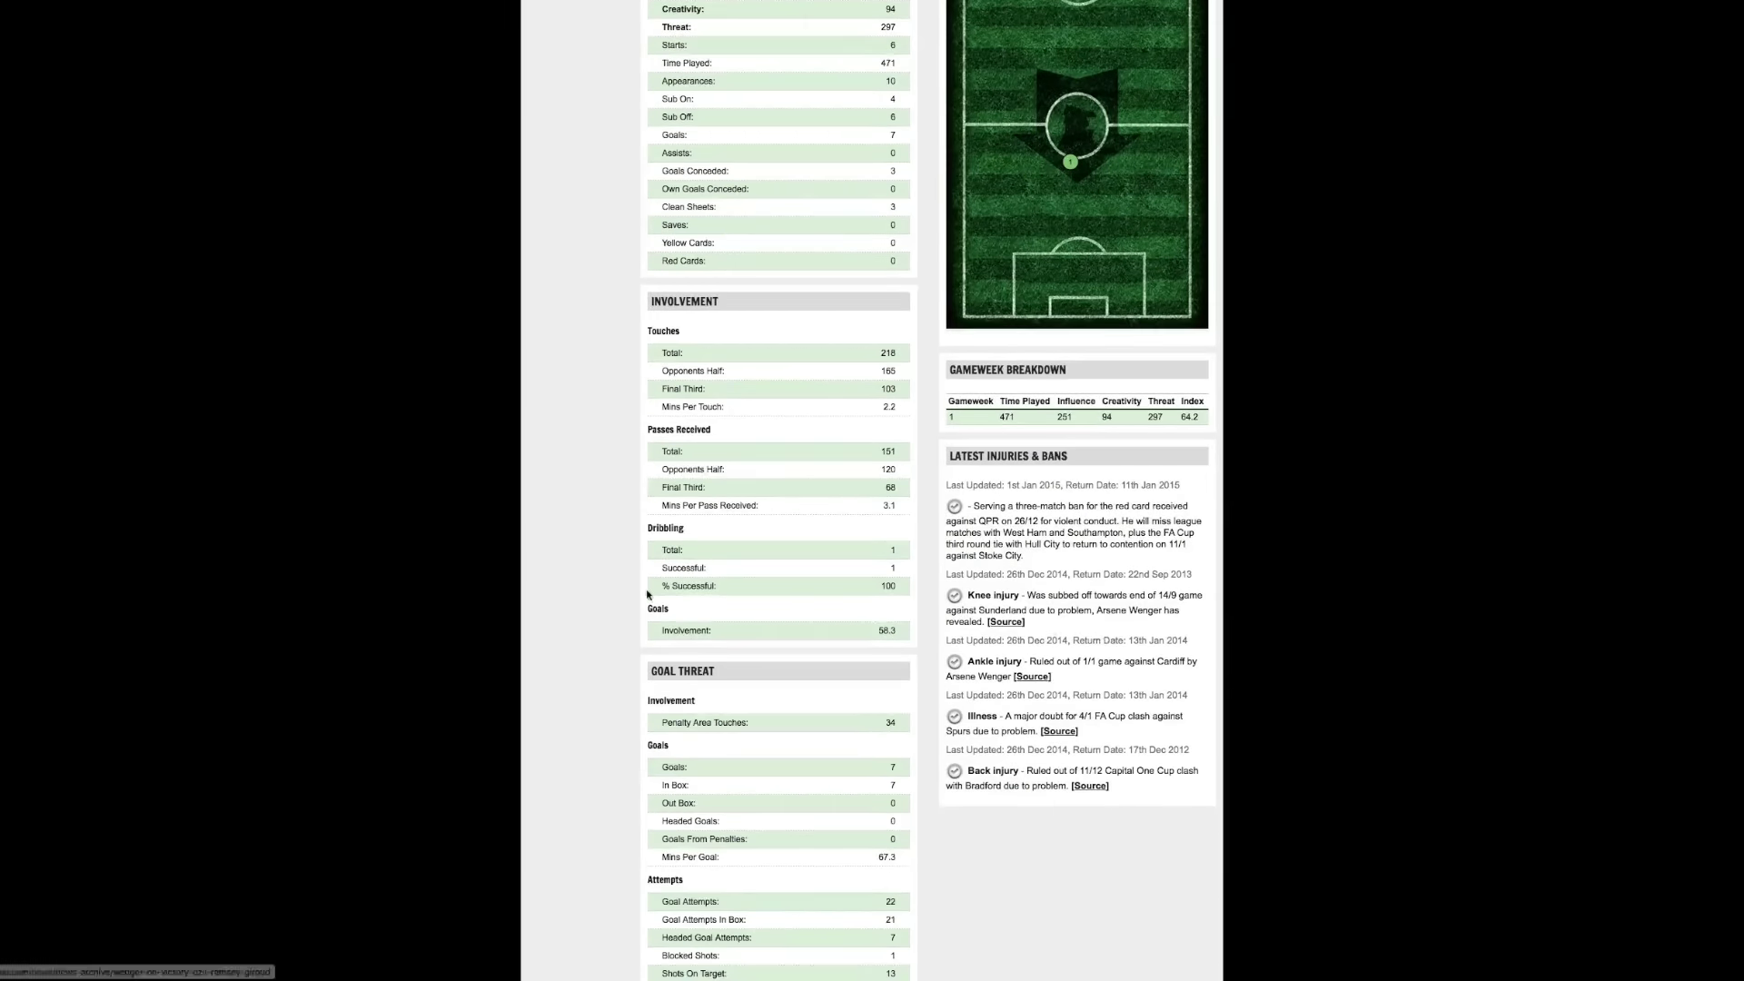
scroll(639, 590, down, 4)
scroll(641, 595, down, 6)
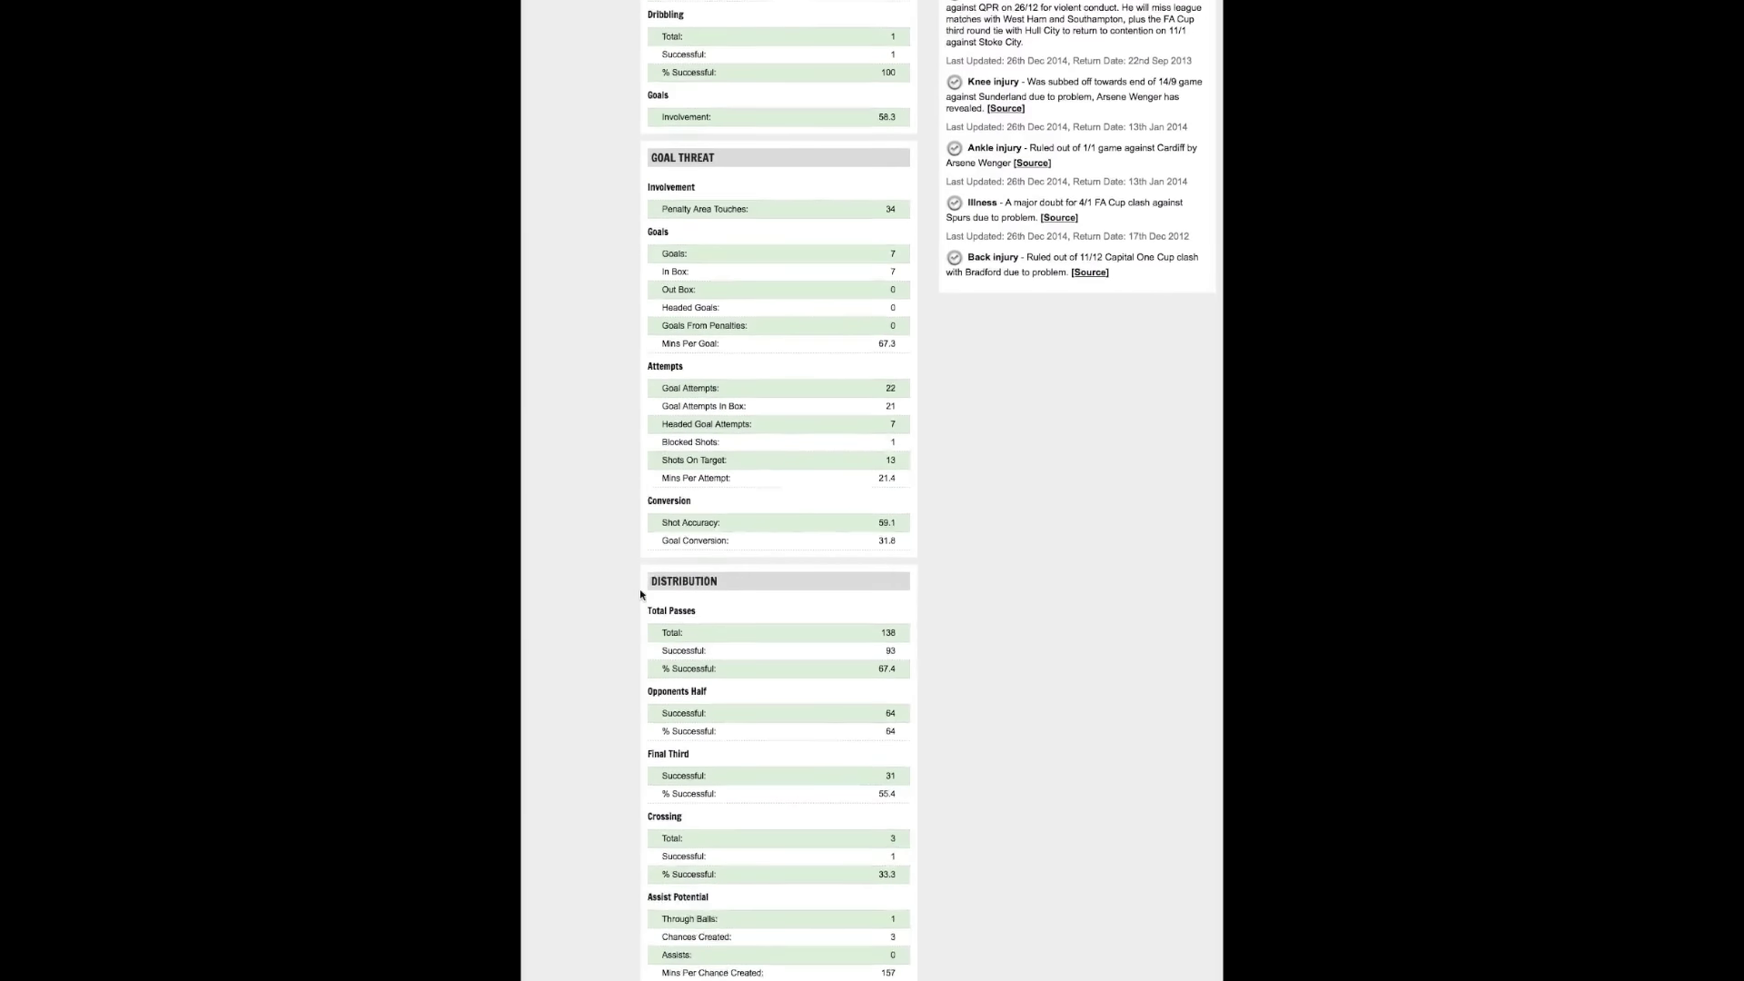
scroll(636, 592, up, 20)
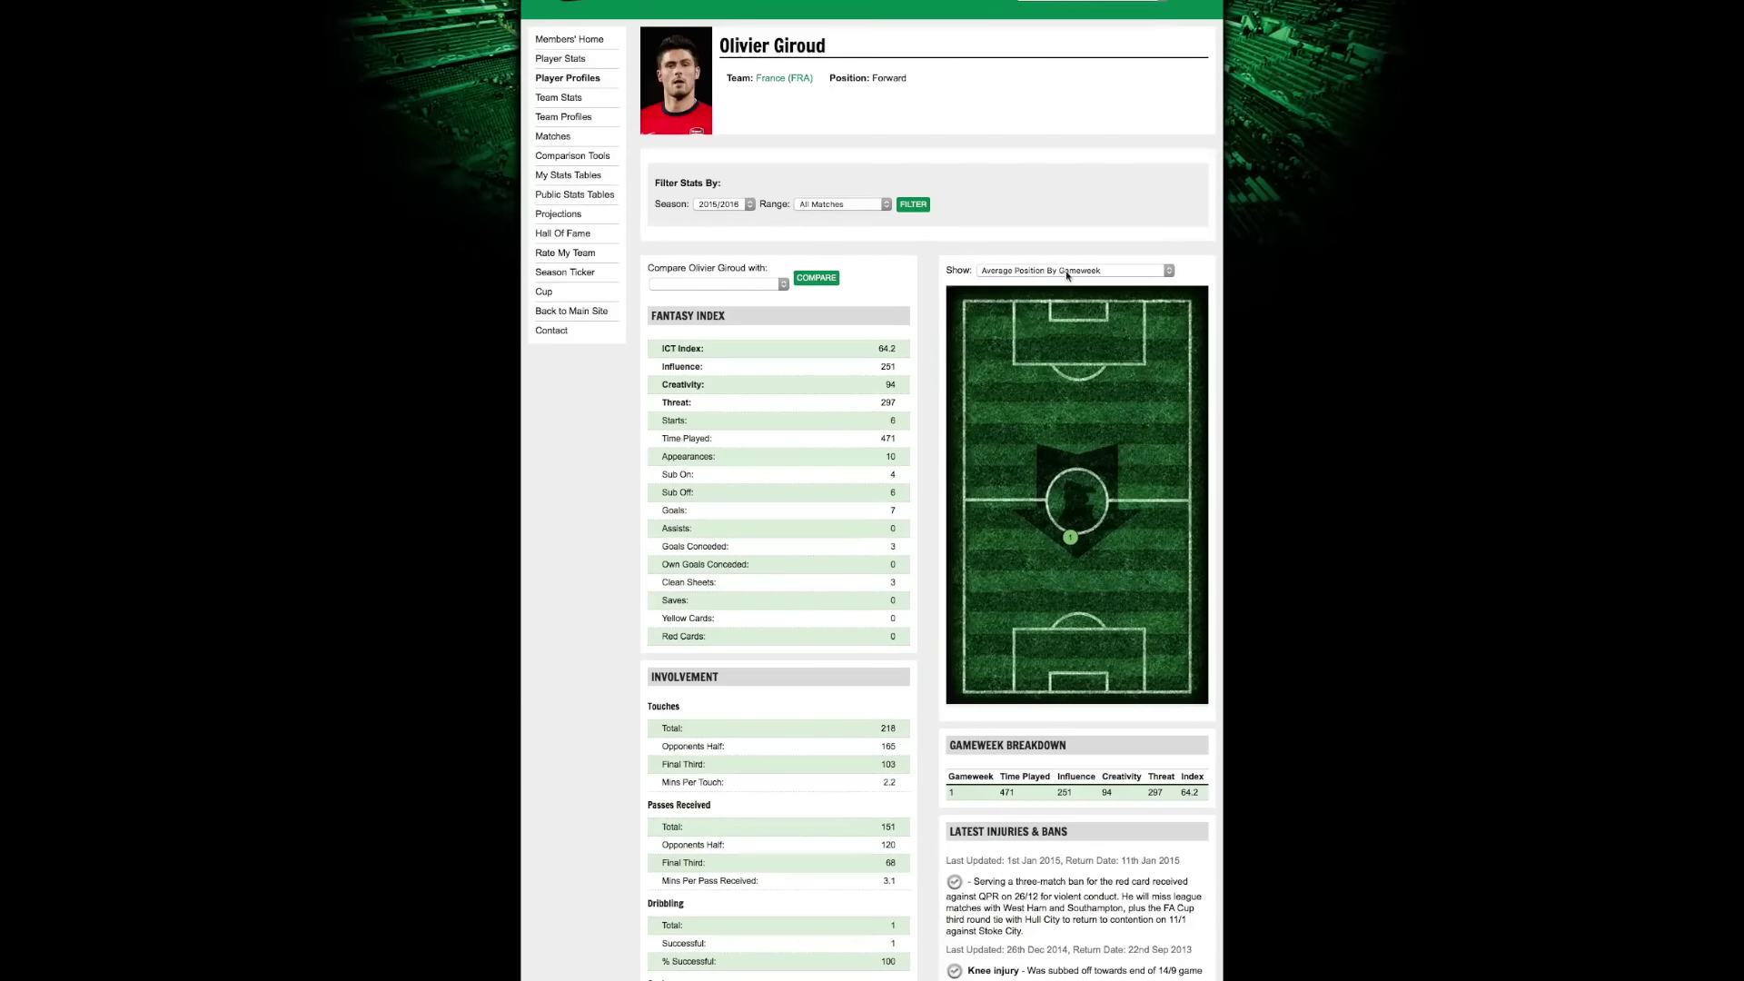
click(1067, 271)
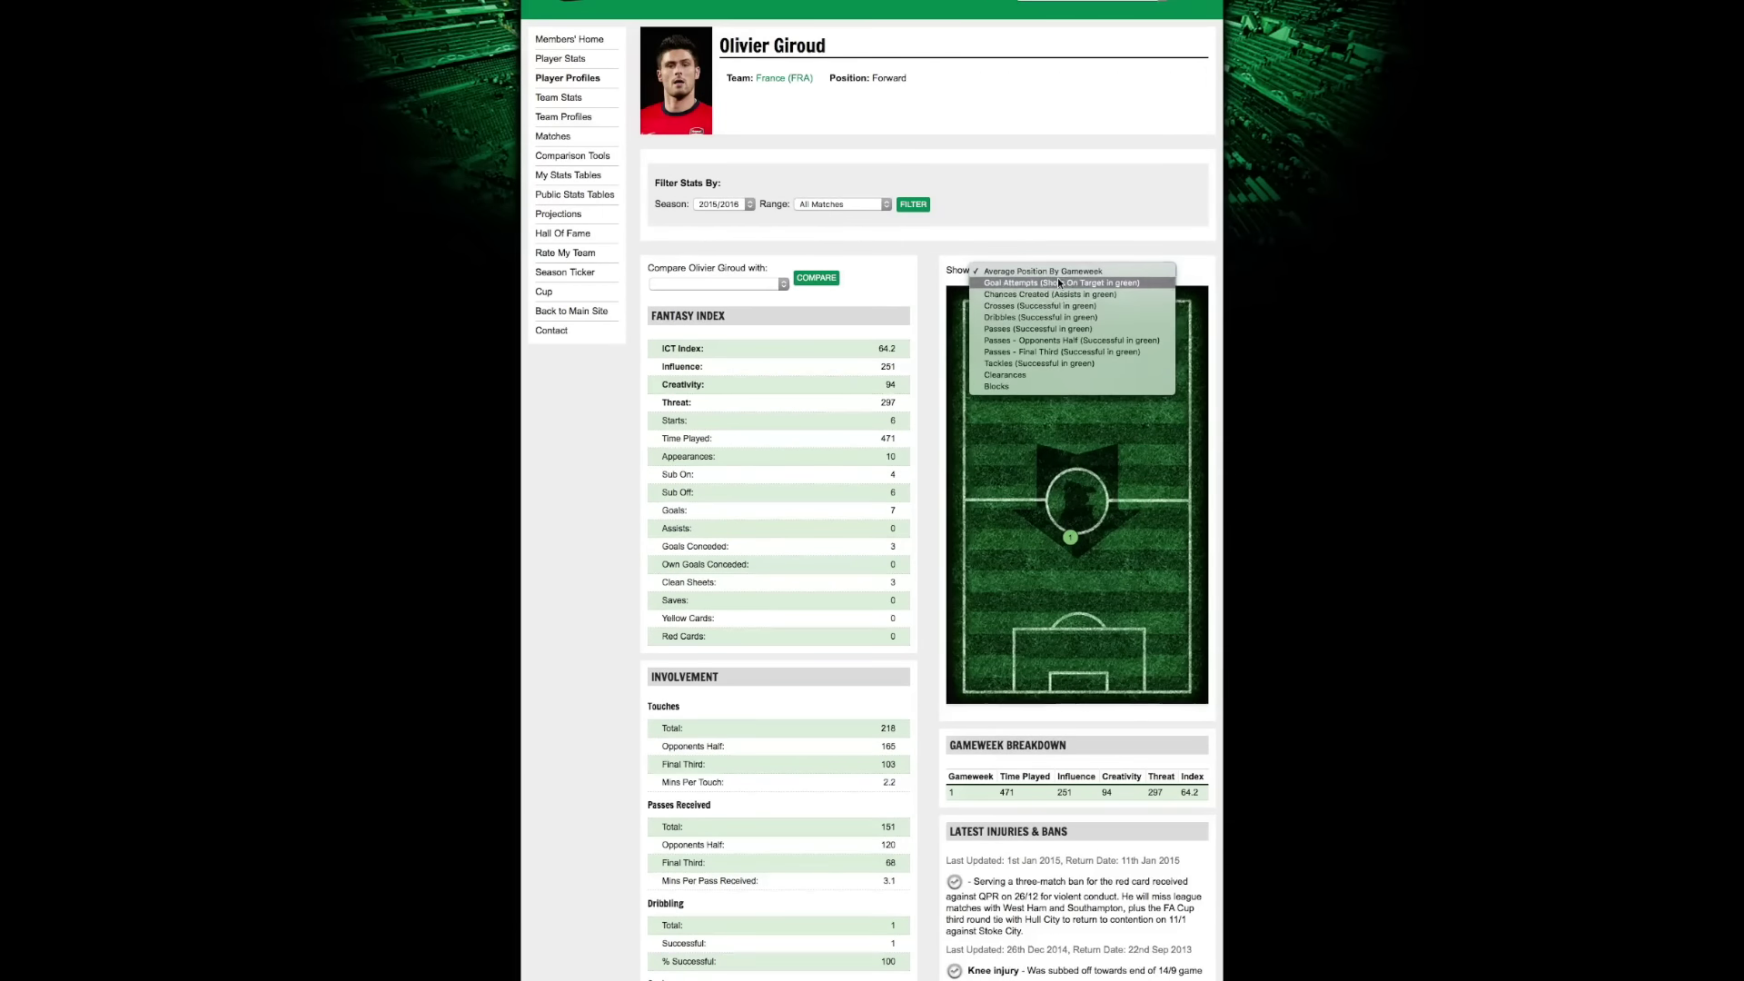
click(1058, 282)
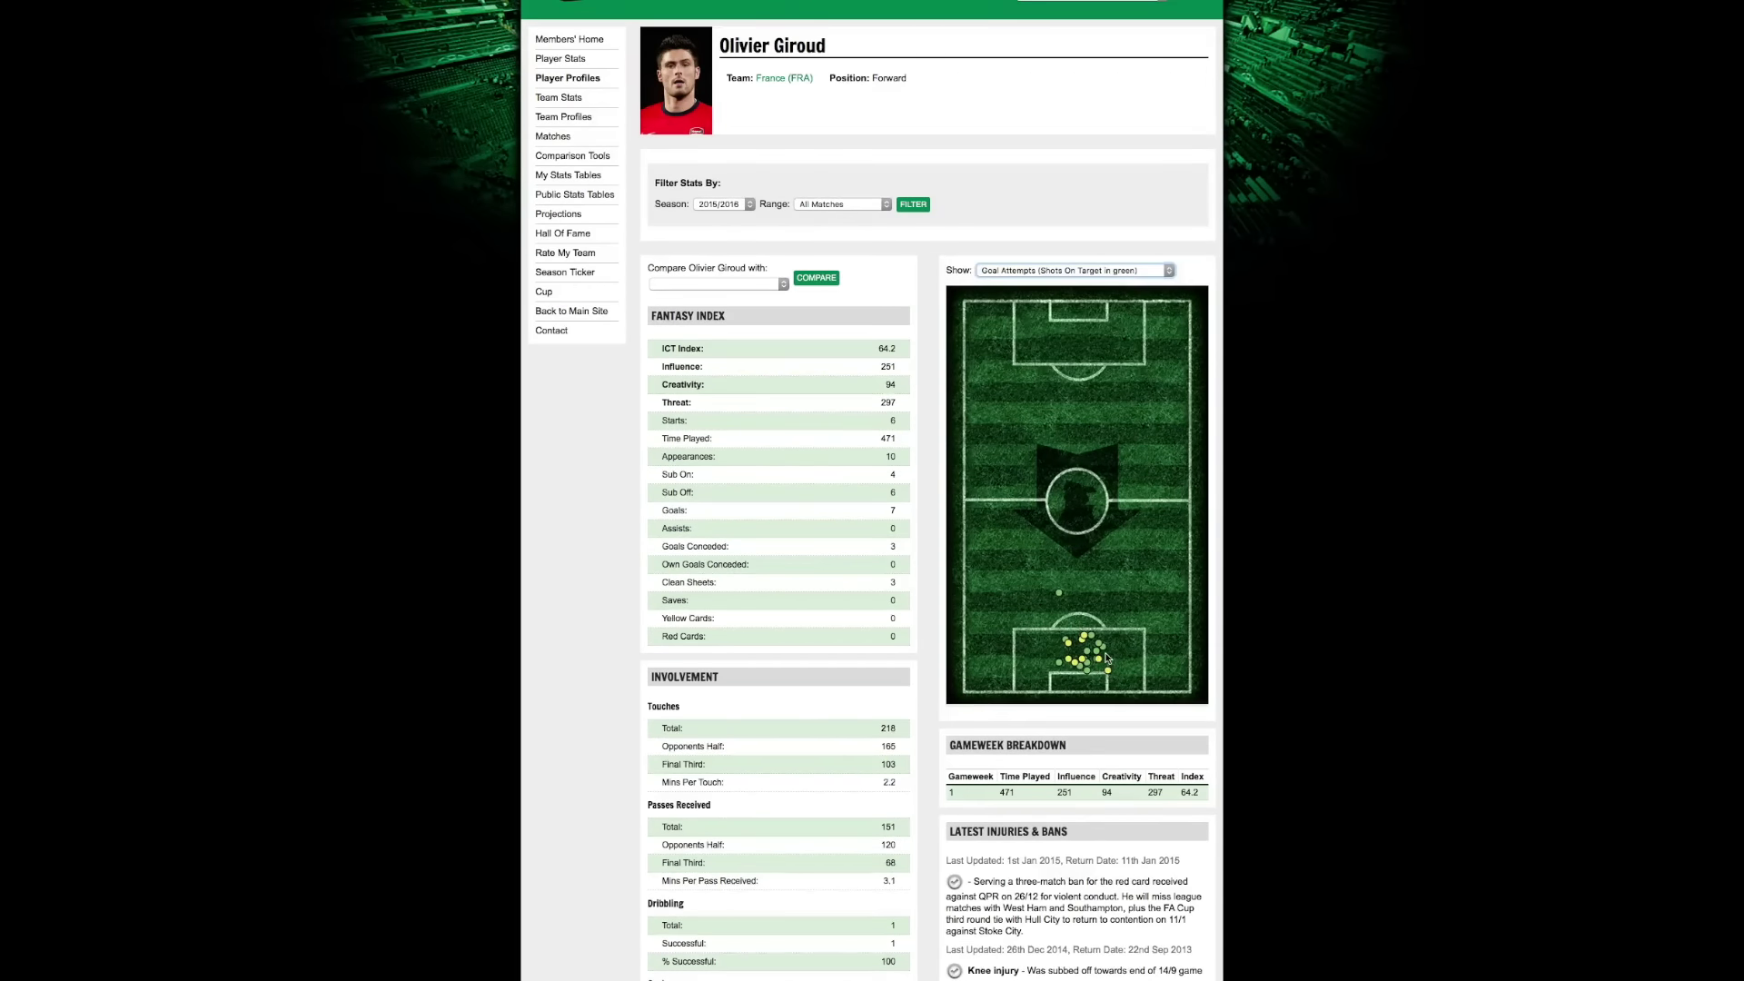
scroll(979, 560, up, 1)
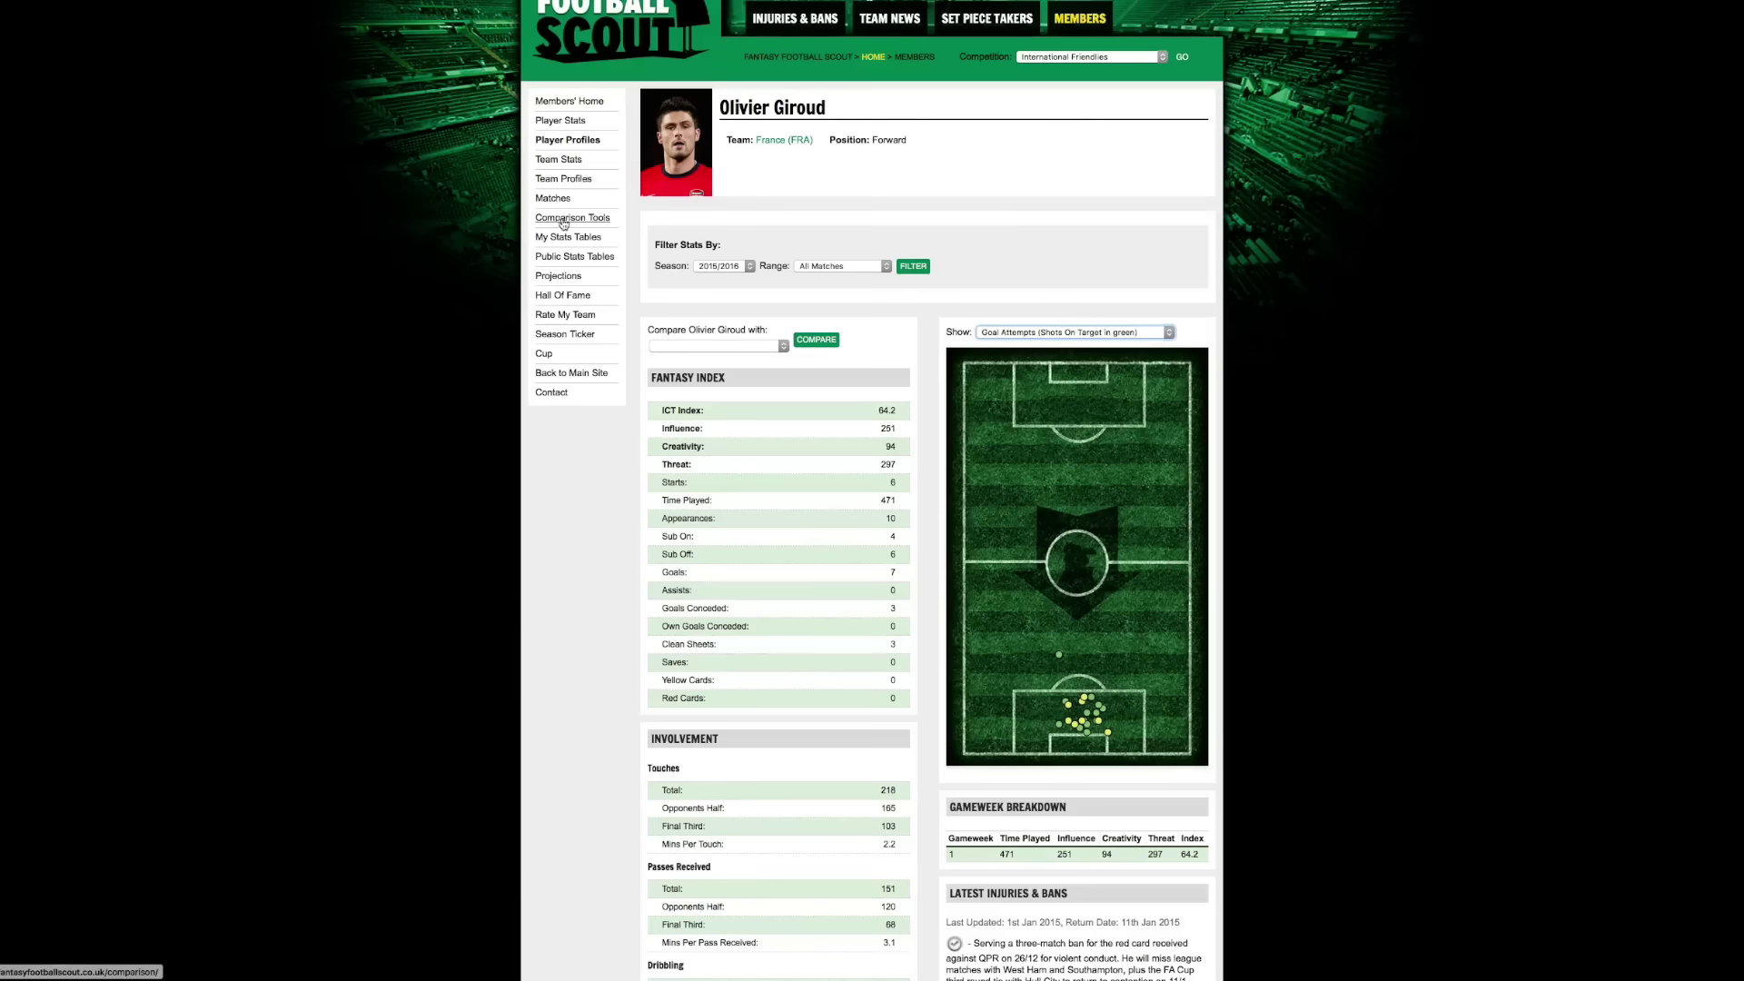
Compare Olivier Giroud with Griezmann (Antoine) in the Player Comparison Tool.
click(755, 347)
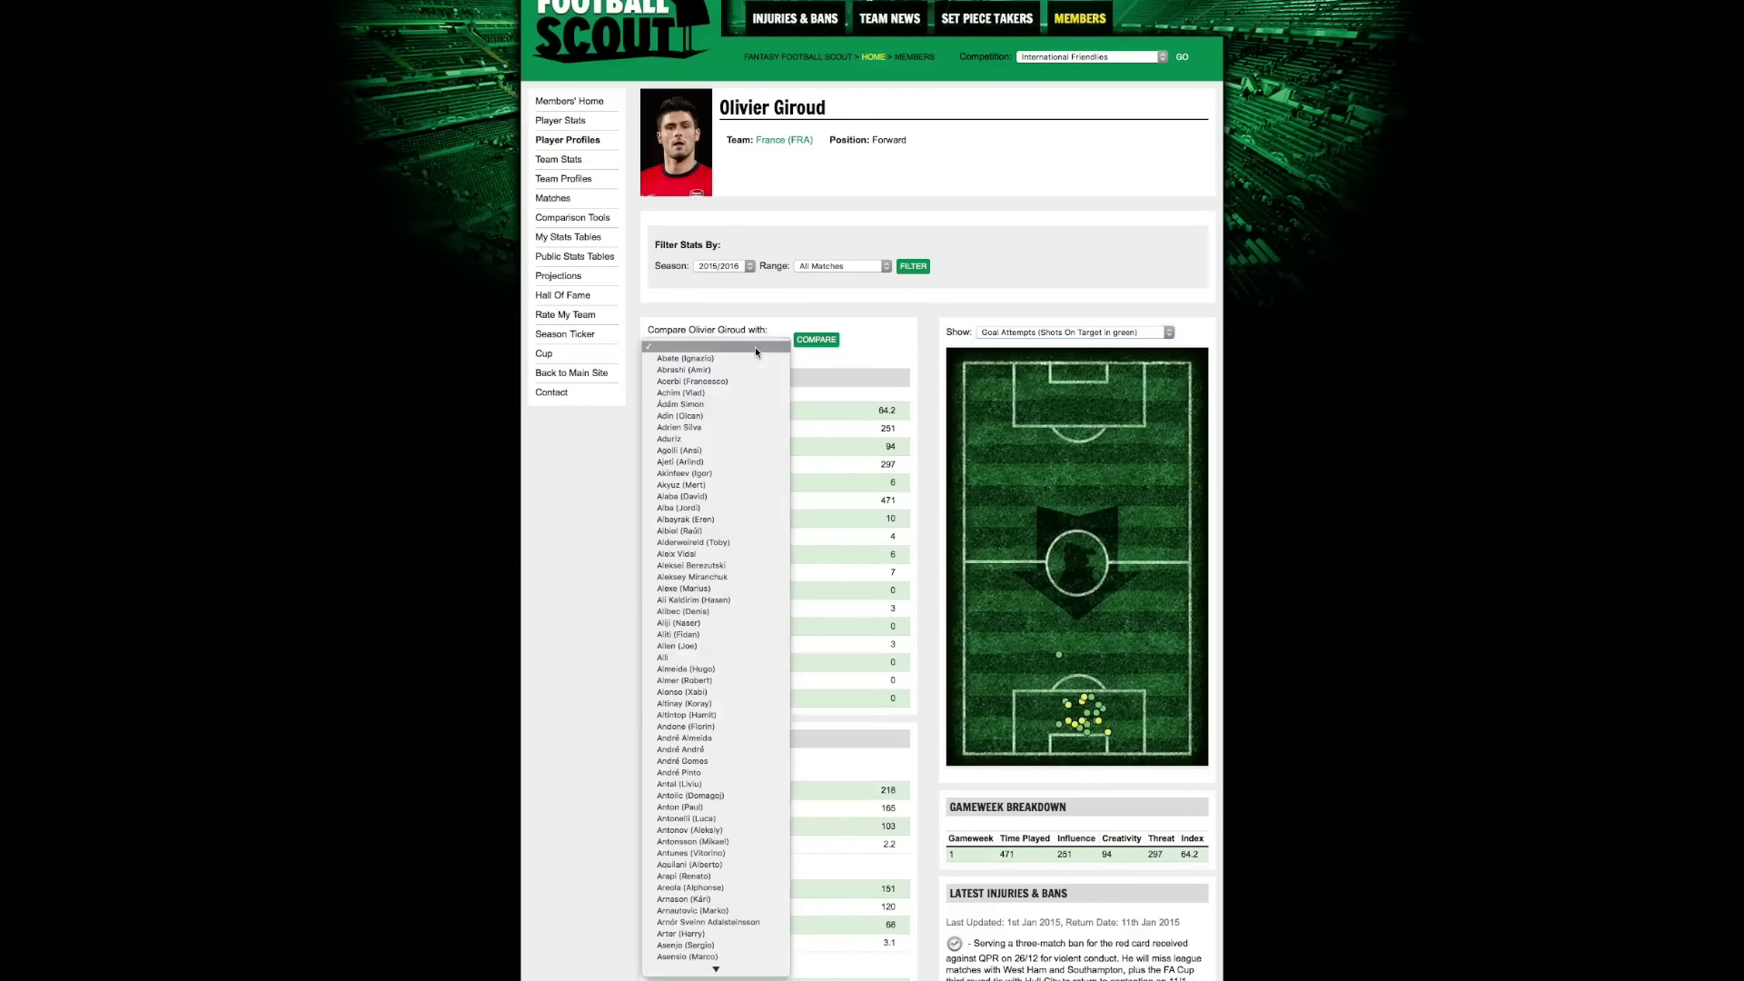
text(gri)
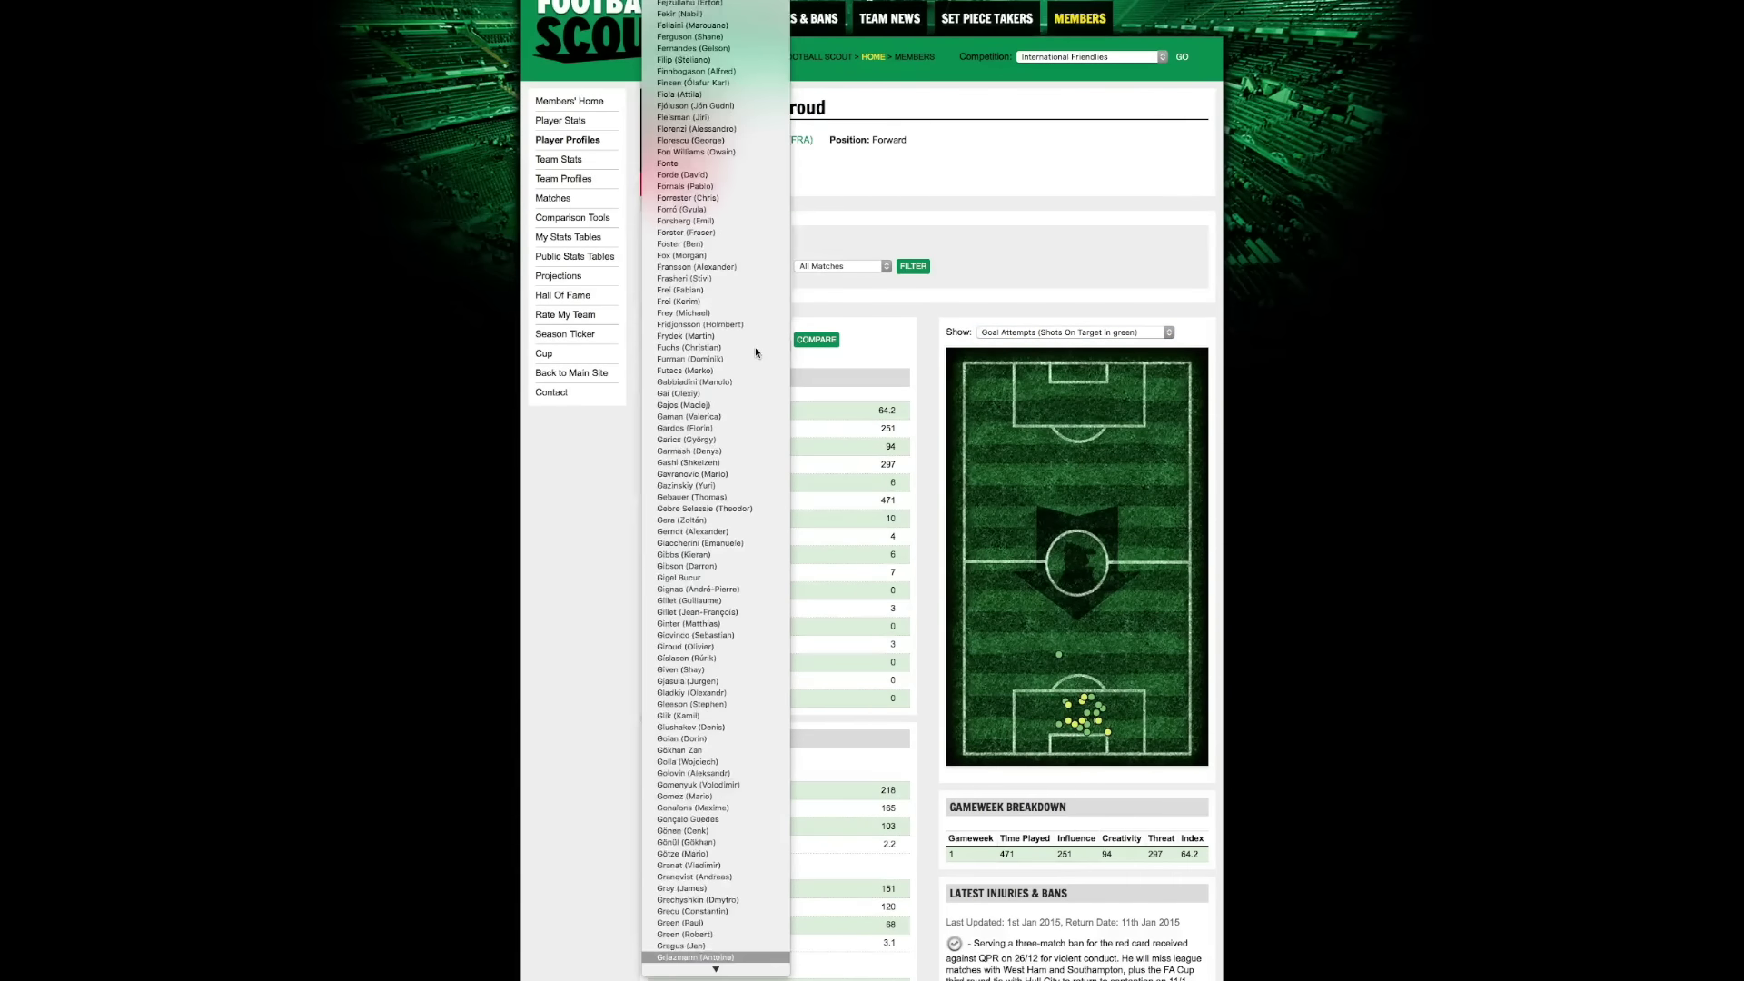
click(730, 959)
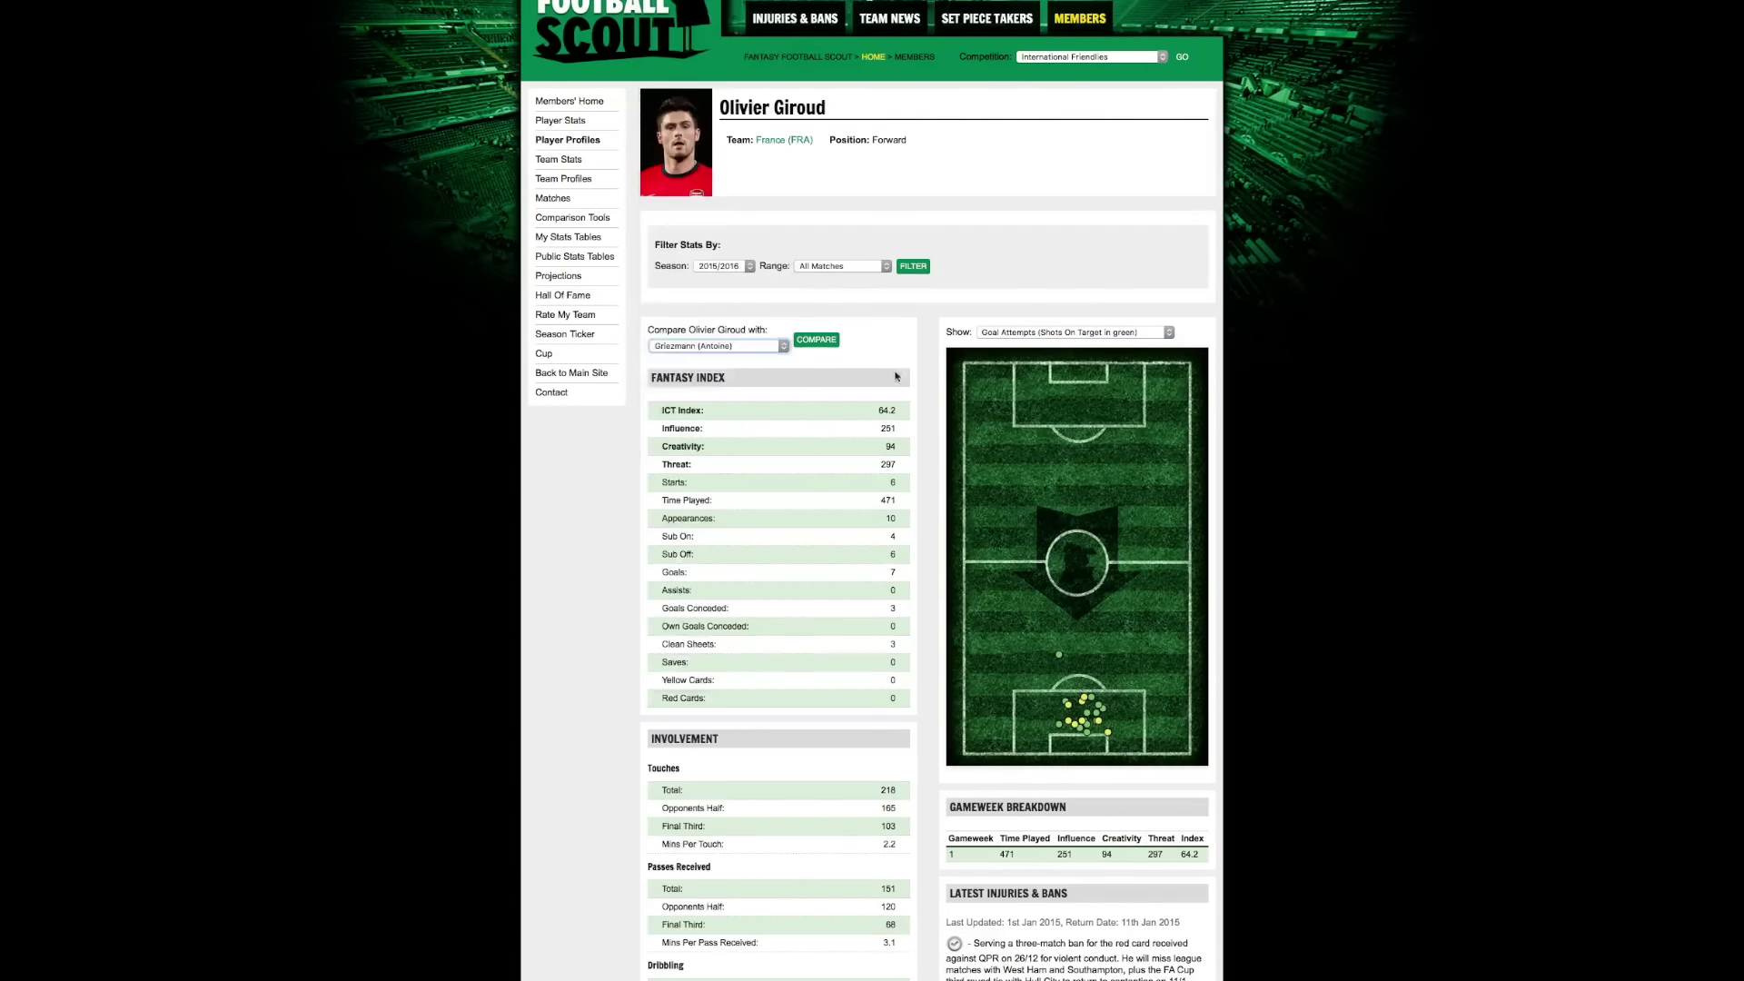
click(816, 341)
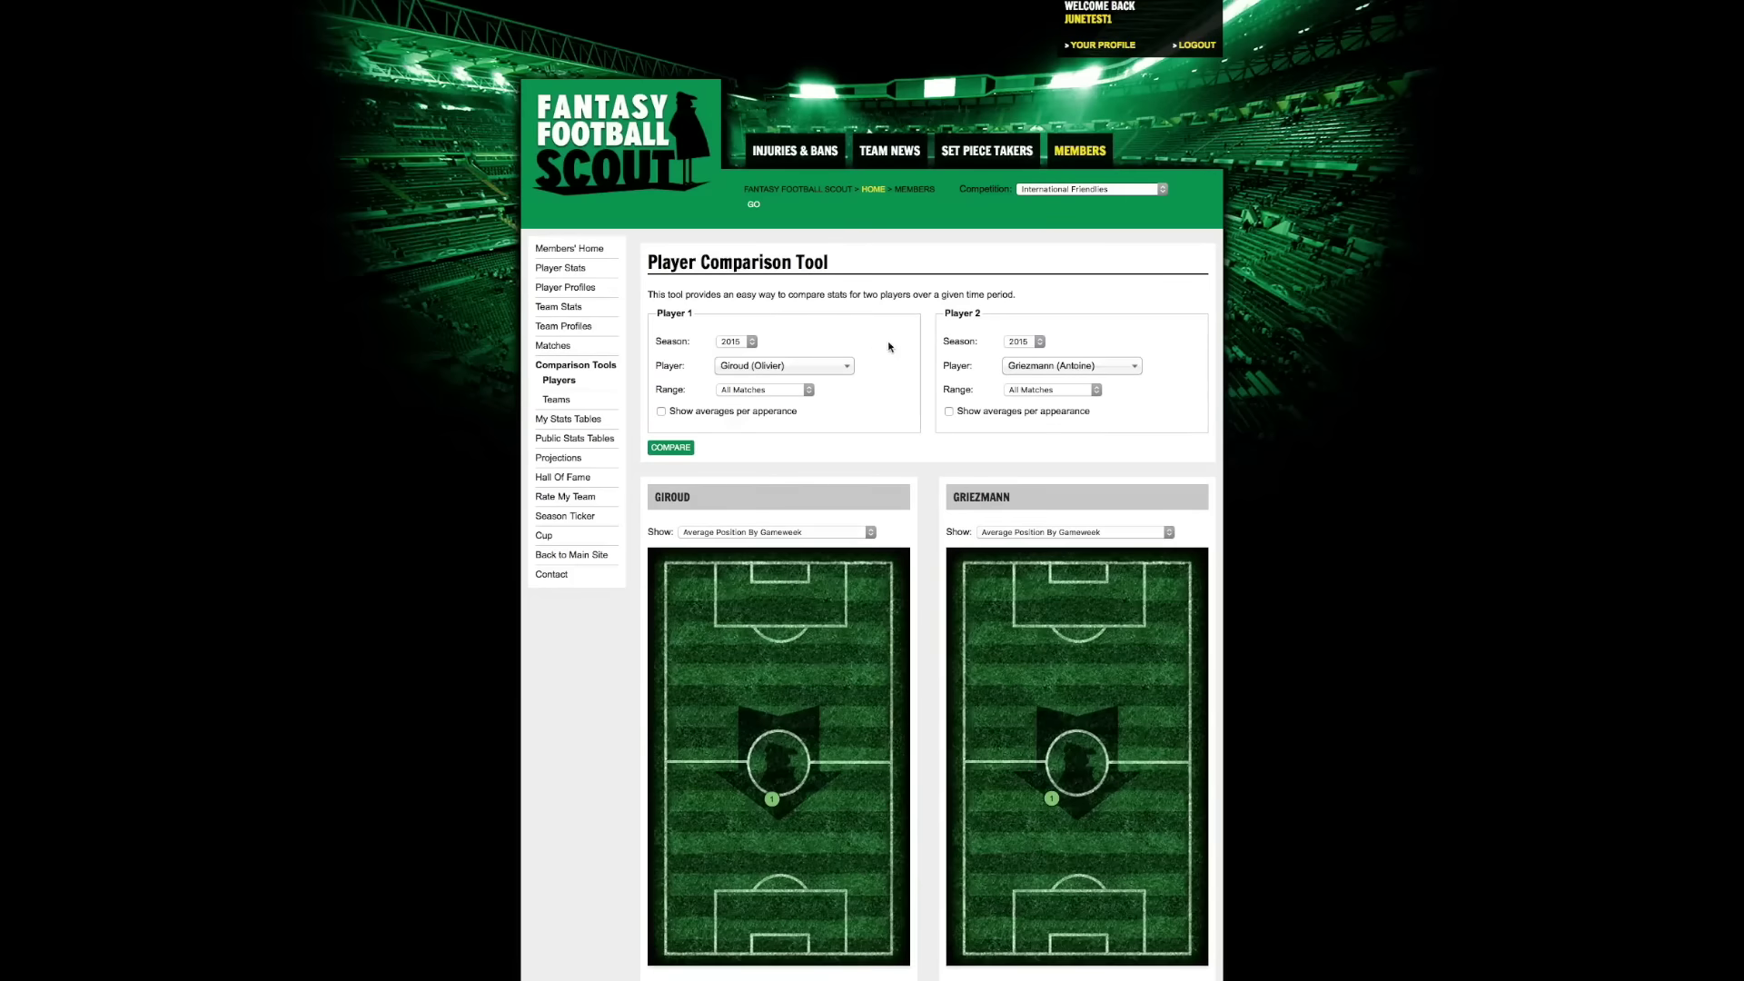
scroll(863, 364, down, 1)
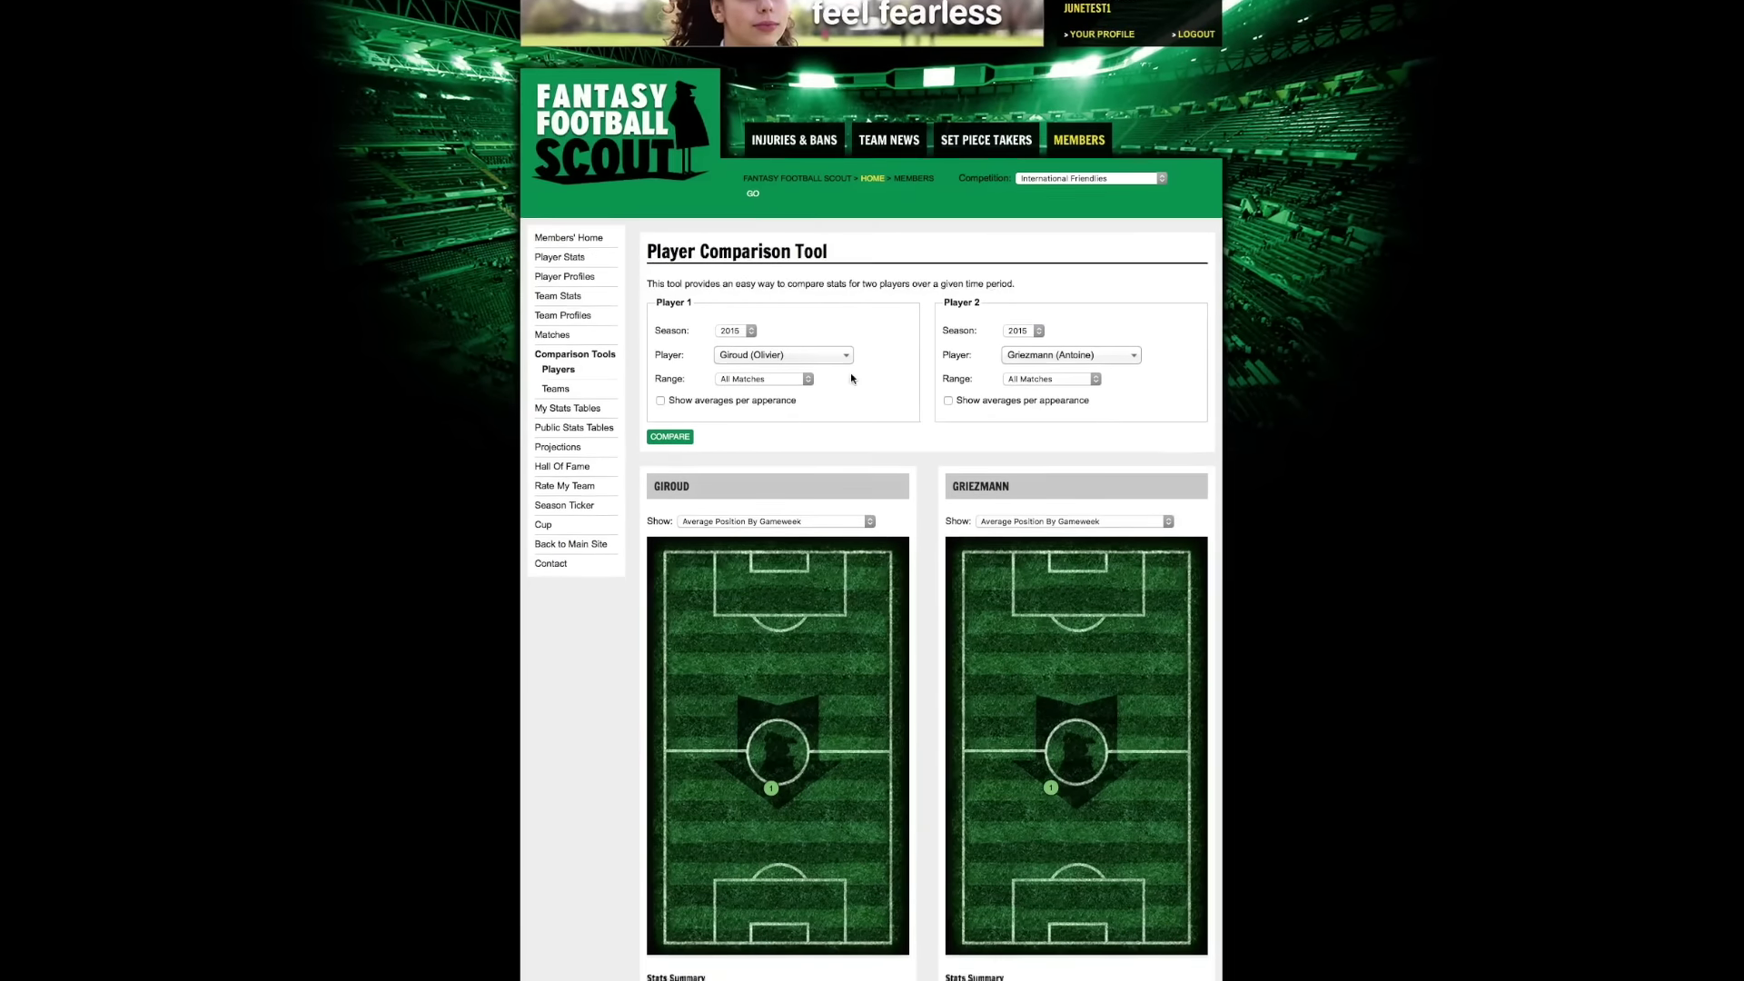
scroll(851, 378, down, 3)
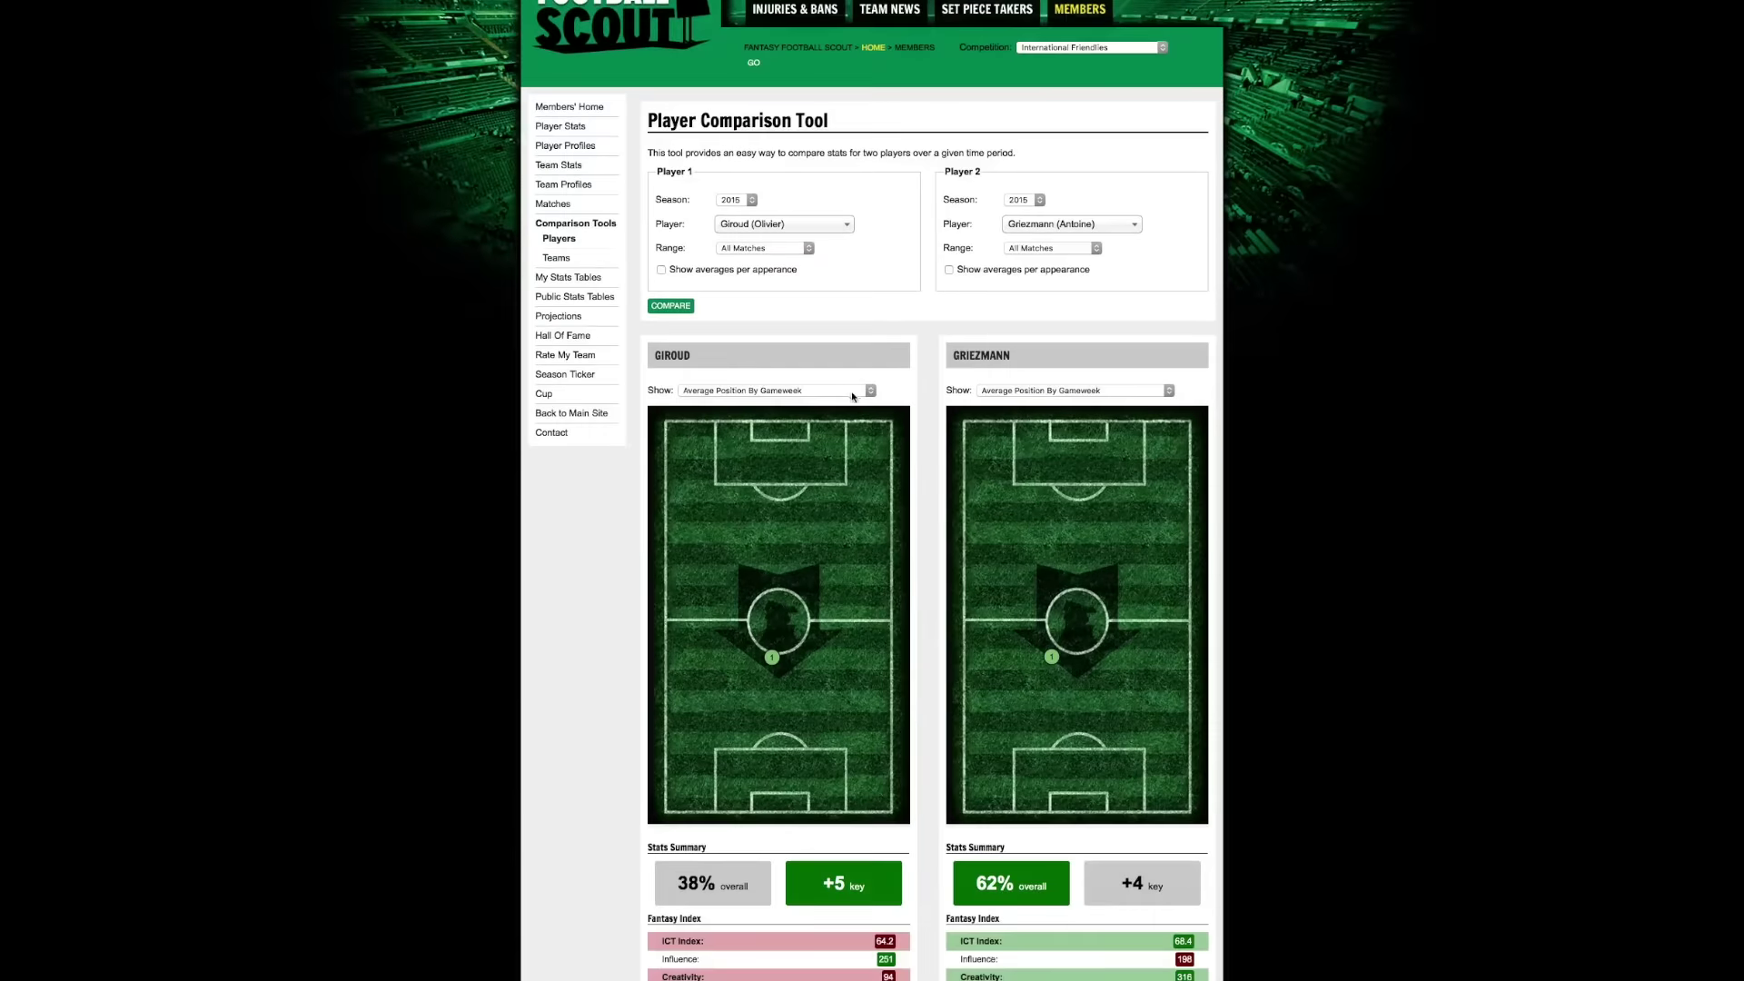
scroll(852, 396, down, 5)
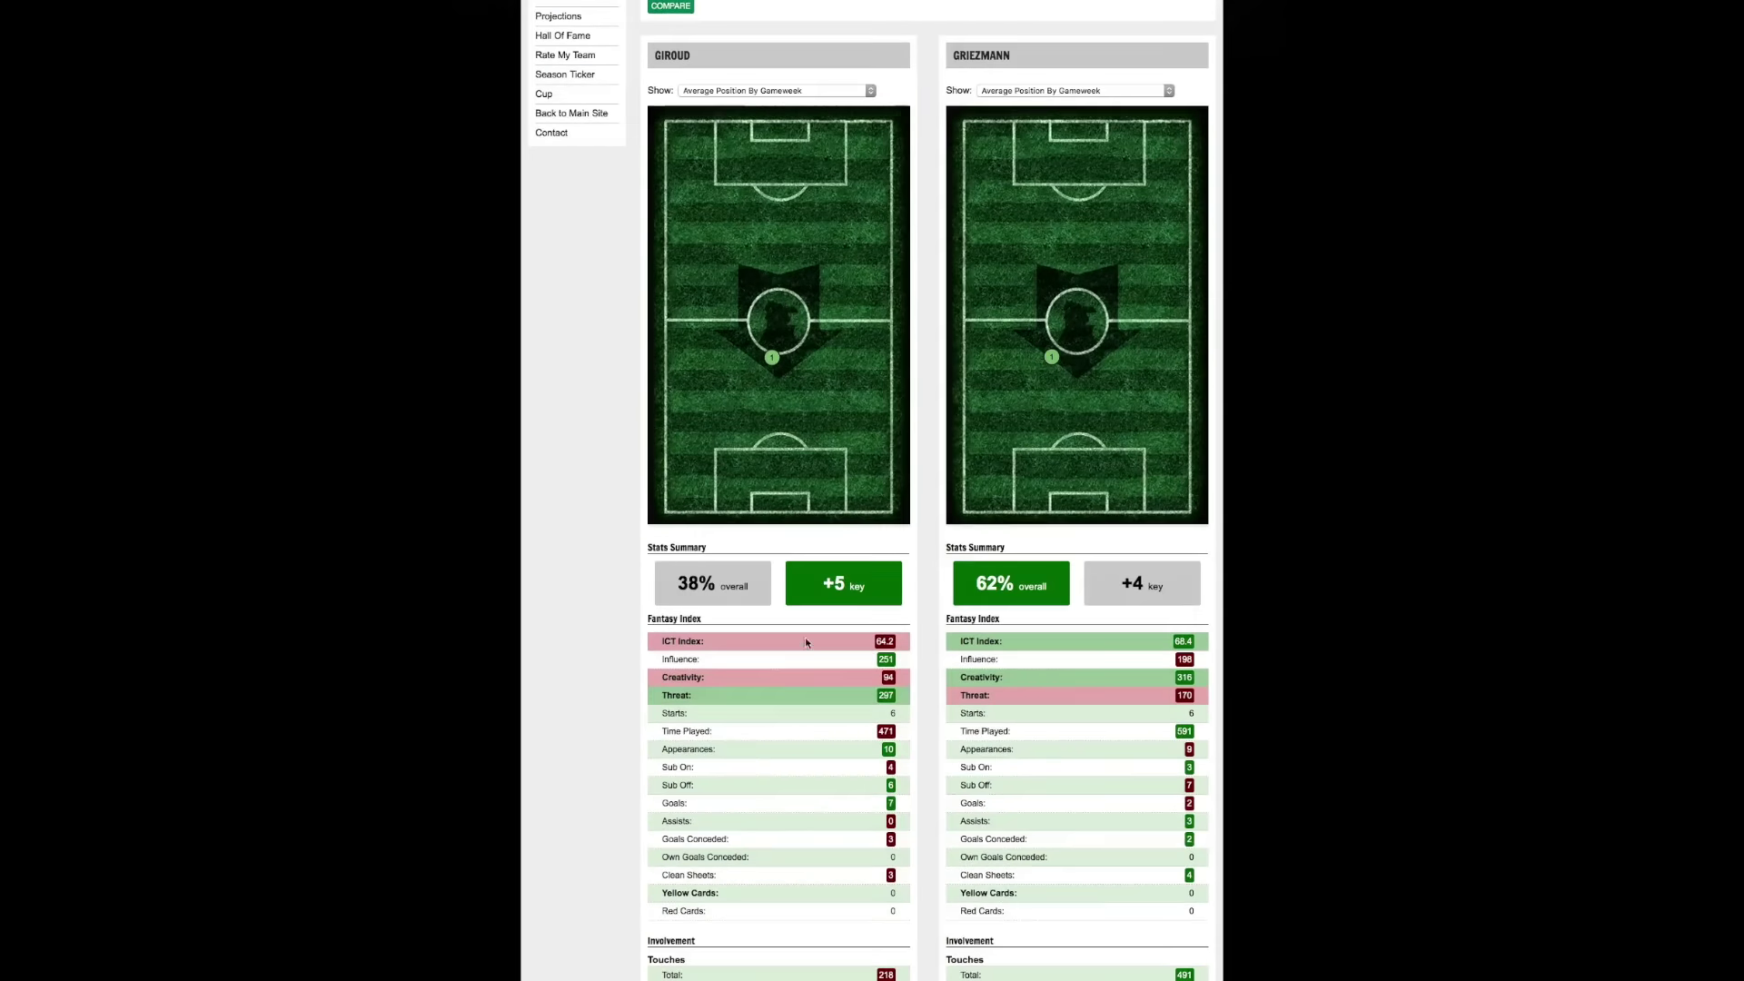
scroll(702, 655, down, 15)
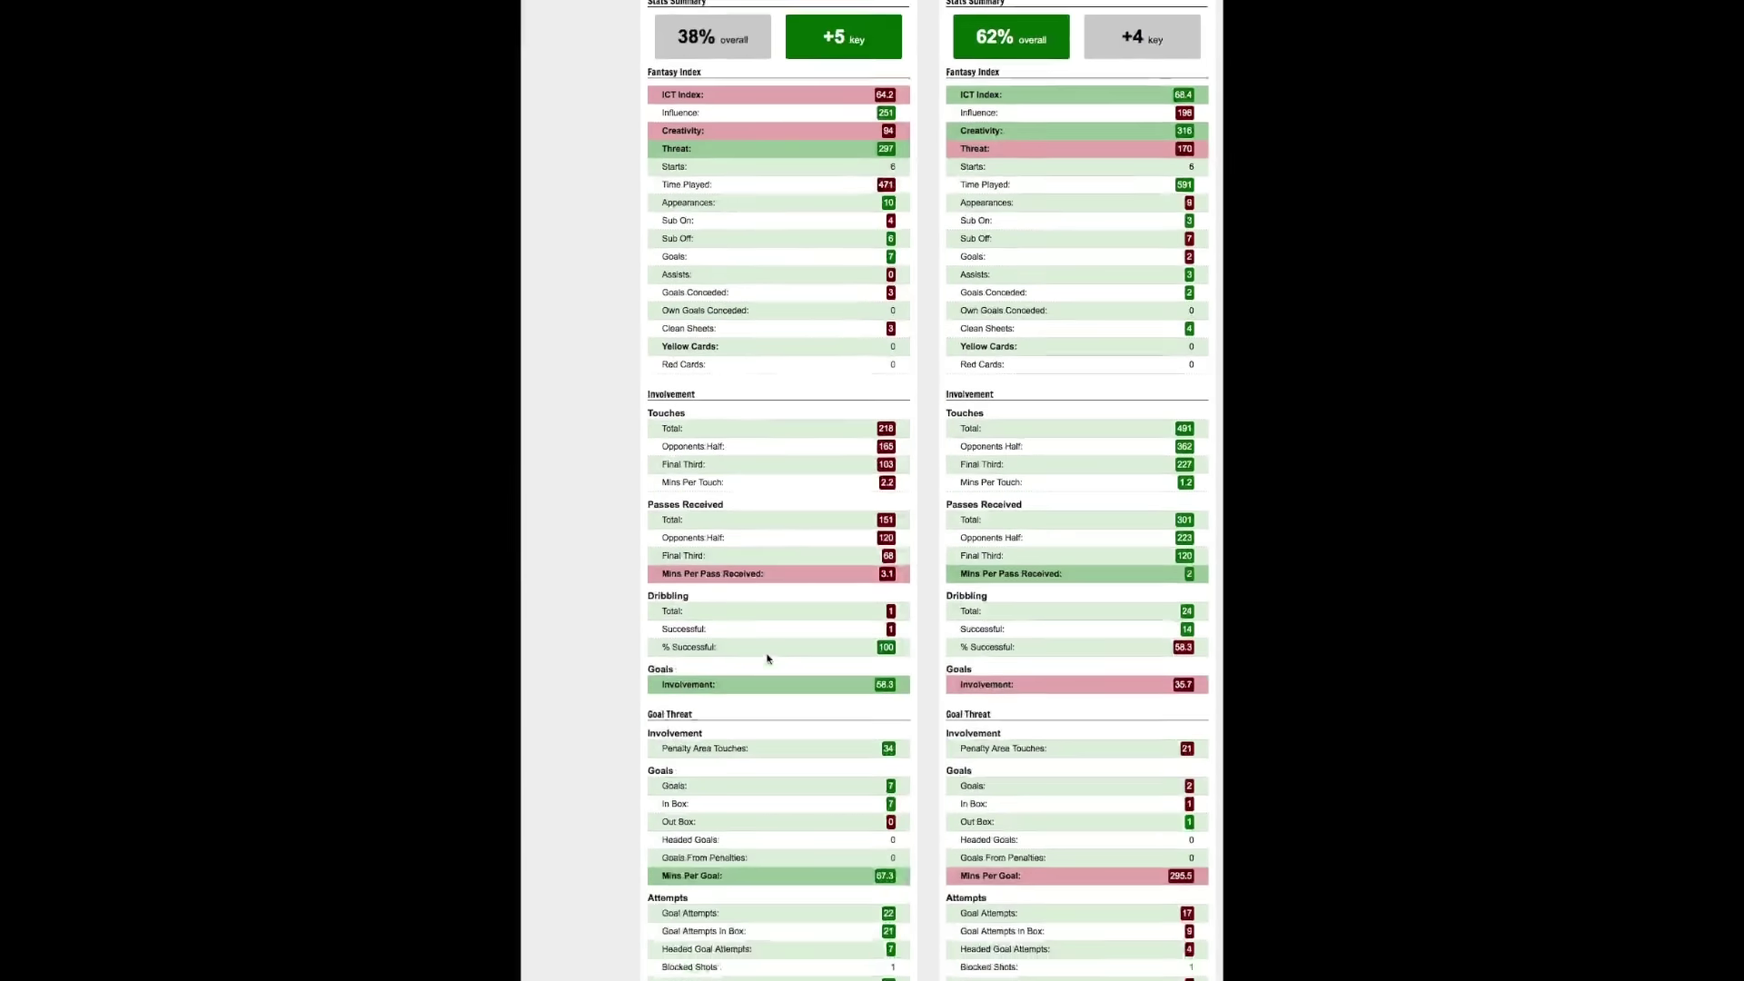
scroll(768, 659, down, 6)
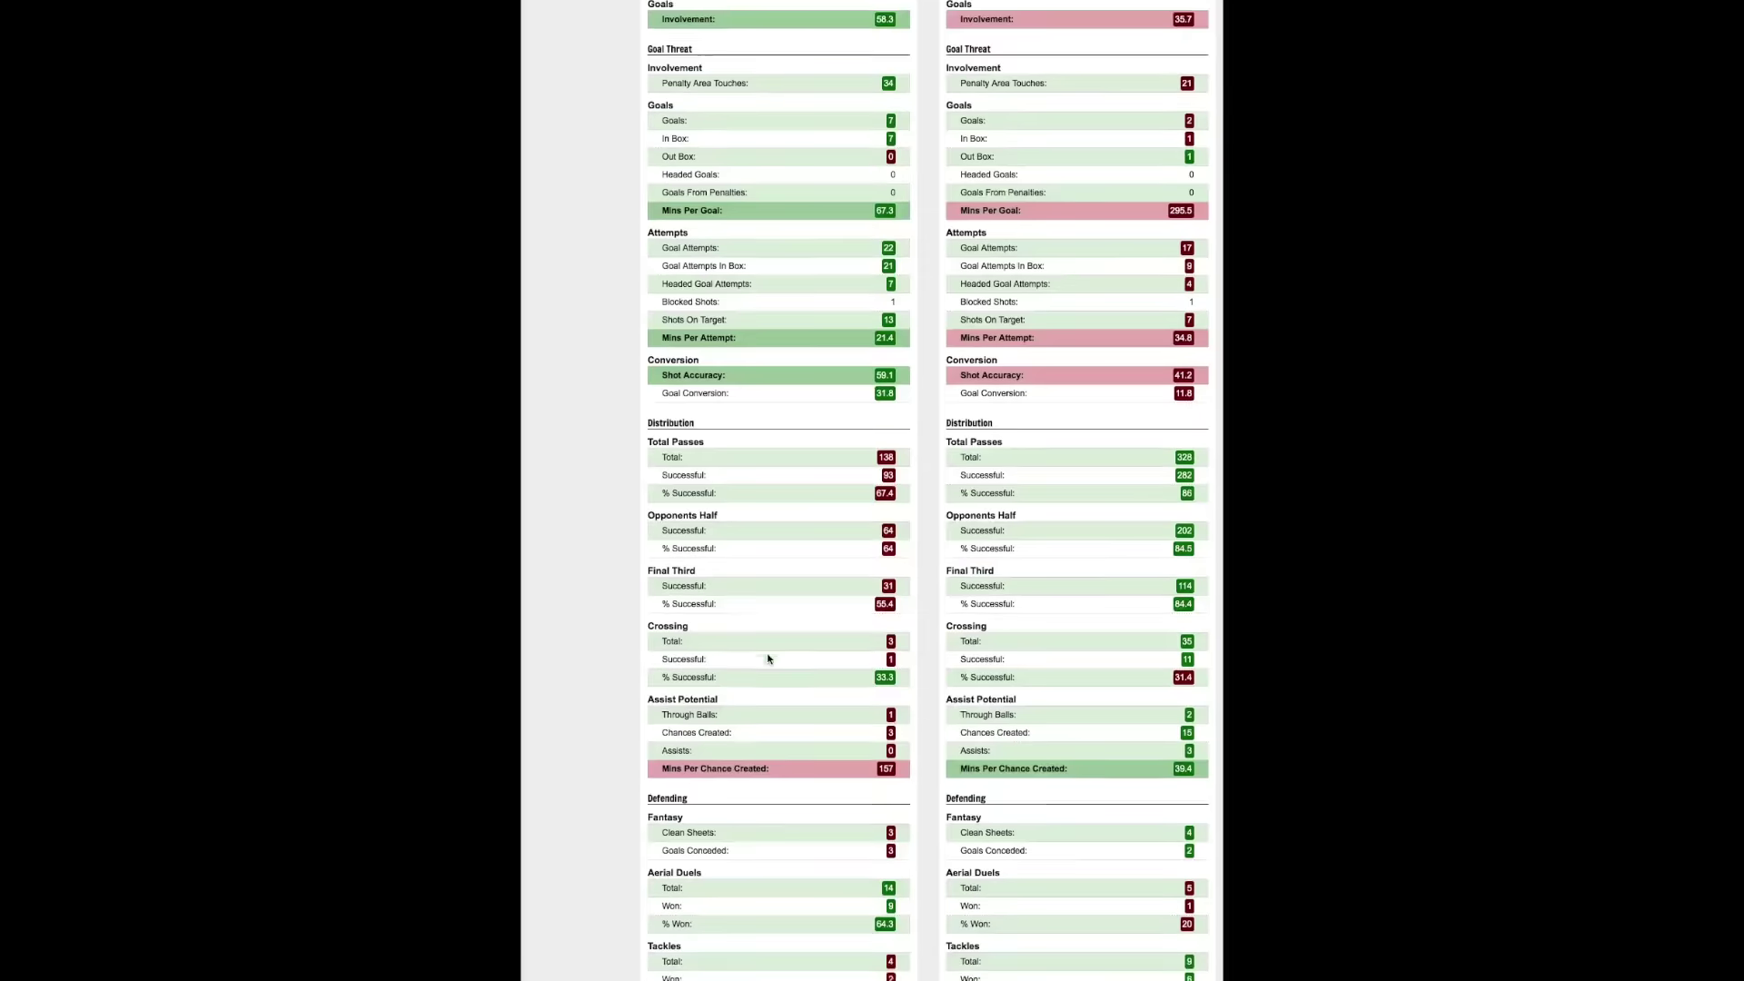
scroll(767, 658, up, 20)
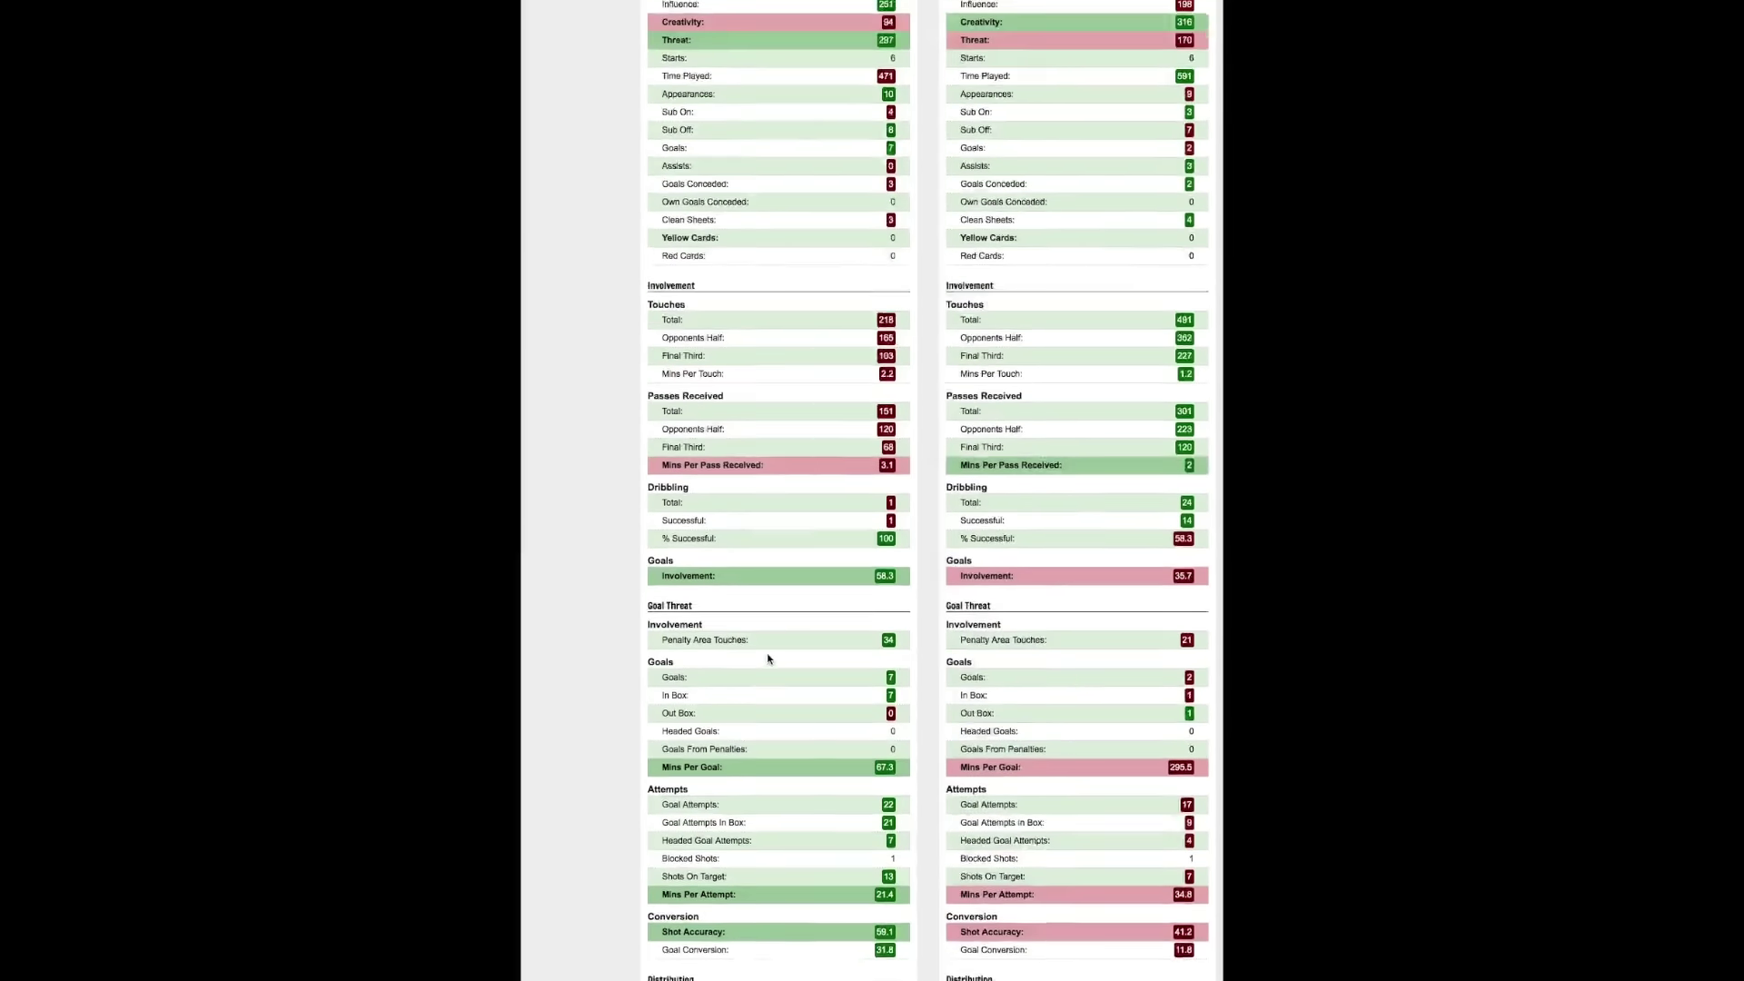
scroll(768, 659, up, 7)
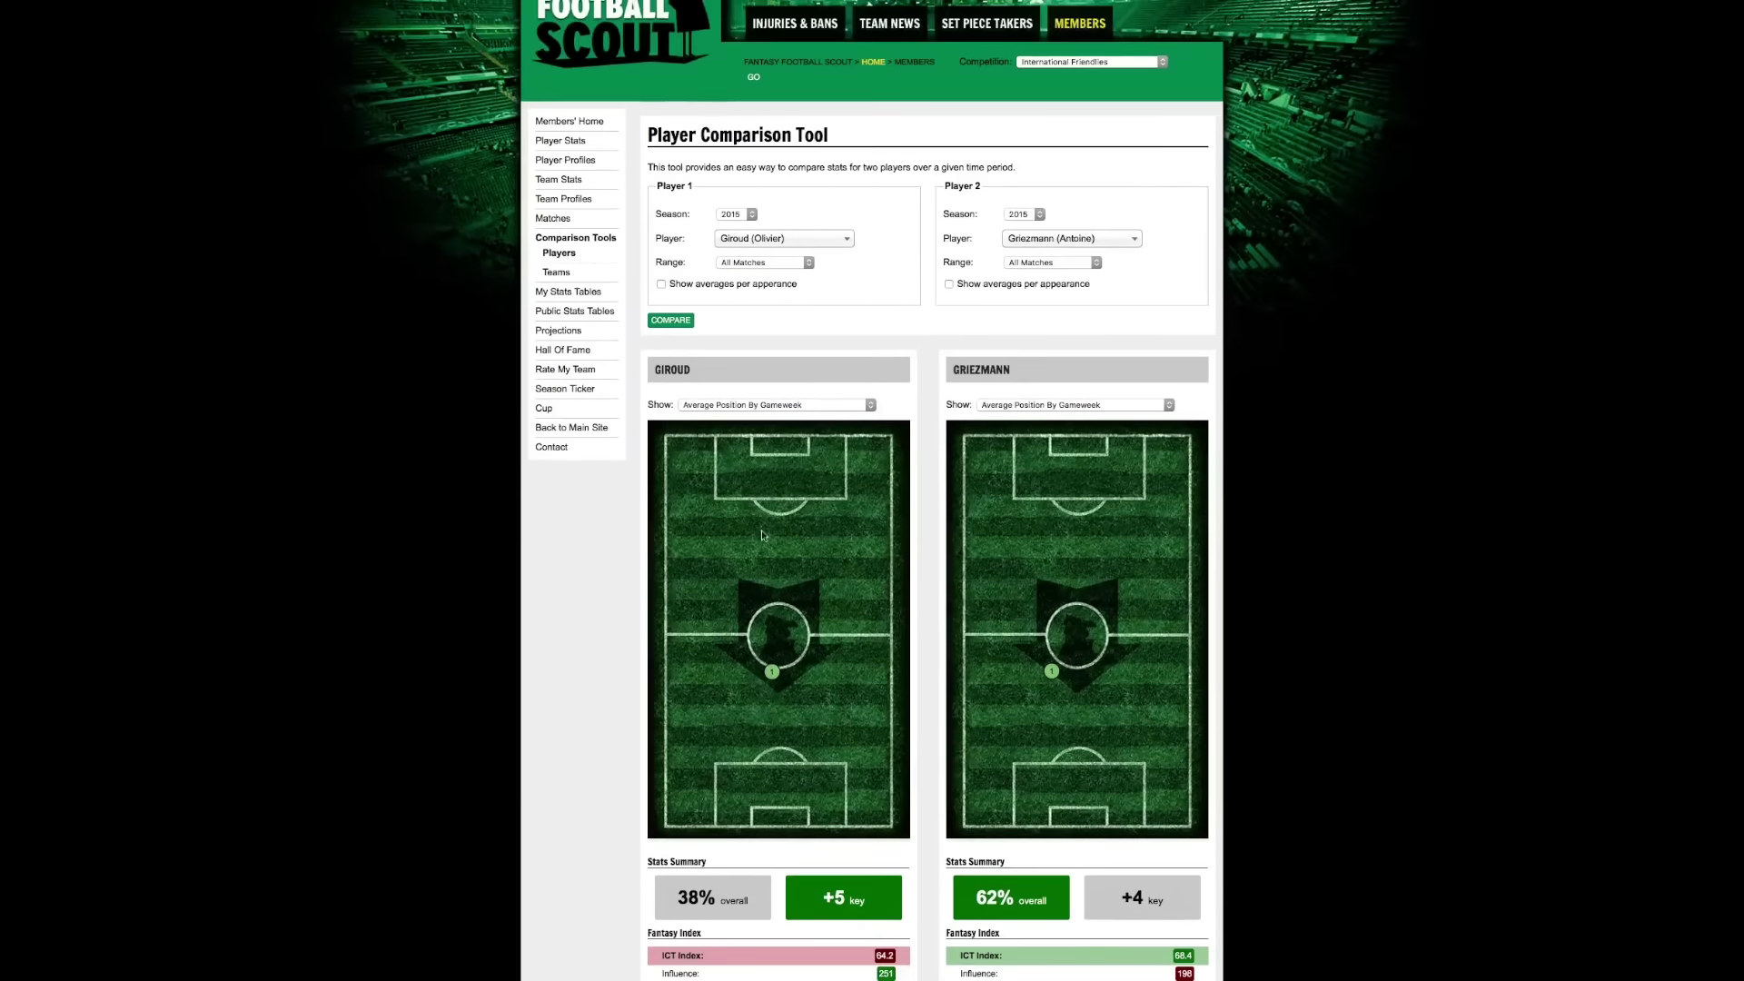
click(1019, 407)
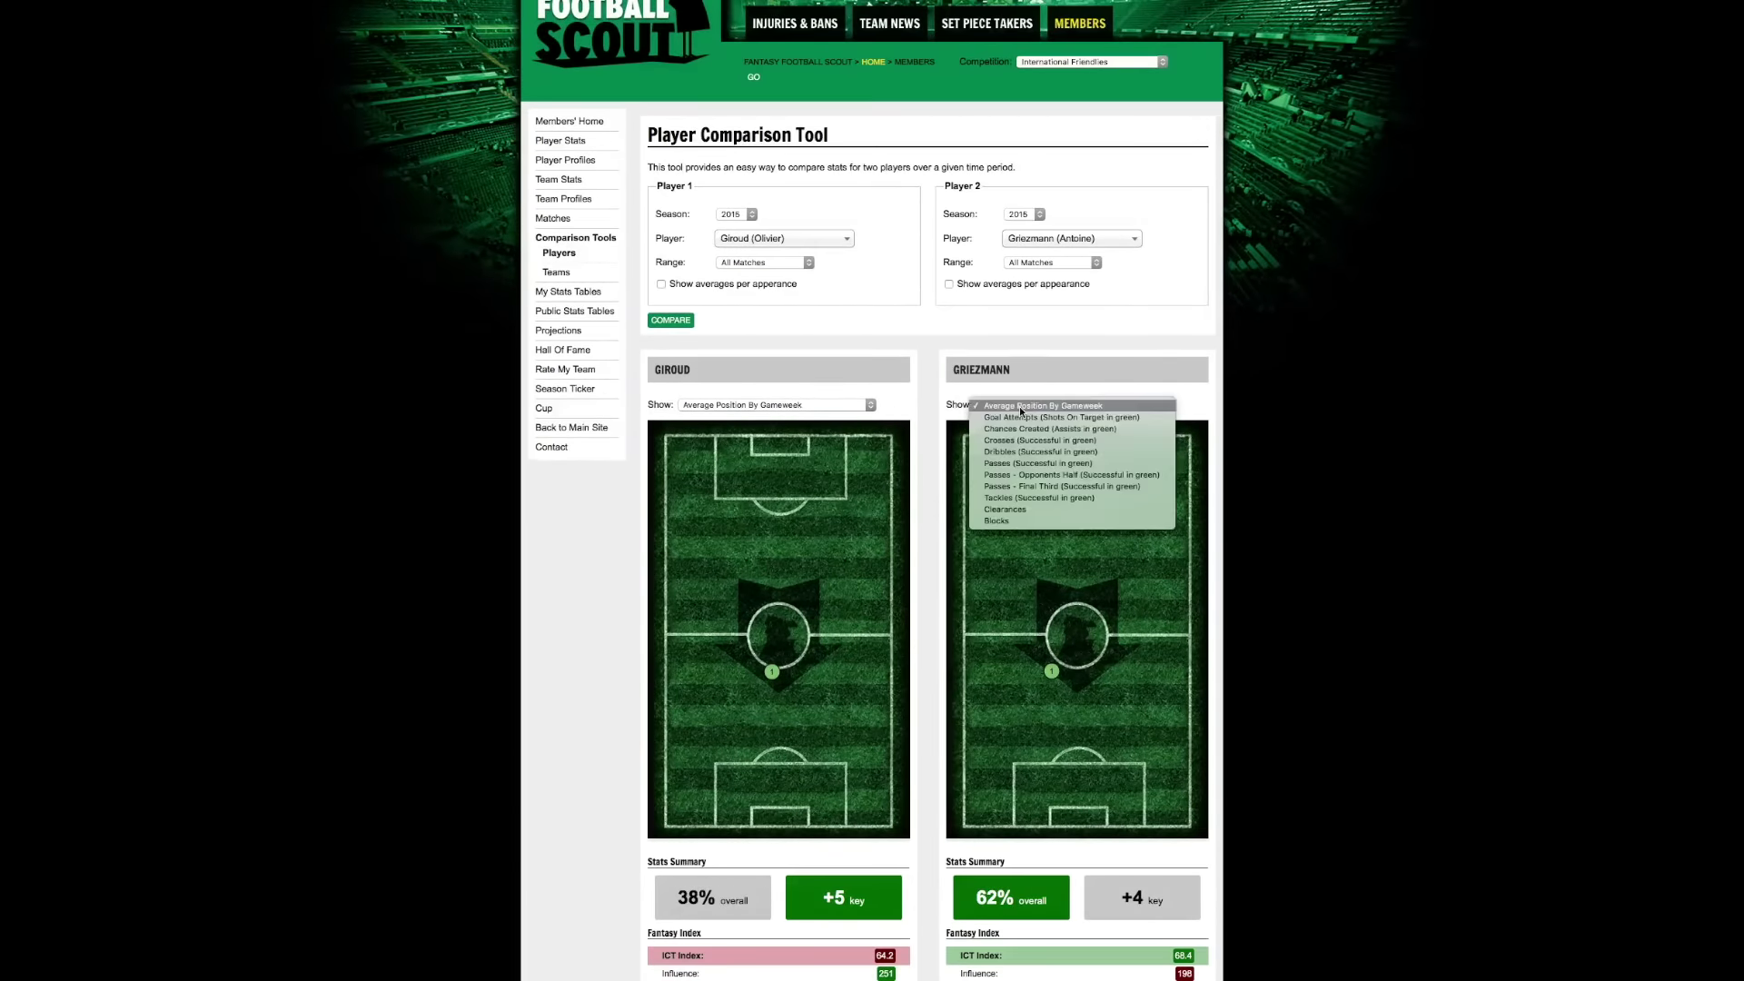
click(1017, 406)
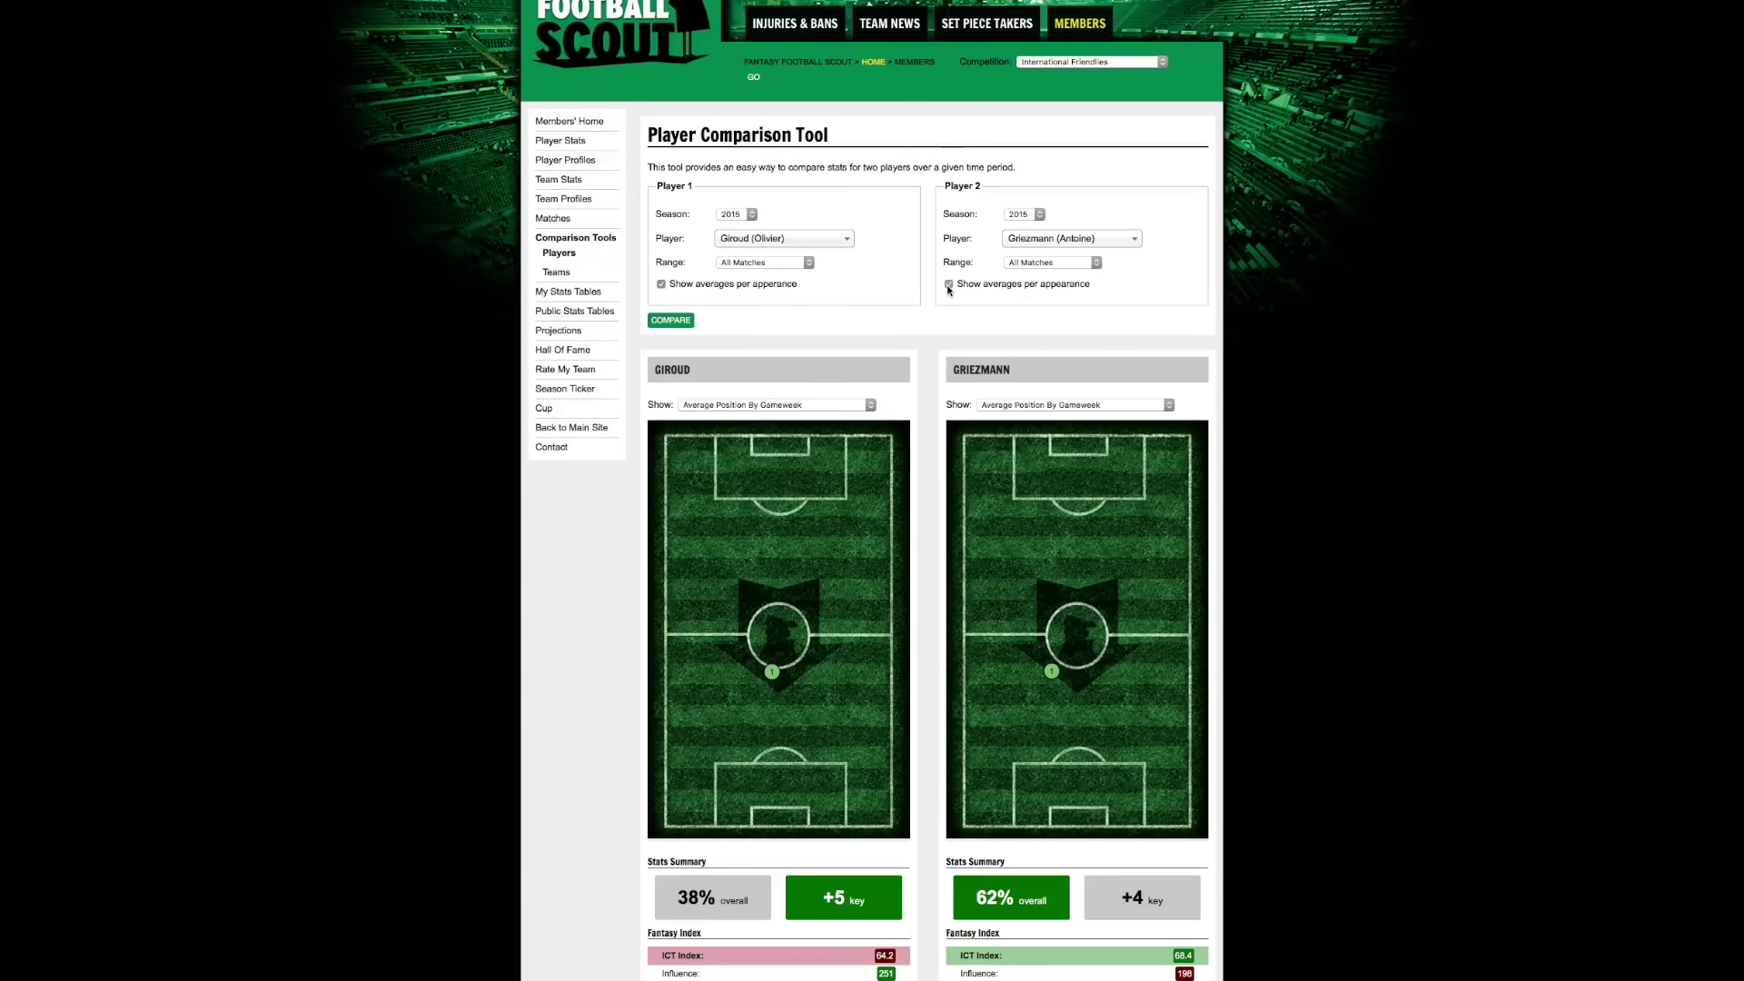
Keep Giroud (Olivier) as Player 1, then move to the Team Comparison Tool.
scroll(1051, 744, down, 3)
scroll(675, 415, up, 5)
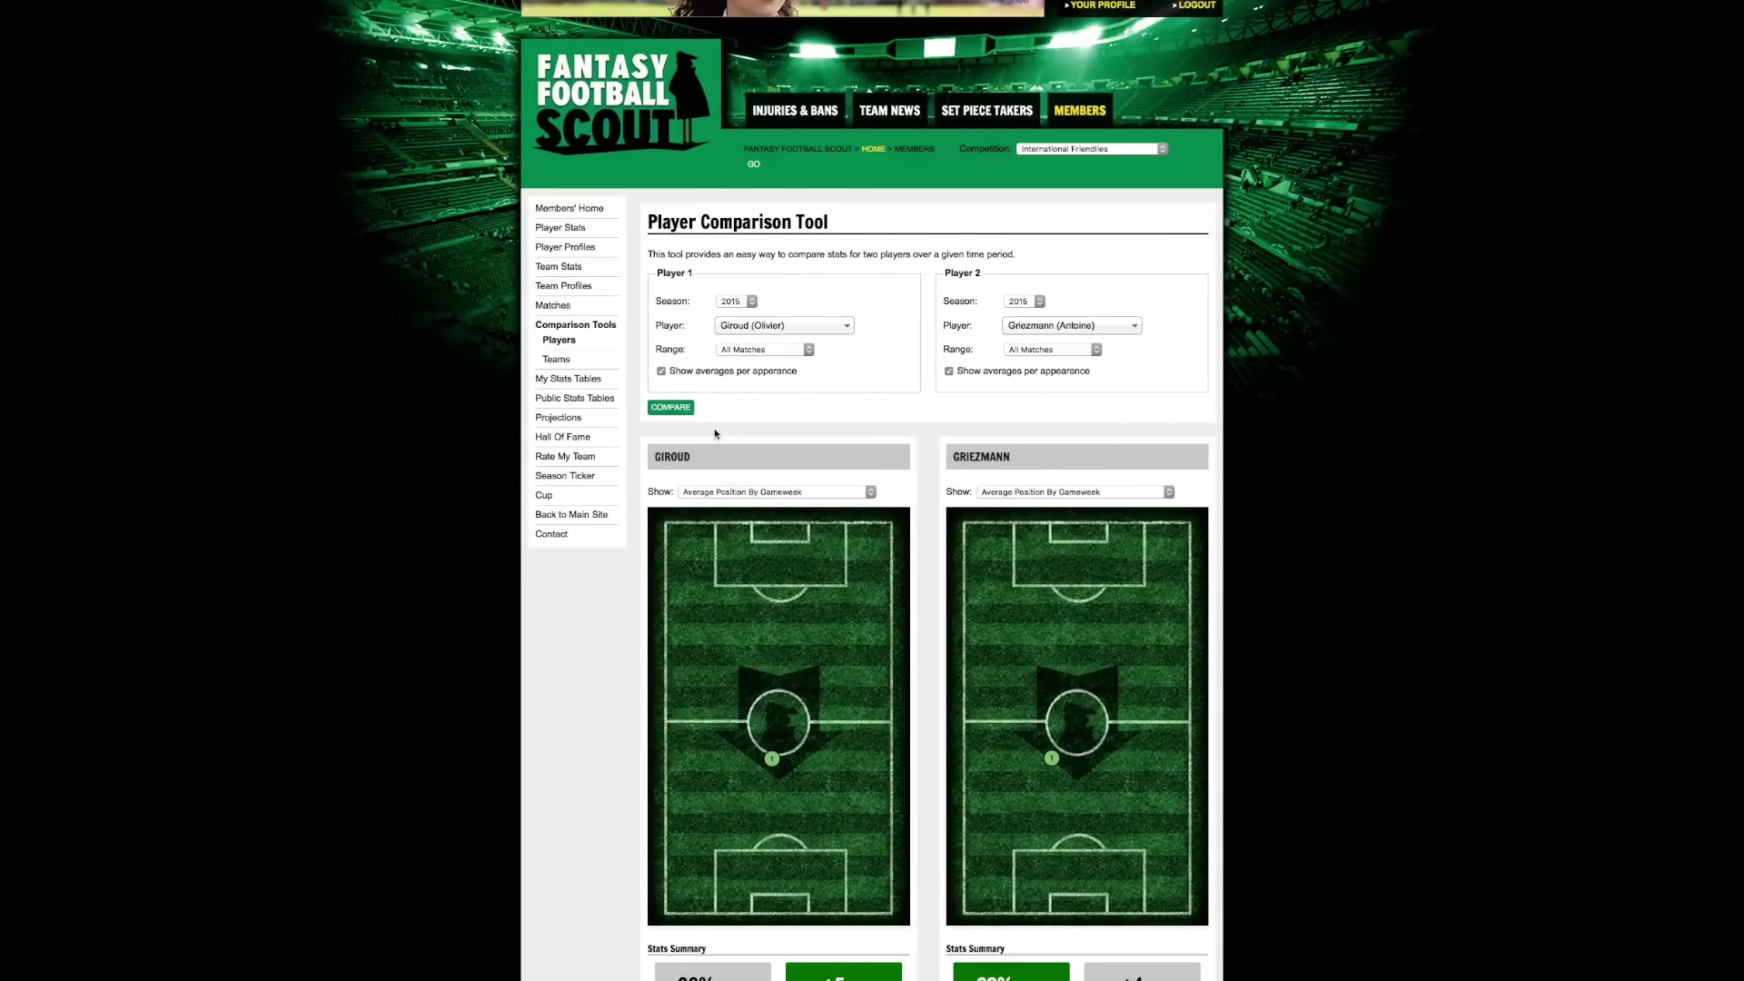
scroll(675, 415, up, 1)
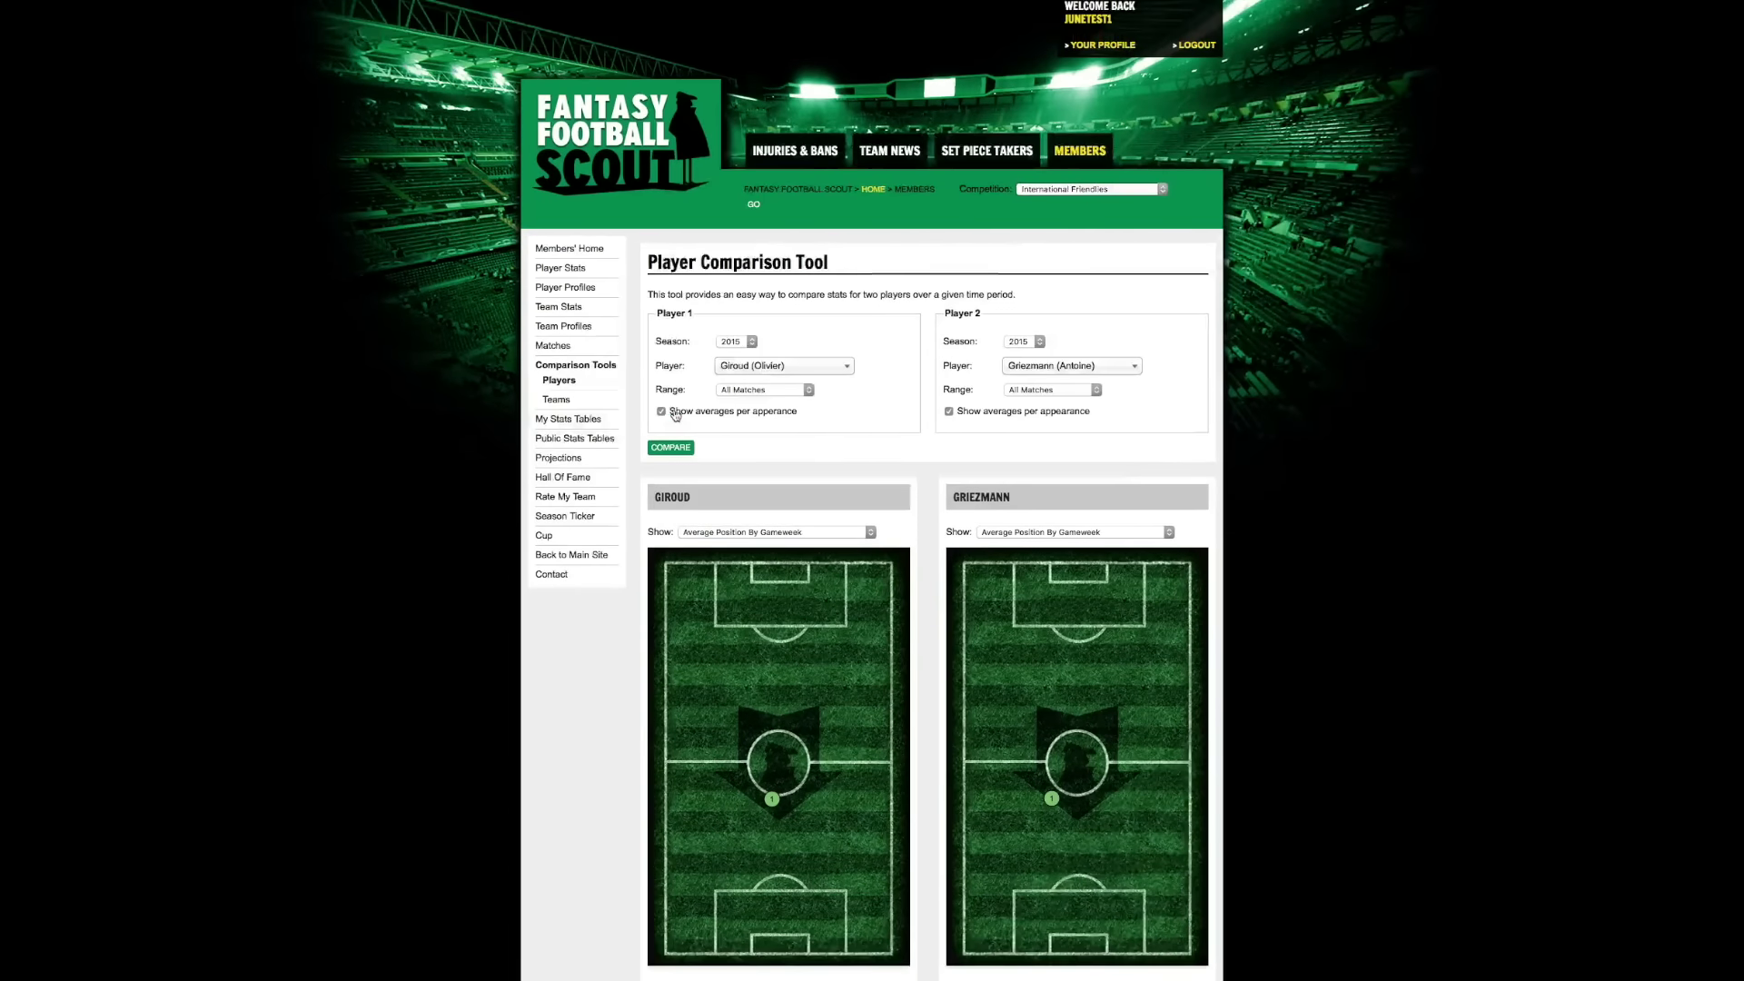
scroll(789, 524, down, 5)
scroll(790, 524, up, 4)
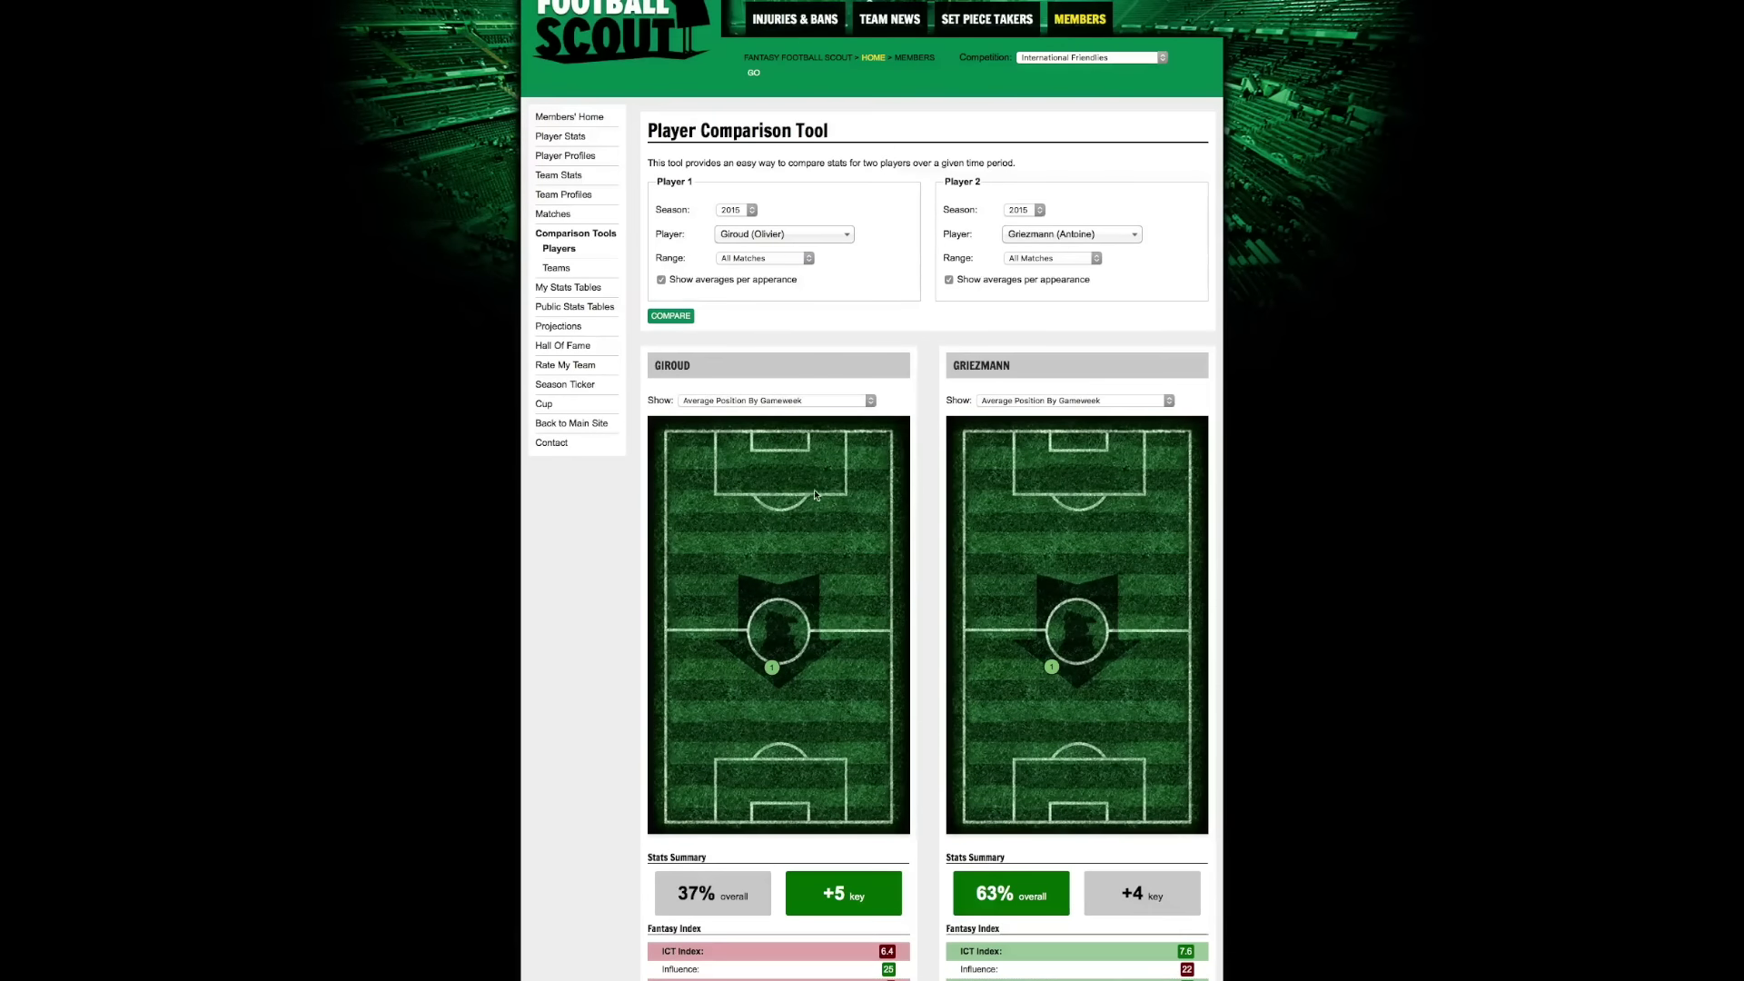
click(820, 242)
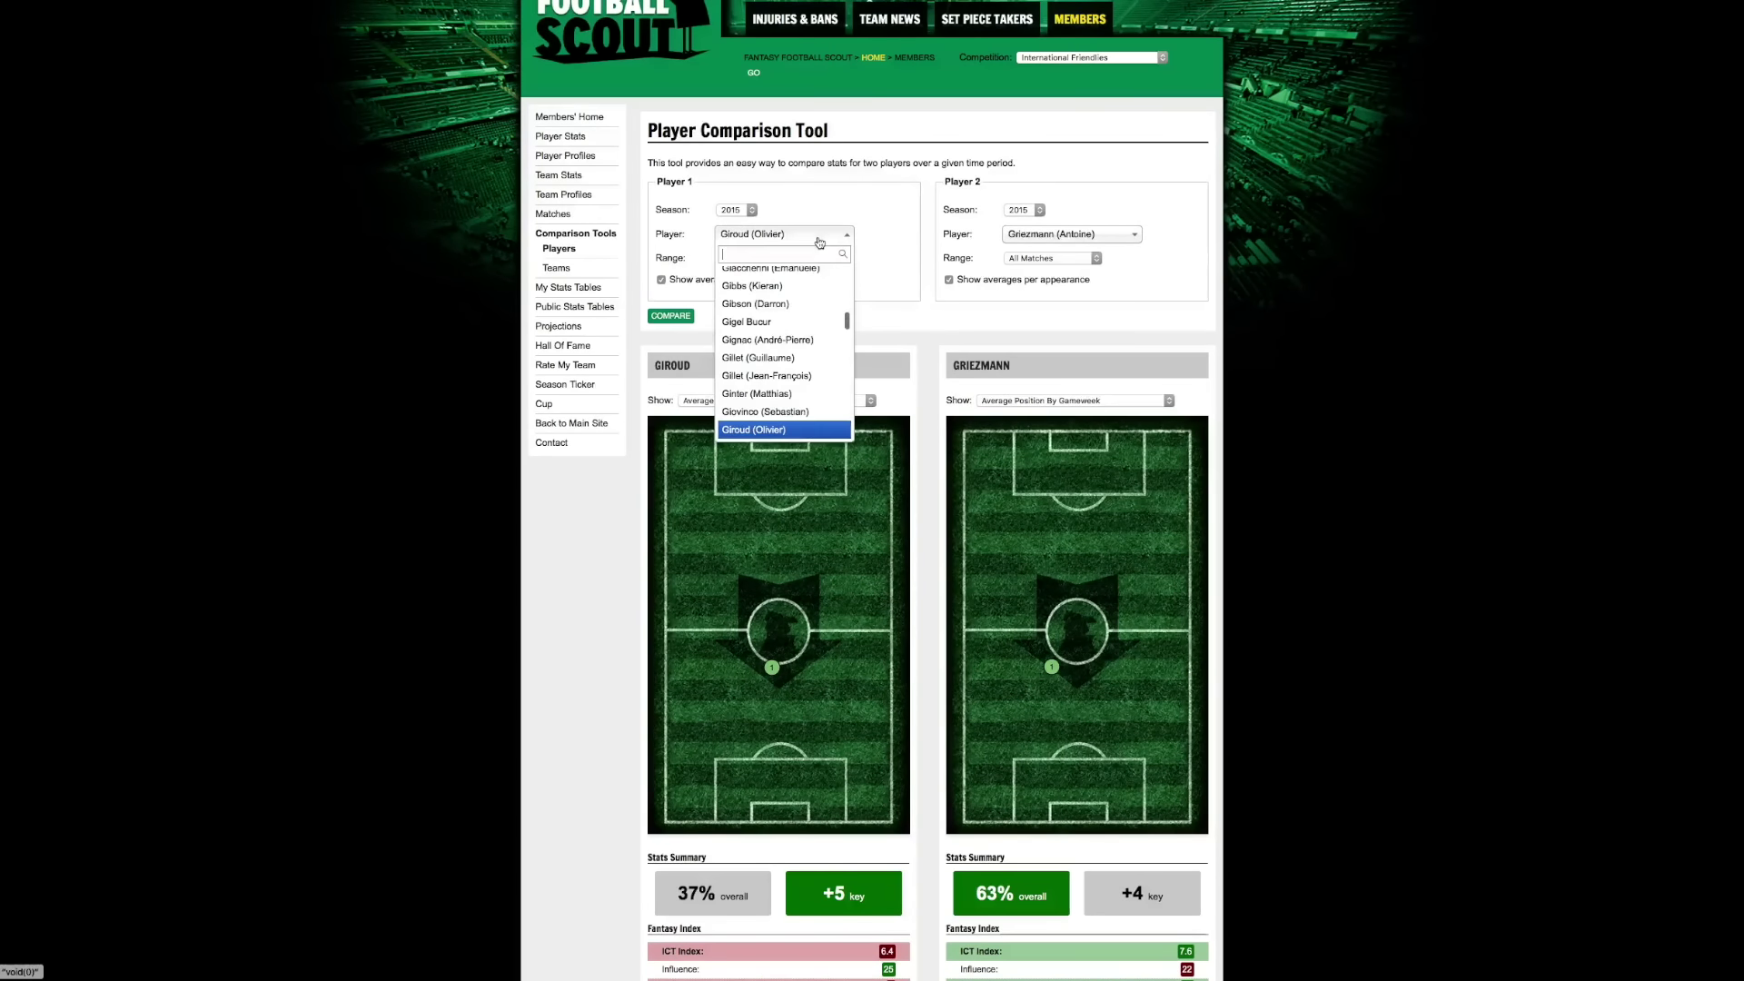
click(861, 215)
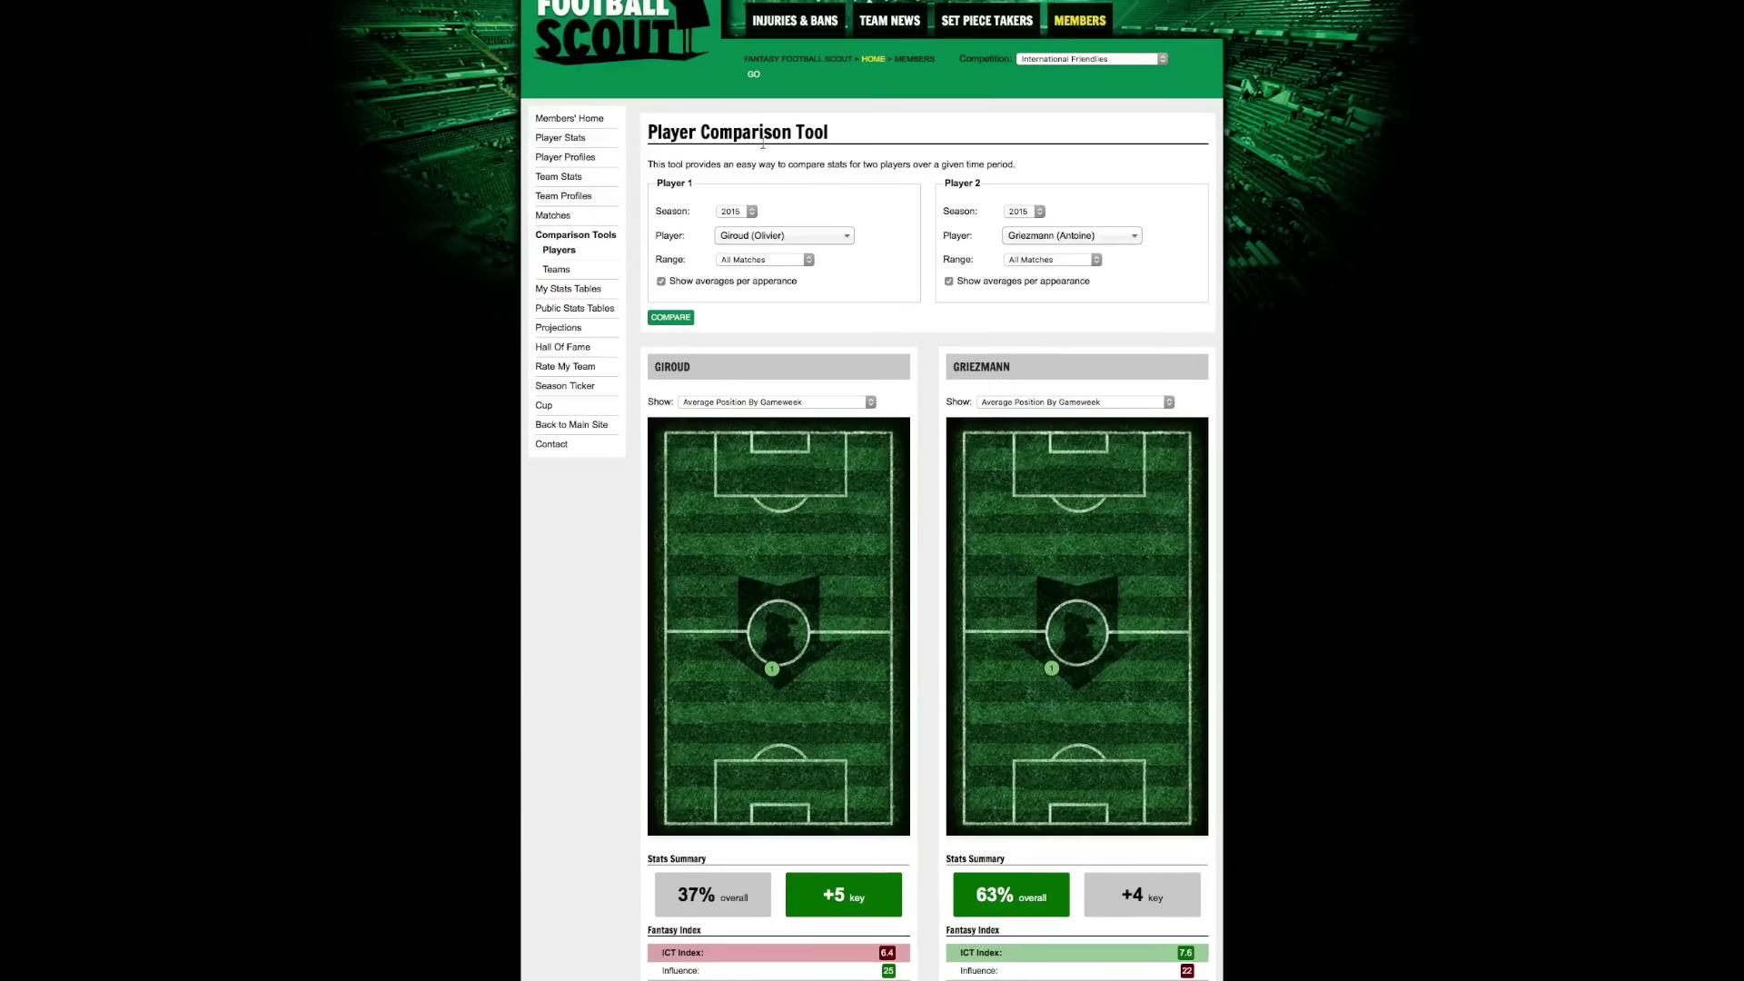
click(556, 273)
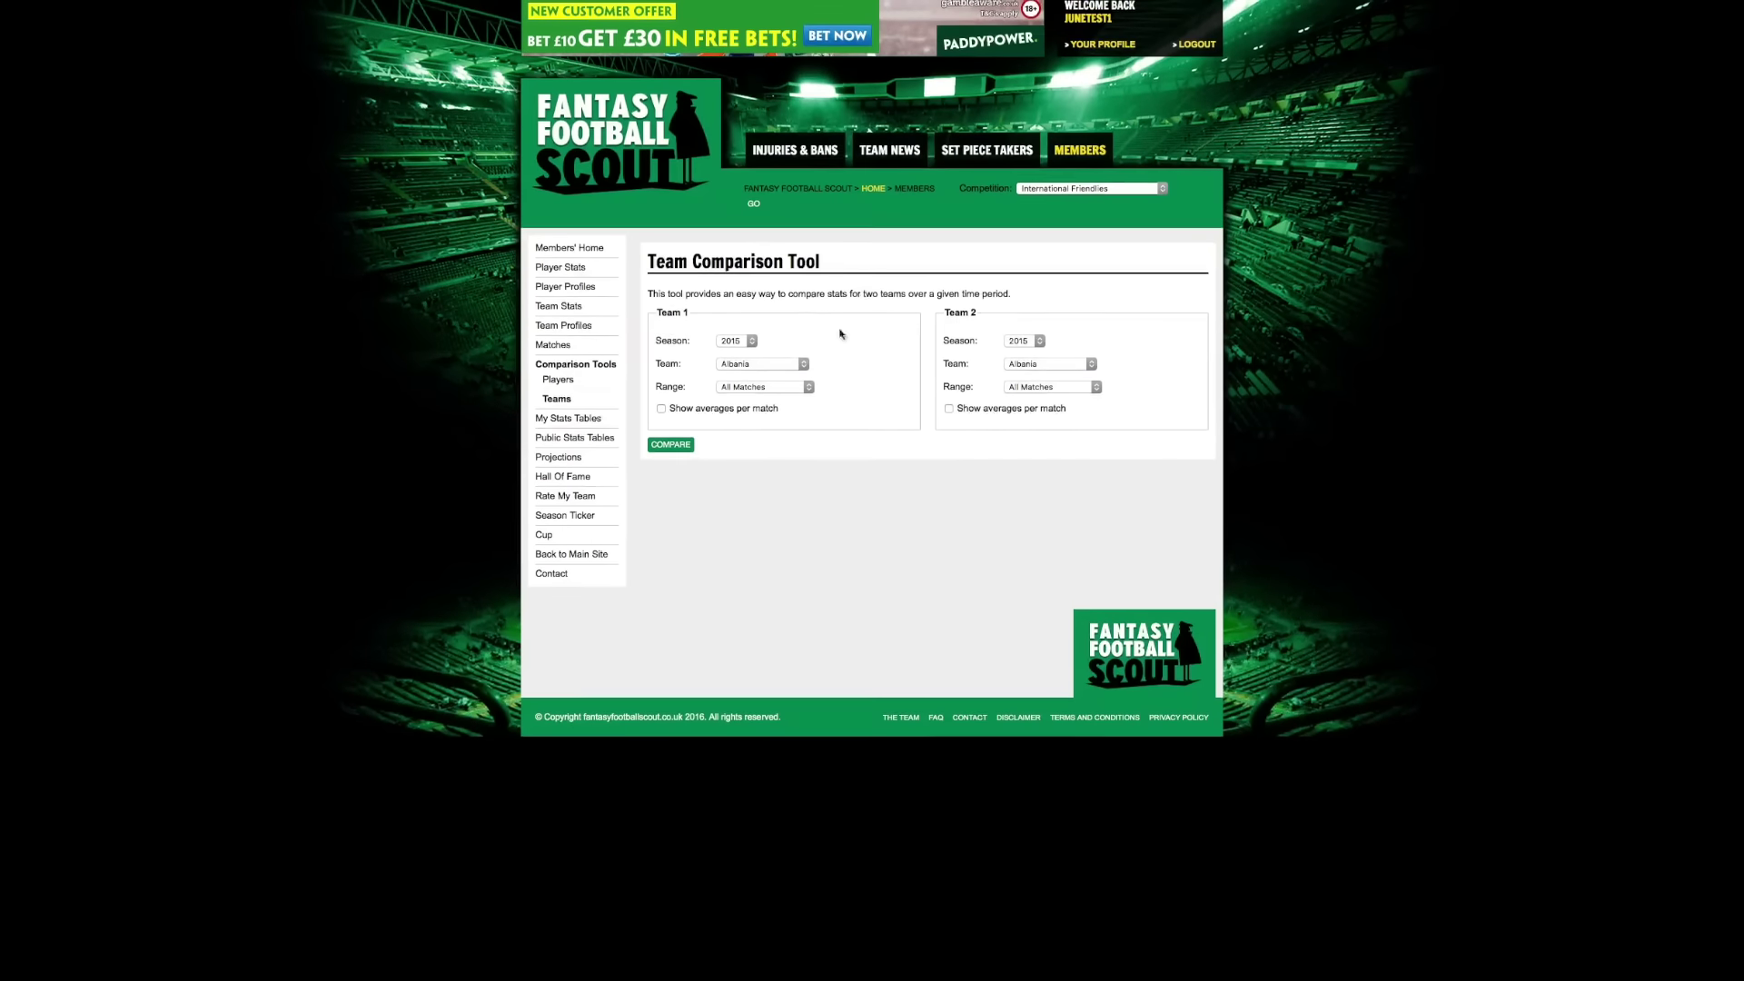
Compare France as Team 1 against England as Team 2 and review the goal plots.
click(761, 364)
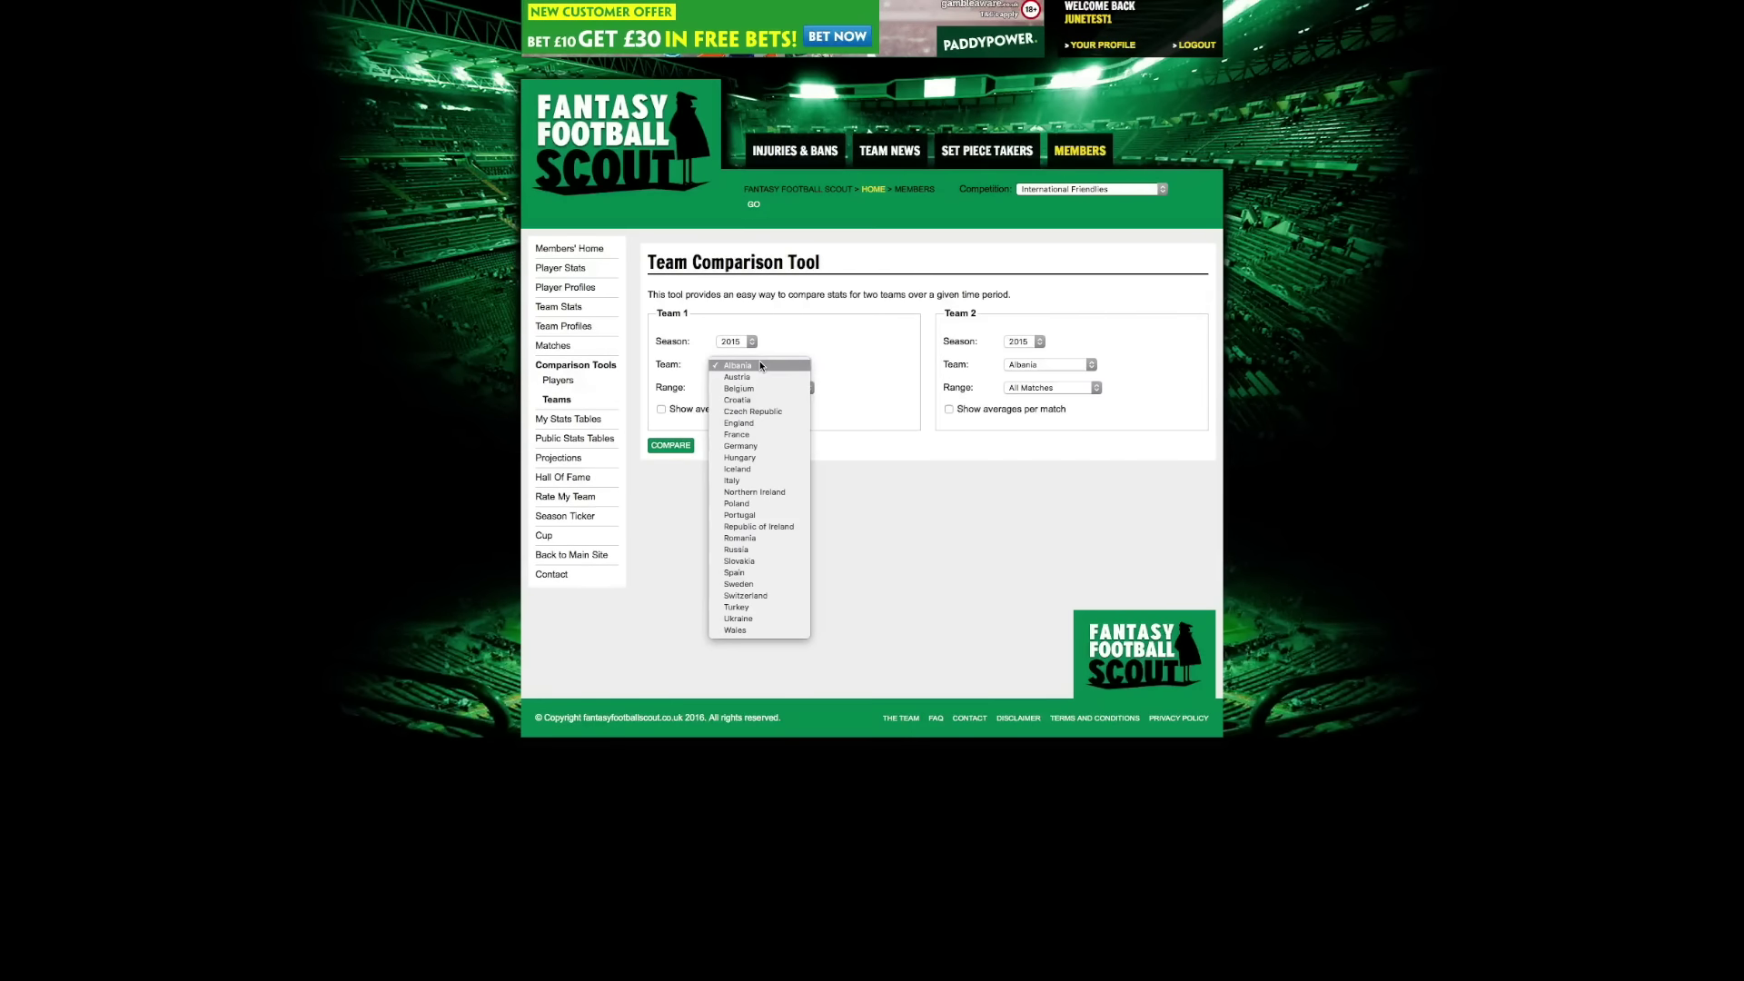
key(f)
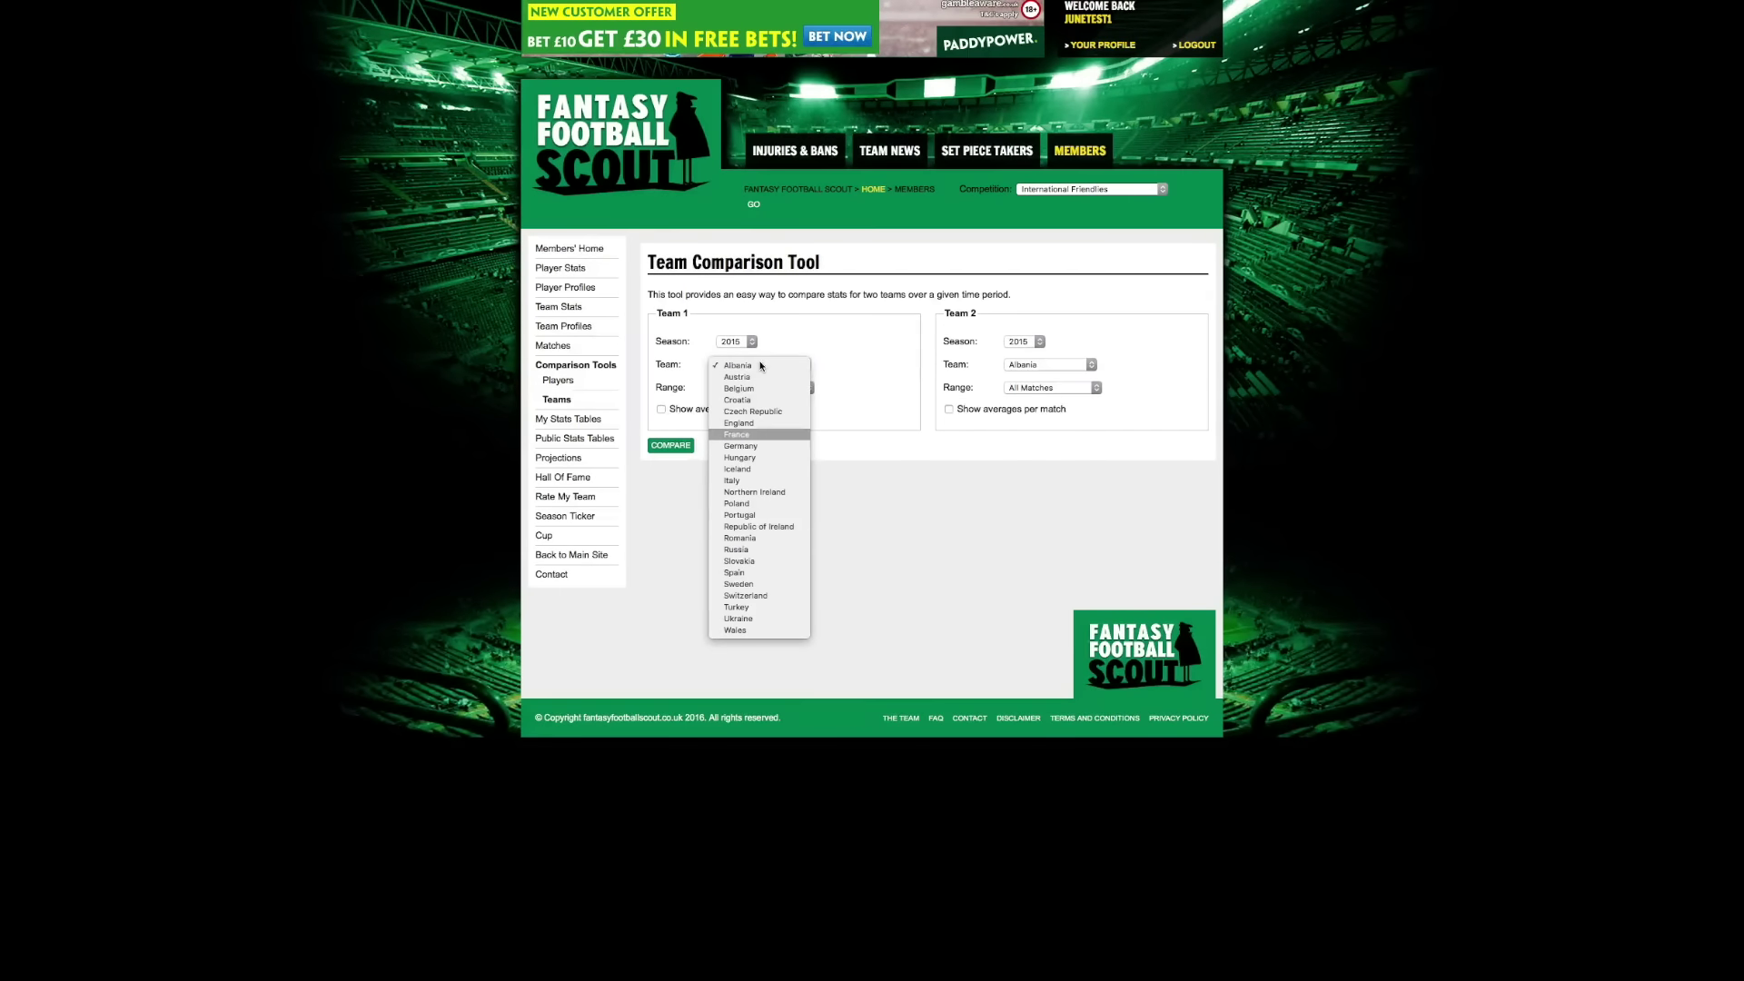
click(758, 435)
click(1013, 372)
key(e)
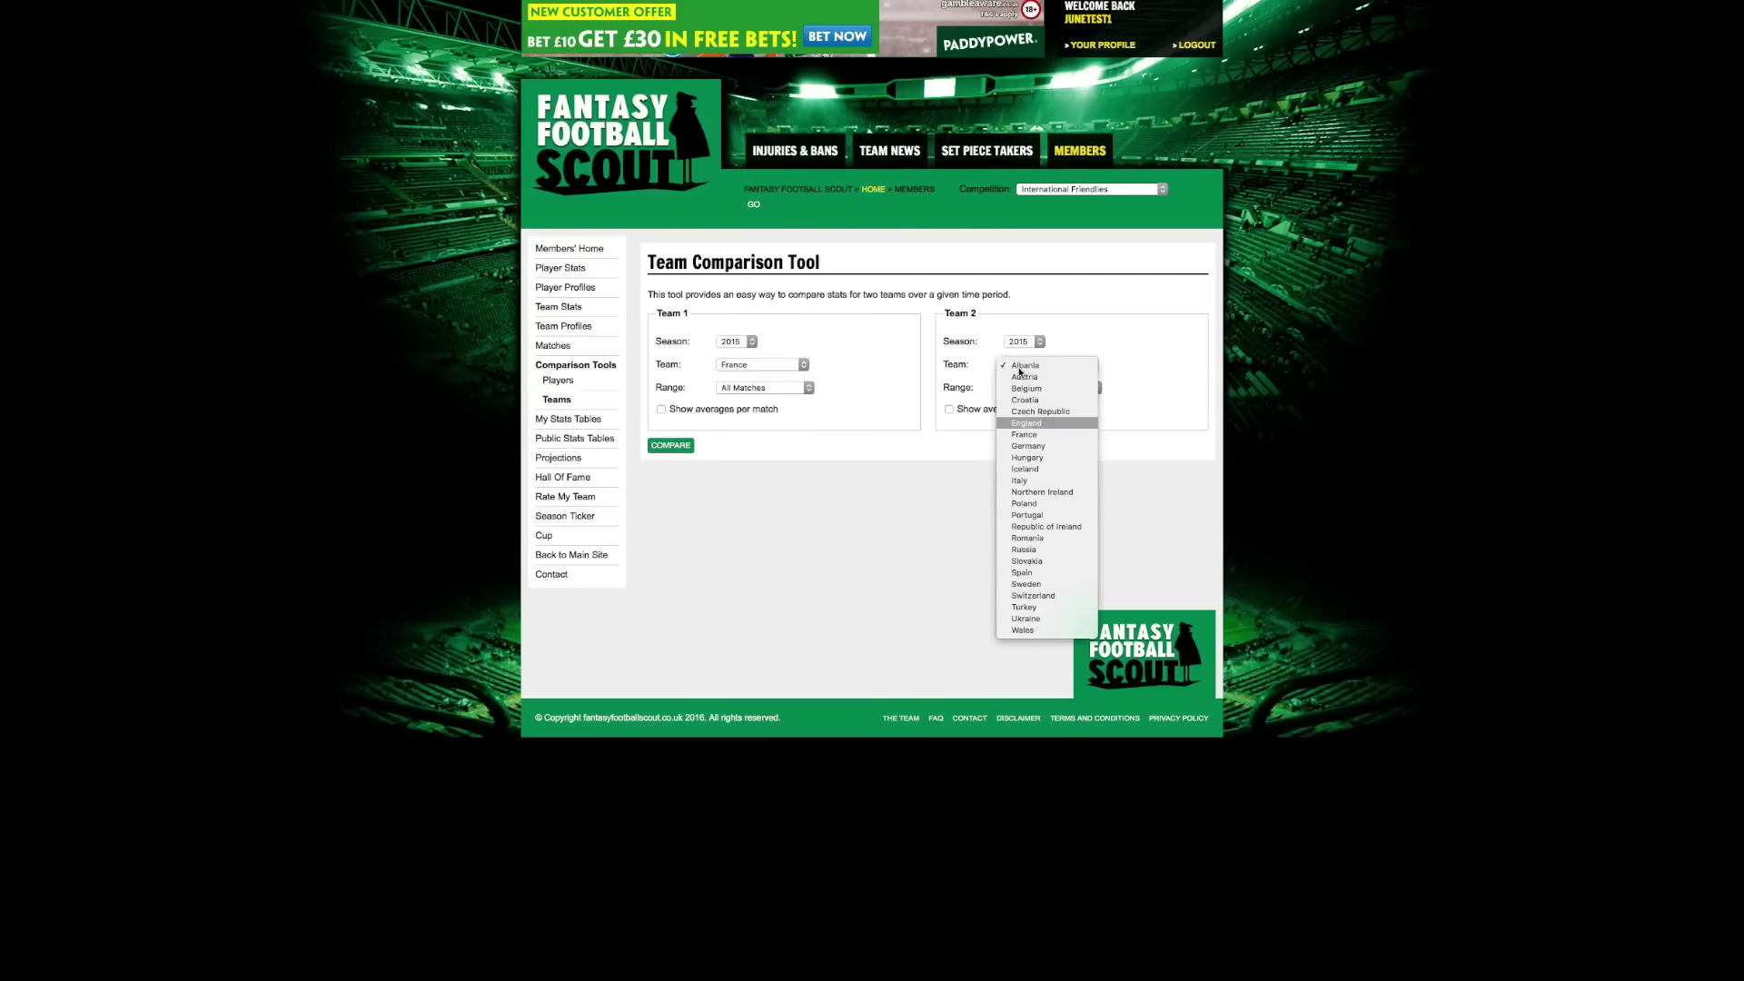
click(1026, 423)
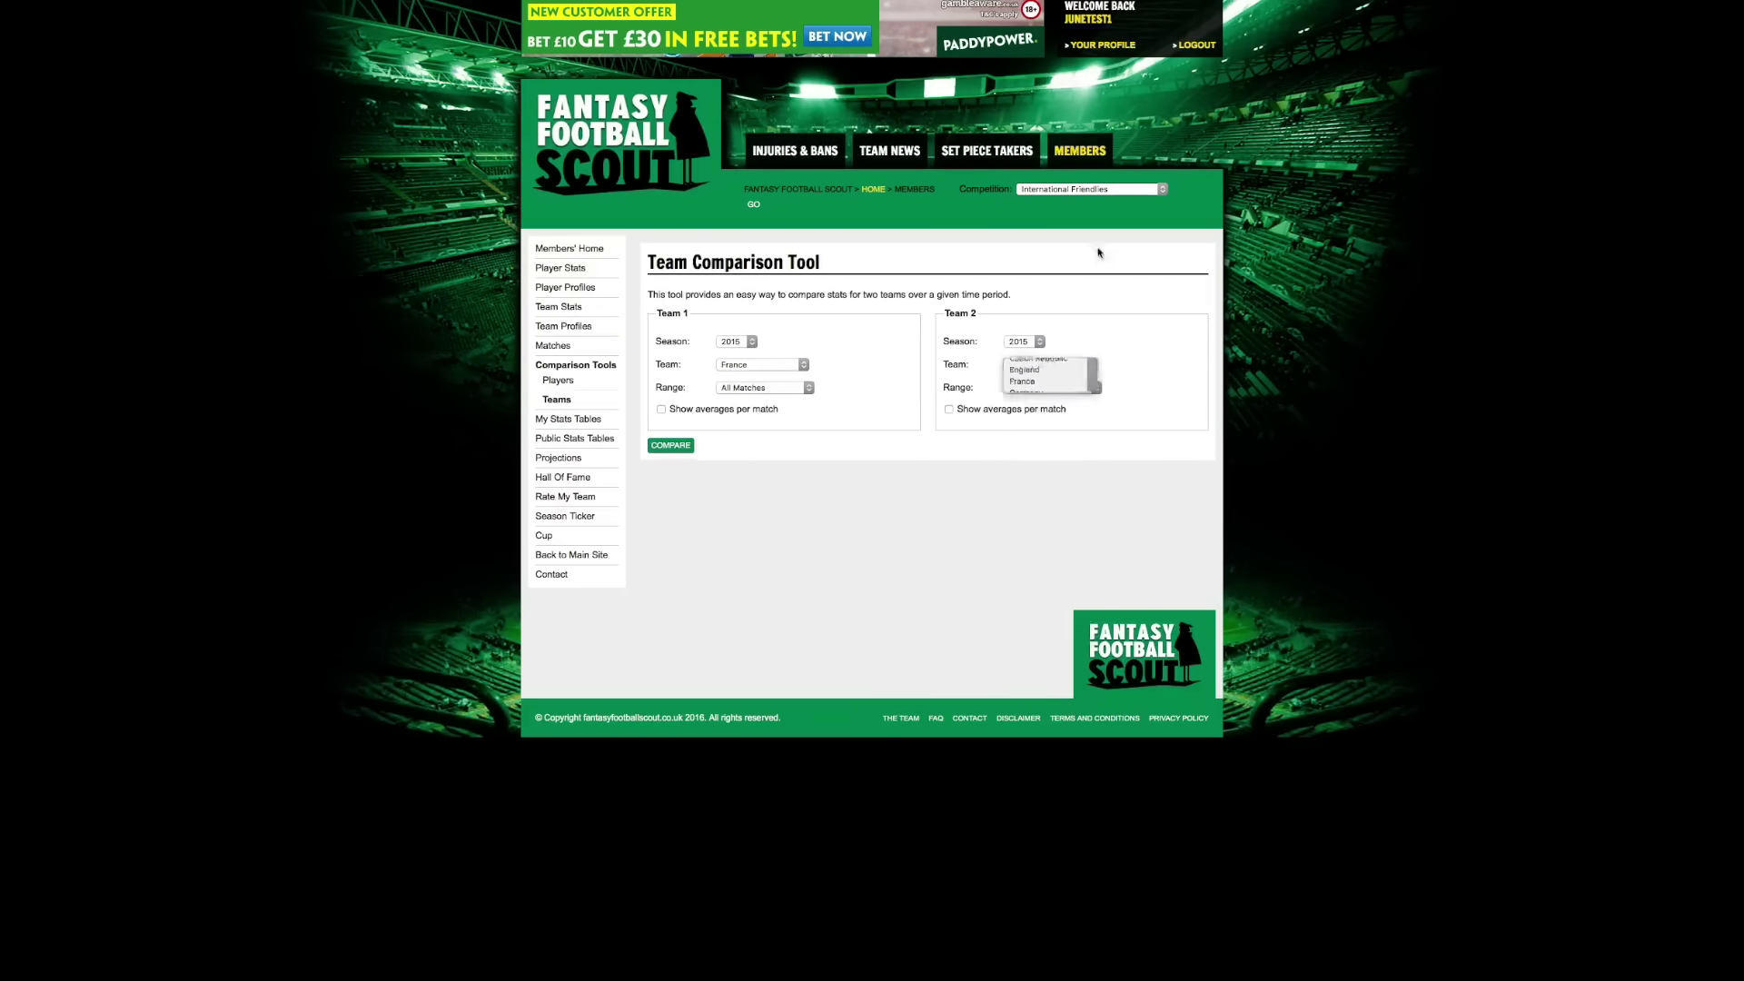
click(672, 446)
scroll(809, 407, down, 2)
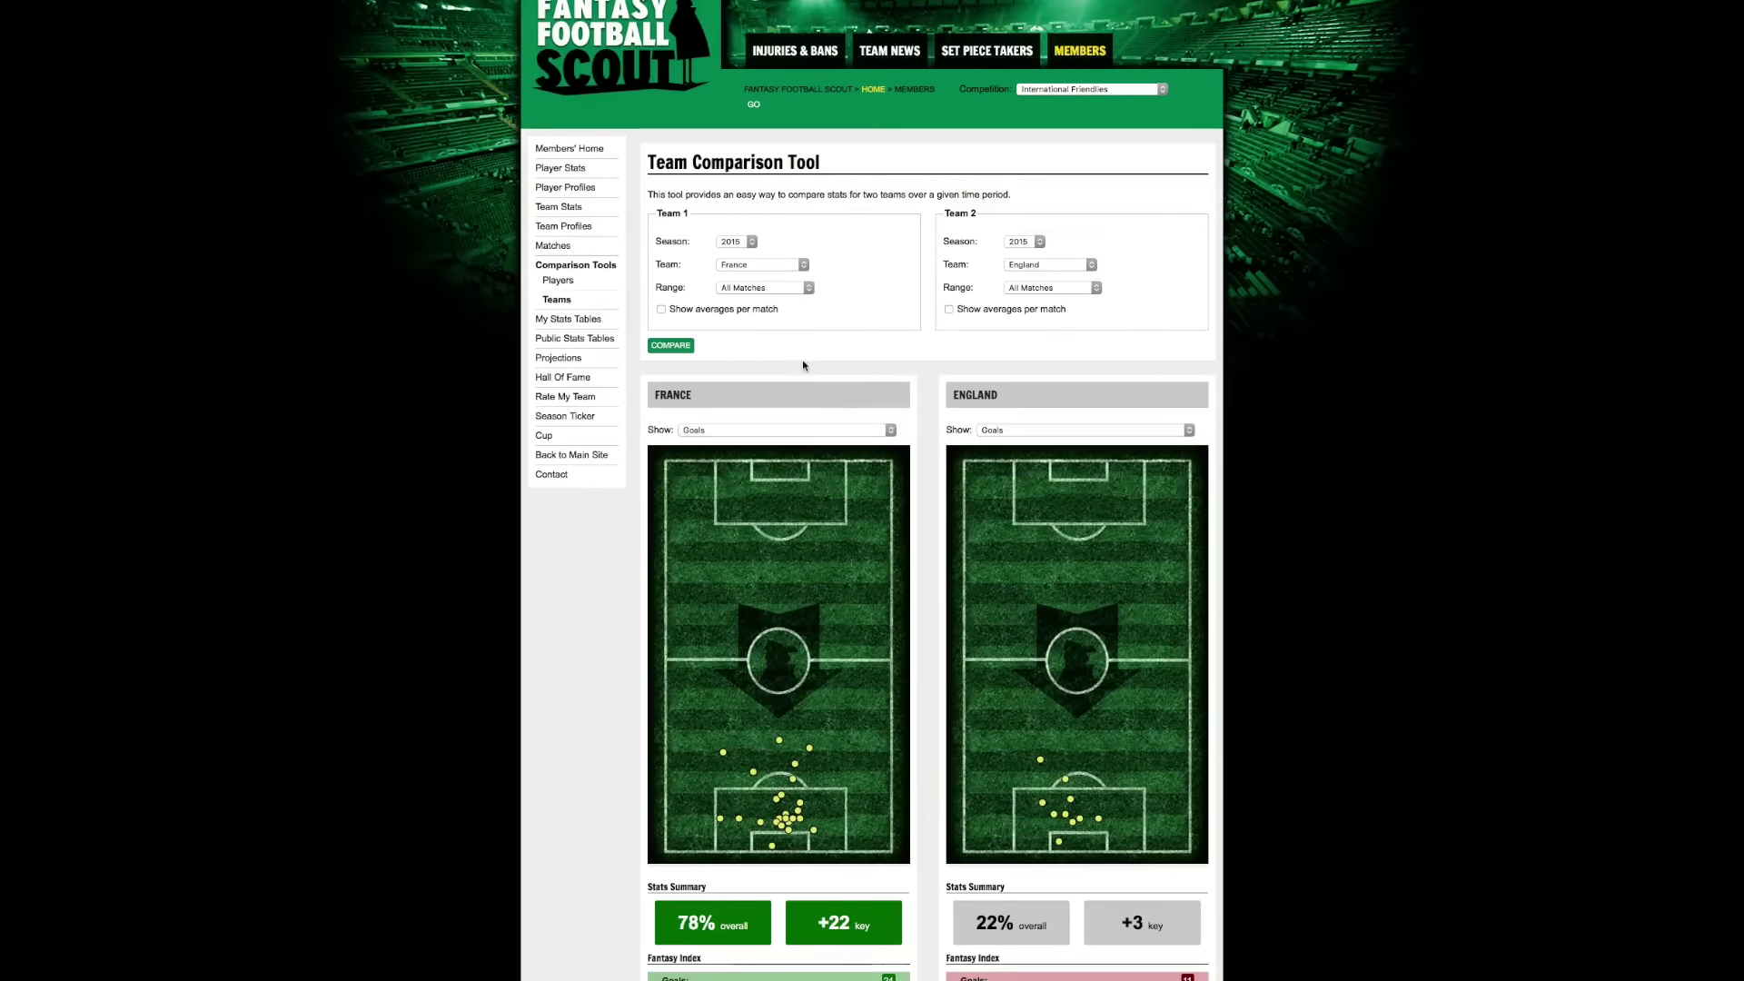
scroll(803, 365, down, 1)
scroll(690, 377, up, 2)
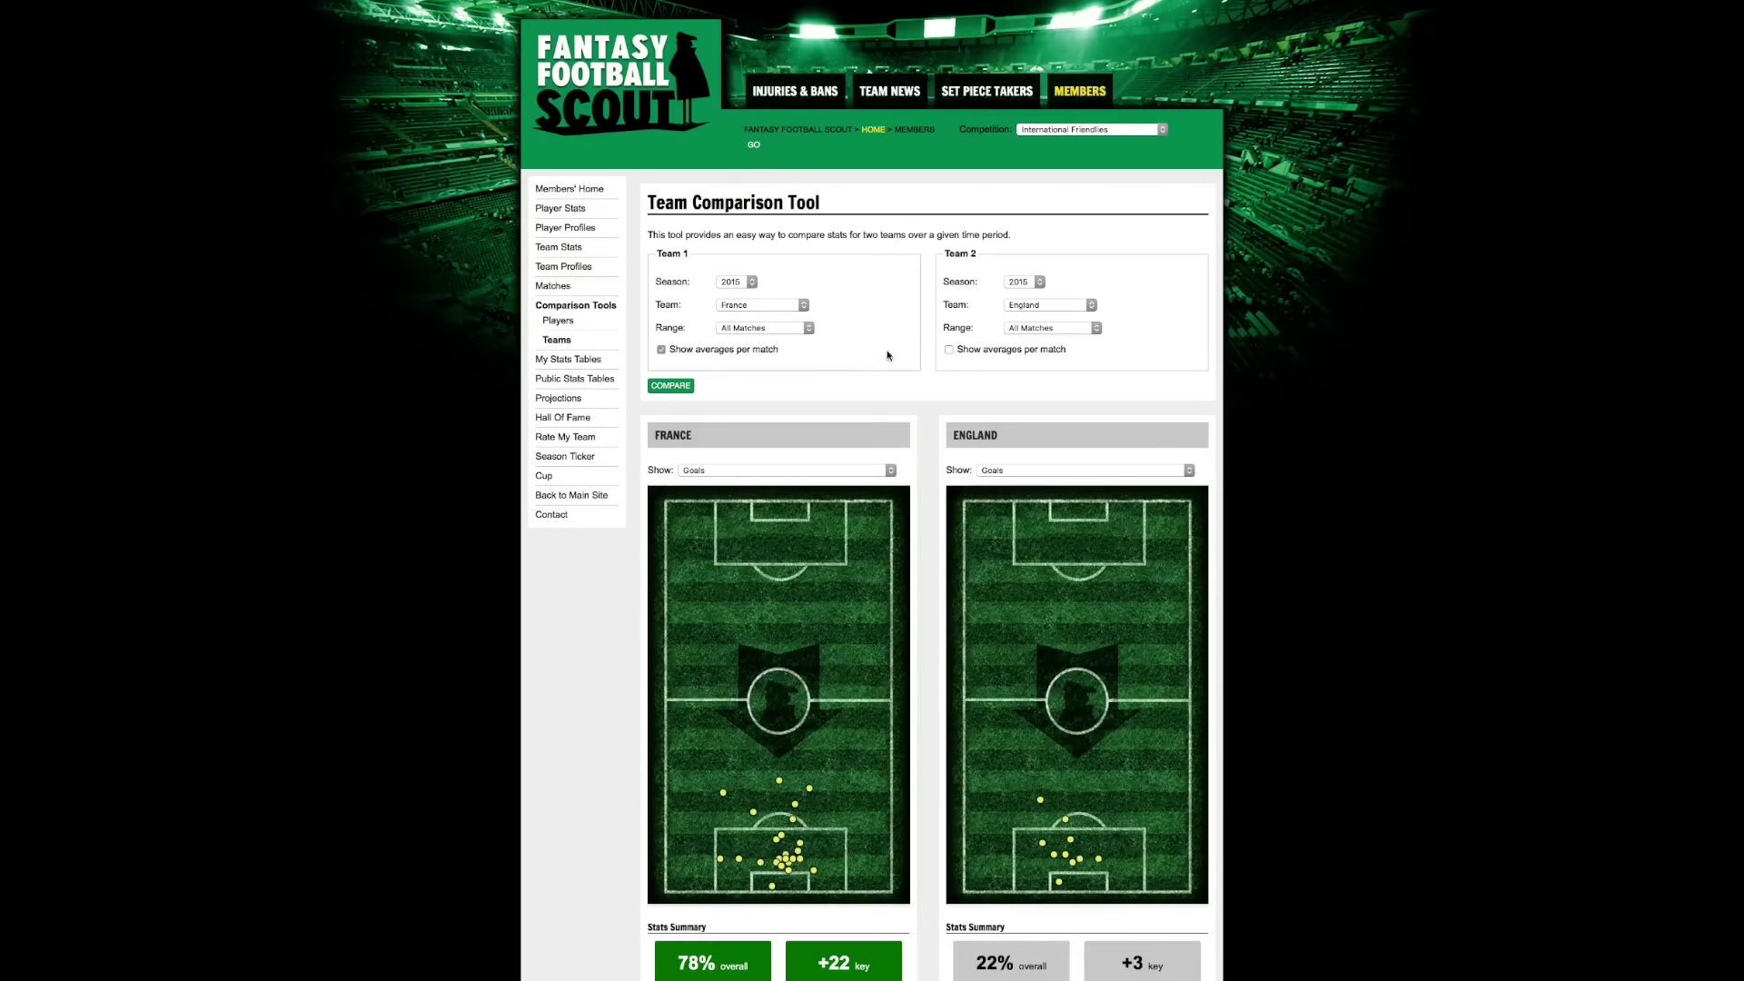
Rerun France versus England with per-match averages and scroll through every stat section.
click(672, 385)
scroll(848, 380, down, 4)
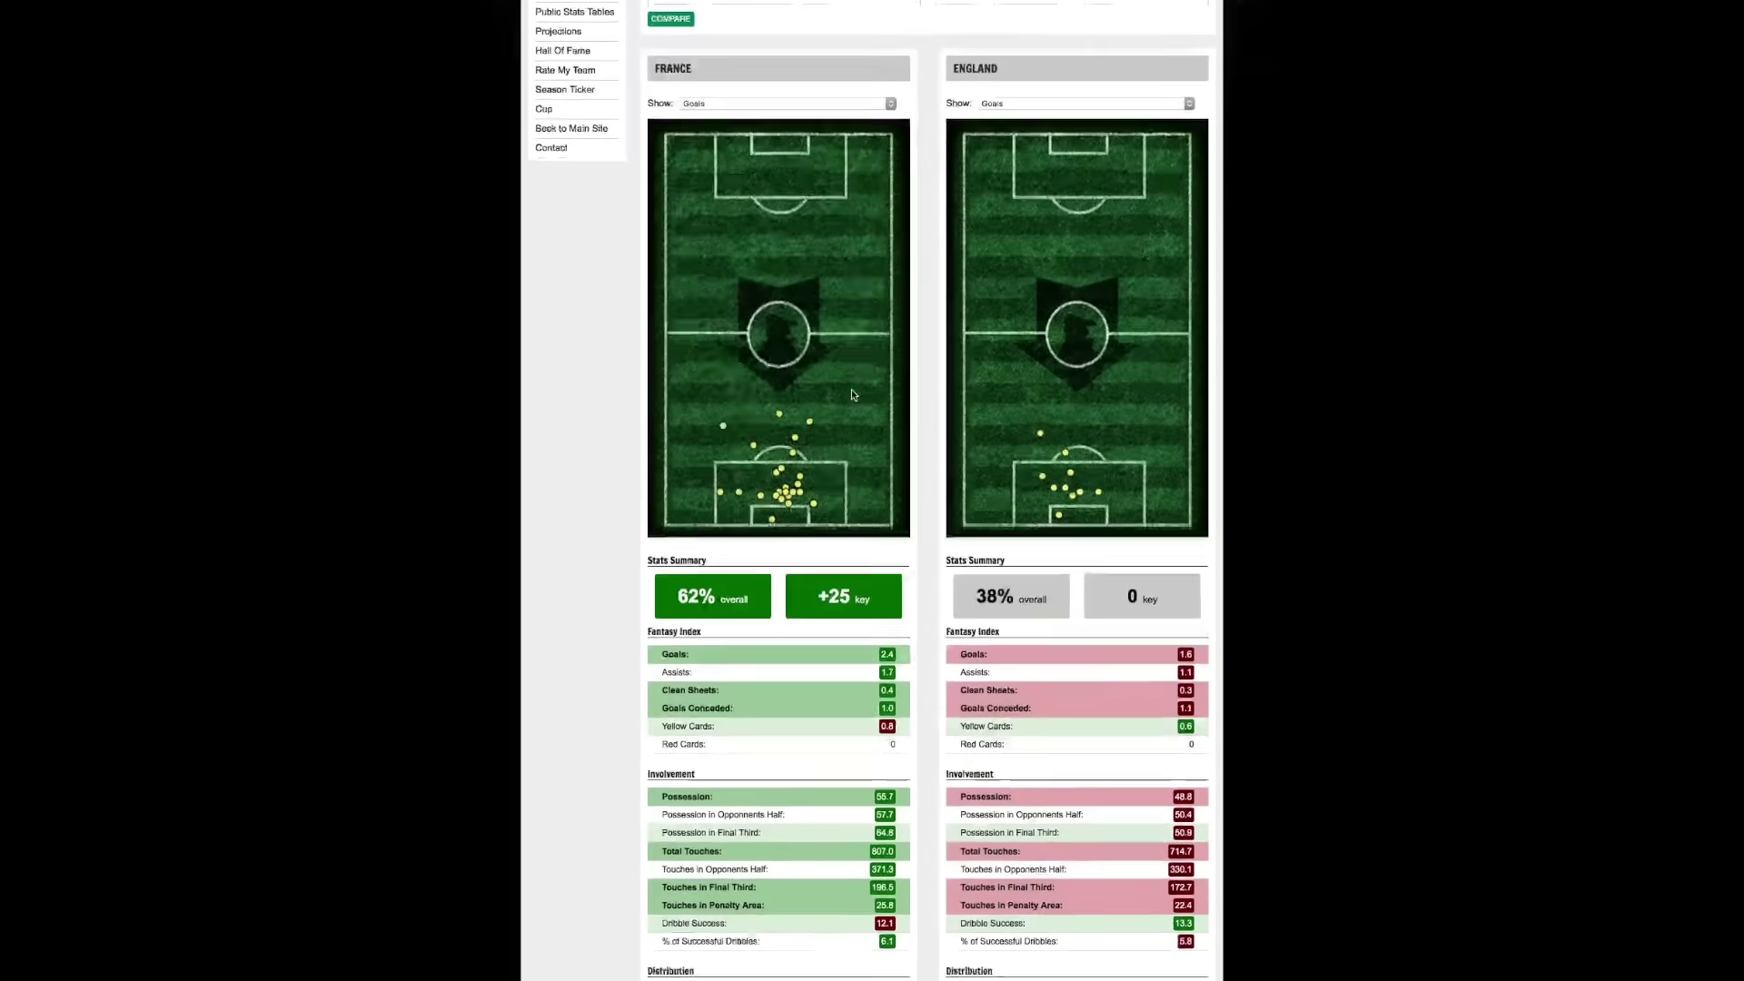
scroll(852, 393, down, 5)
scroll(852, 393, up, 3)
scroll(852, 392, down, 6)
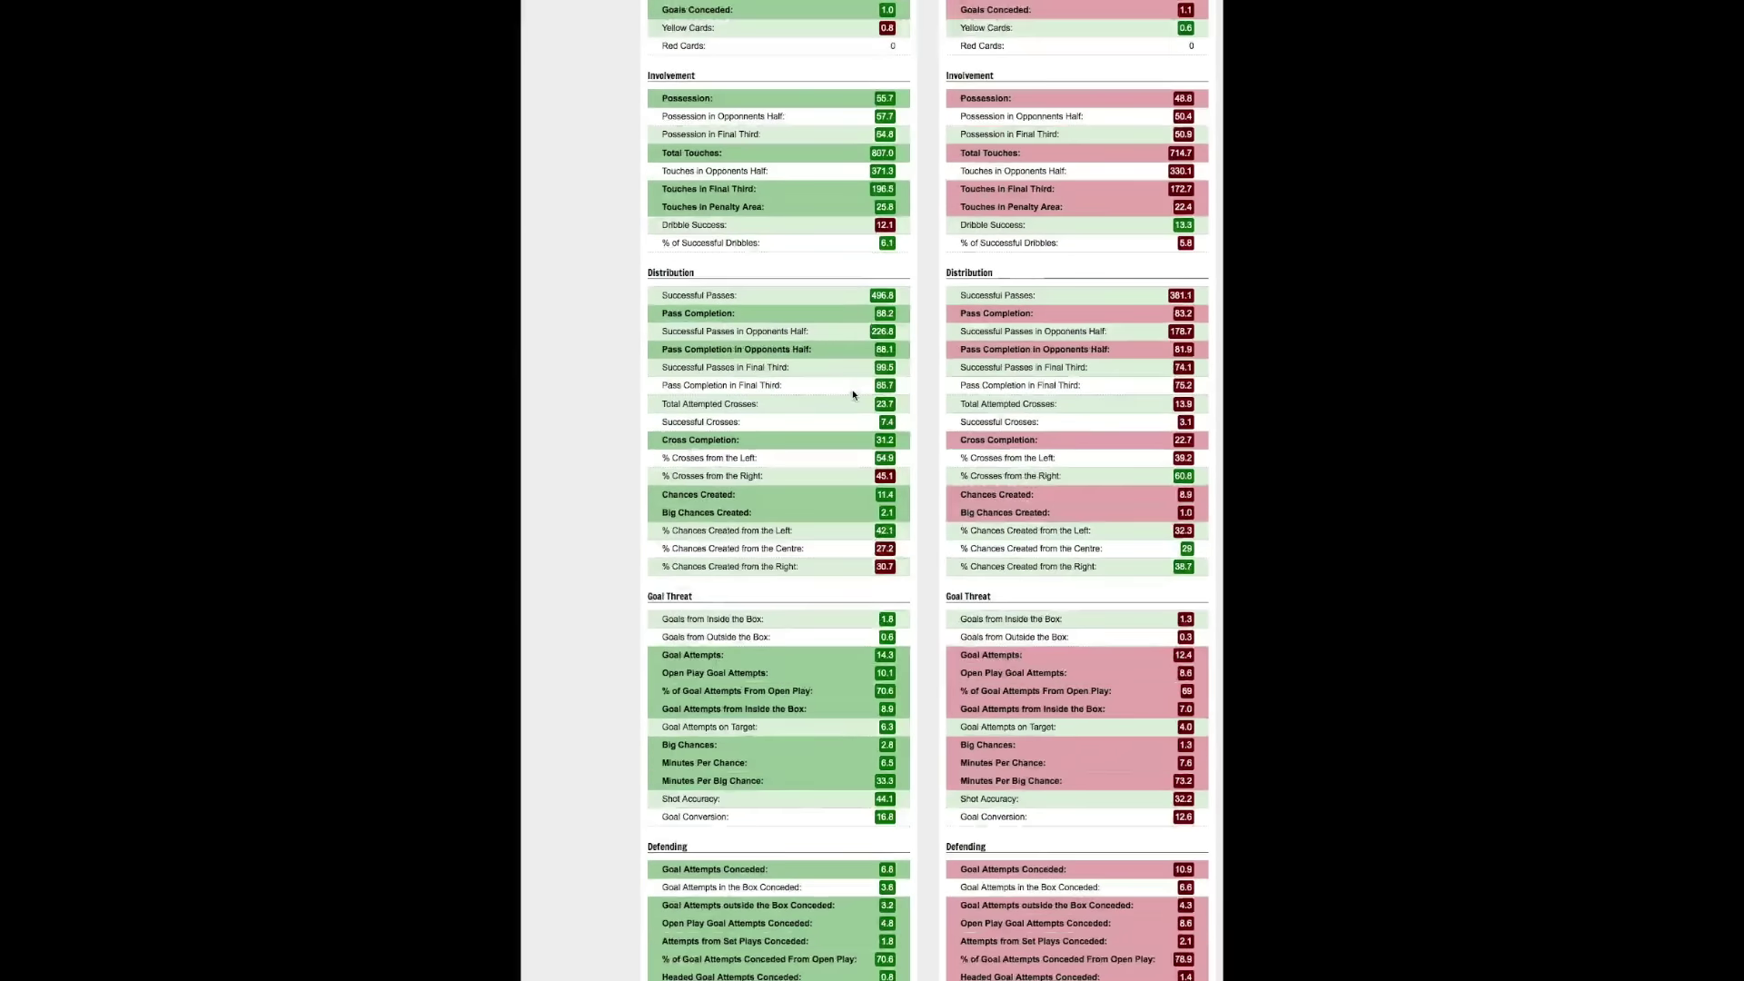
scroll(854, 394, down, 6)
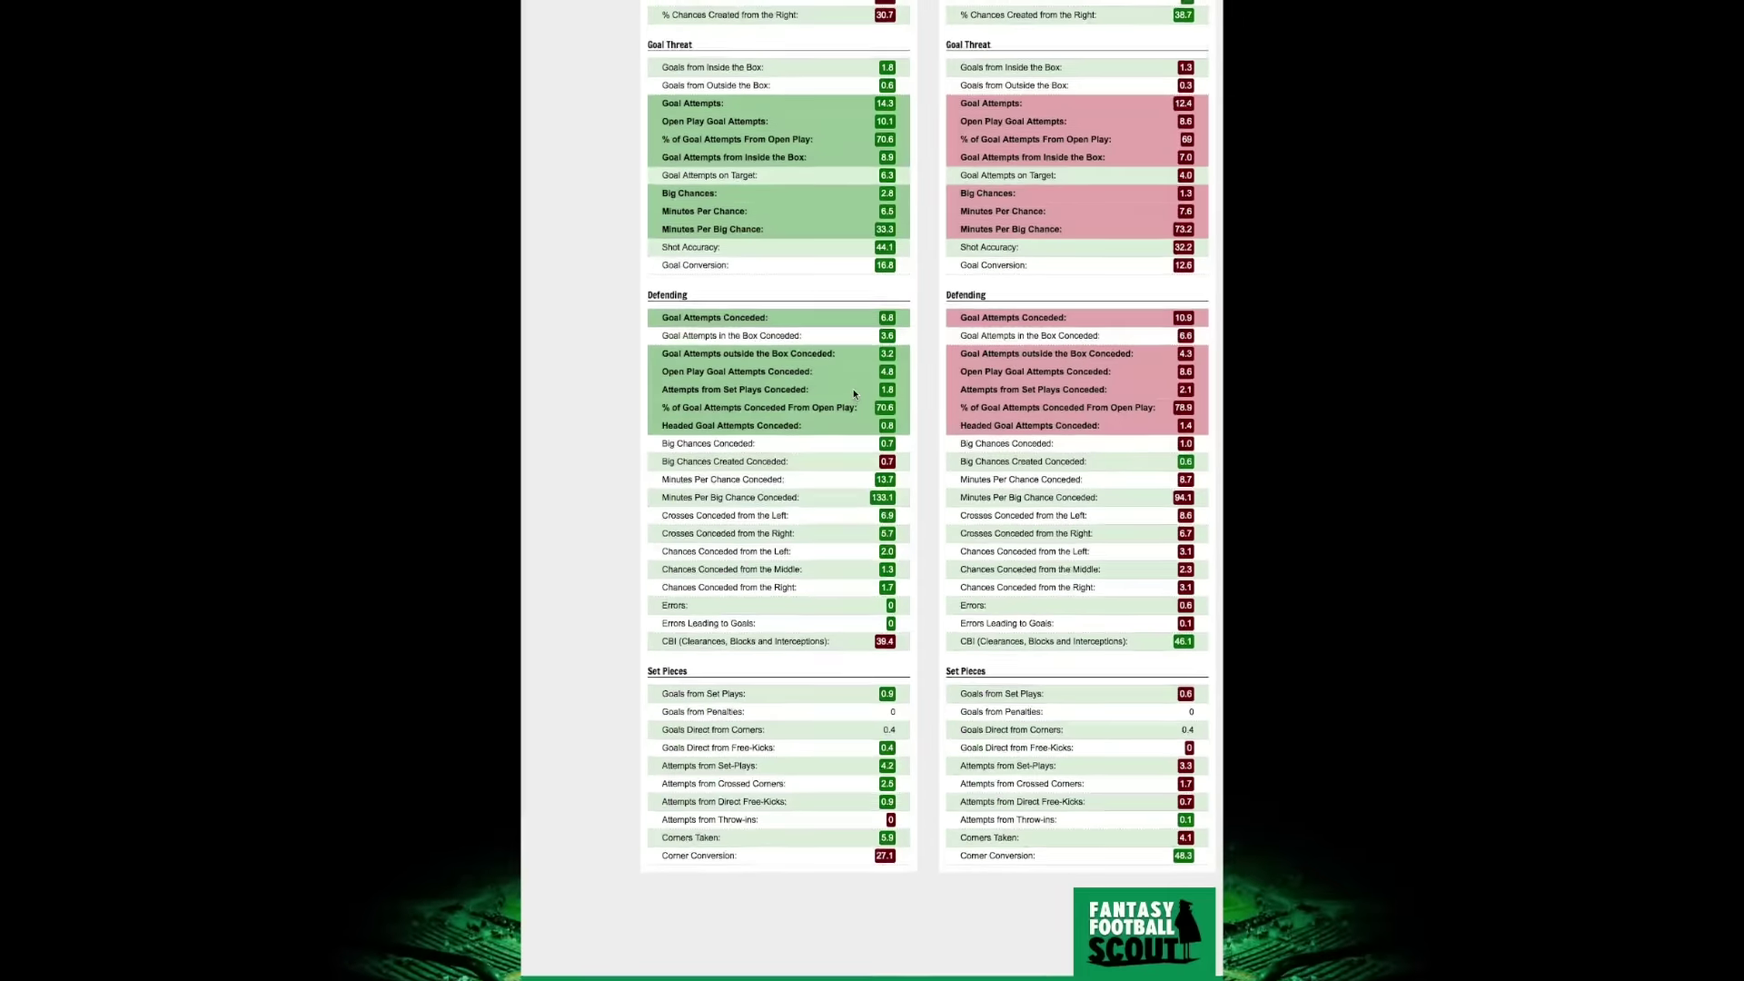
scroll(854, 394, up, 15)
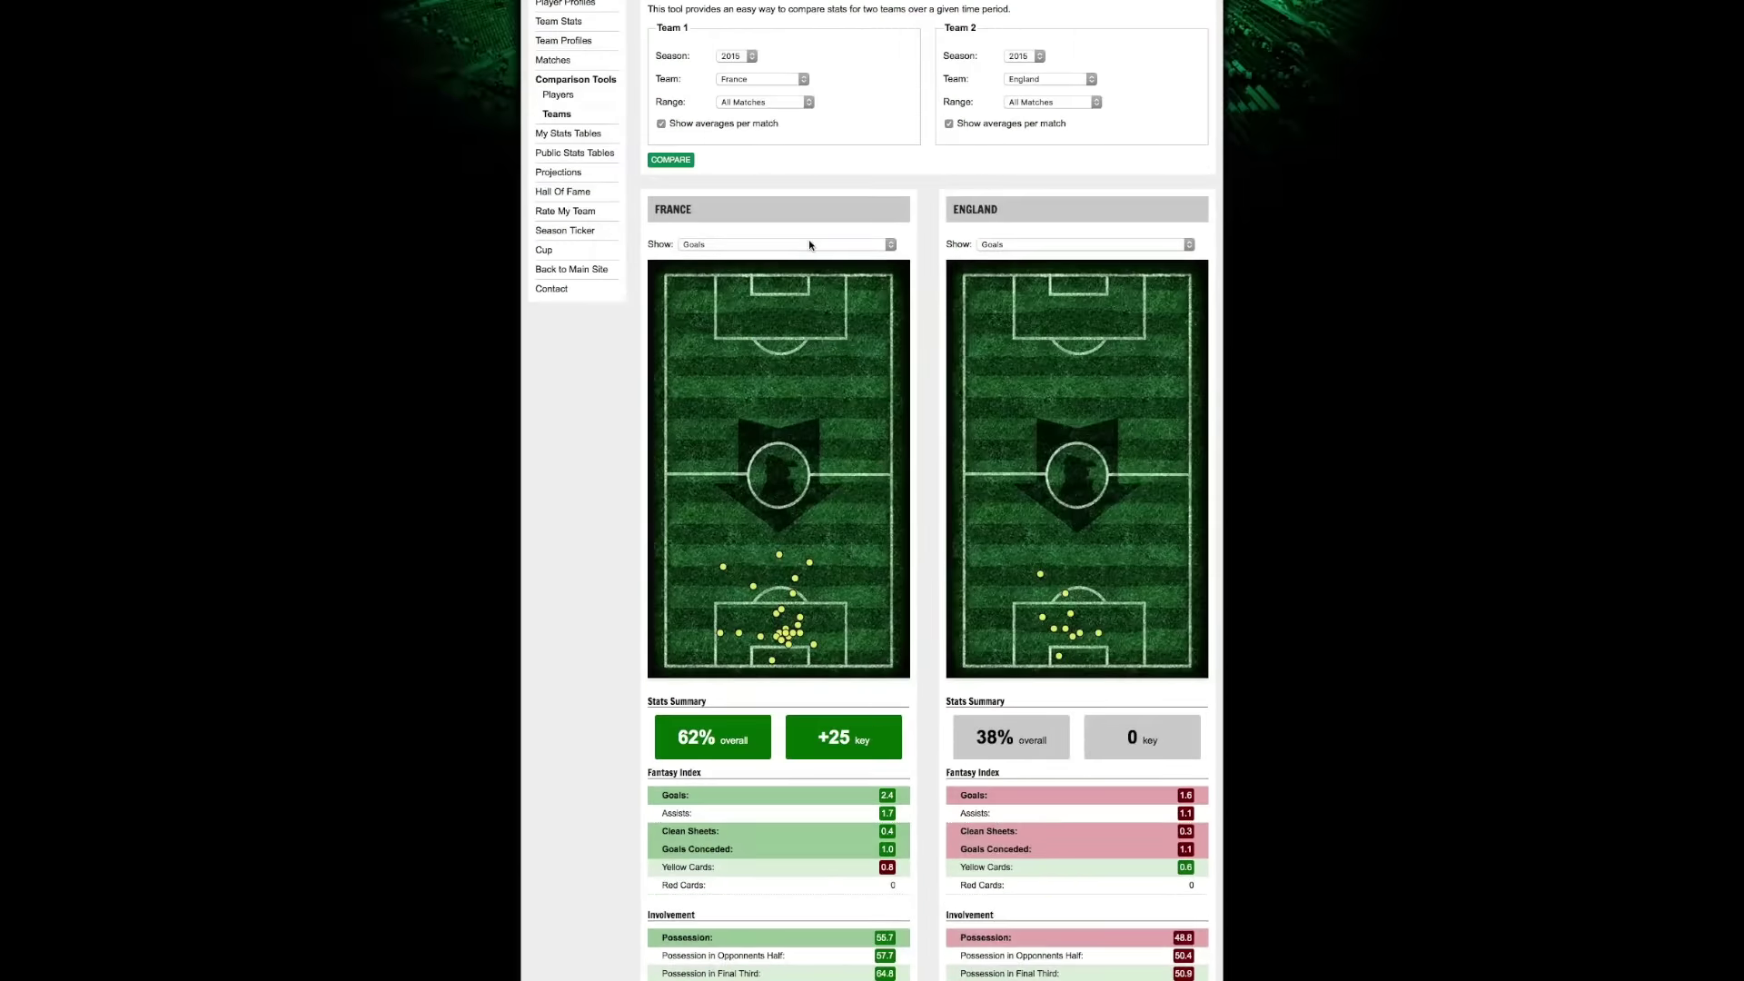
scroll(841, 367, up, 1)
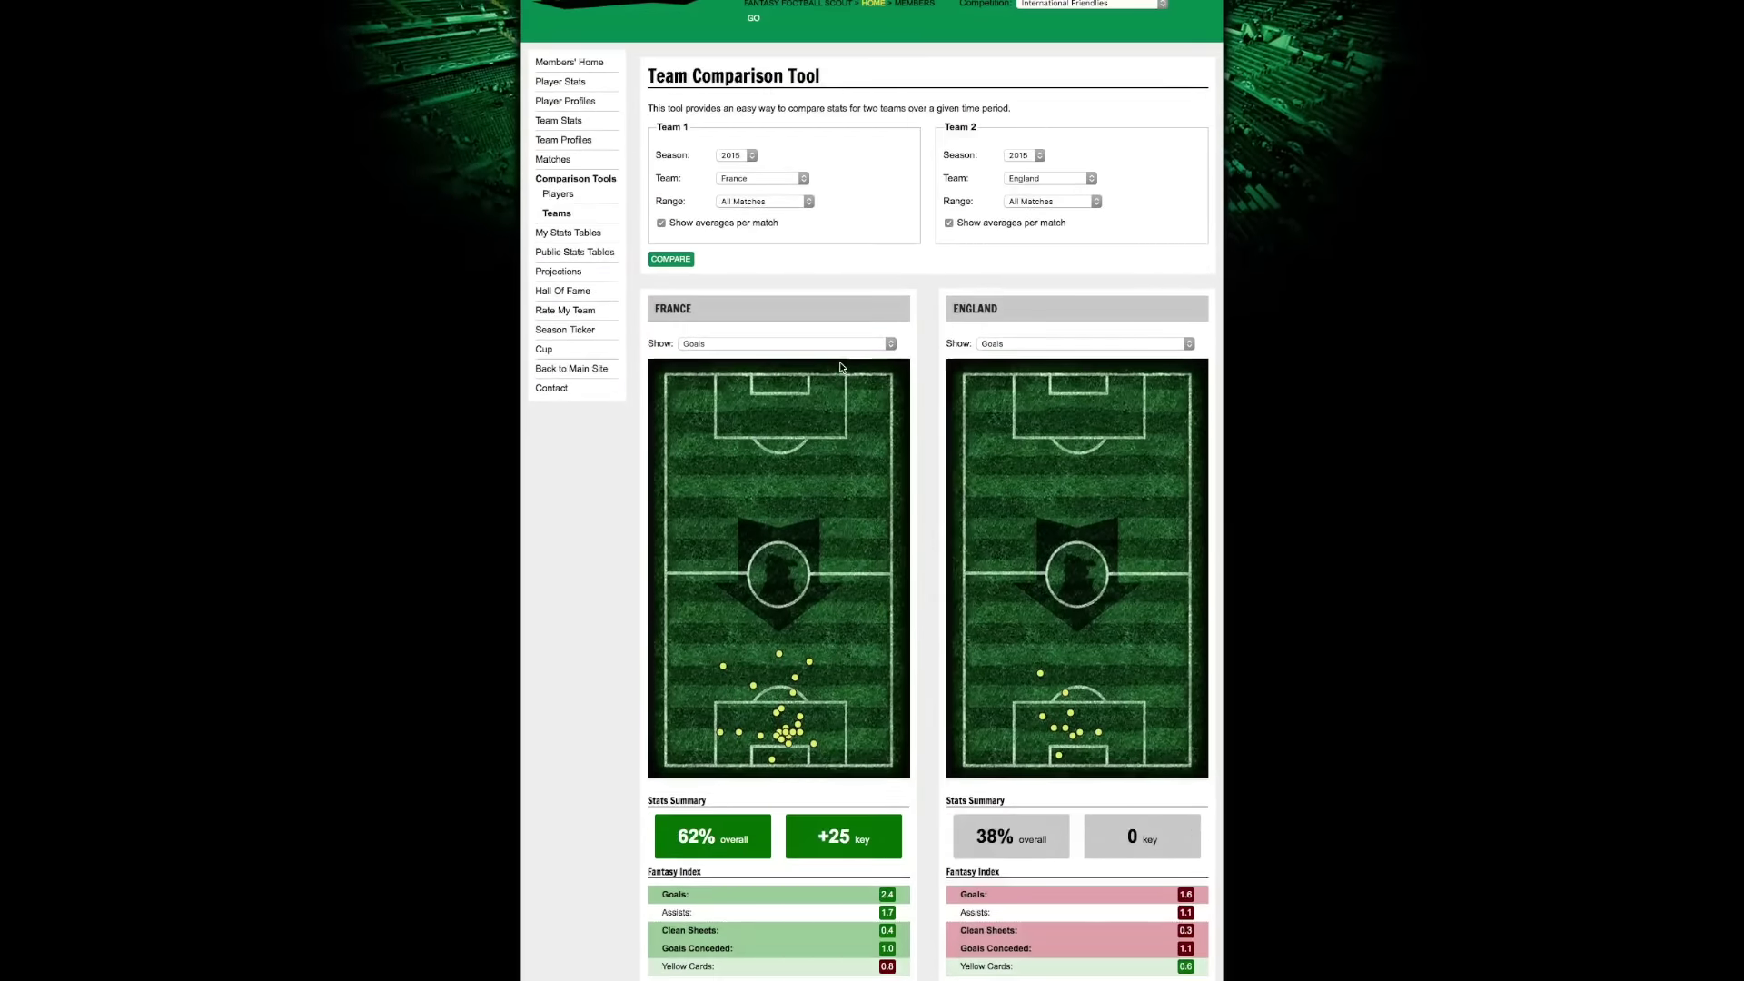
scroll(840, 367, up, 1)
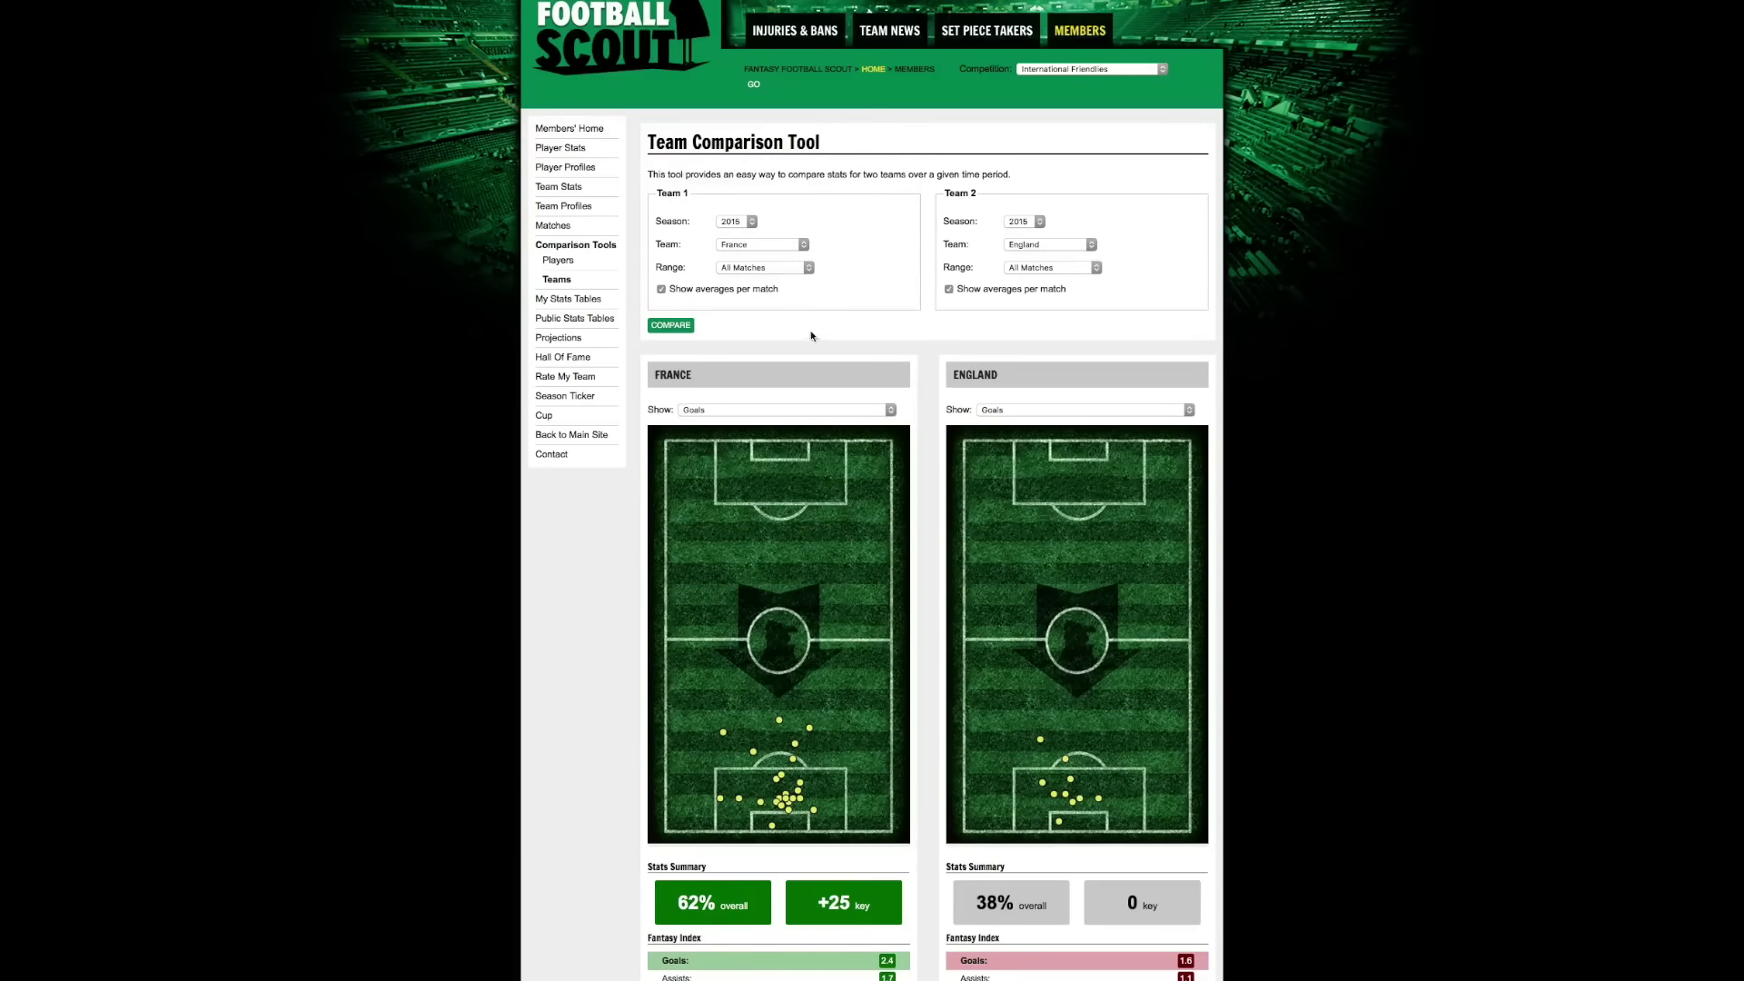
scroll(811, 336, up, 1)
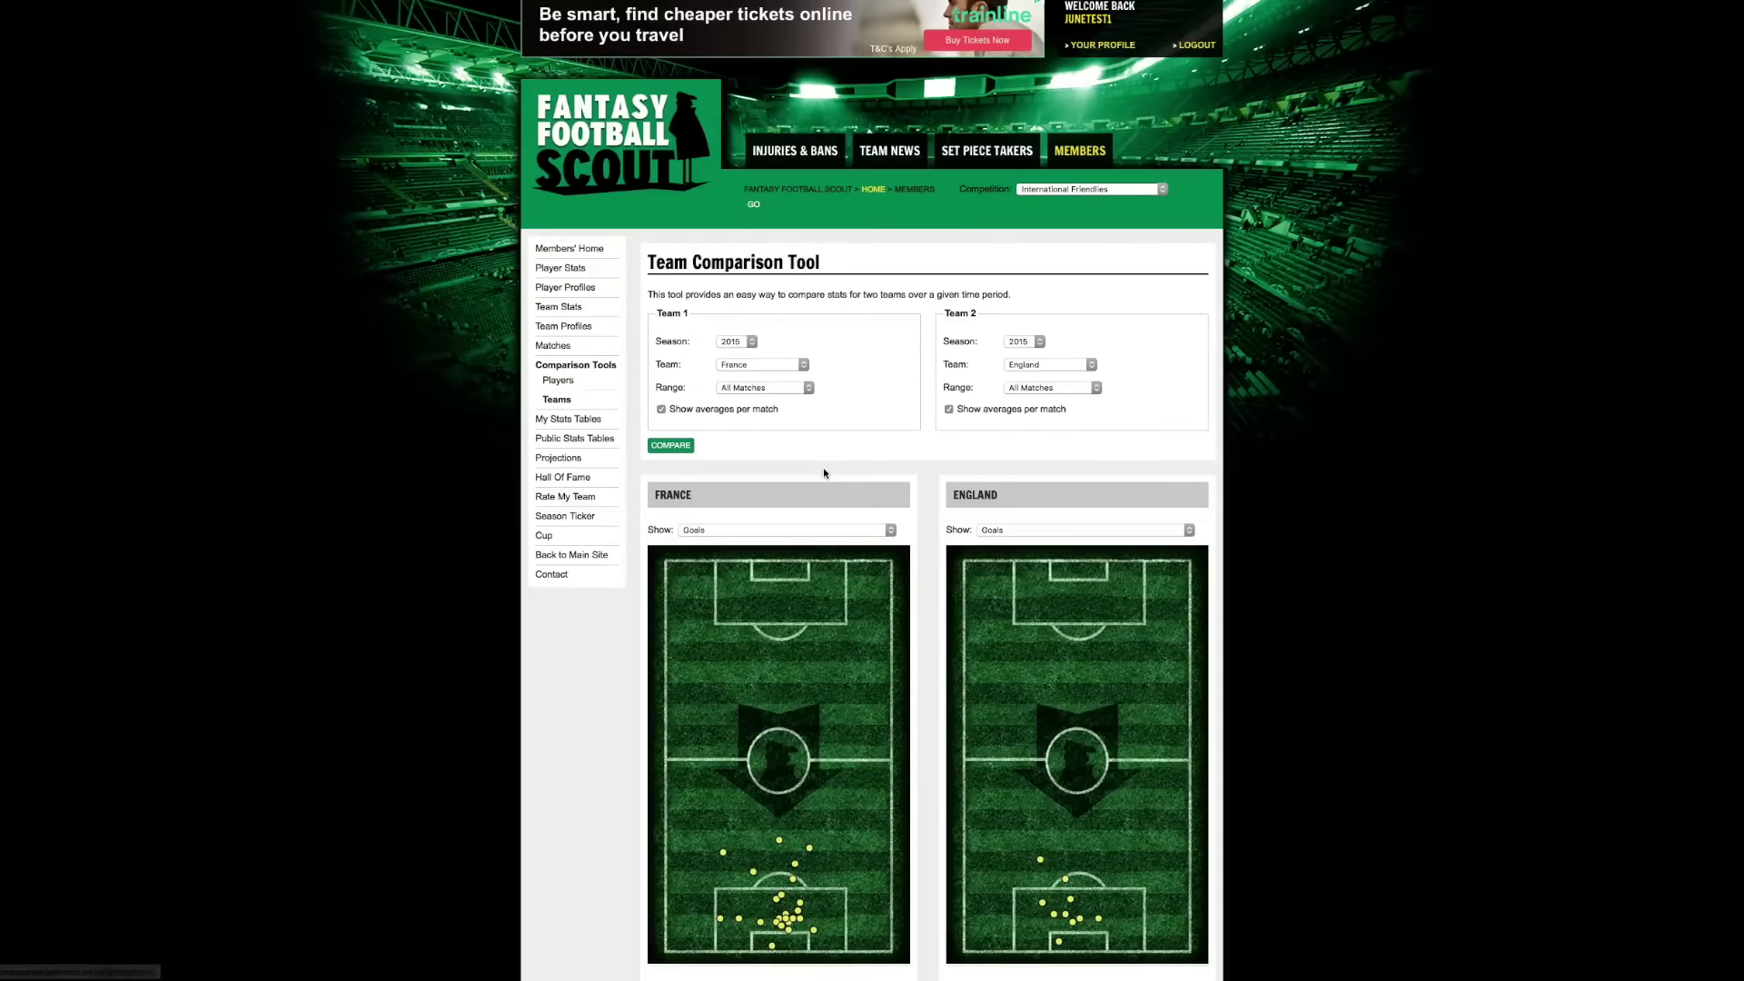
Open the Matches list and switch it to the 2014/2015 season.
click(552, 346)
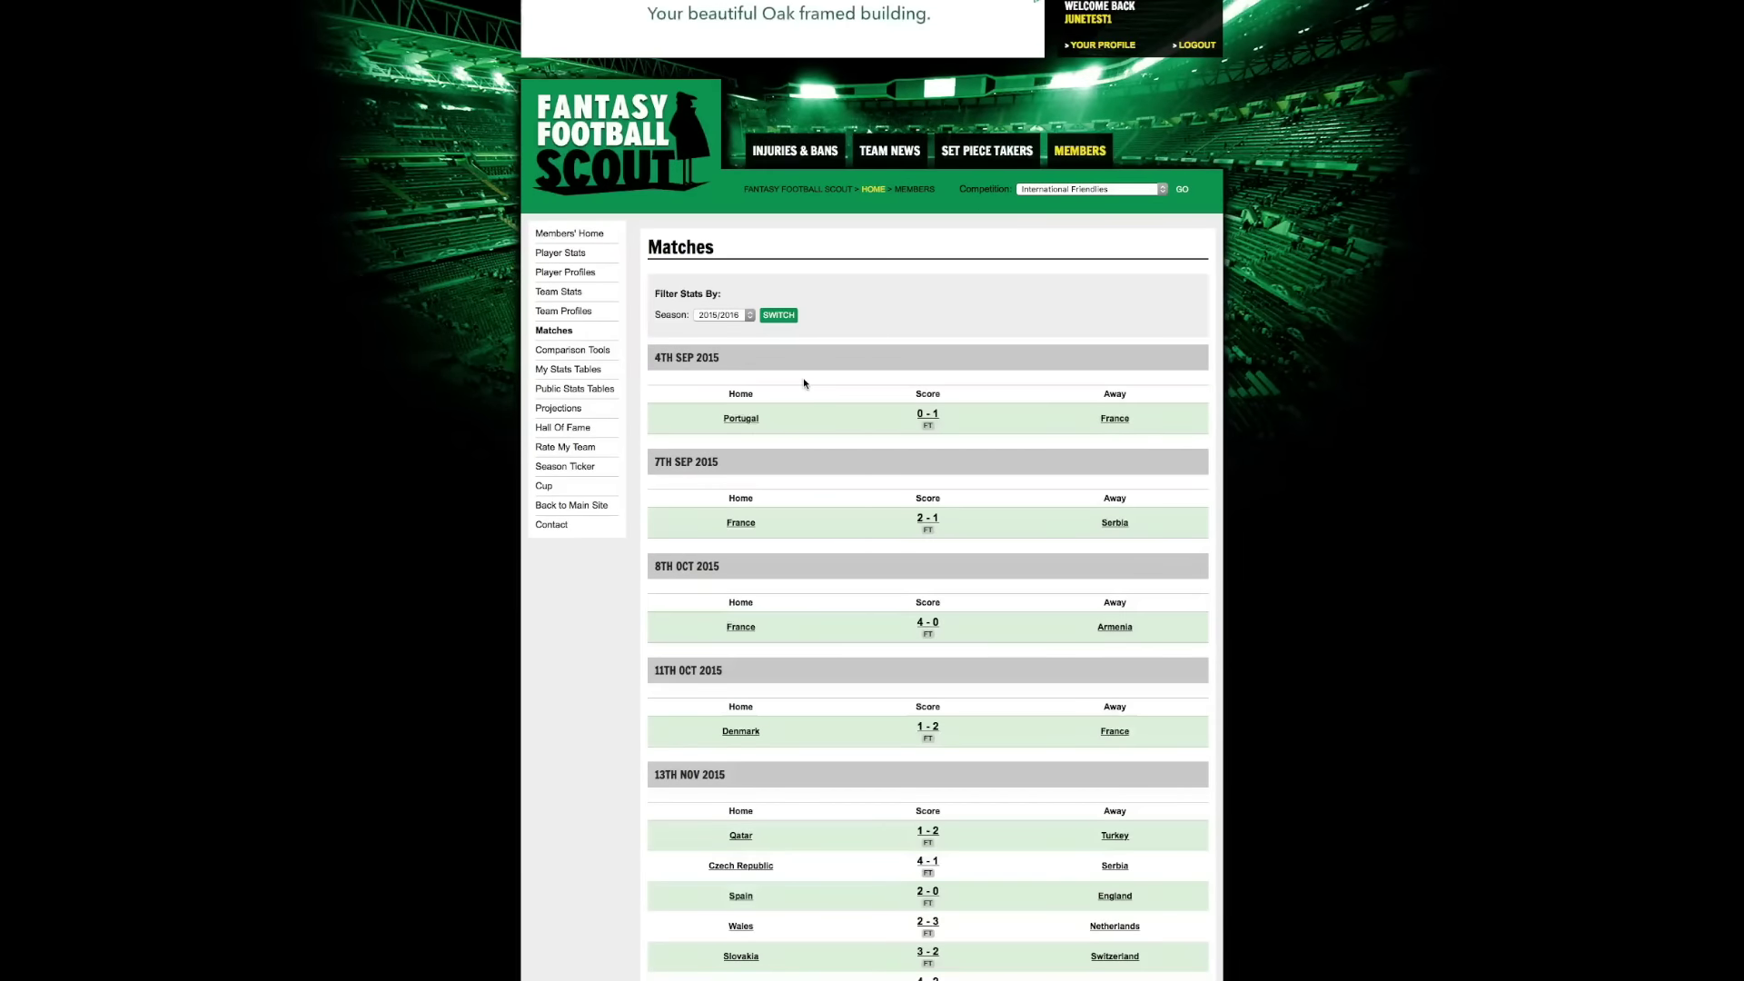
scroll(823, 462, down, 2)
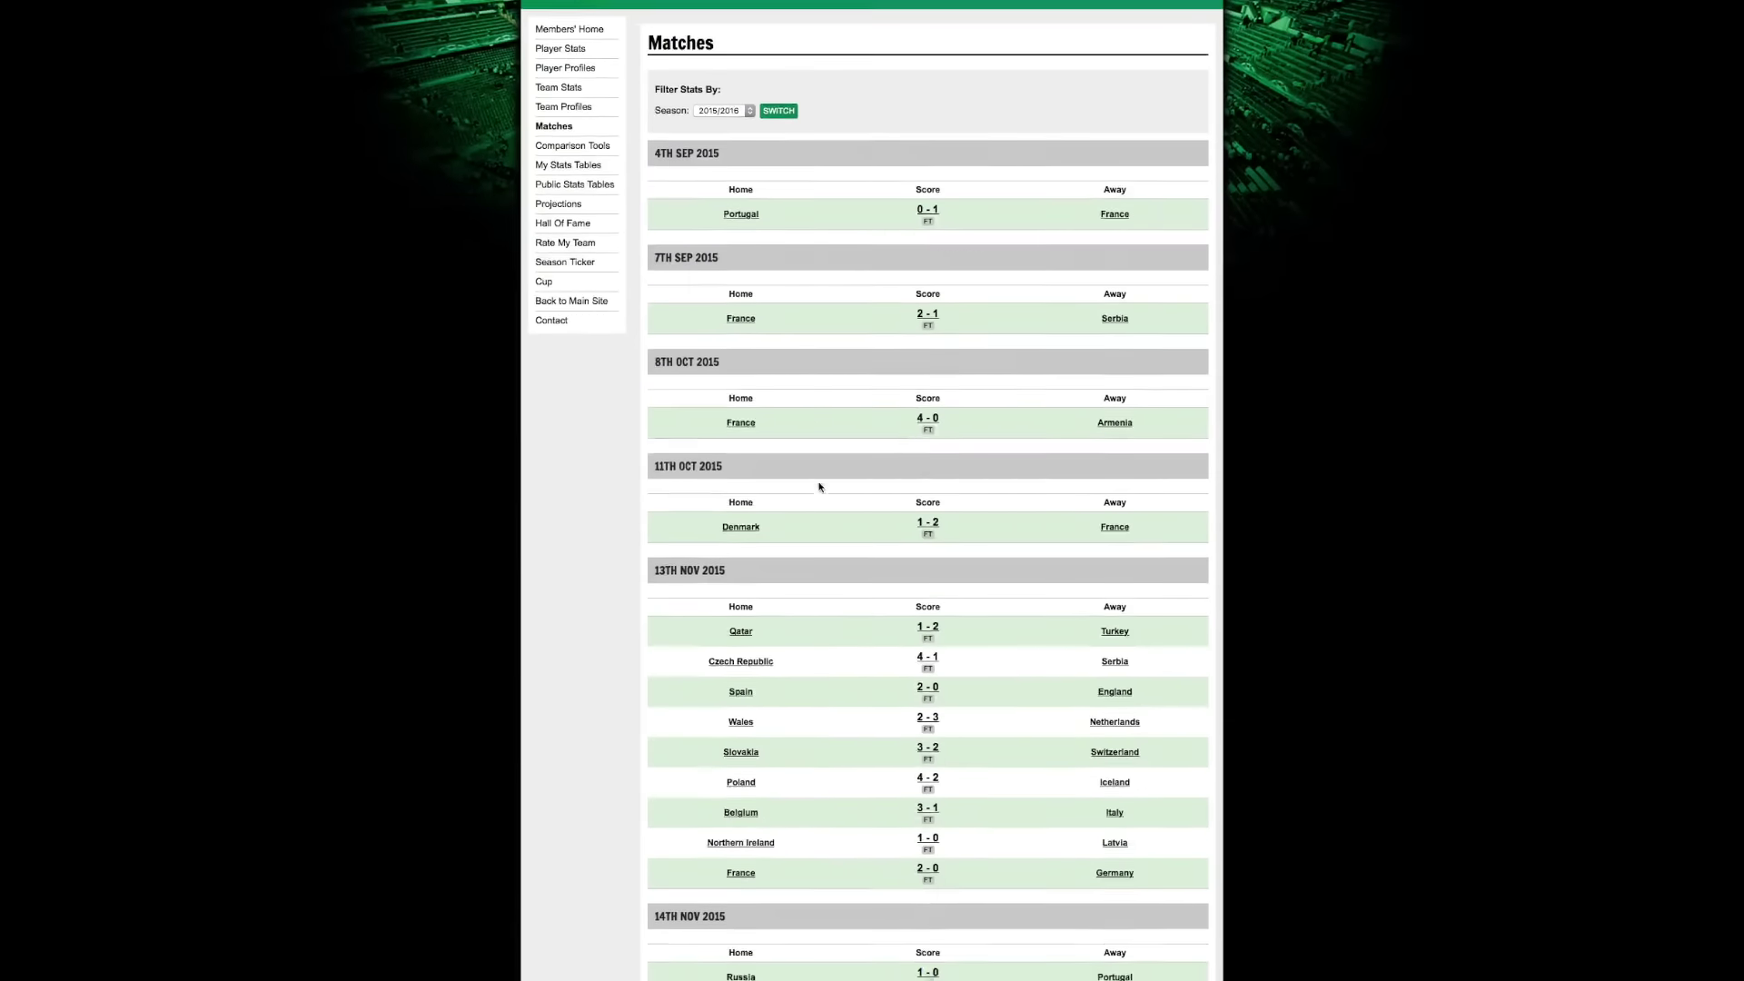
scroll(819, 487, up, 1)
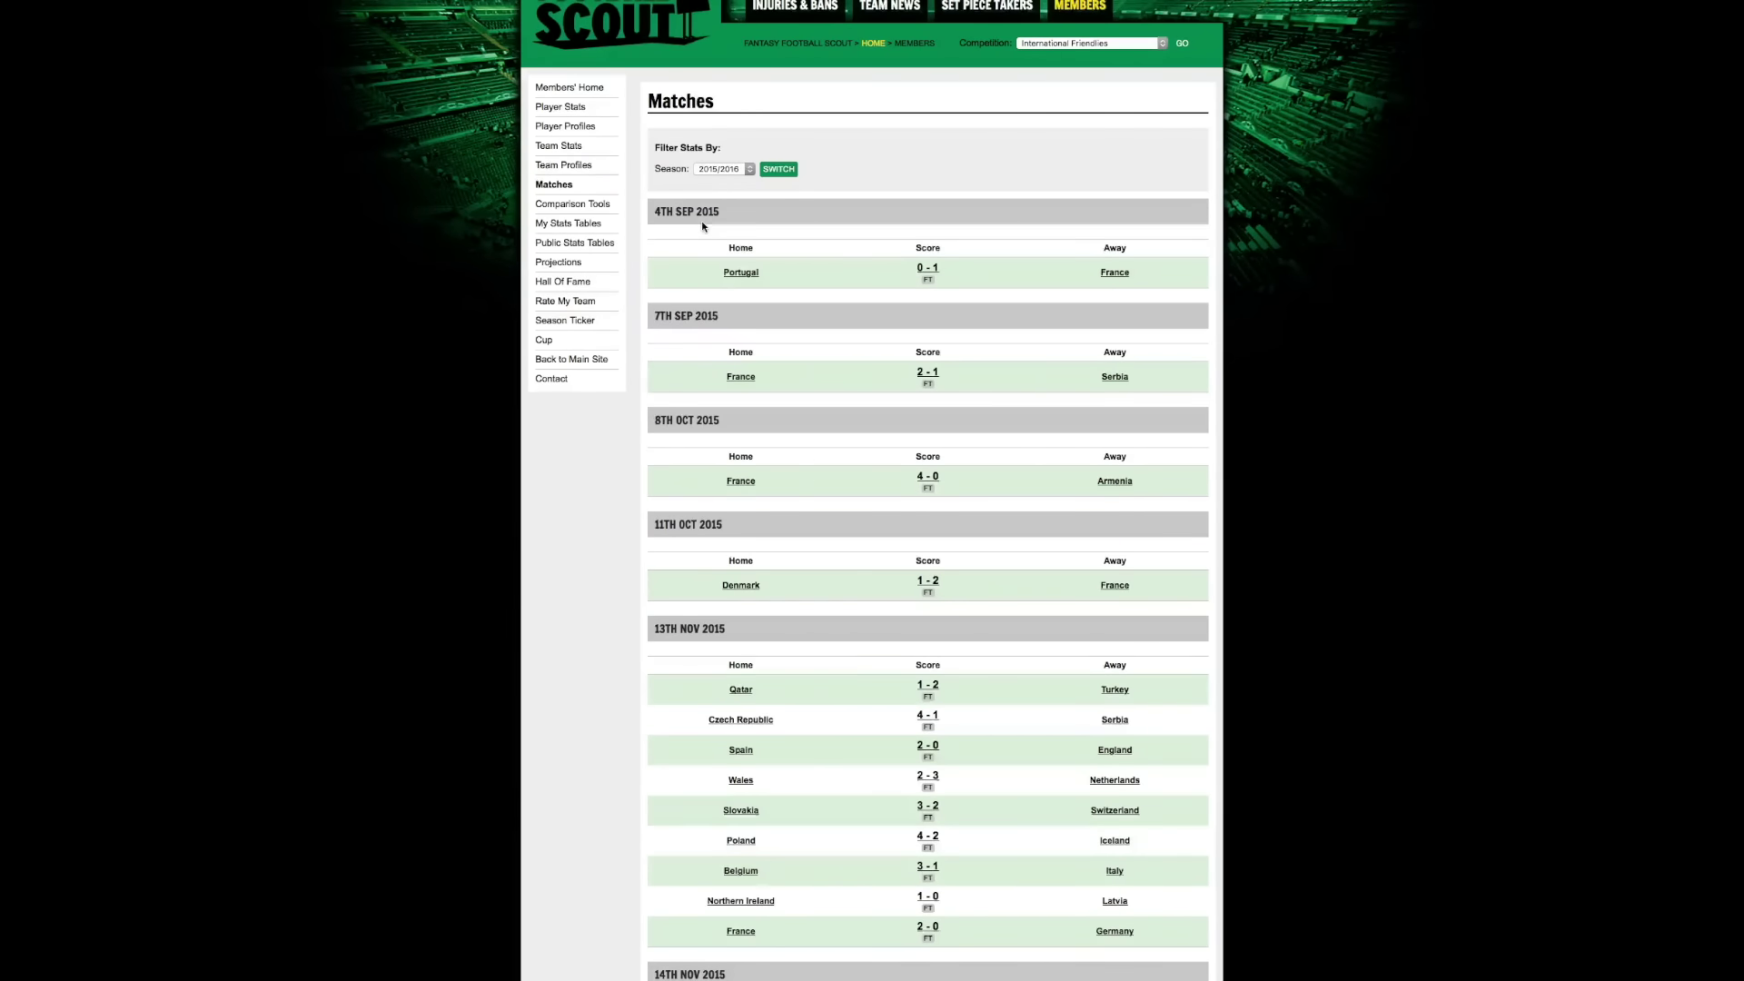
click(720, 172)
click(720, 182)
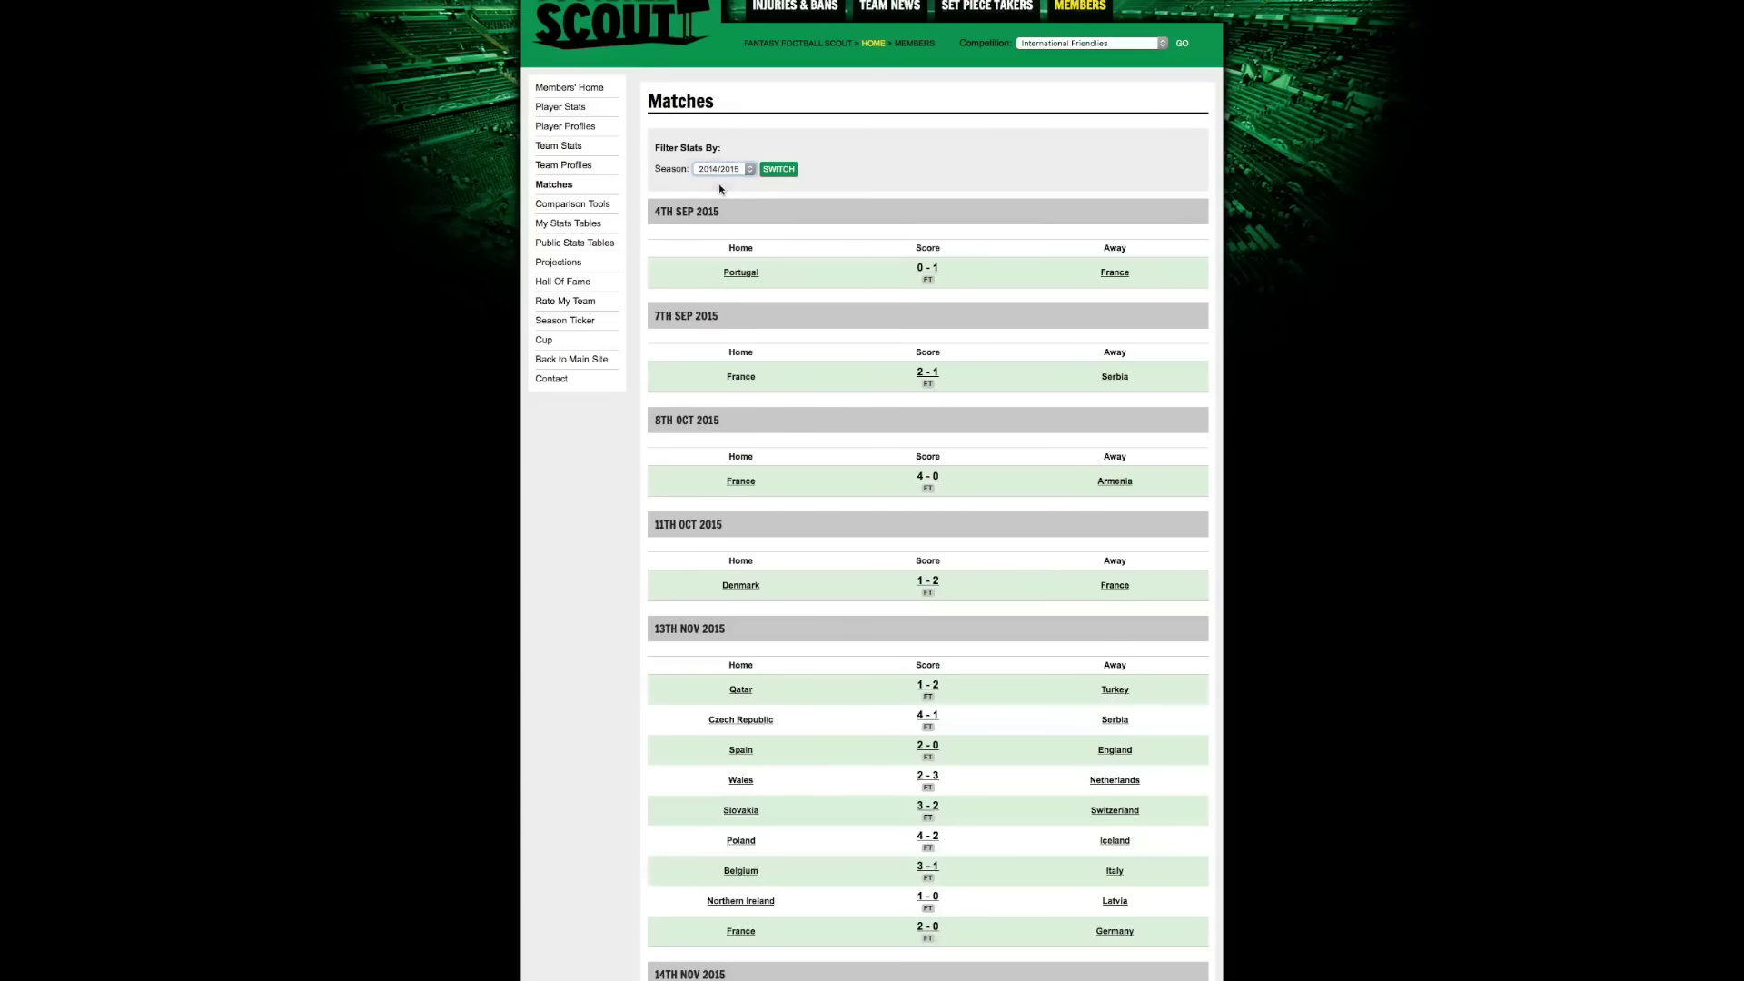
click(771, 173)
Return to the 2015/2016 matches and open the Sweden 3–0 Wales match page.
scroll(817, 328, down, 2)
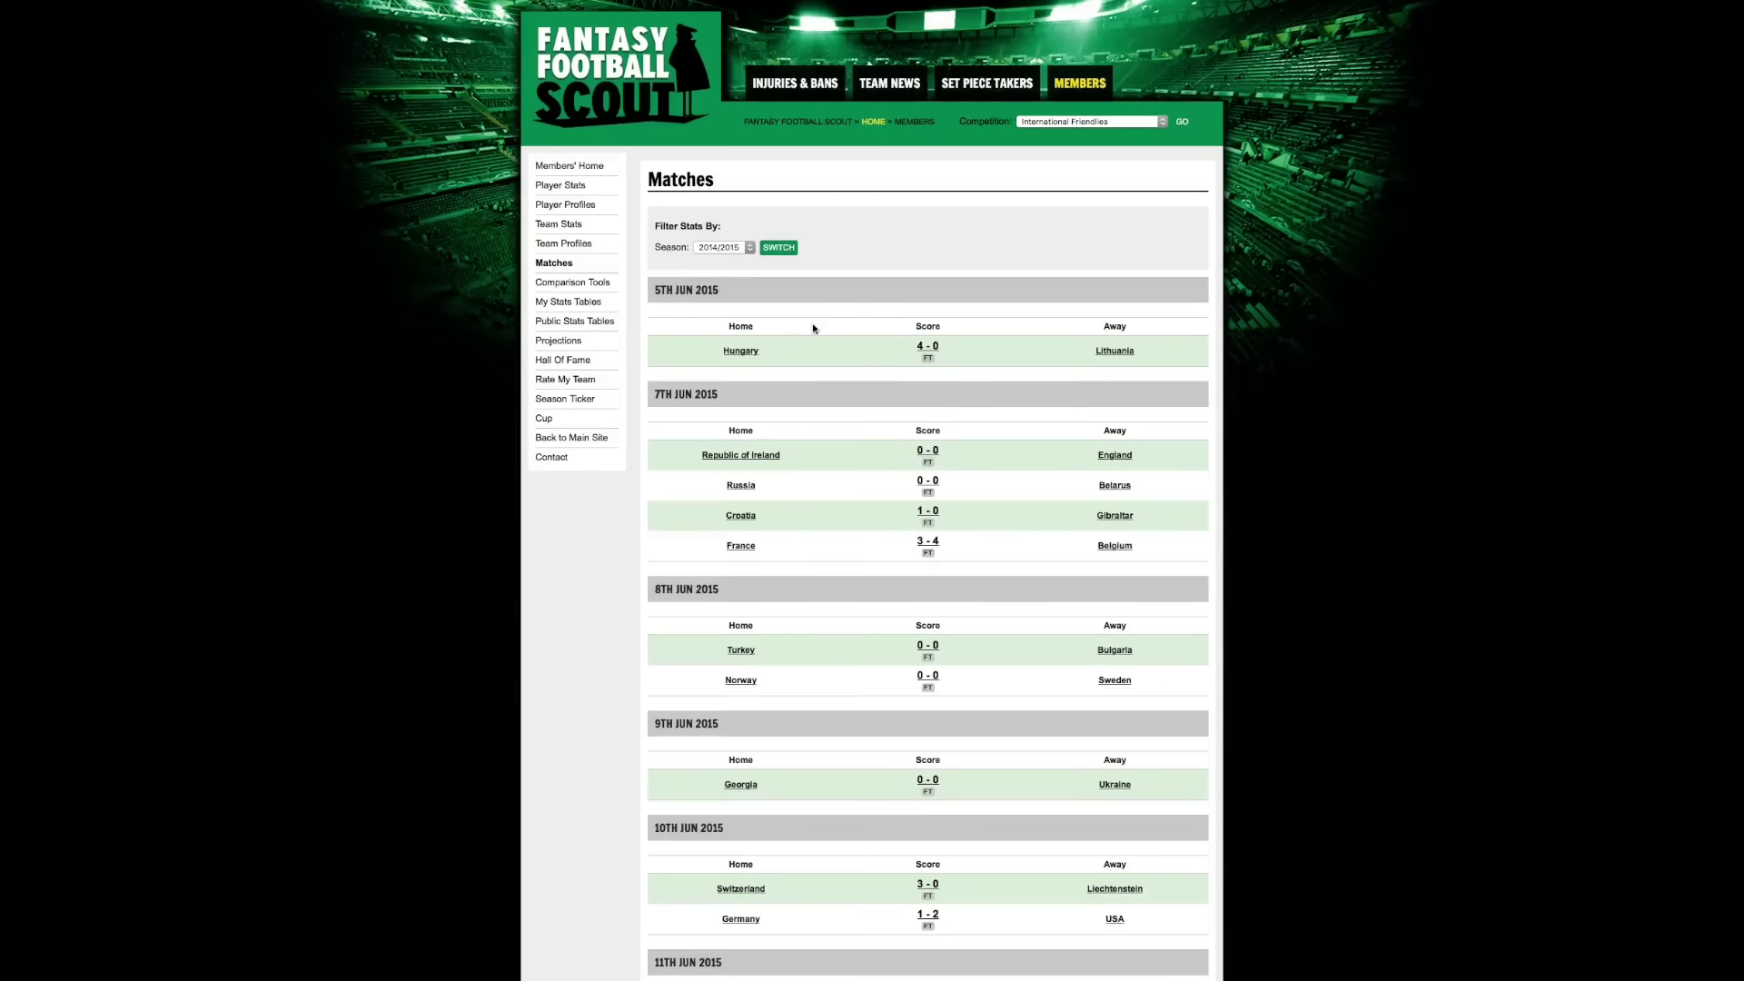
scroll(823, 356, down, 5)
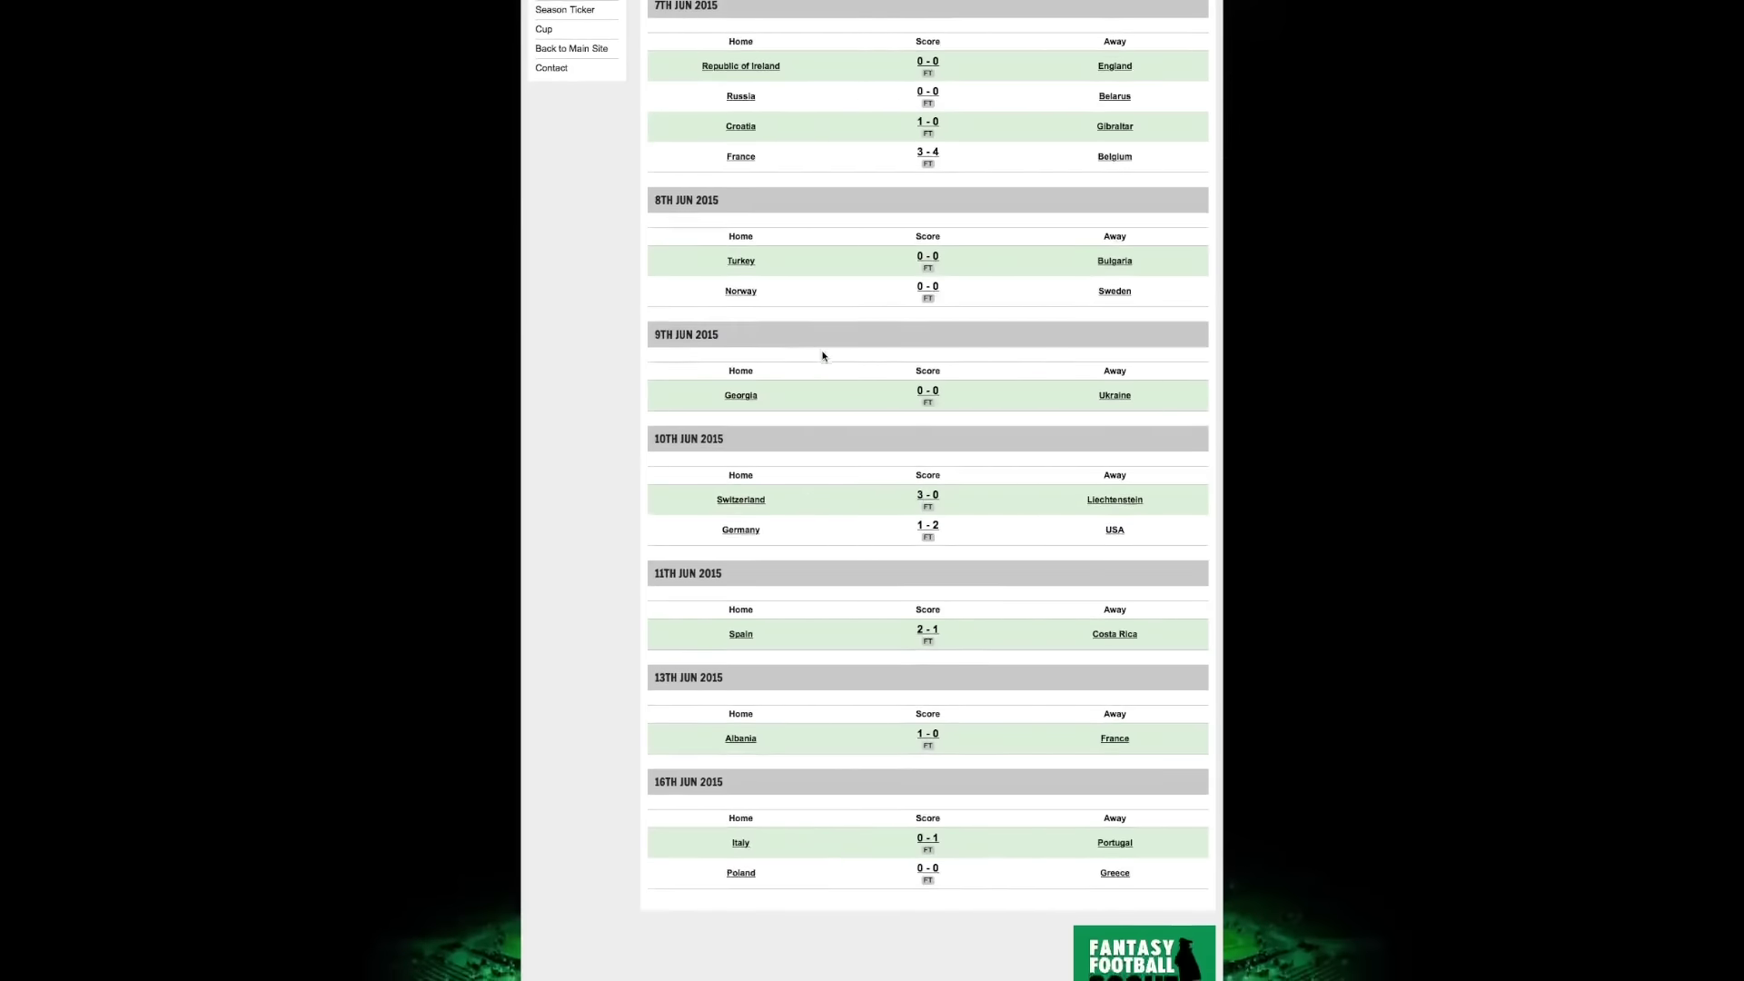
scroll(823, 355, up, 6)
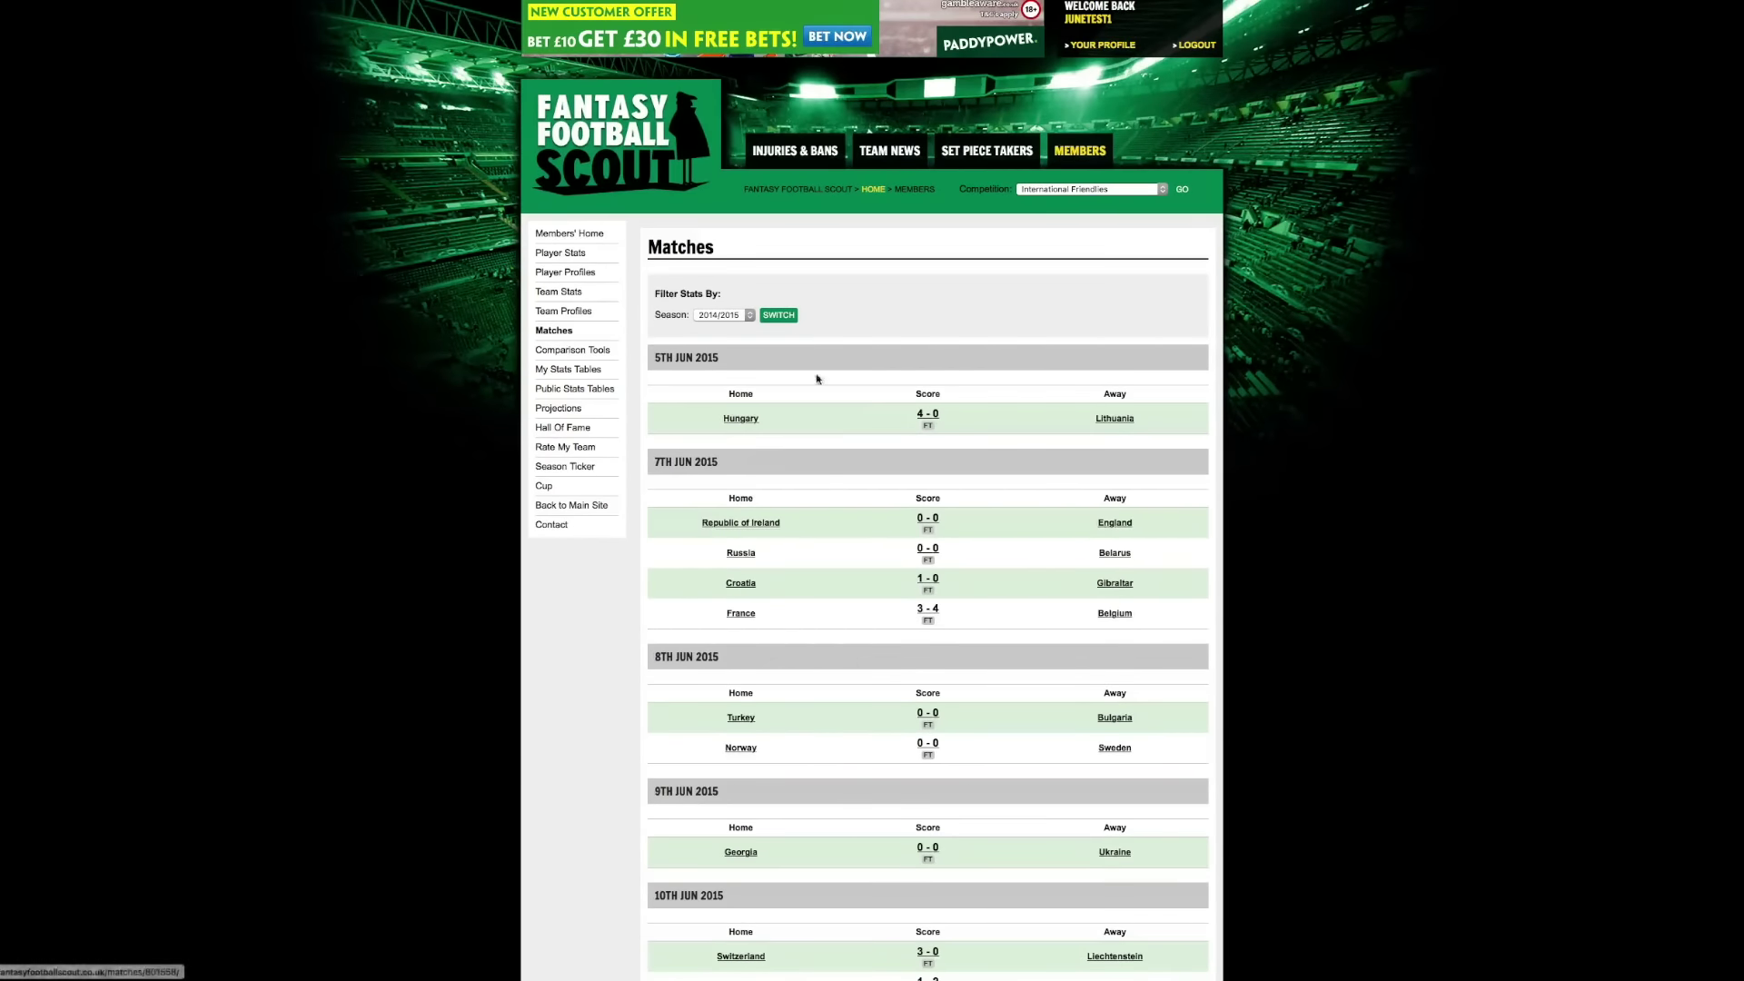
click(720, 304)
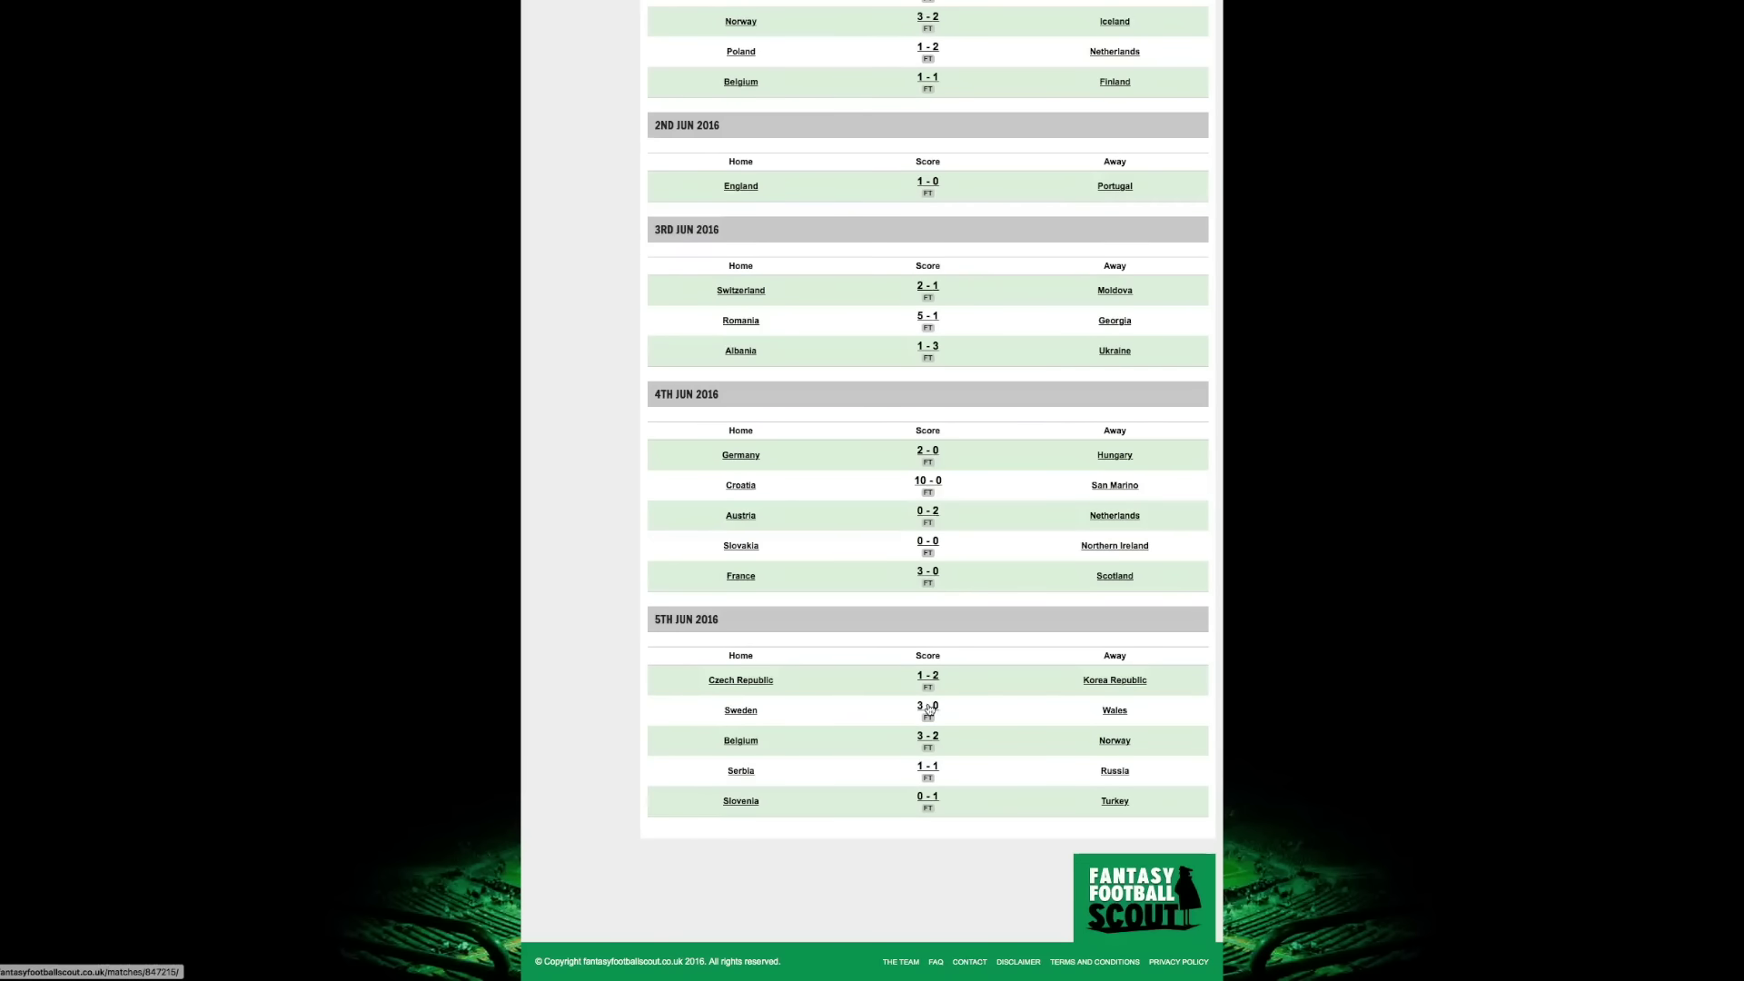
click(929, 709)
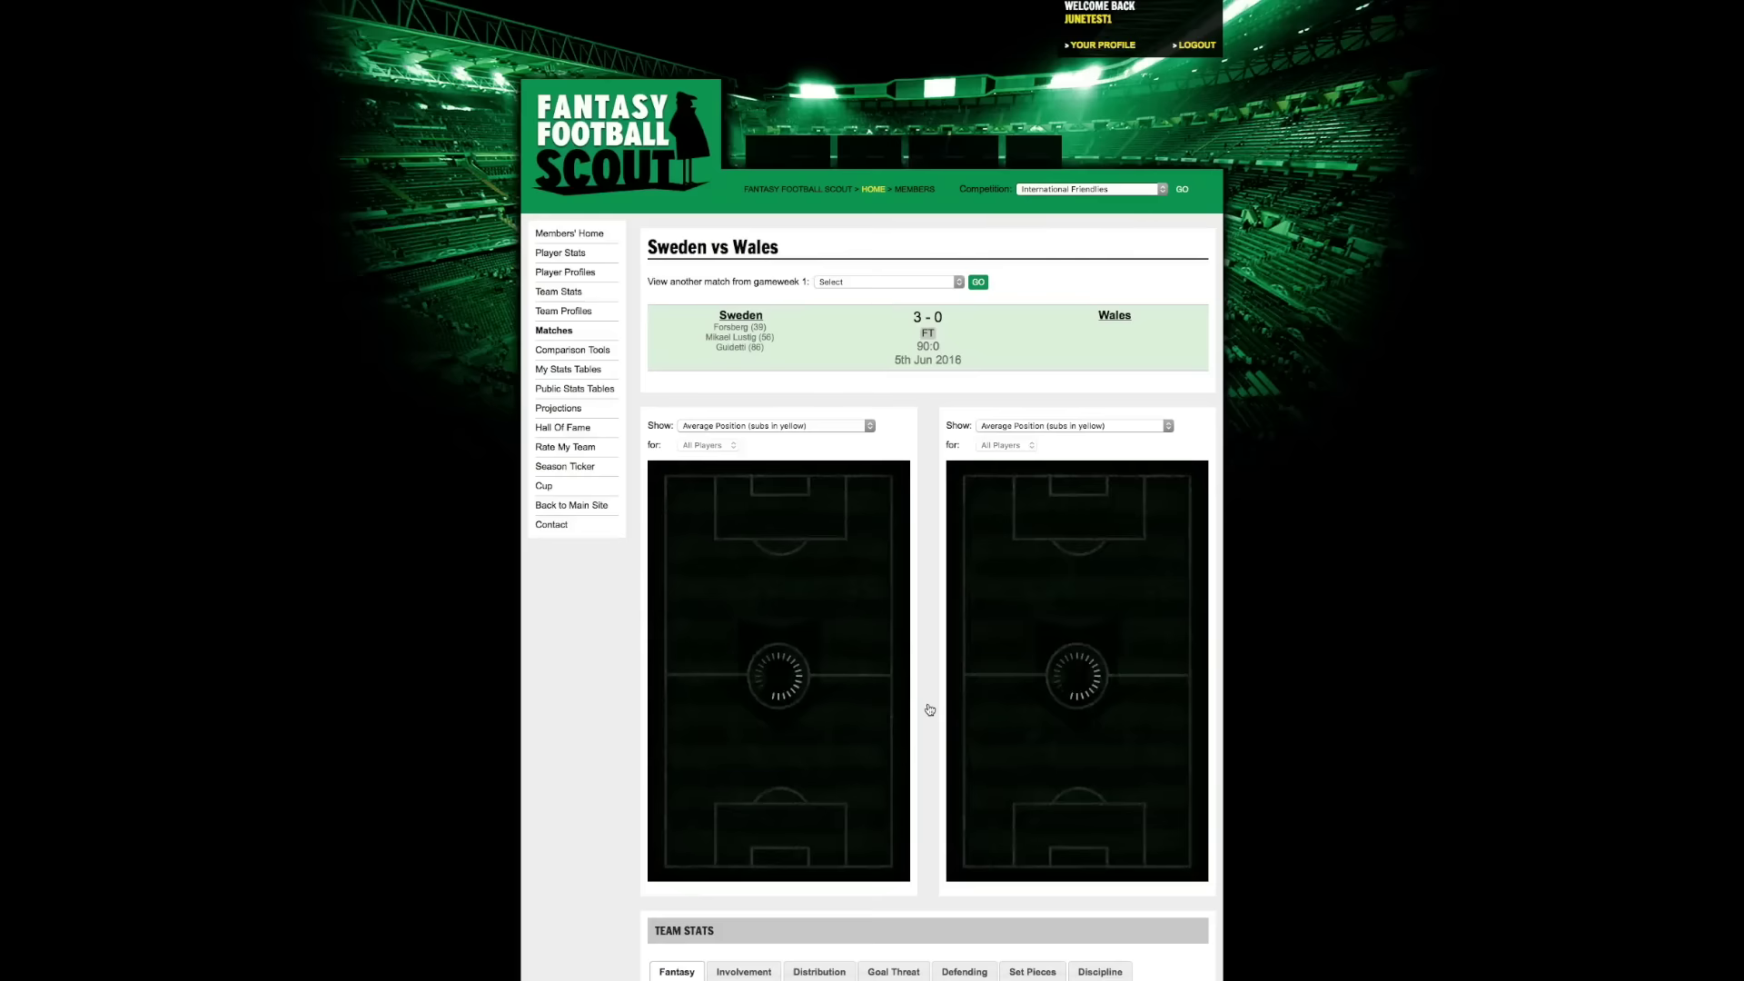
Look over the Sweden vs Wales page, leaving Sweden's pitch stat choice unchanged.
scroll(926, 636, down, 2)
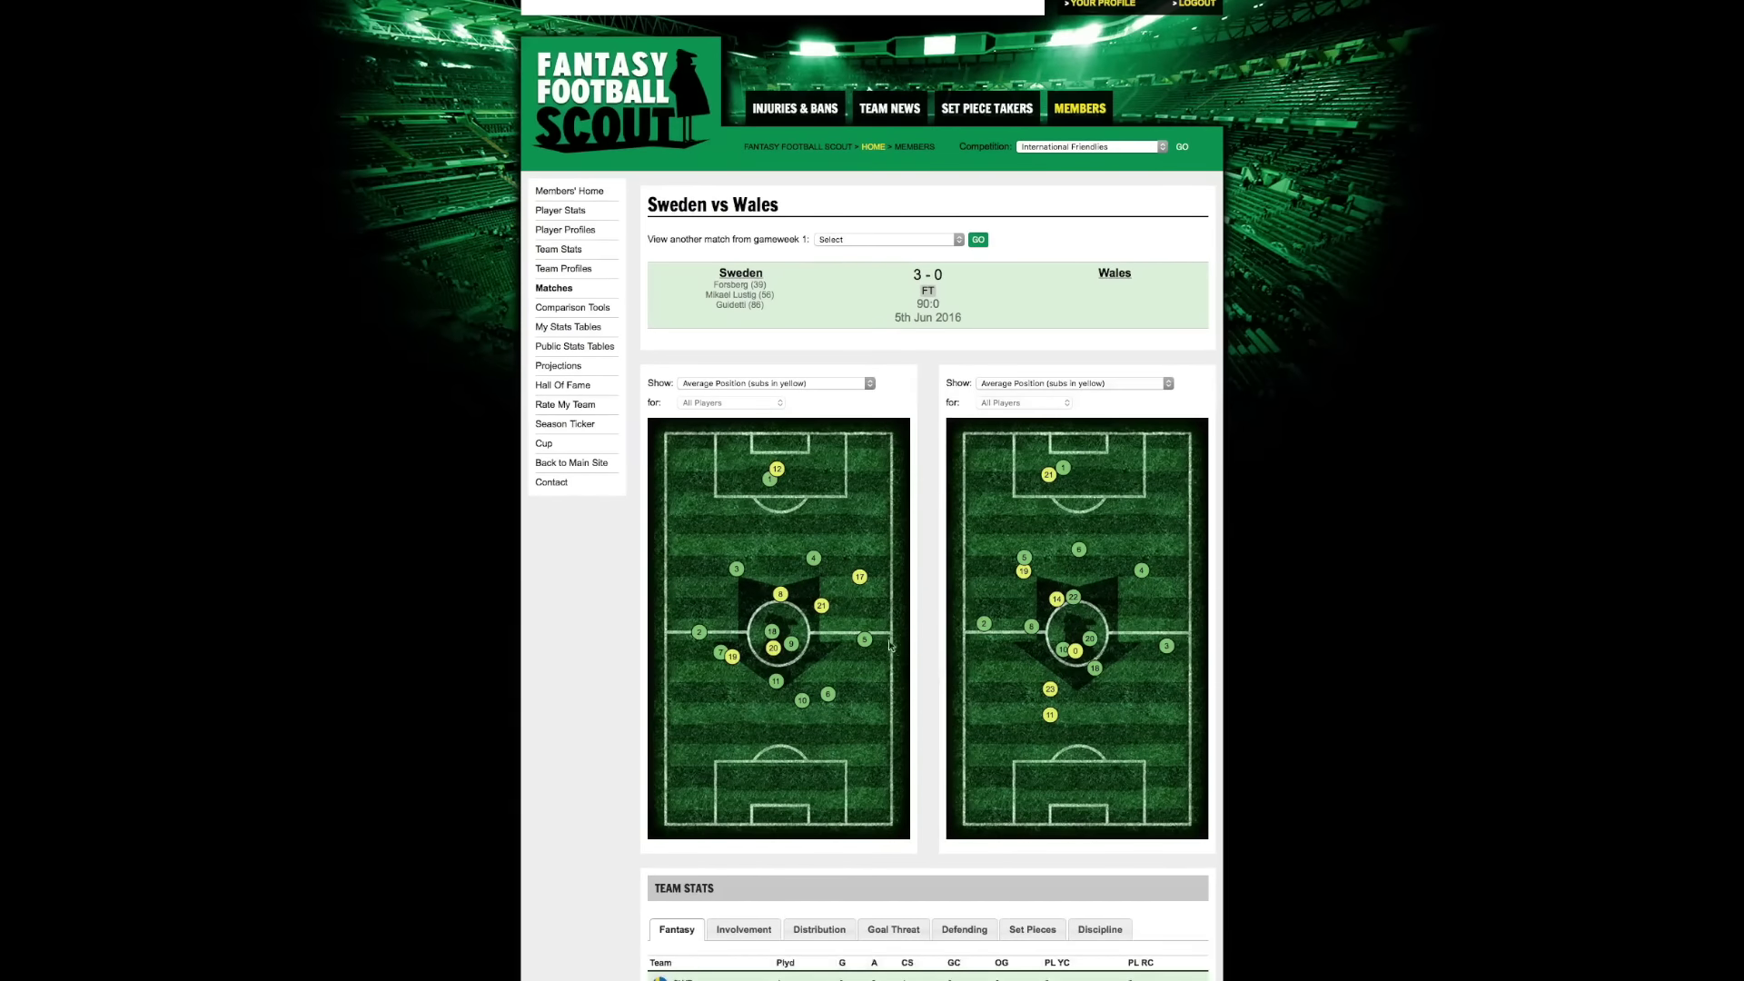
scroll(914, 499, down, 1)
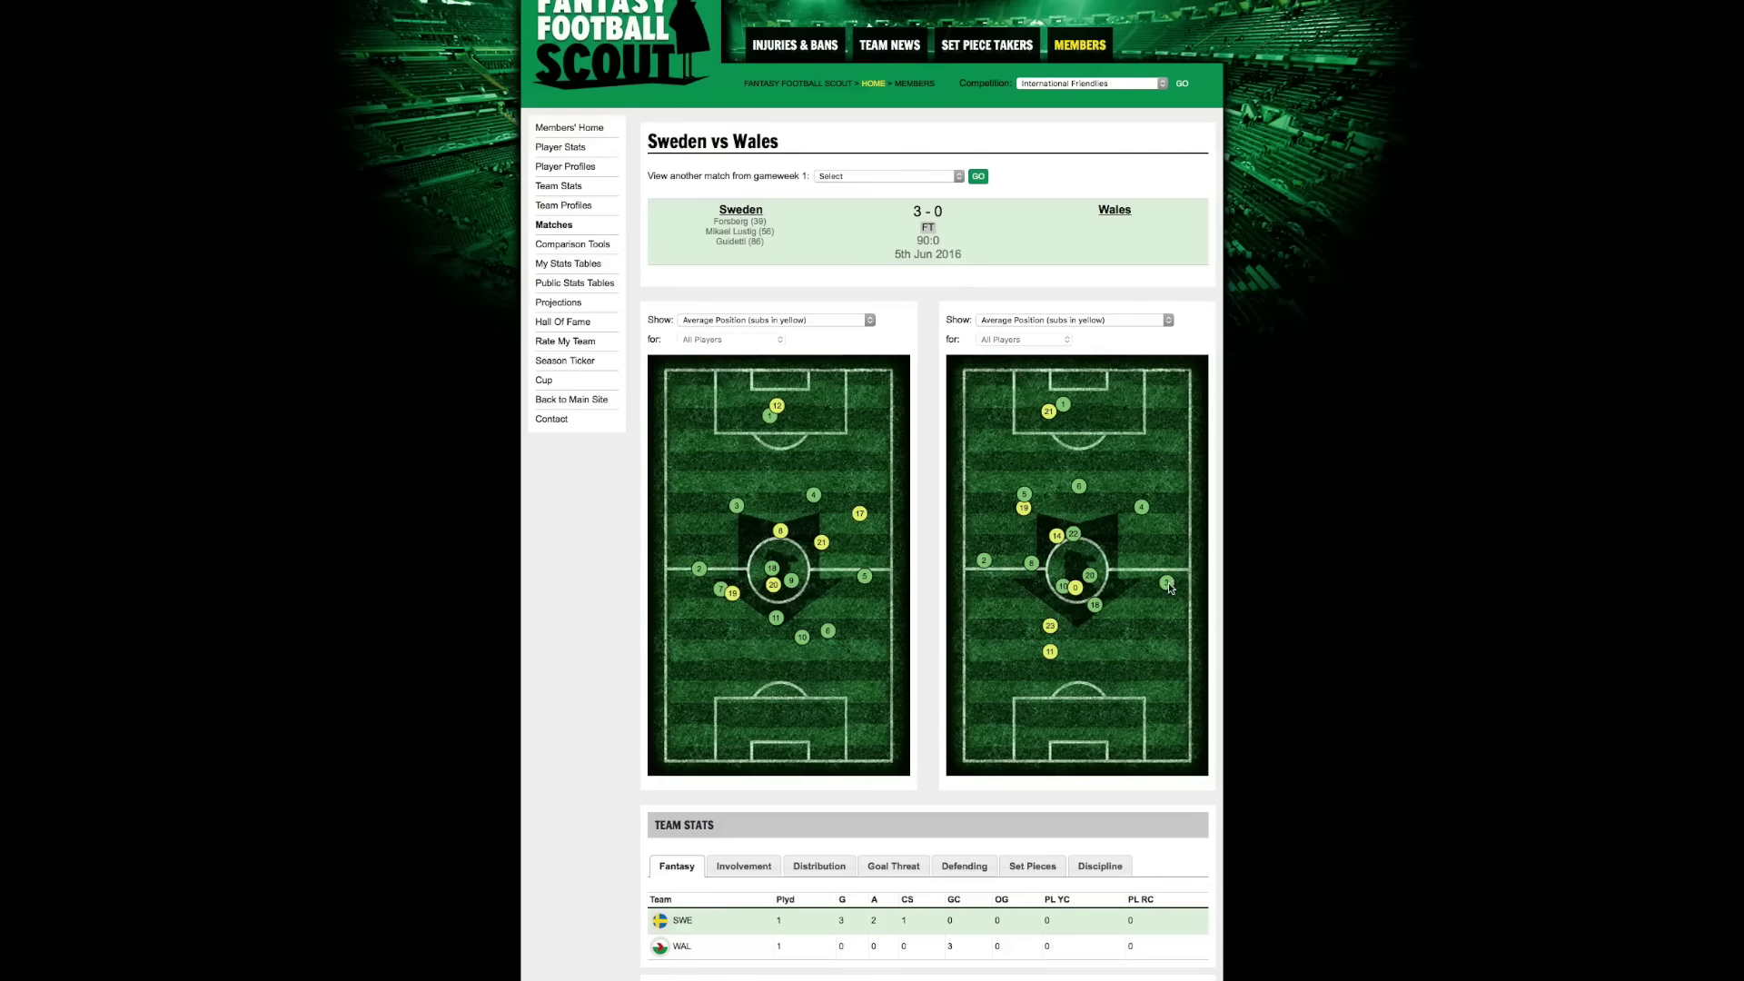
mouse_move(1167, 584)
scroll(838, 284, down, 2)
scroll(838, 284, up, 2)
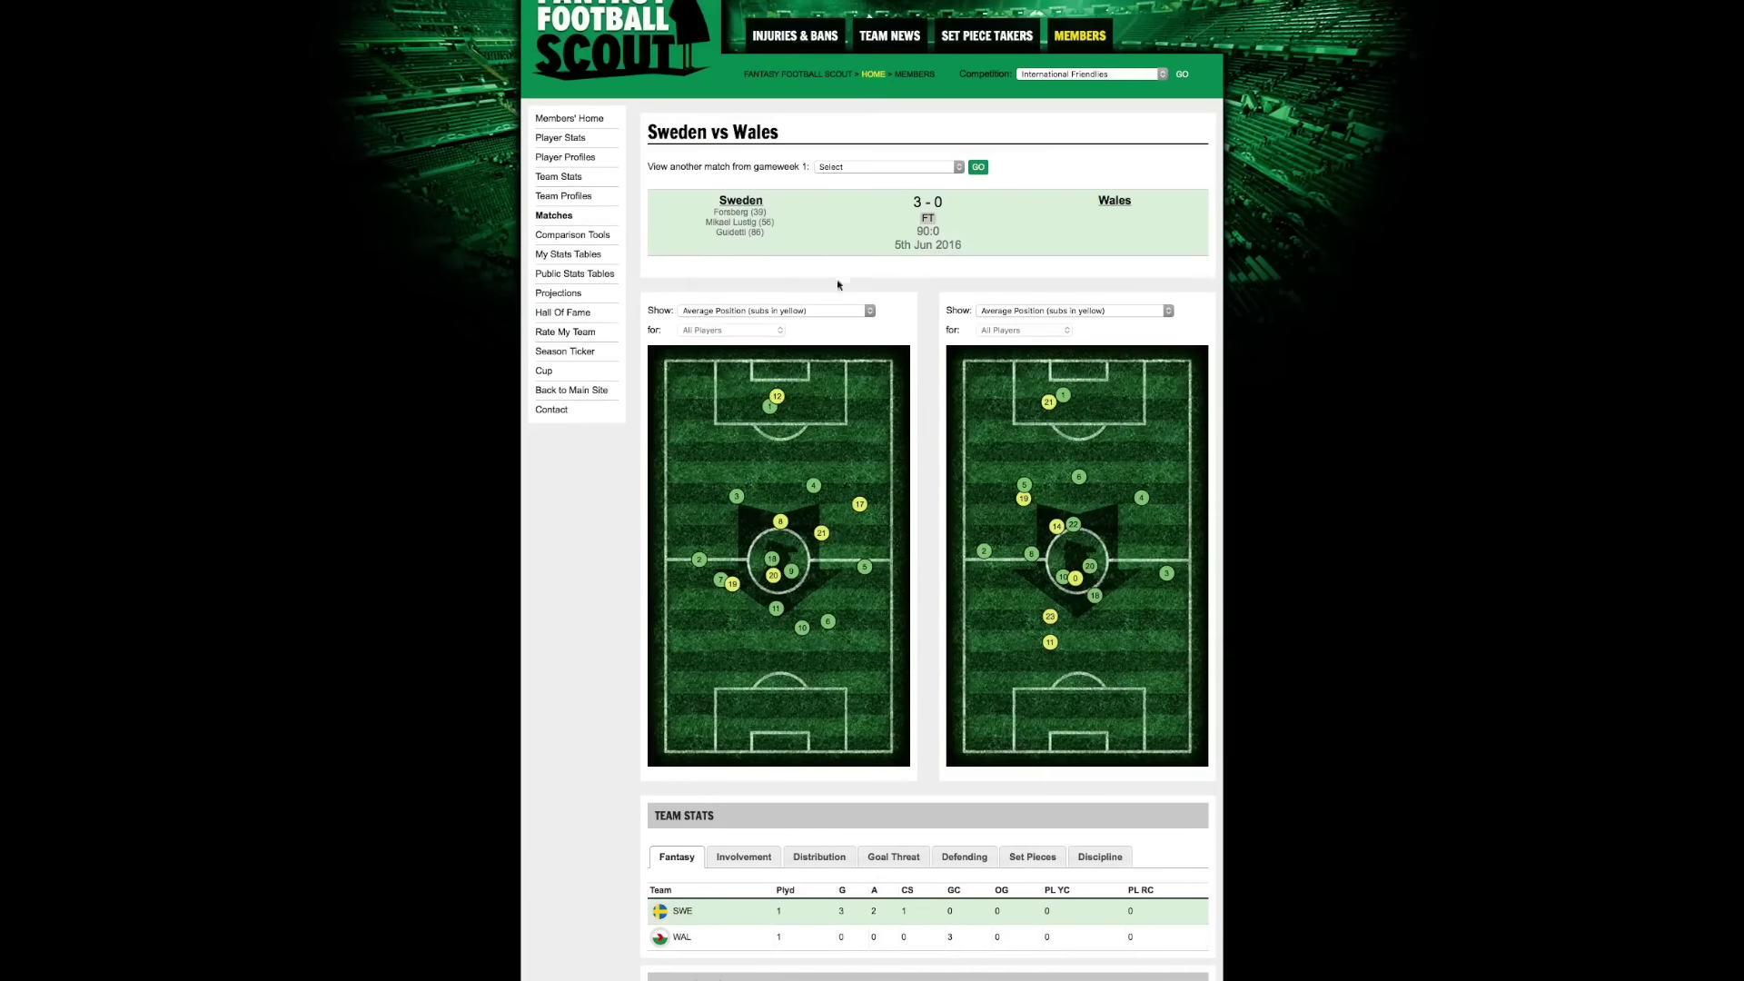
click(800, 311)
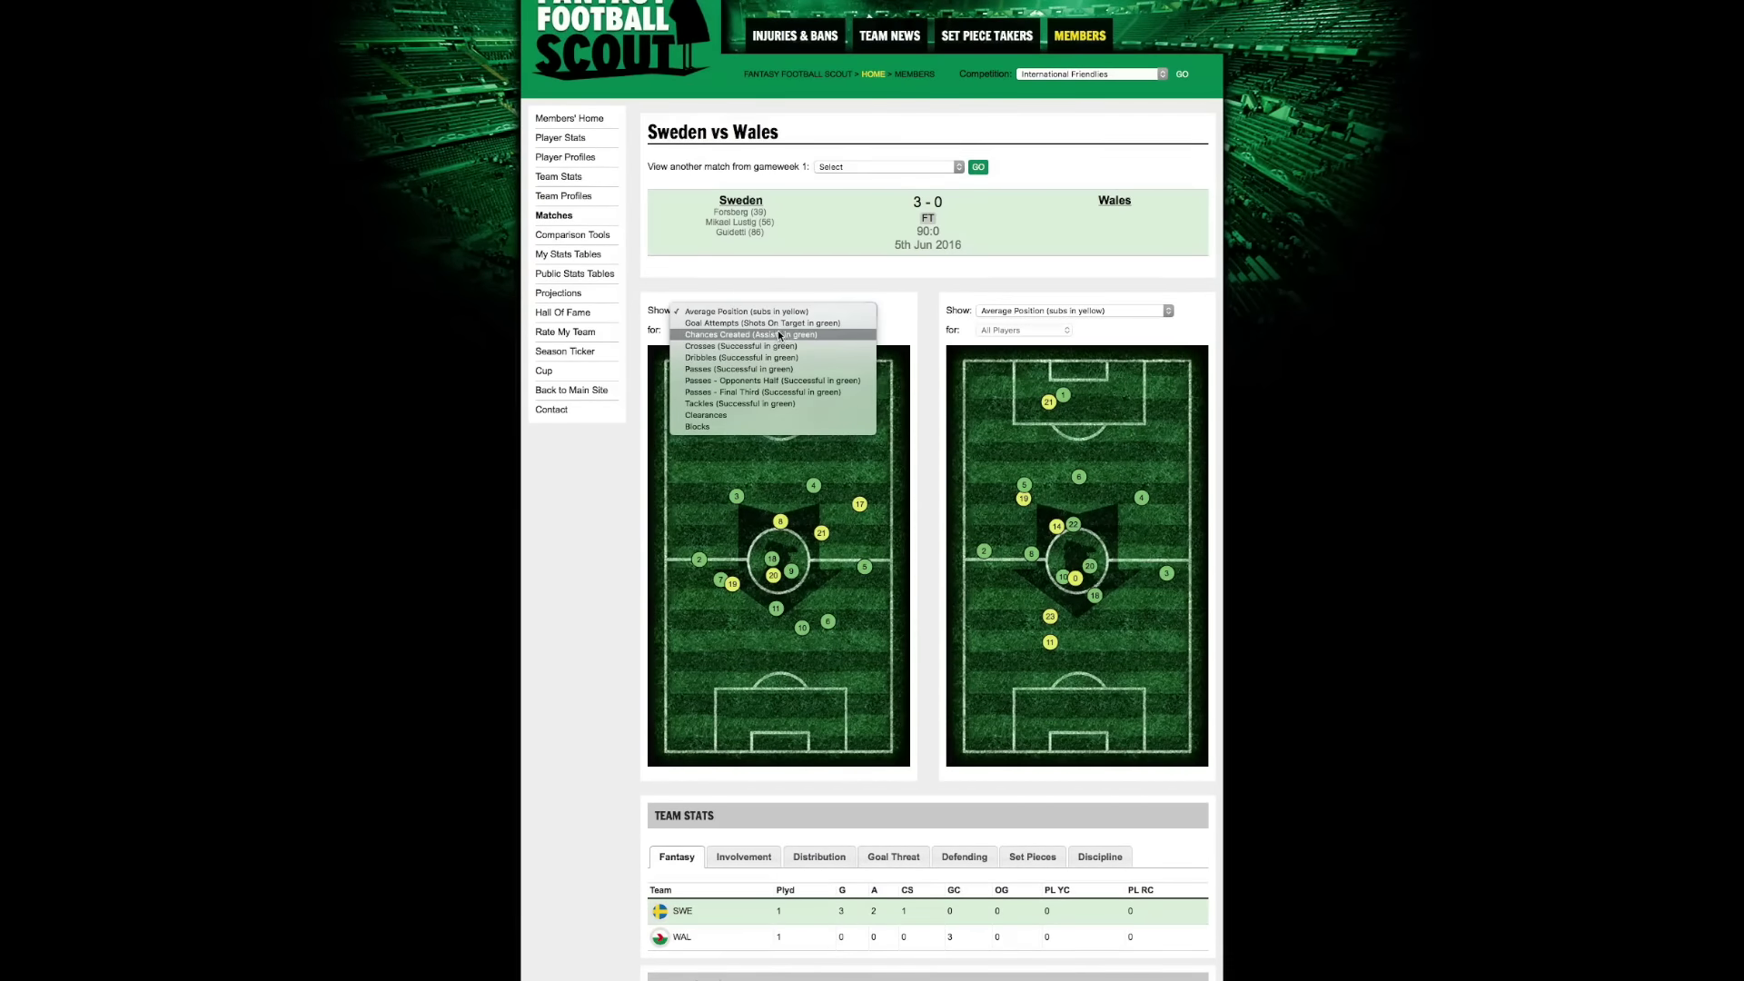
click(895, 327)
Show Goal Threat stats for teams and players, ranking players by Attempts Total.
scroll(894, 340, down, 5)
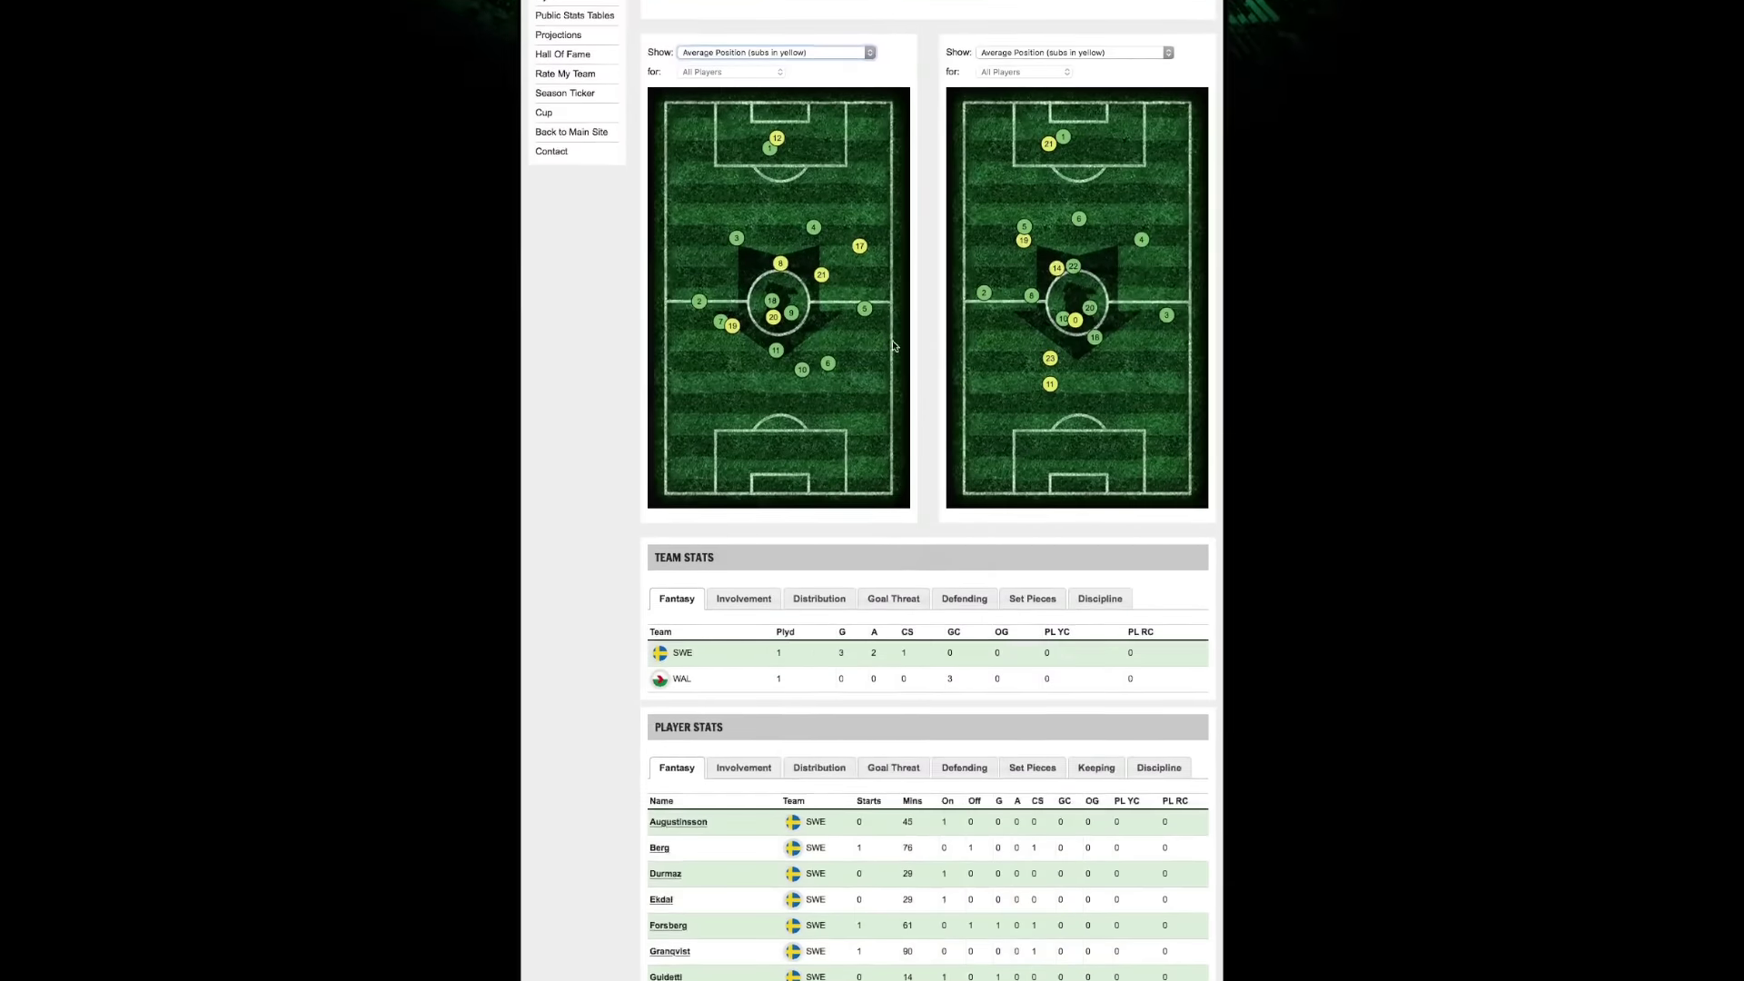
scroll(895, 345, down, 4)
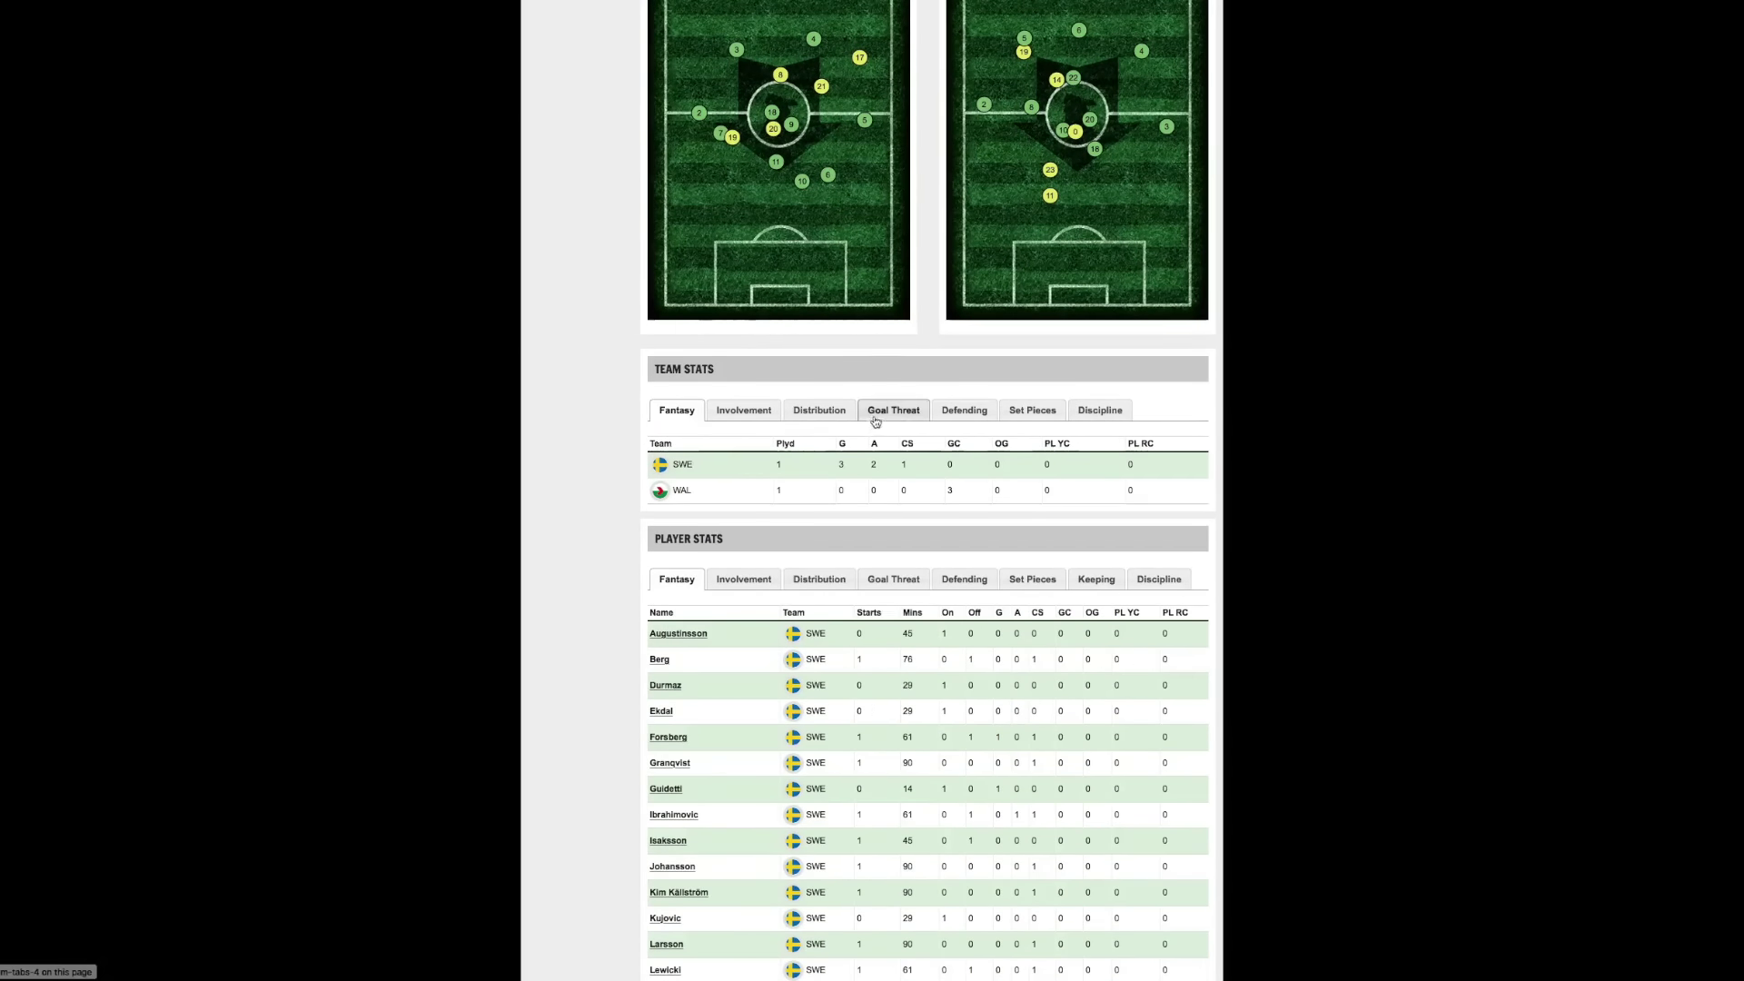
click(875, 414)
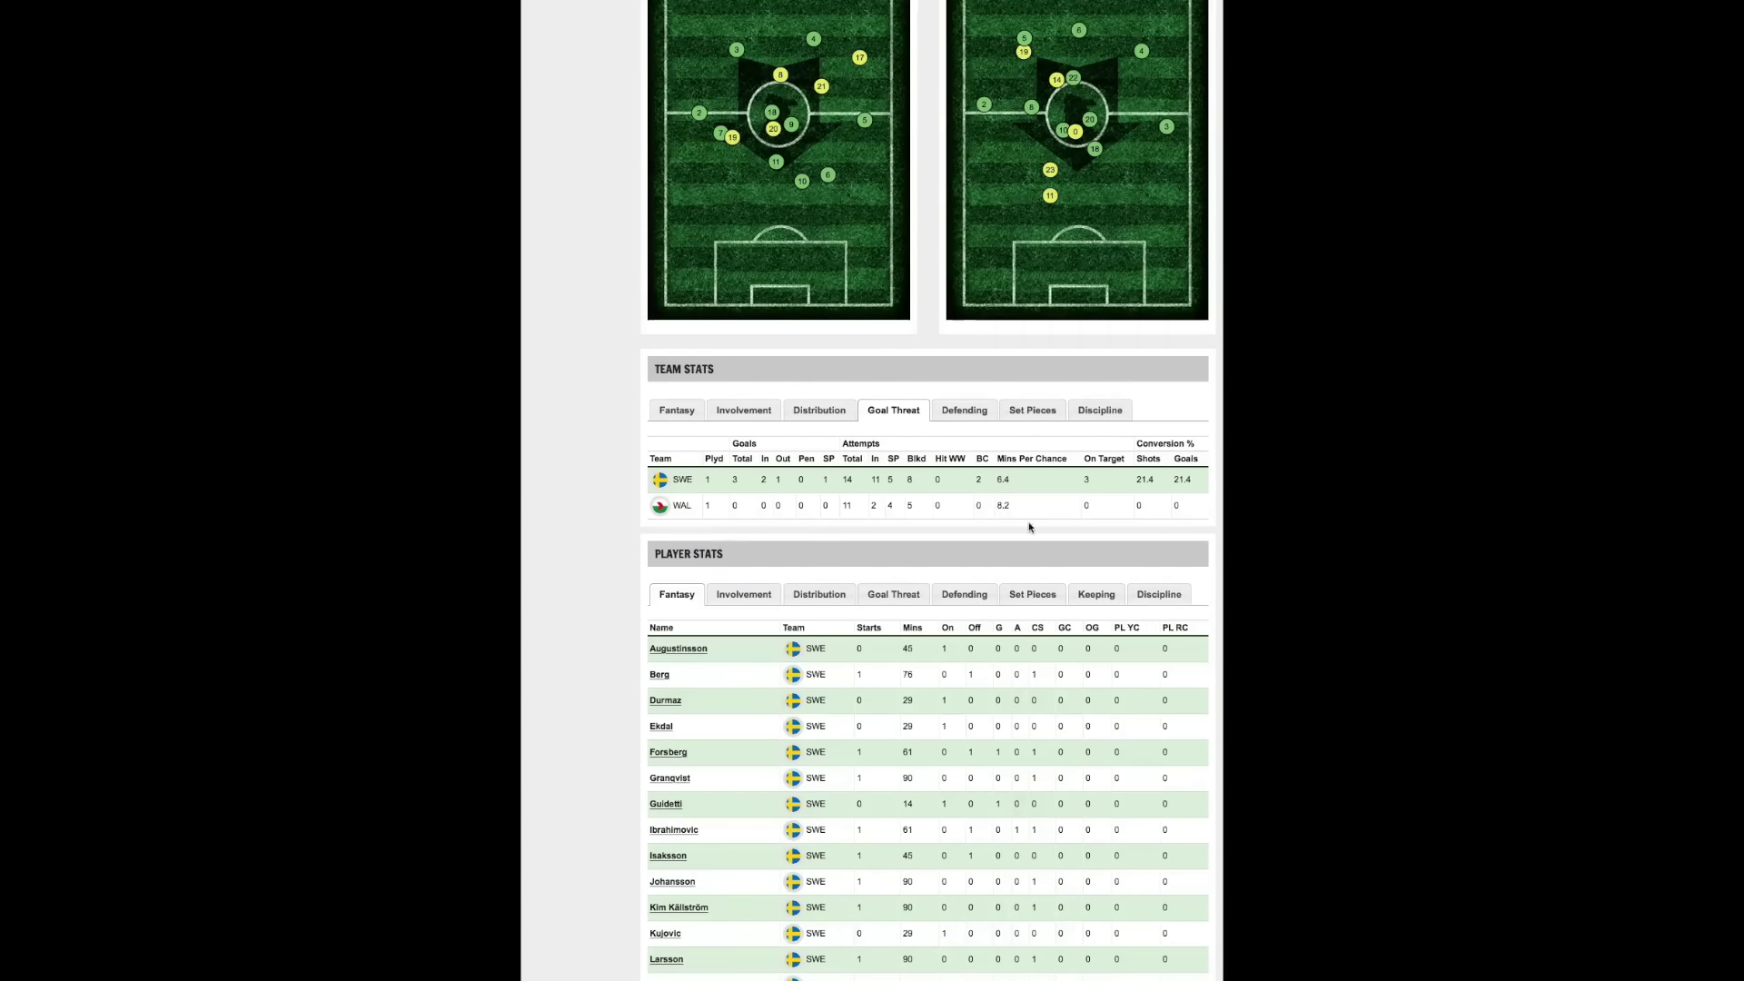
scroll(1008, 509, down, 5)
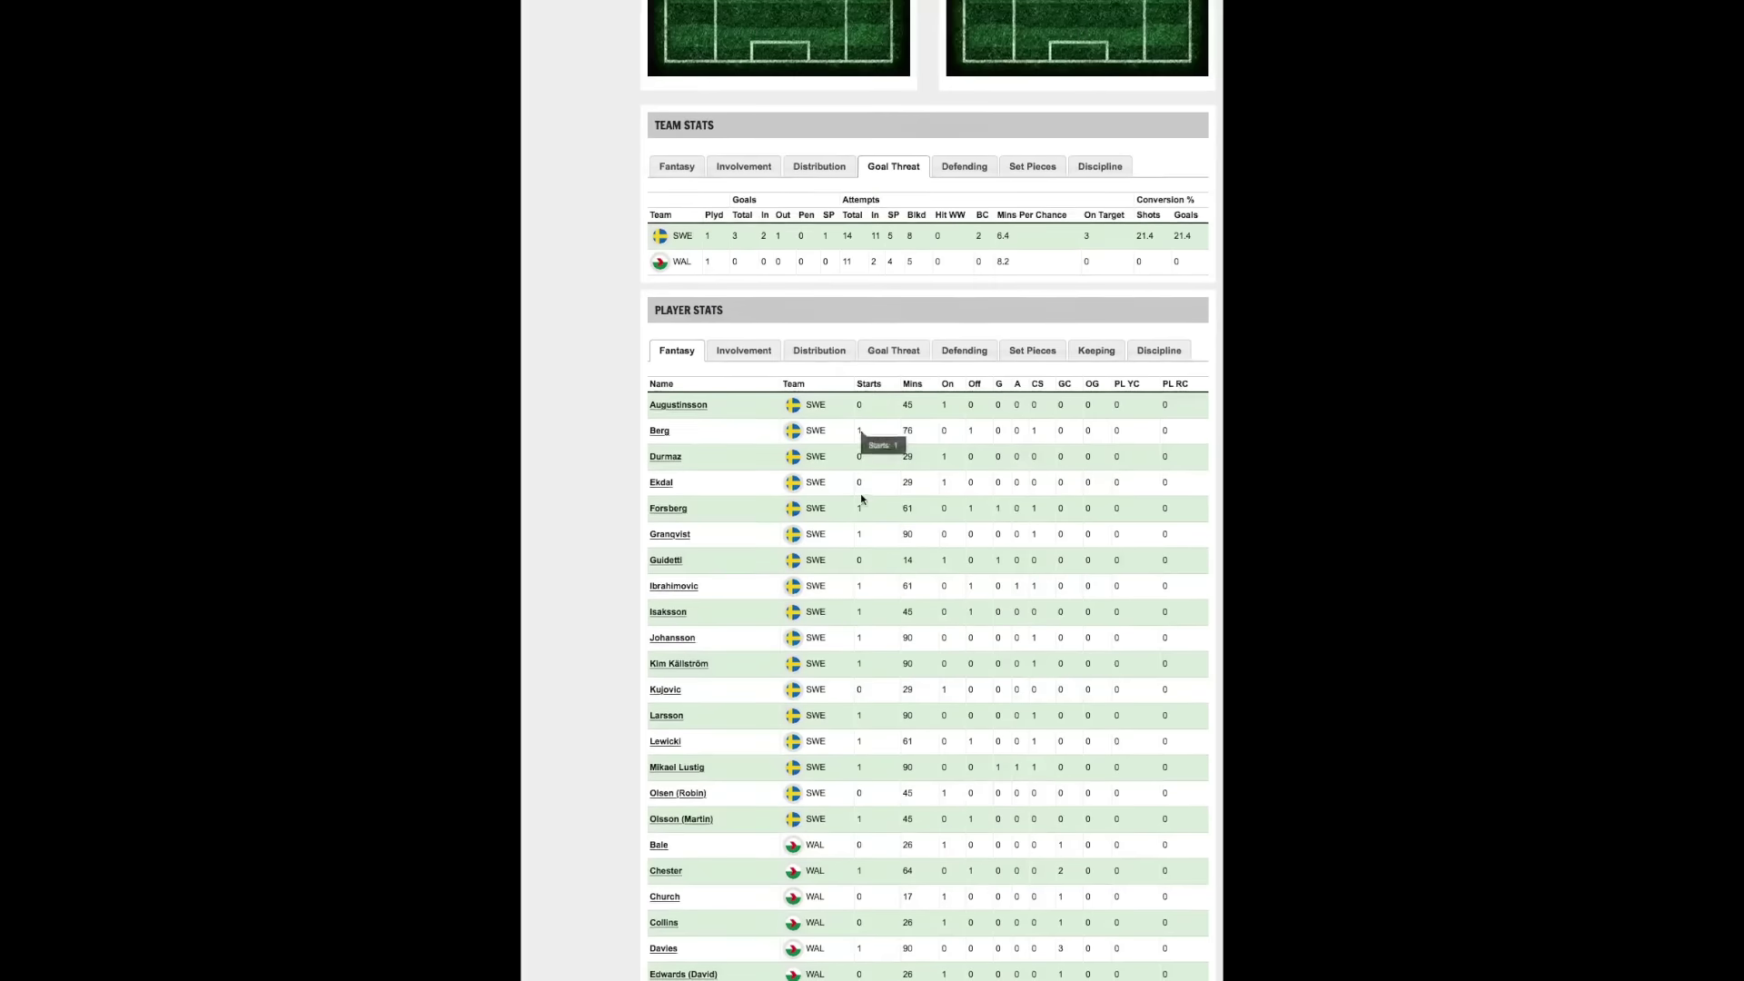
click(893, 345)
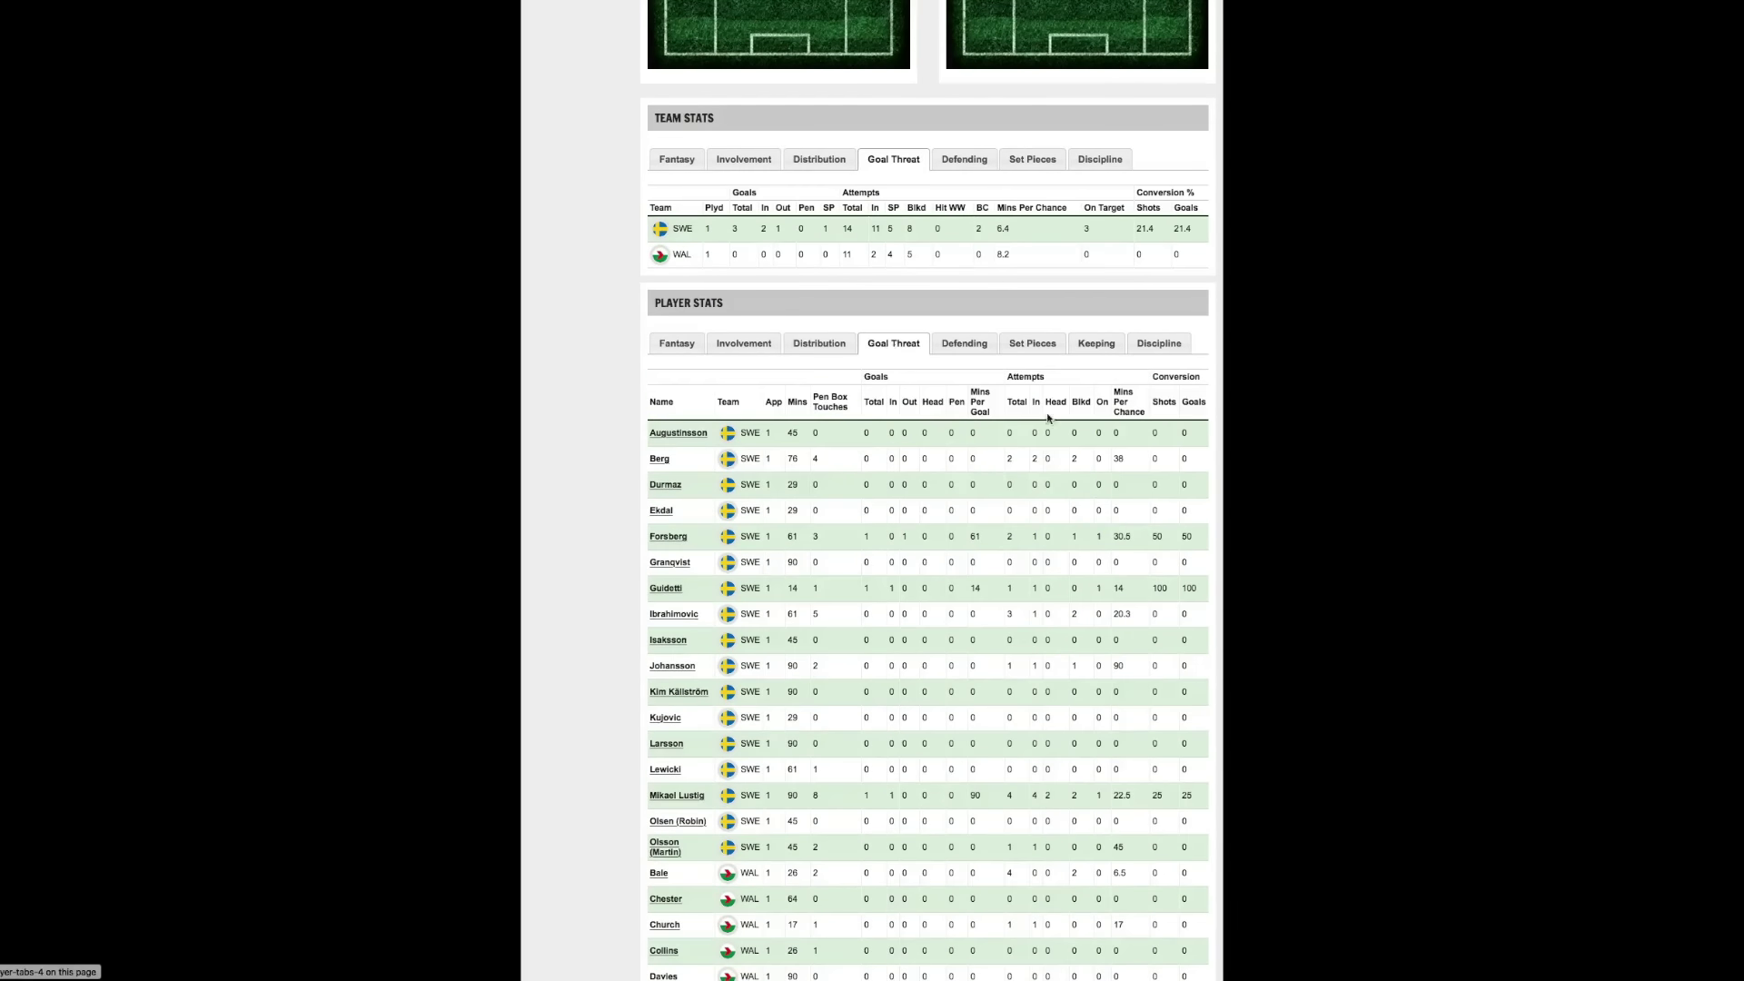
click(1016, 402)
Scroll through the attempts ranking, then go to the full Matches list.
scroll(1022, 455, down, 1)
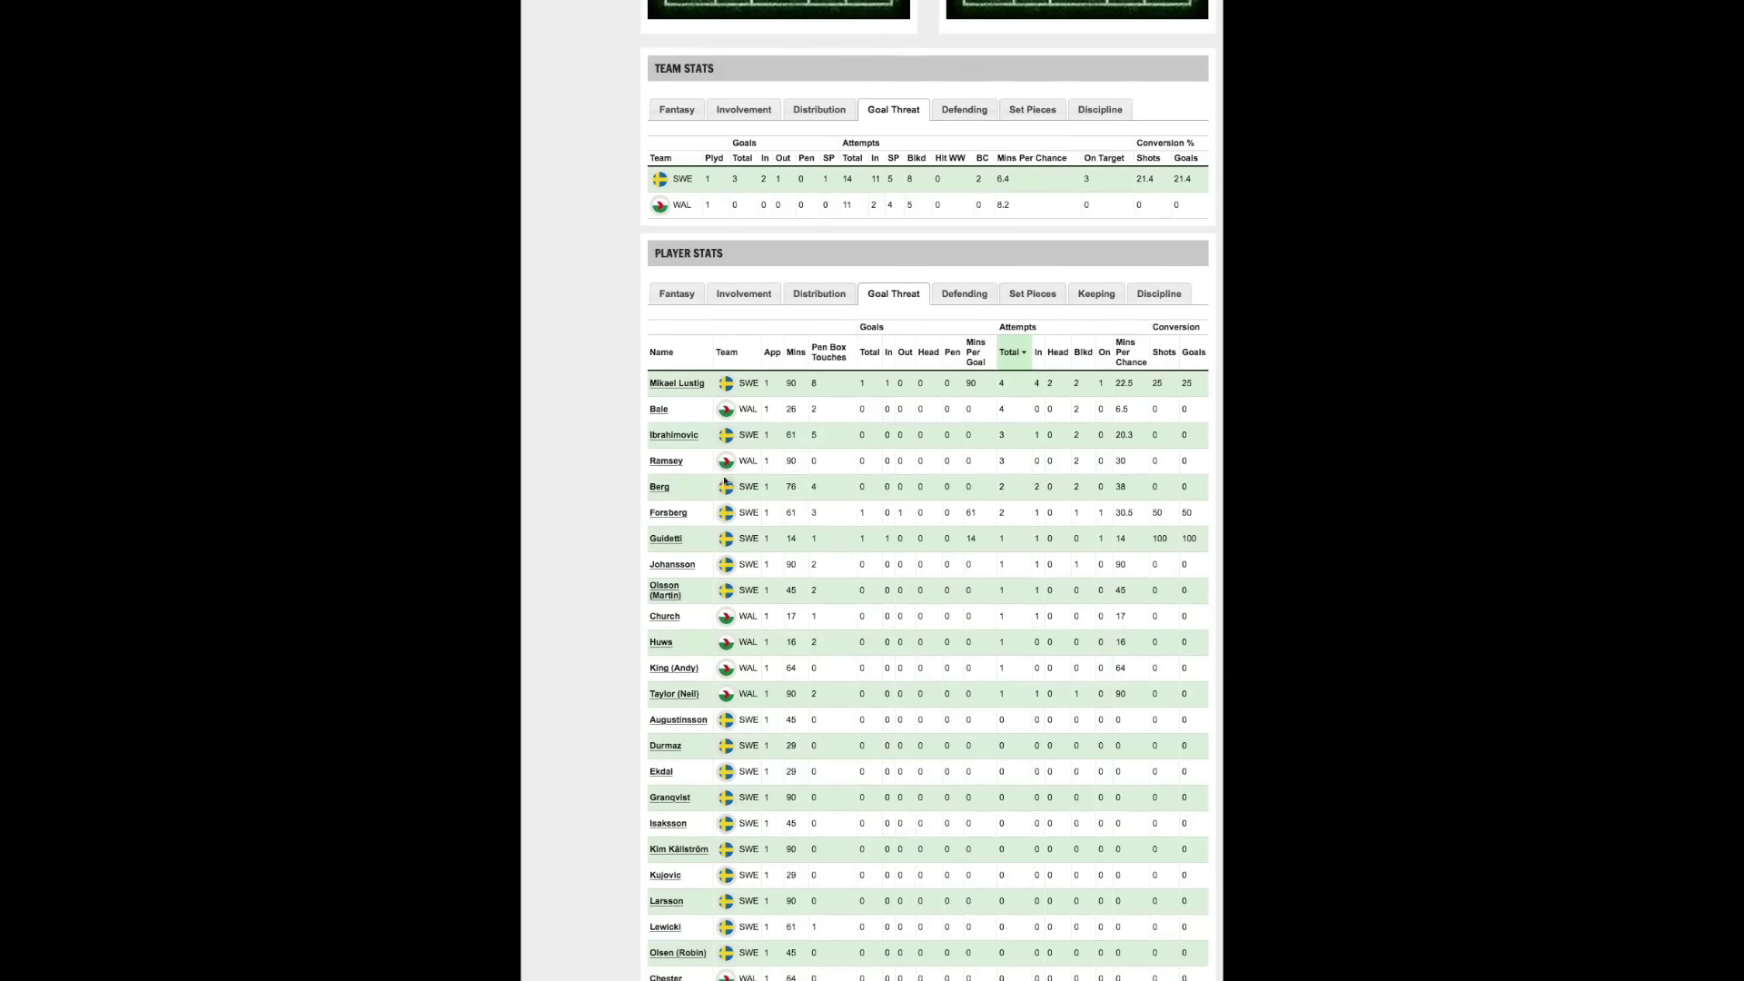
mouse_move(693, 670)
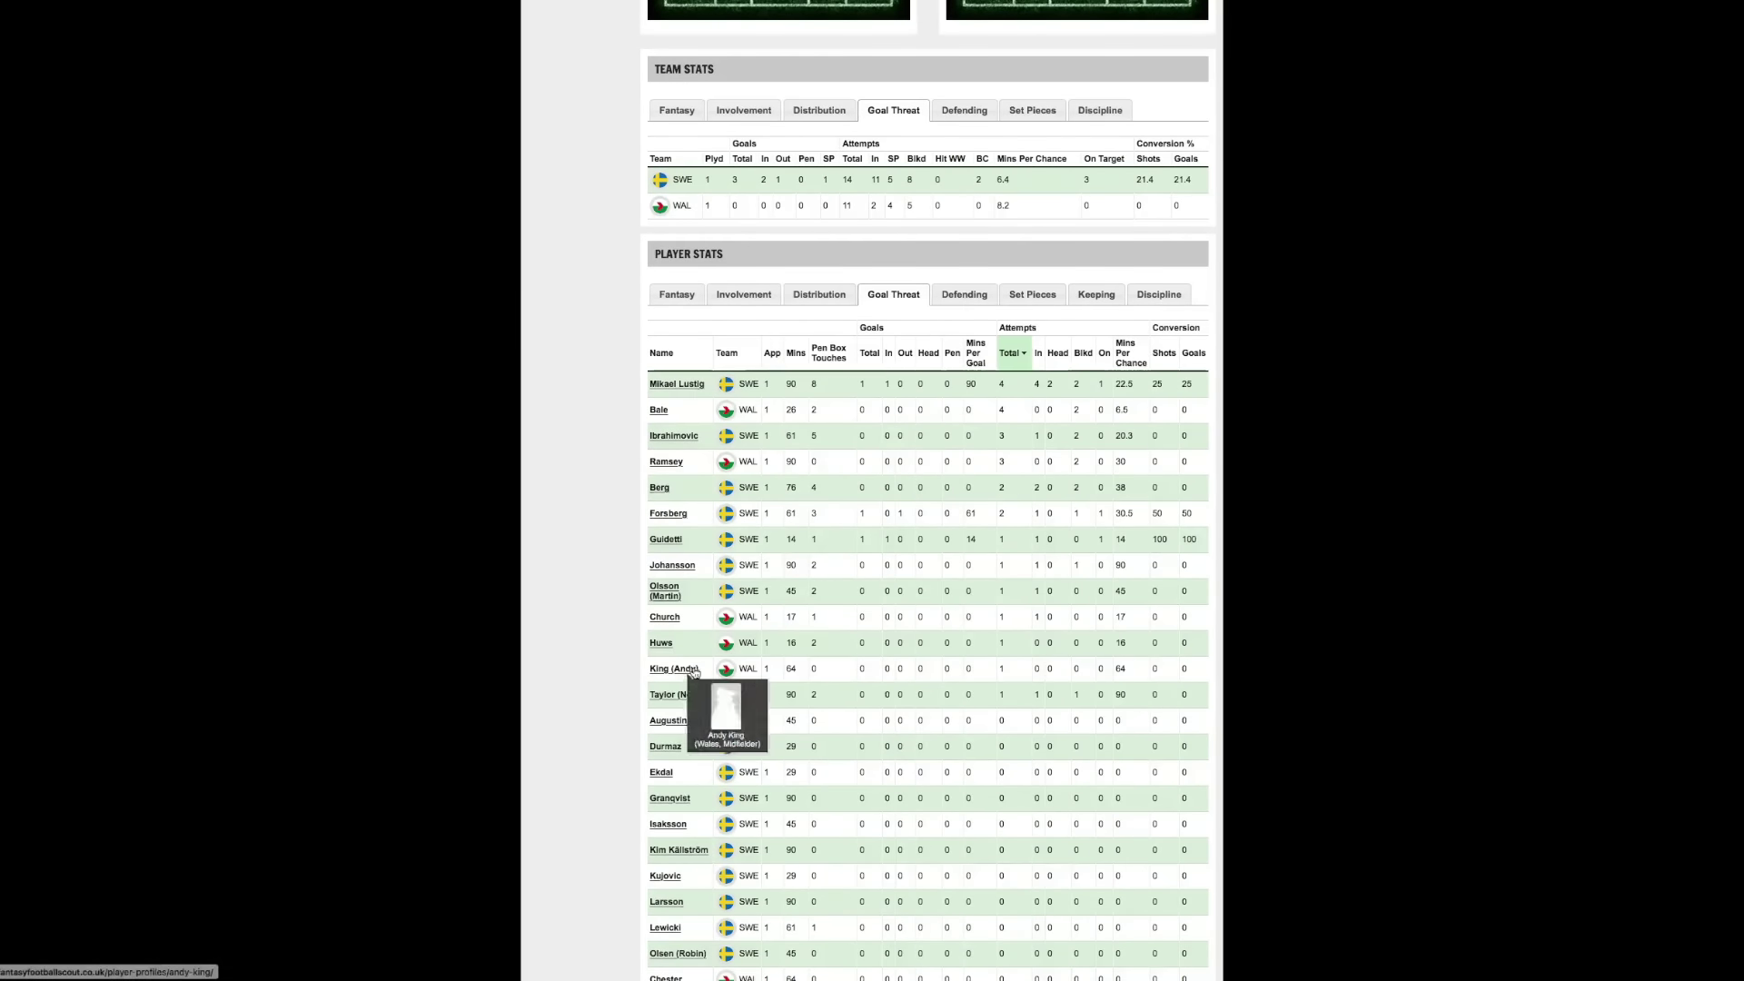
scroll(903, 581, down, 3)
scroll(902, 579, up, 4)
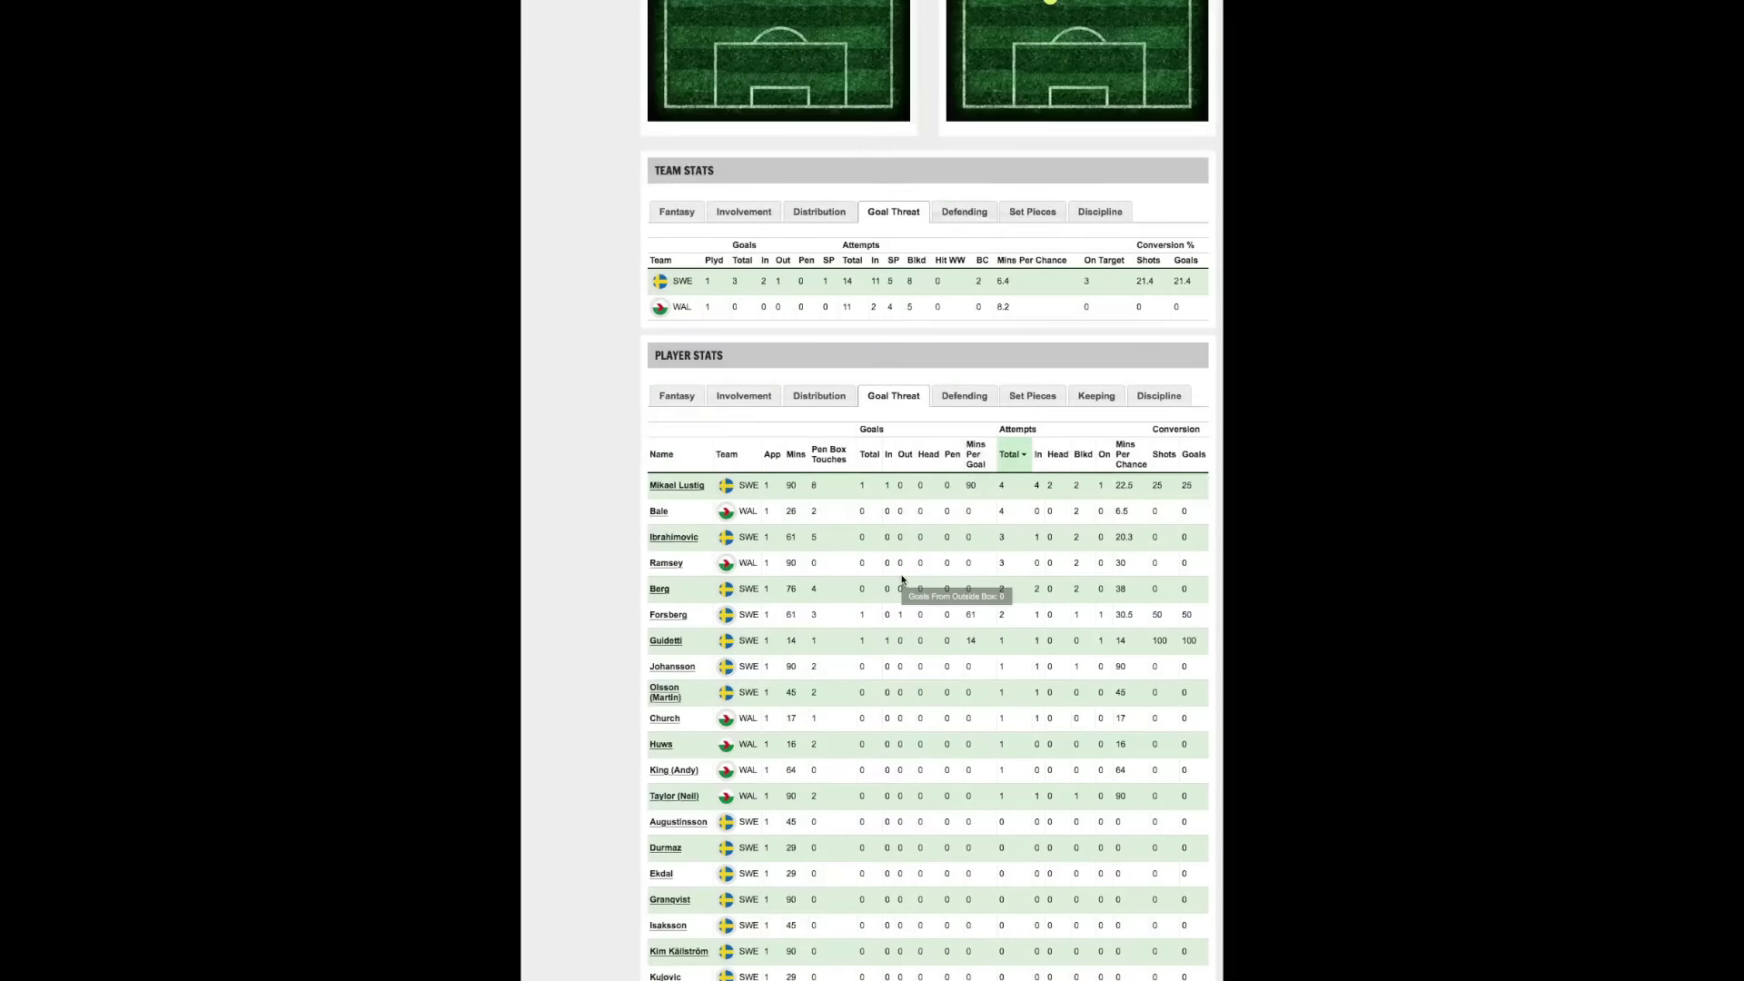
scroll(902, 579, up, 2)
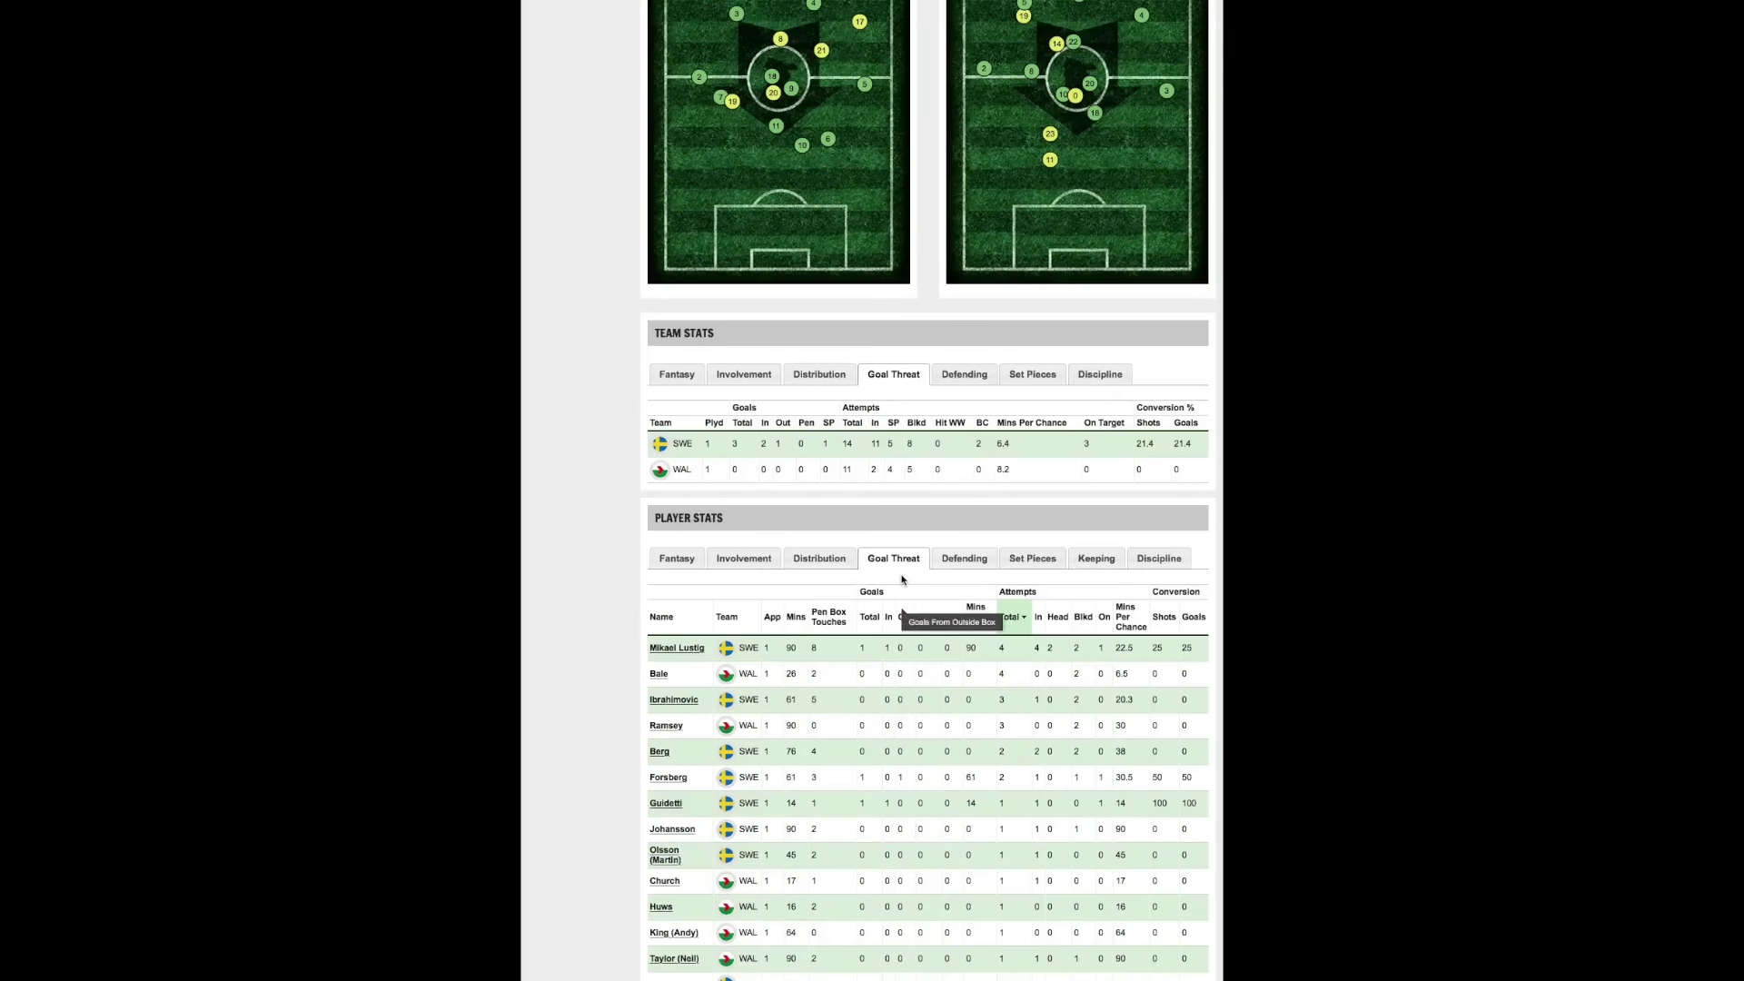
scroll(902, 580, up, 5)
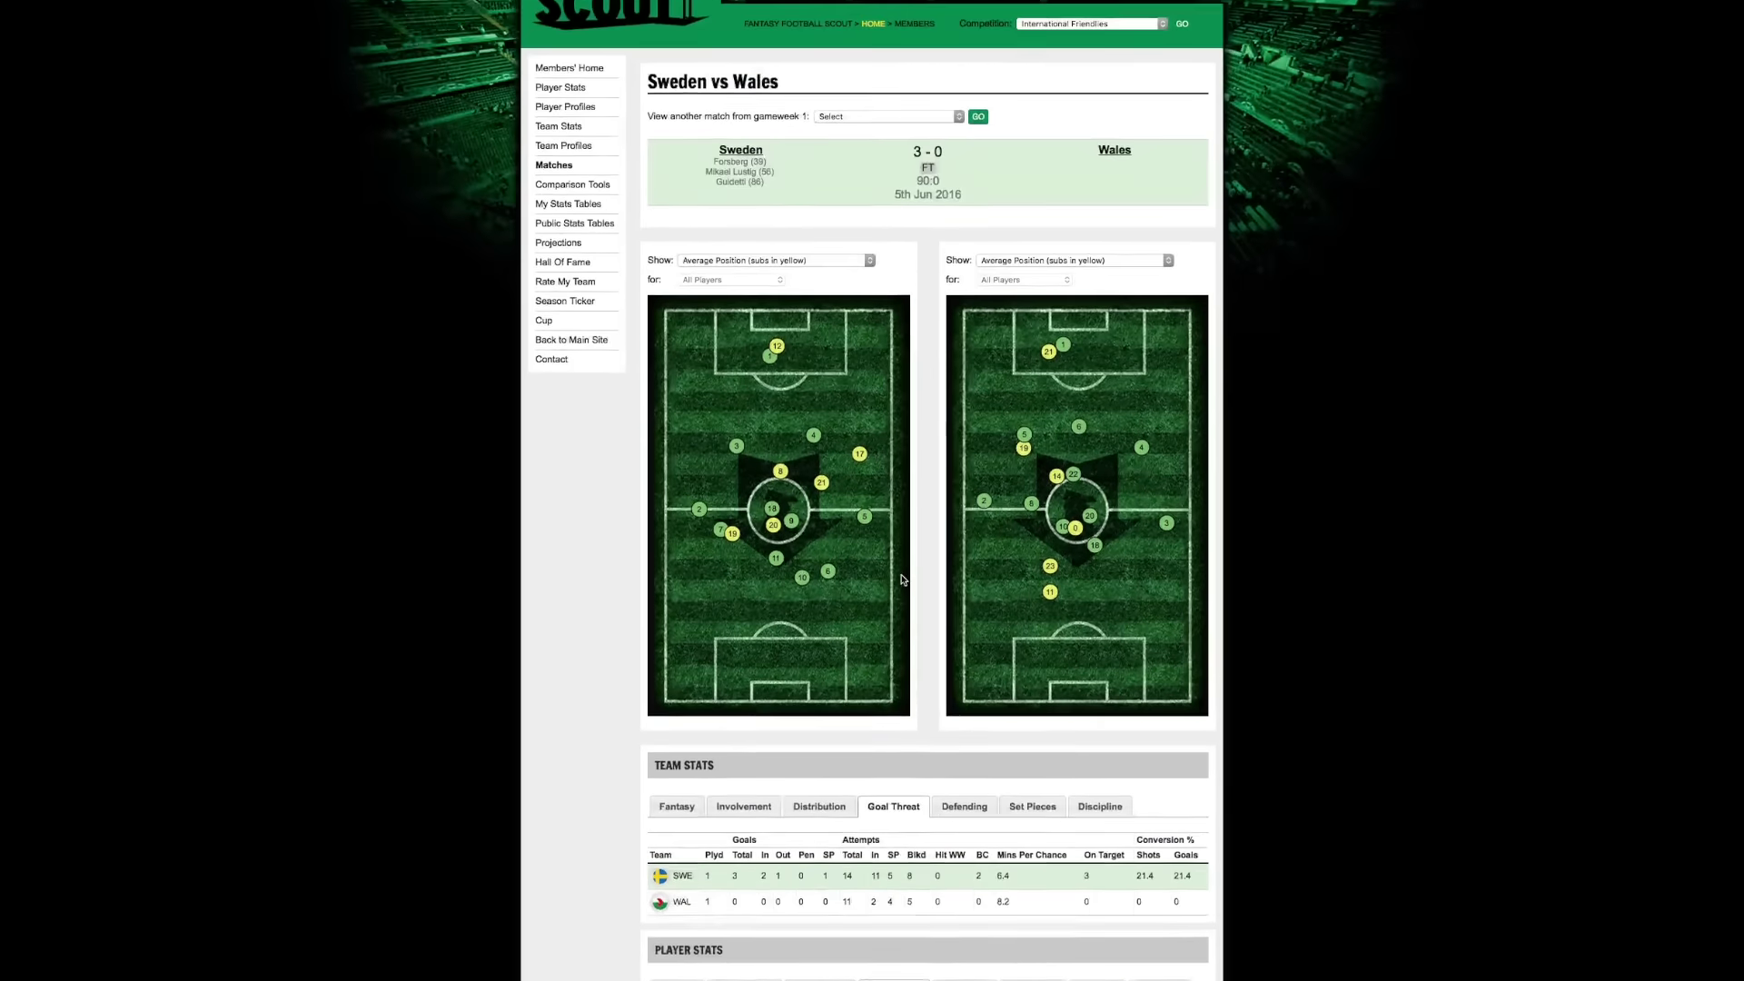
scroll(902, 580, up, 2)
click(553, 330)
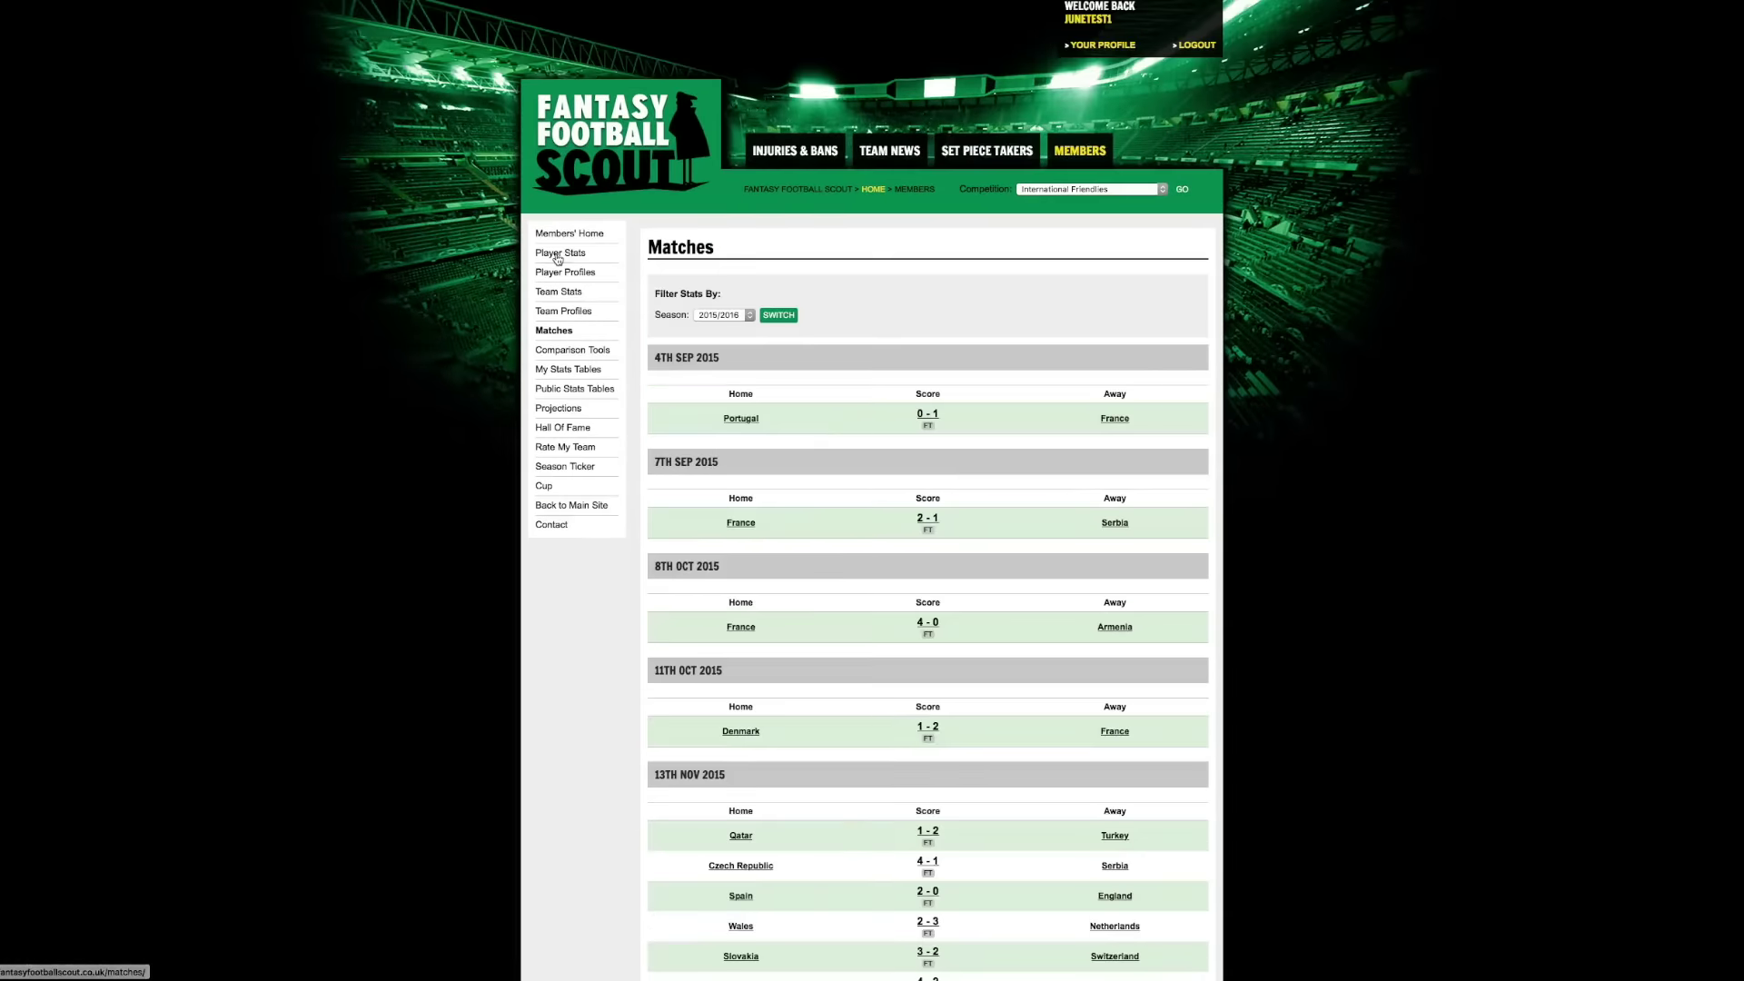
Go to Members' Home and set the competition to European Championship Qualifiers.
scroll(963, 463, down, 1)
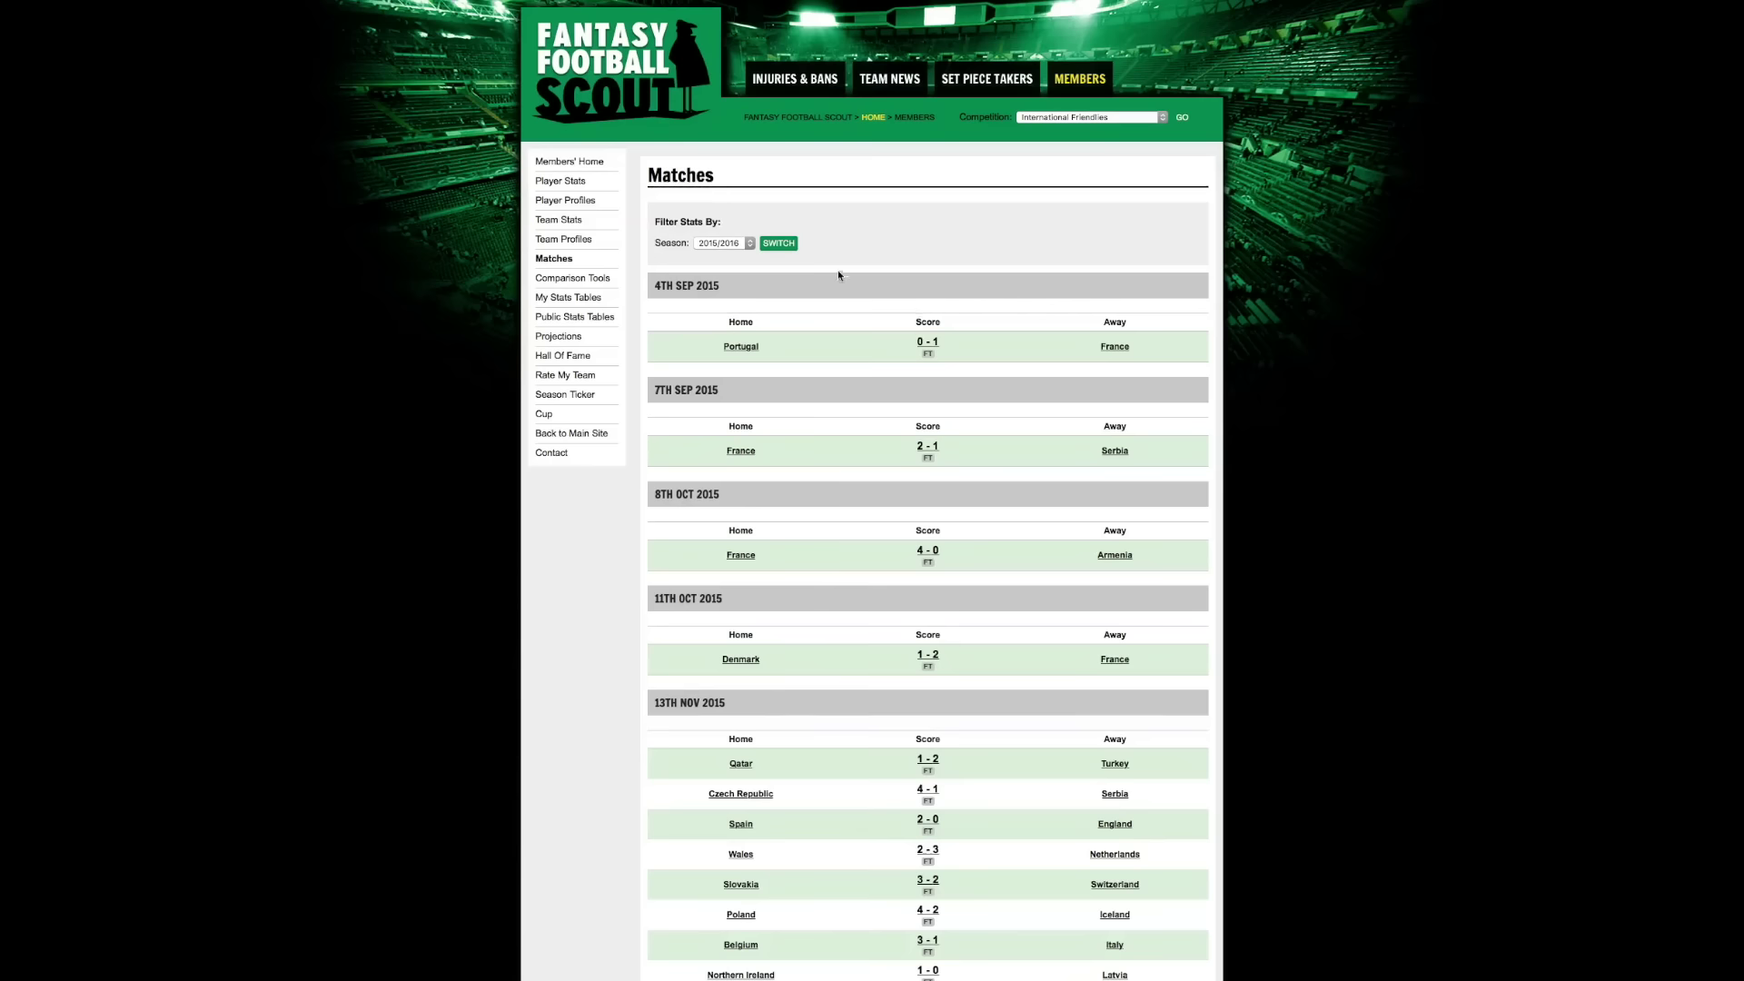
click(581, 160)
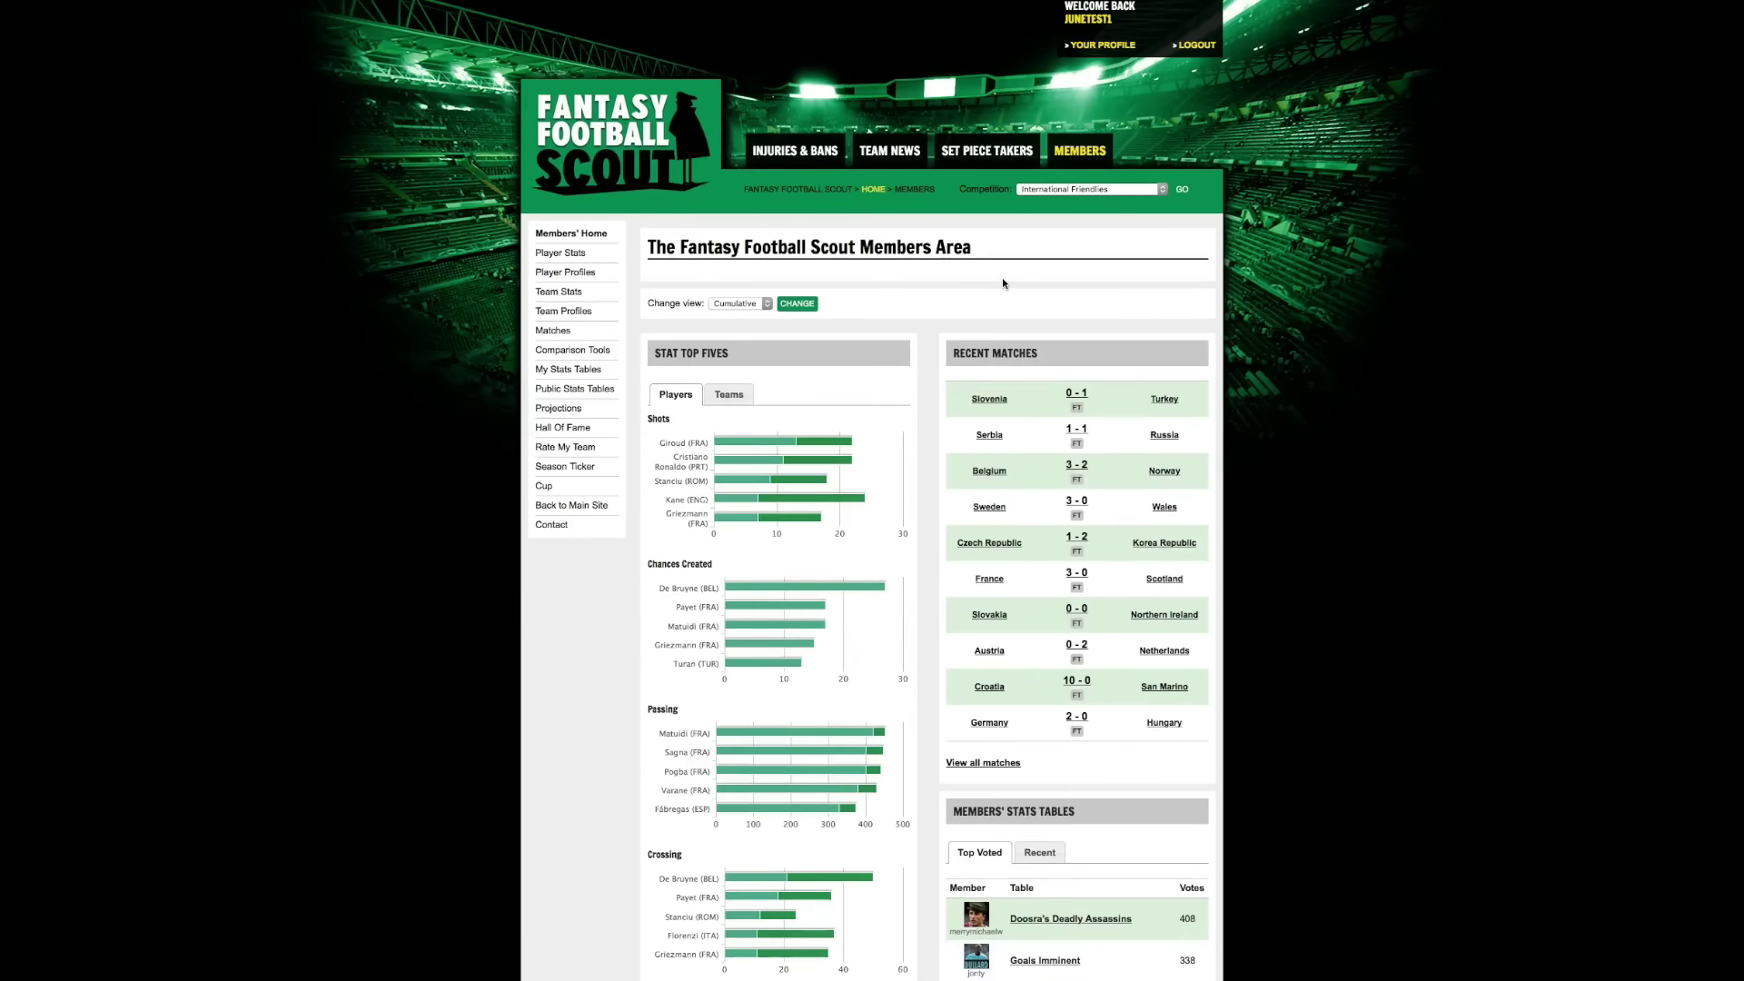
scroll(1005, 276, down, 1)
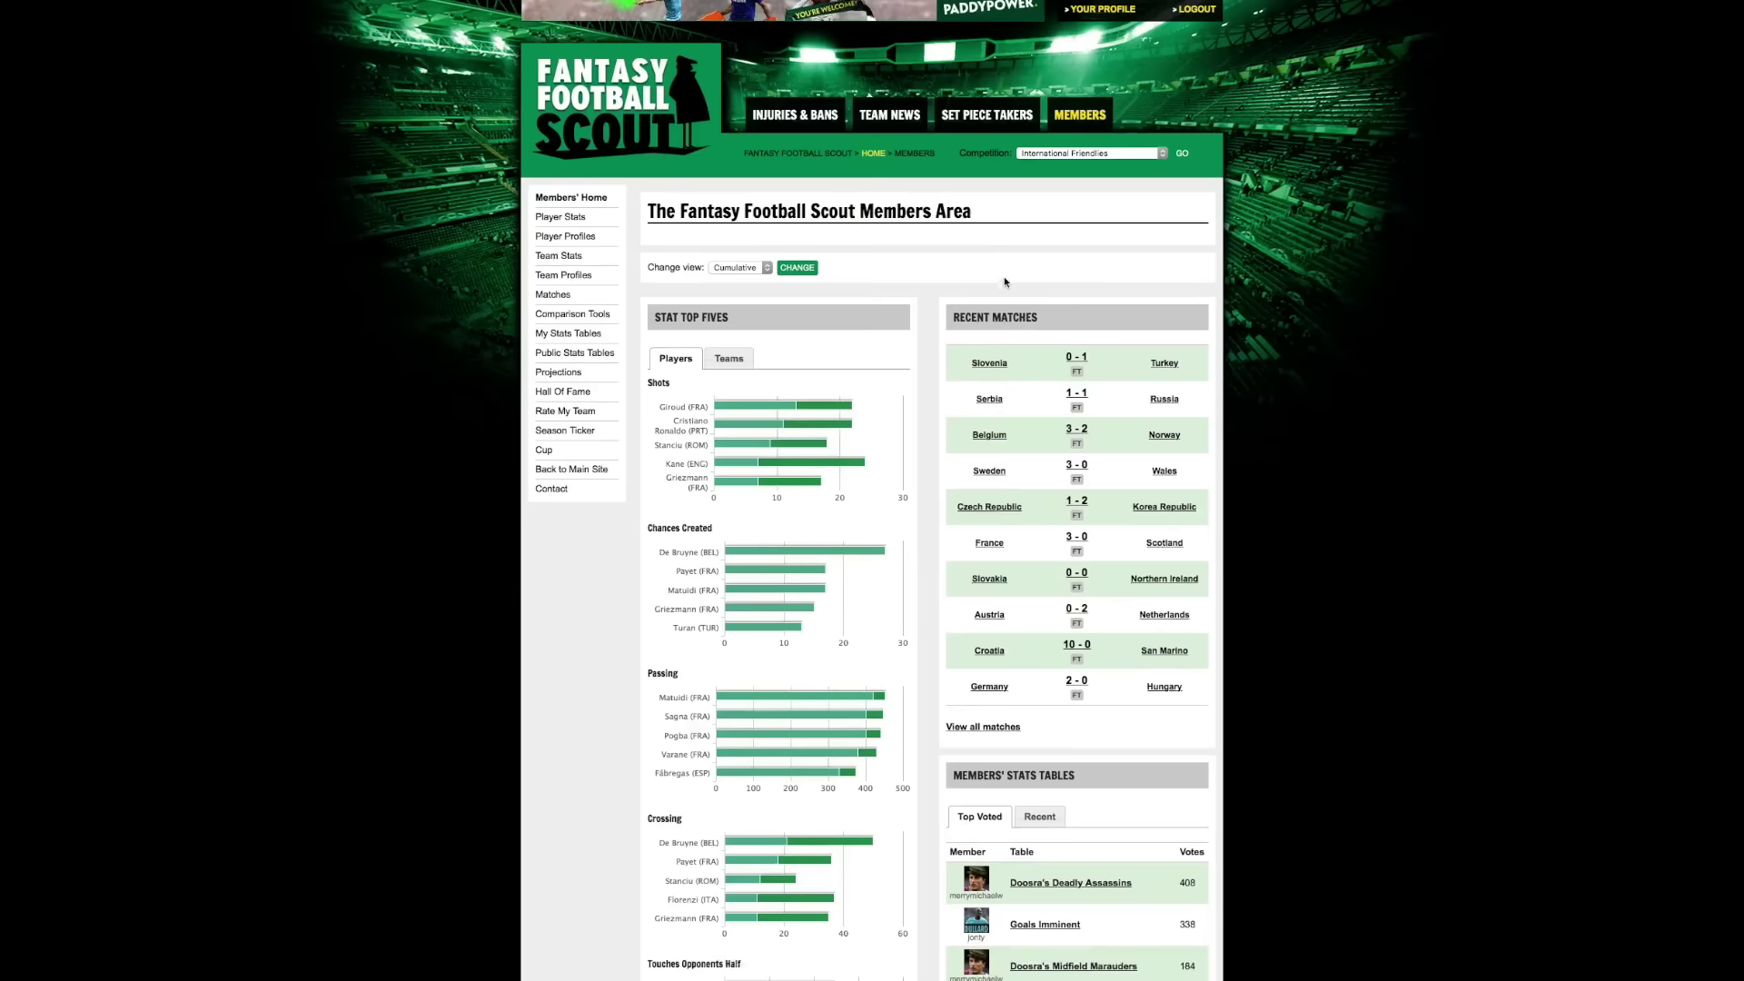
click(1088, 154)
click(1088, 165)
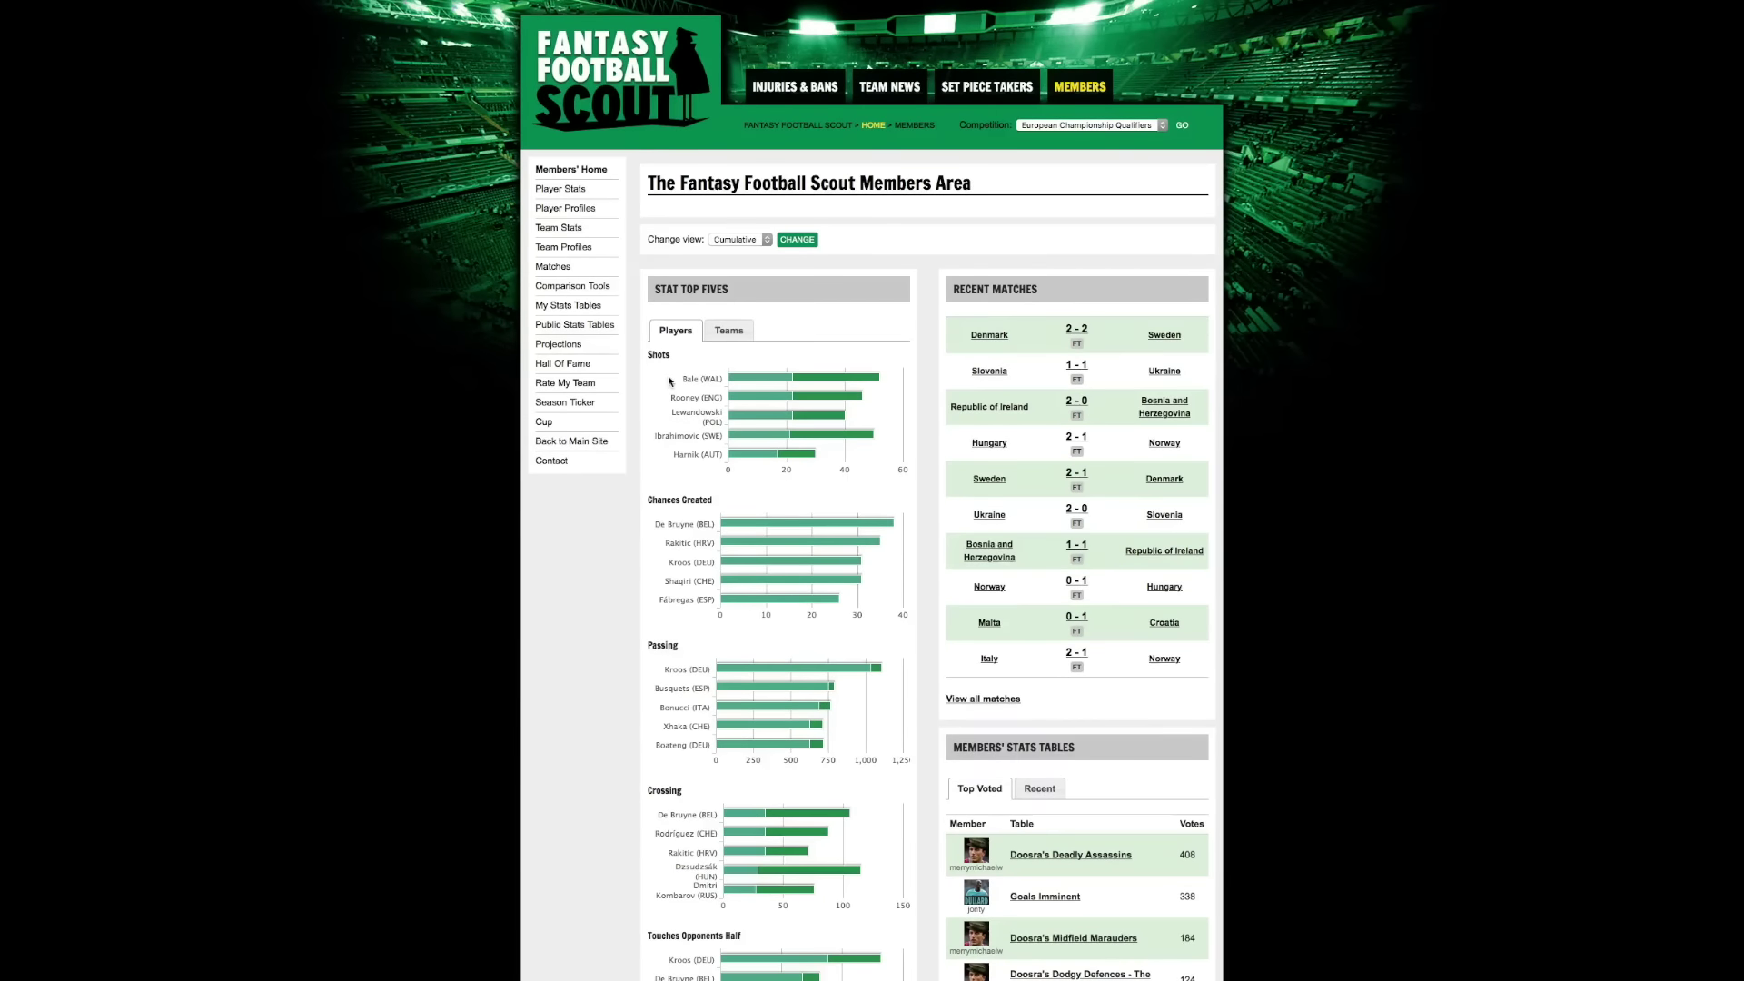
Review the qualifier stats, keep the competition unchanged, and go to My Stats Tables.
scroll(687, 556, down, 2)
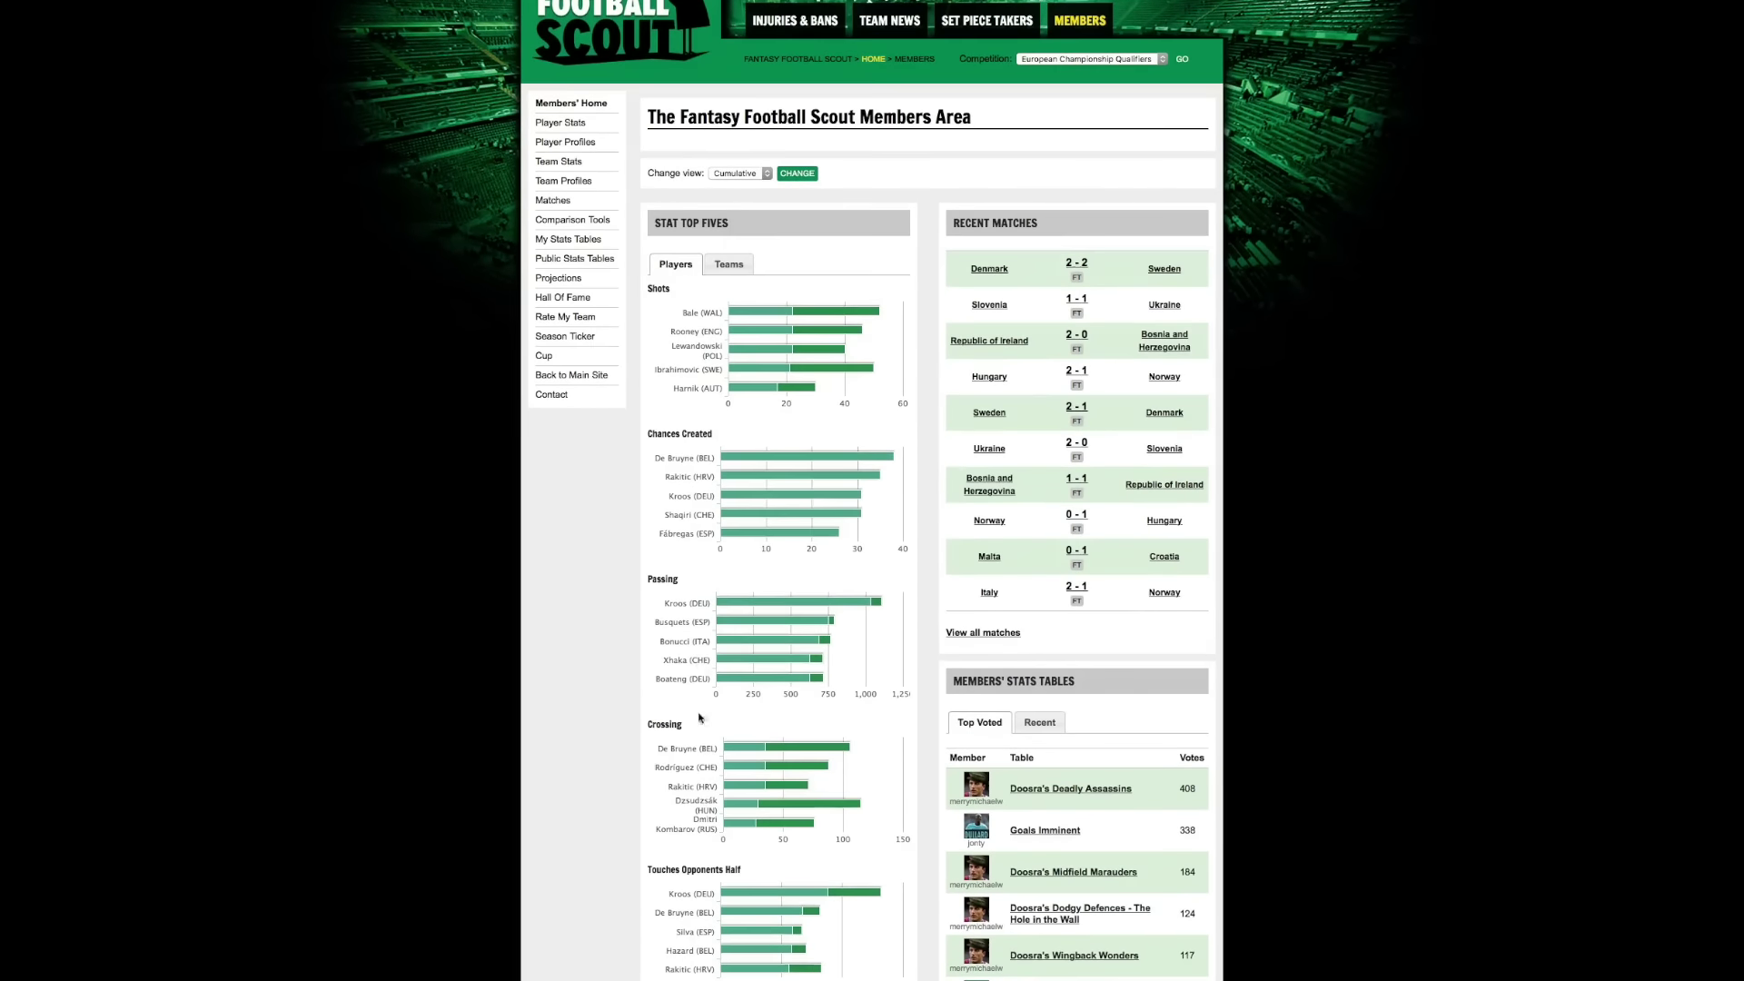
scroll(720, 457, down, 4)
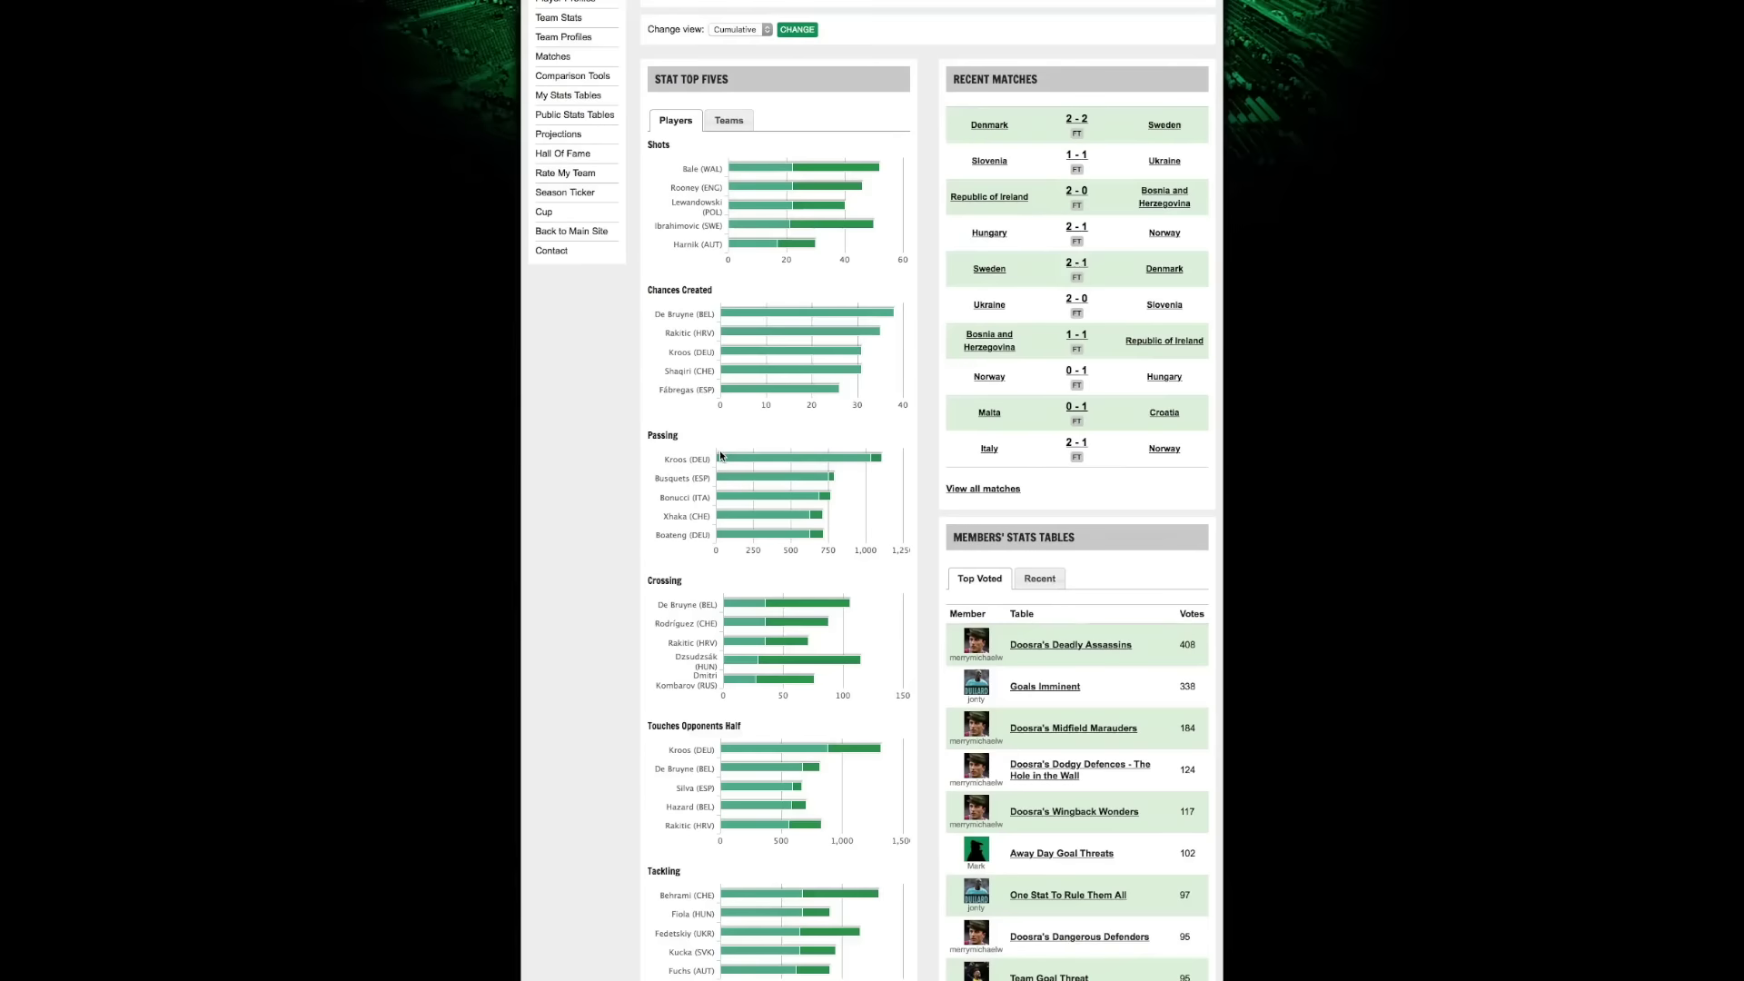
scroll(720, 457, up, 3)
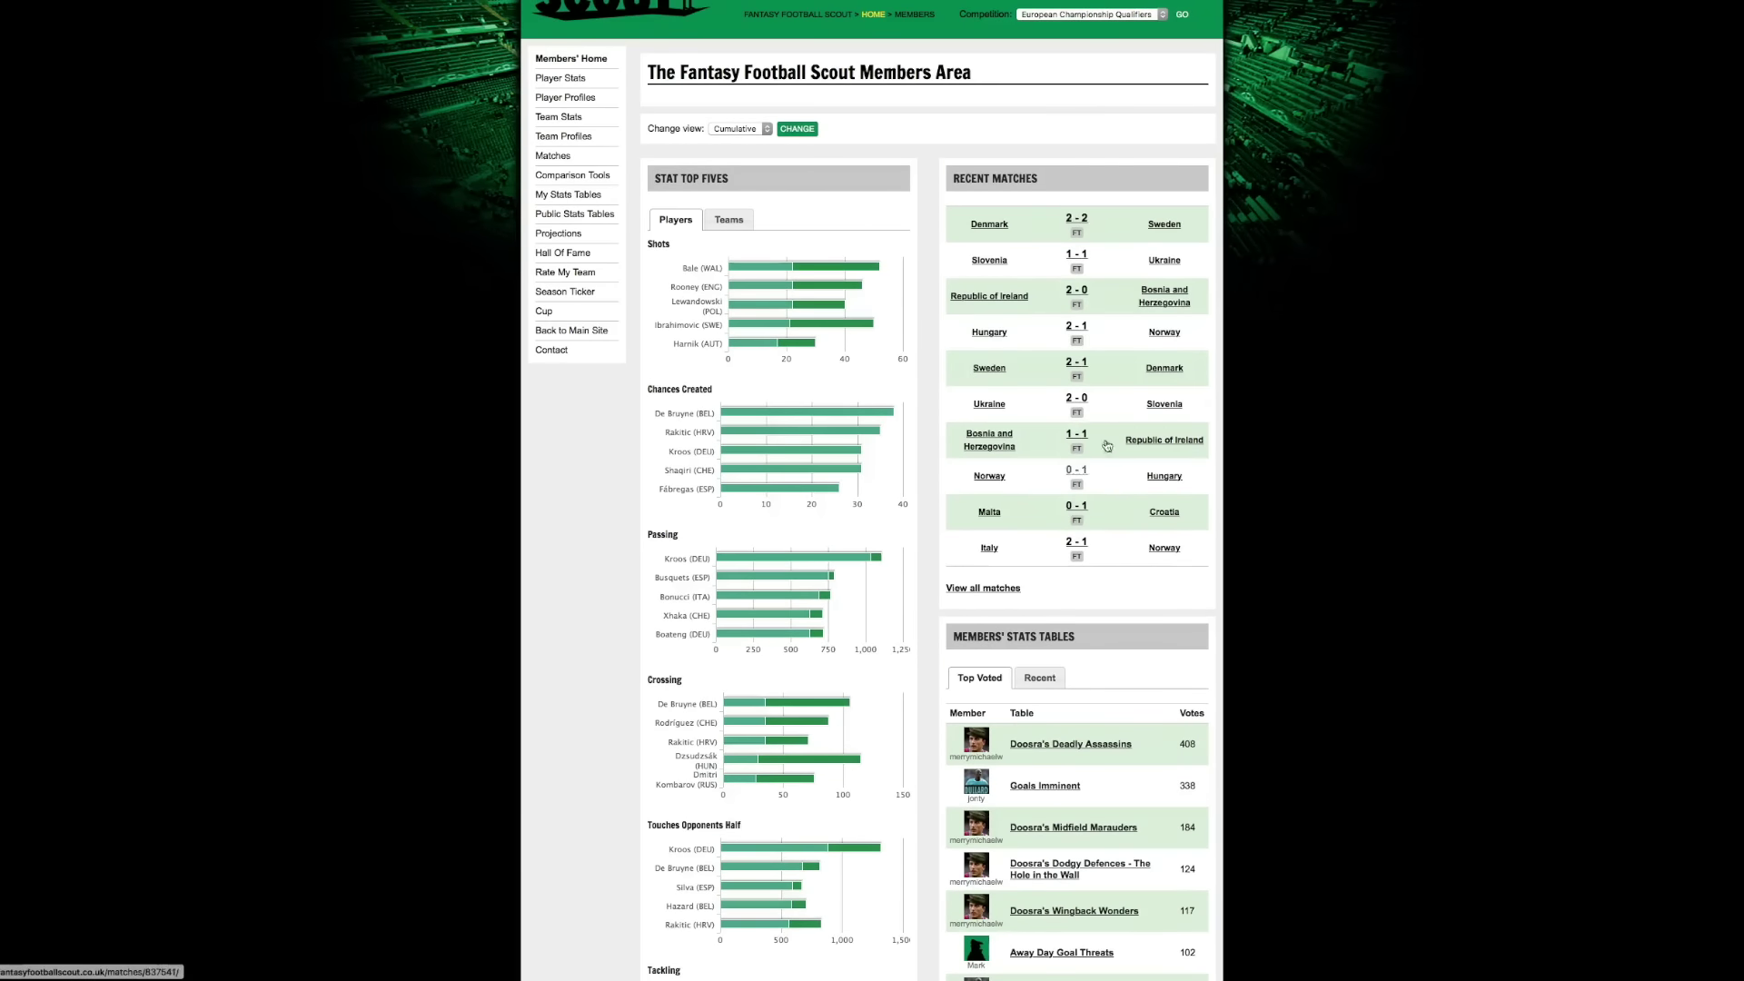
scroll(757, 263, up, 2)
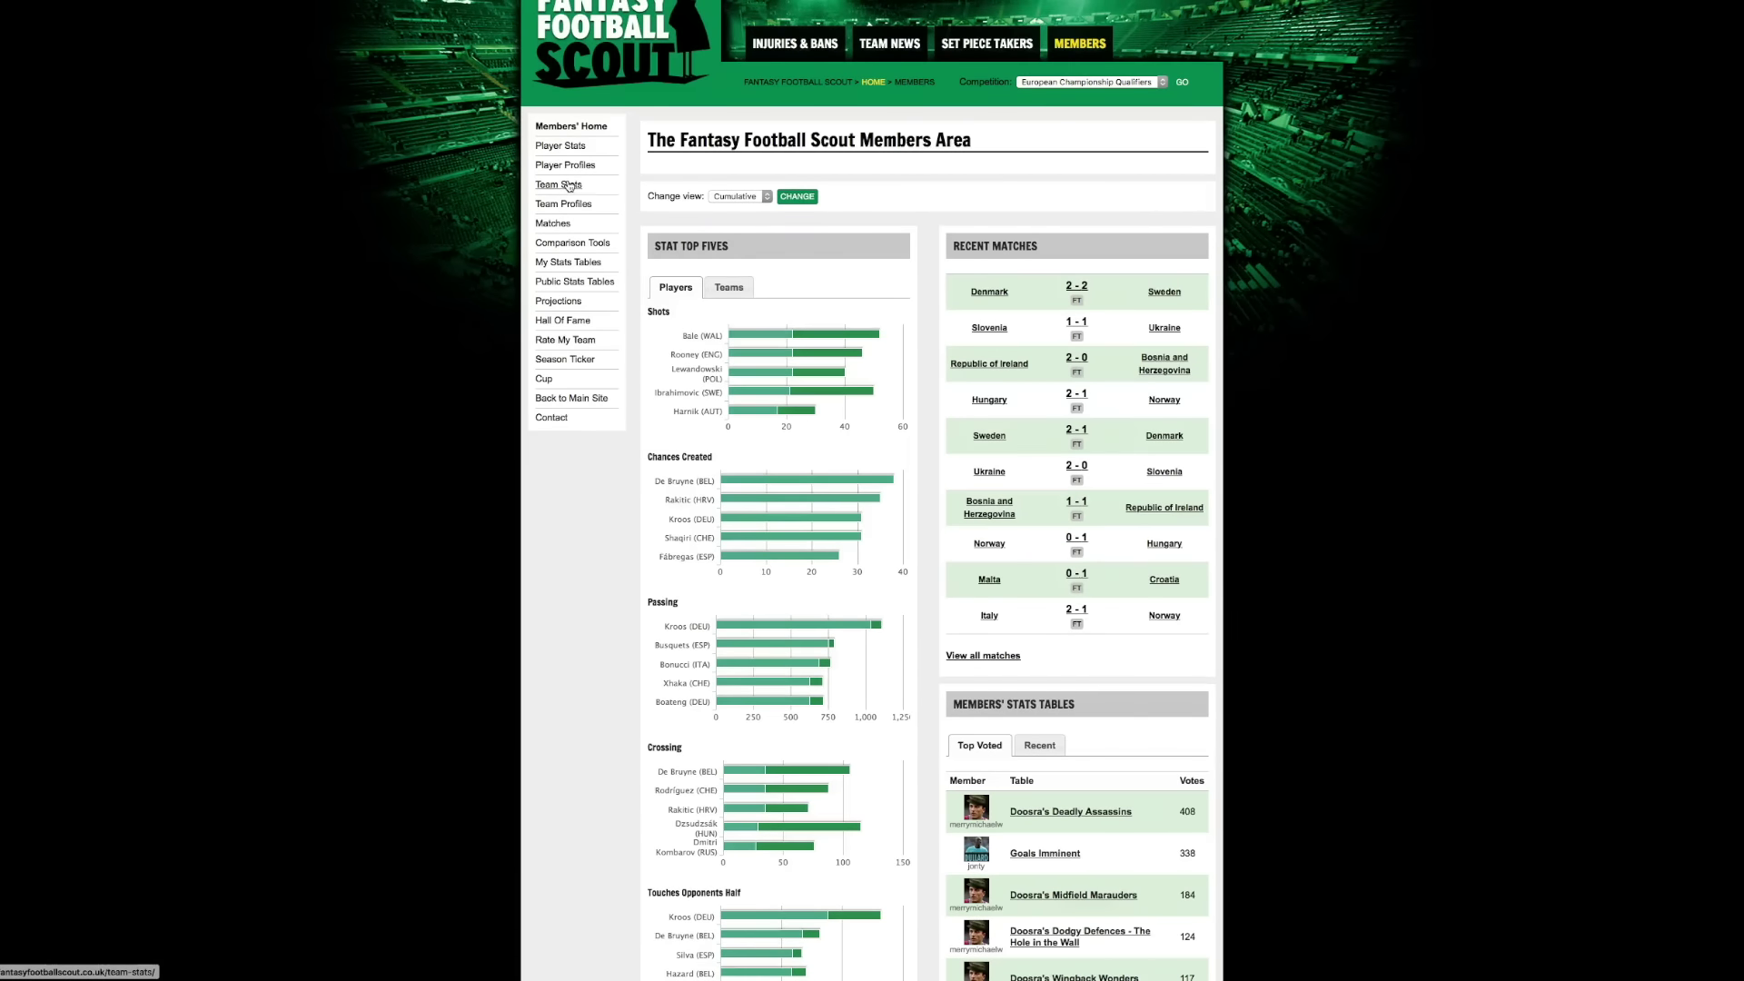
click(1106, 90)
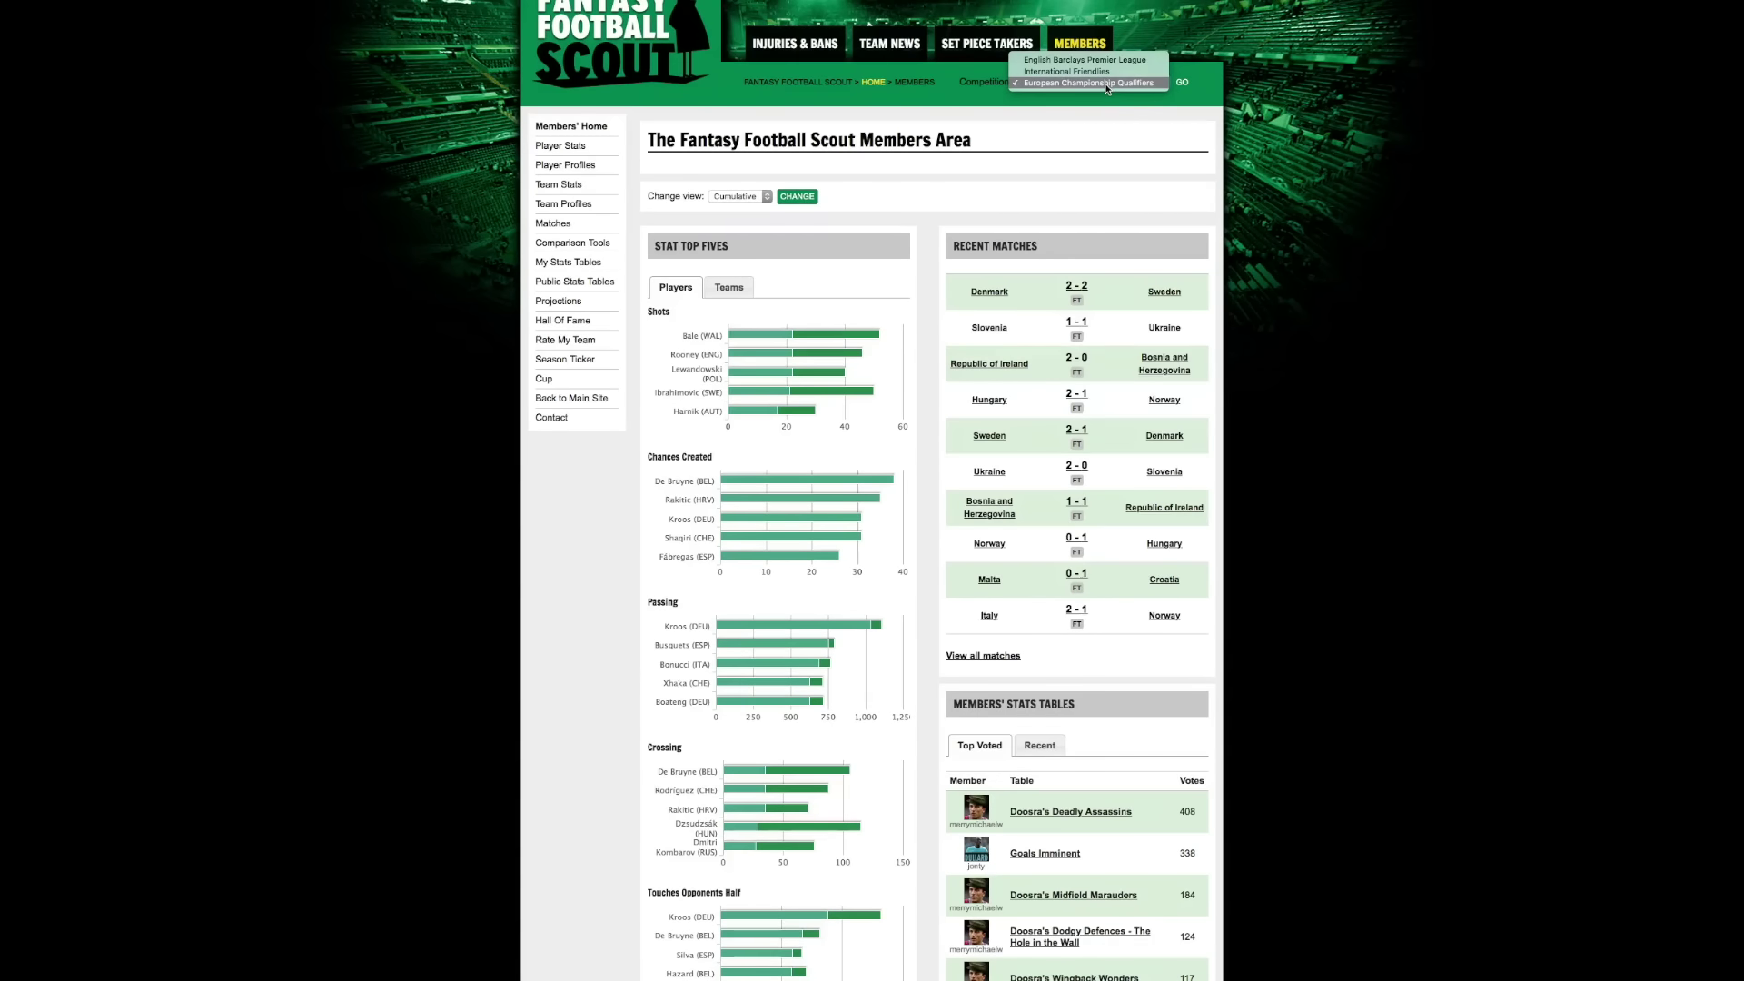
click(1100, 125)
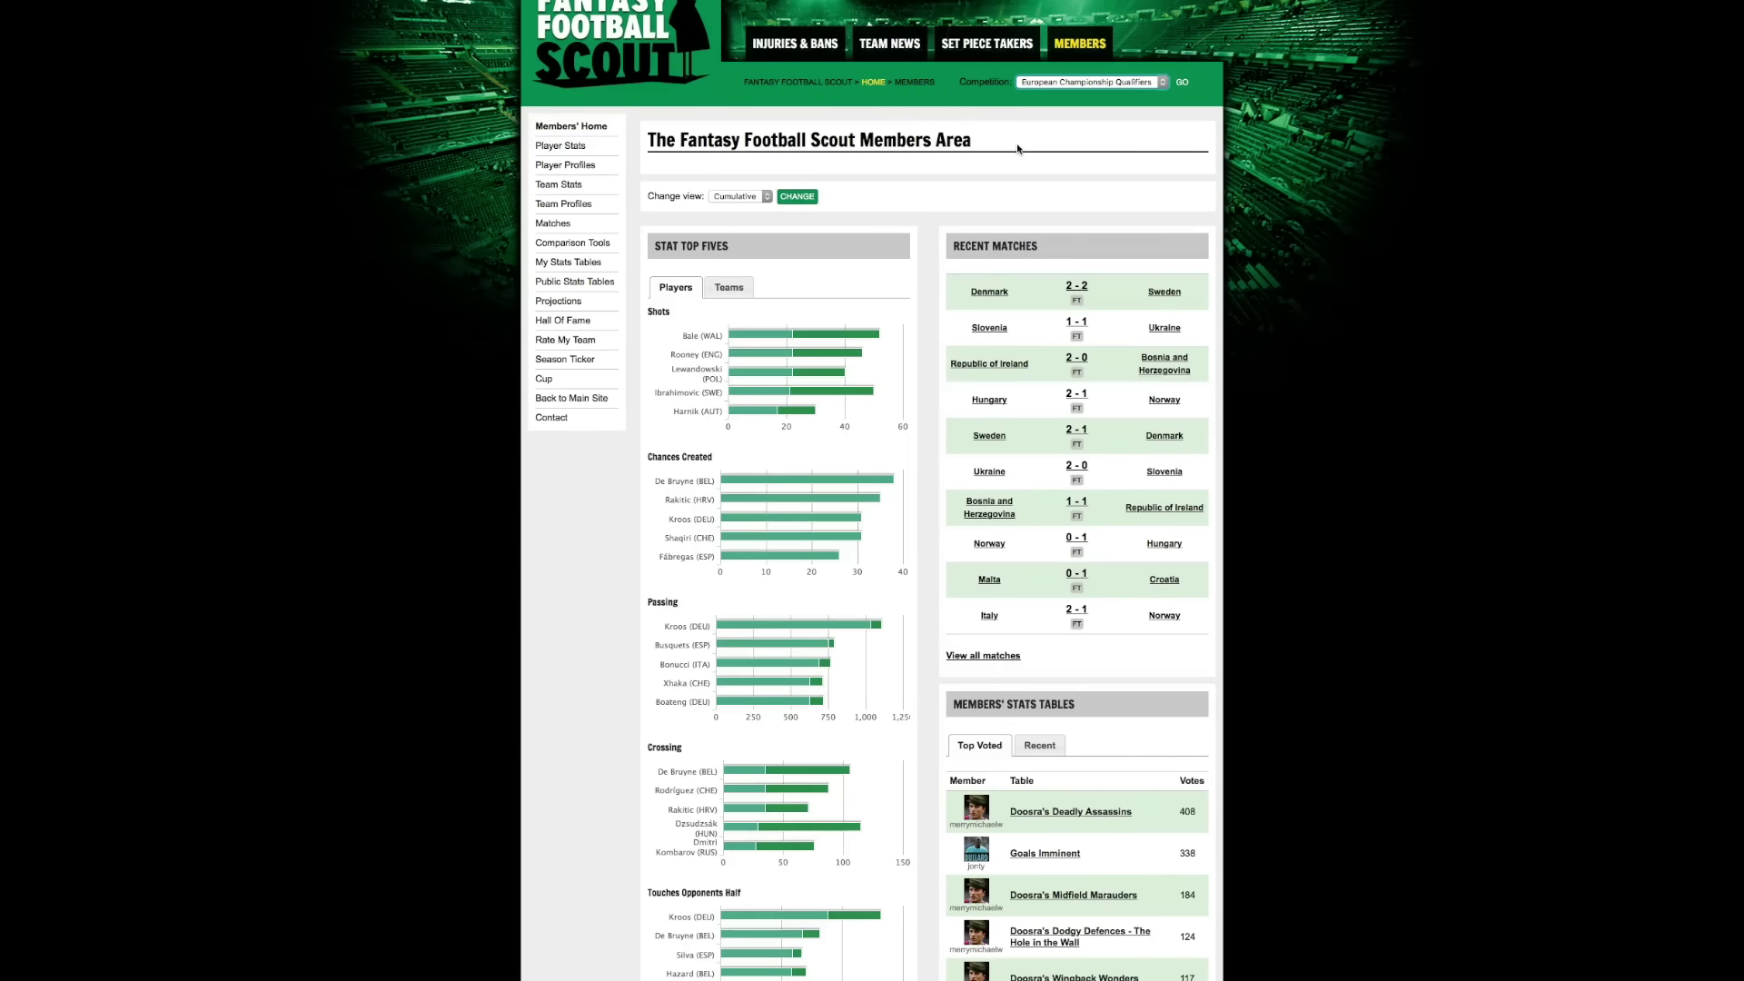
scroll(1018, 148, down, 1)
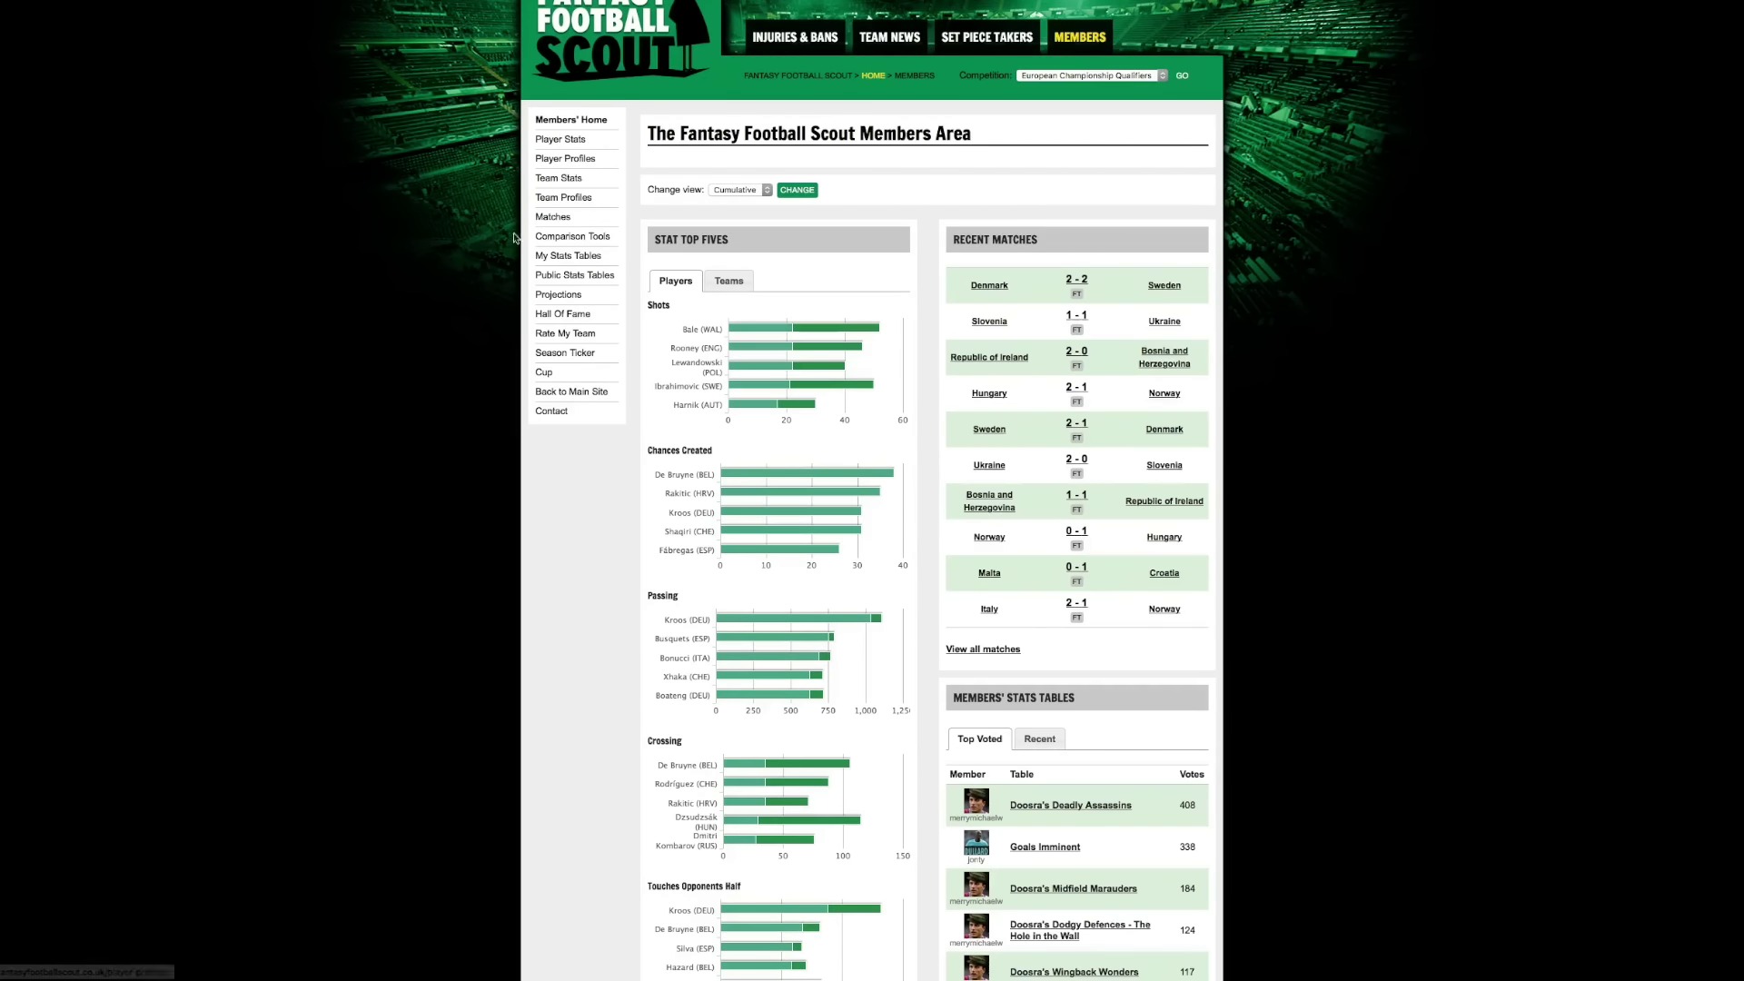
click(546, 258)
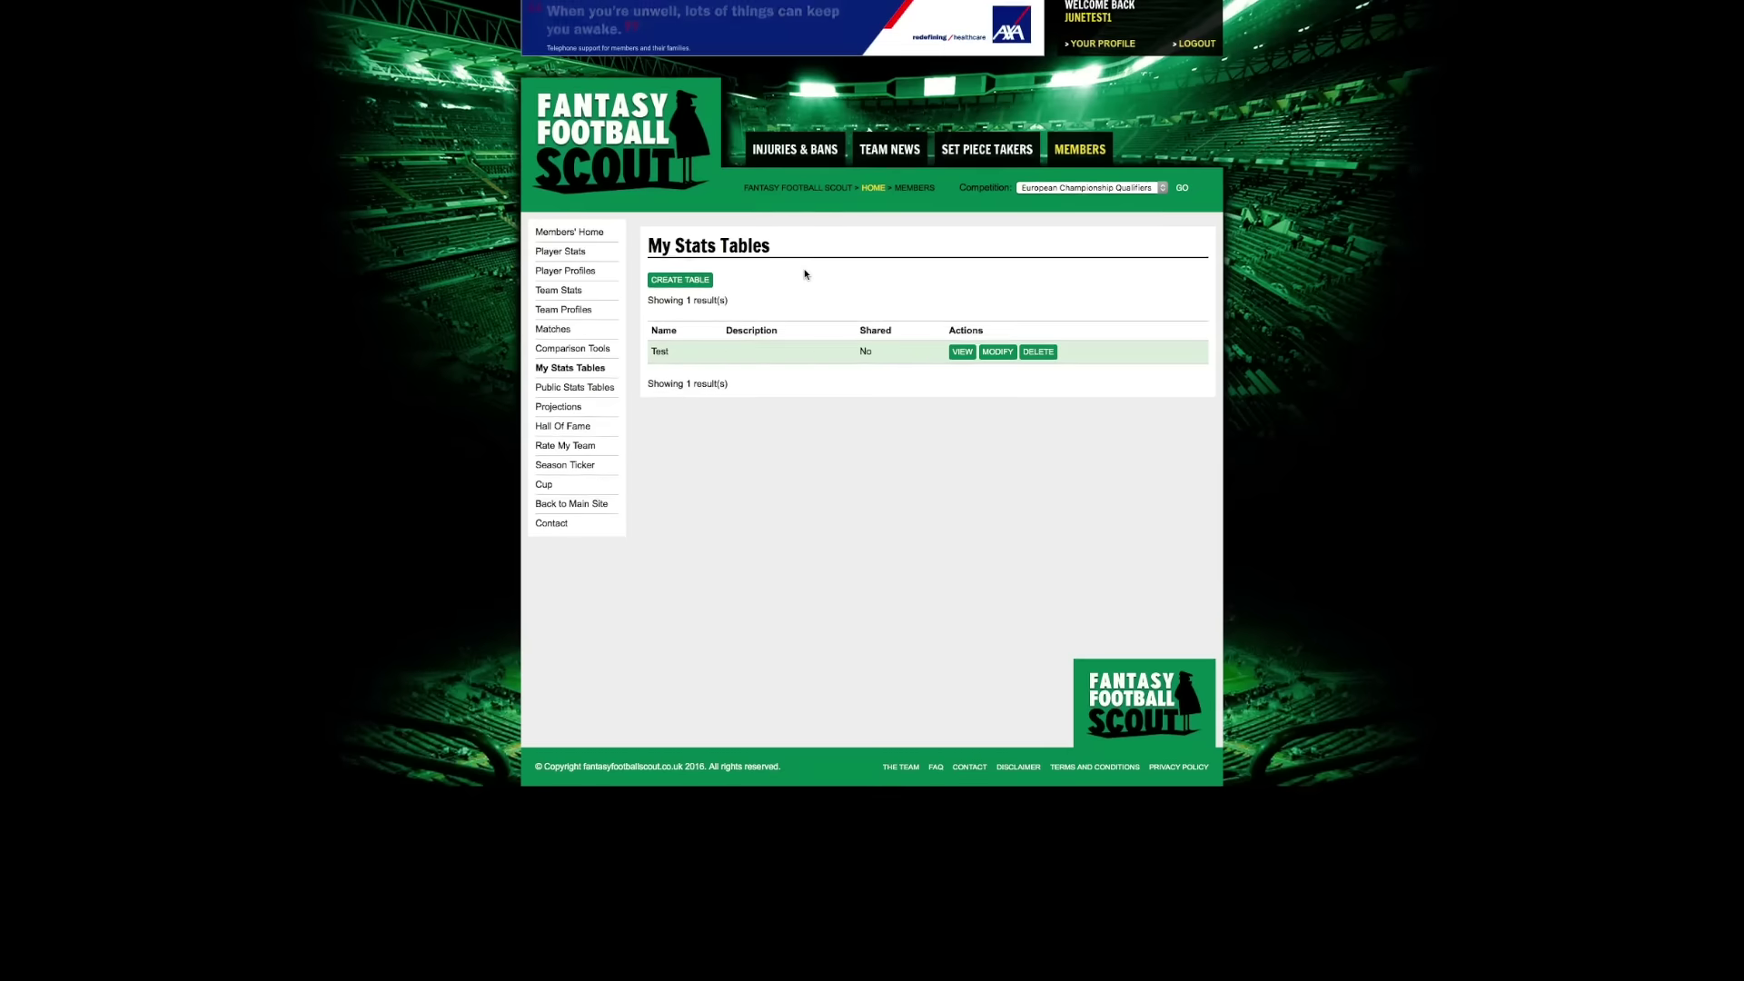
Start a new stats table, keeping All Positions and All Teams as filters.
click(694, 283)
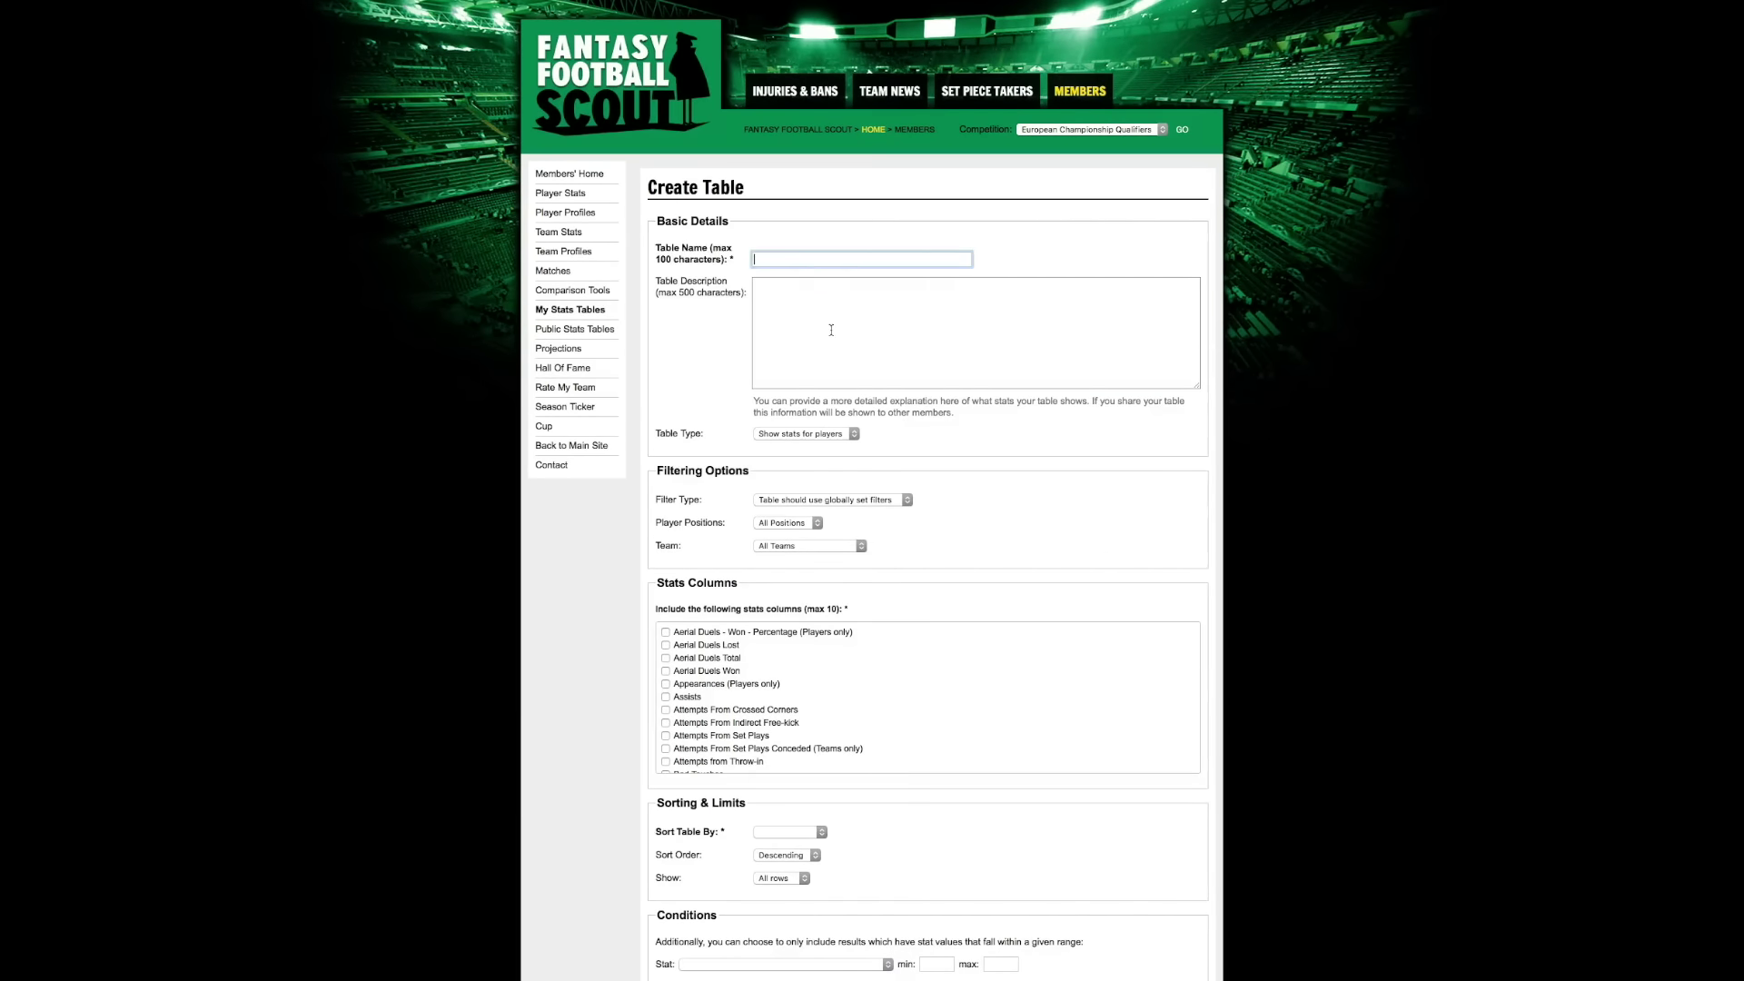
click(831, 330)
scroll(719, 354, down, 3)
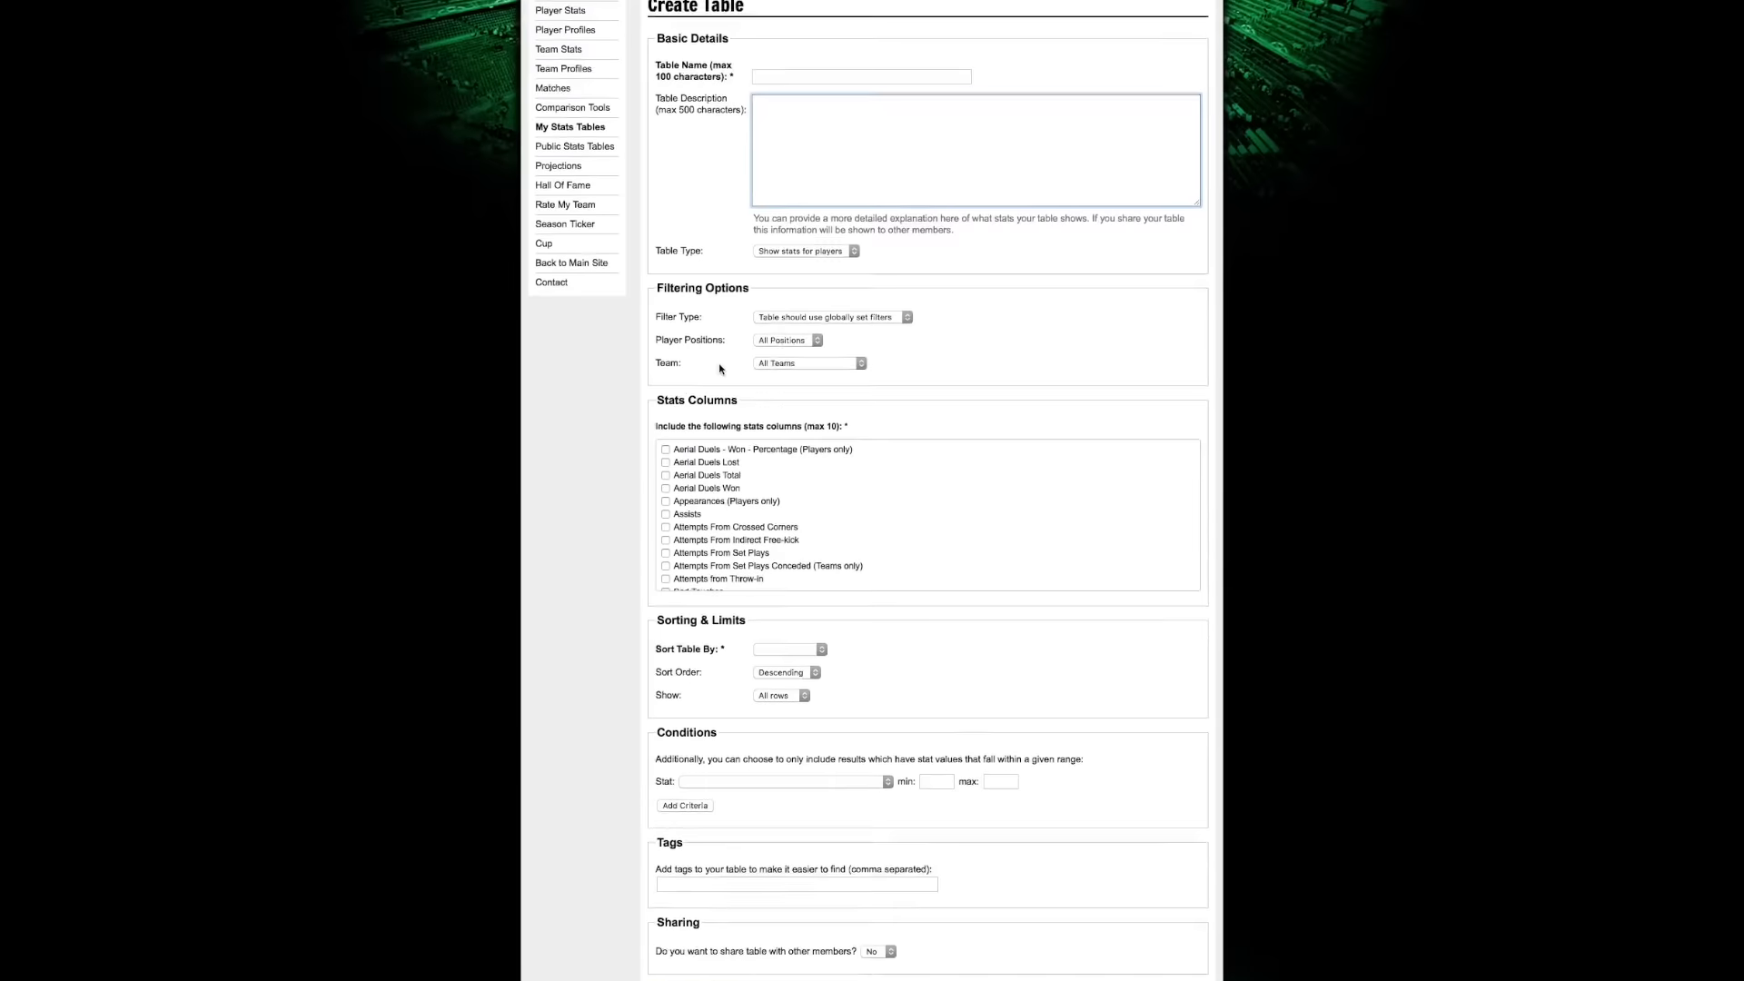
scroll(823, 423, down, 5)
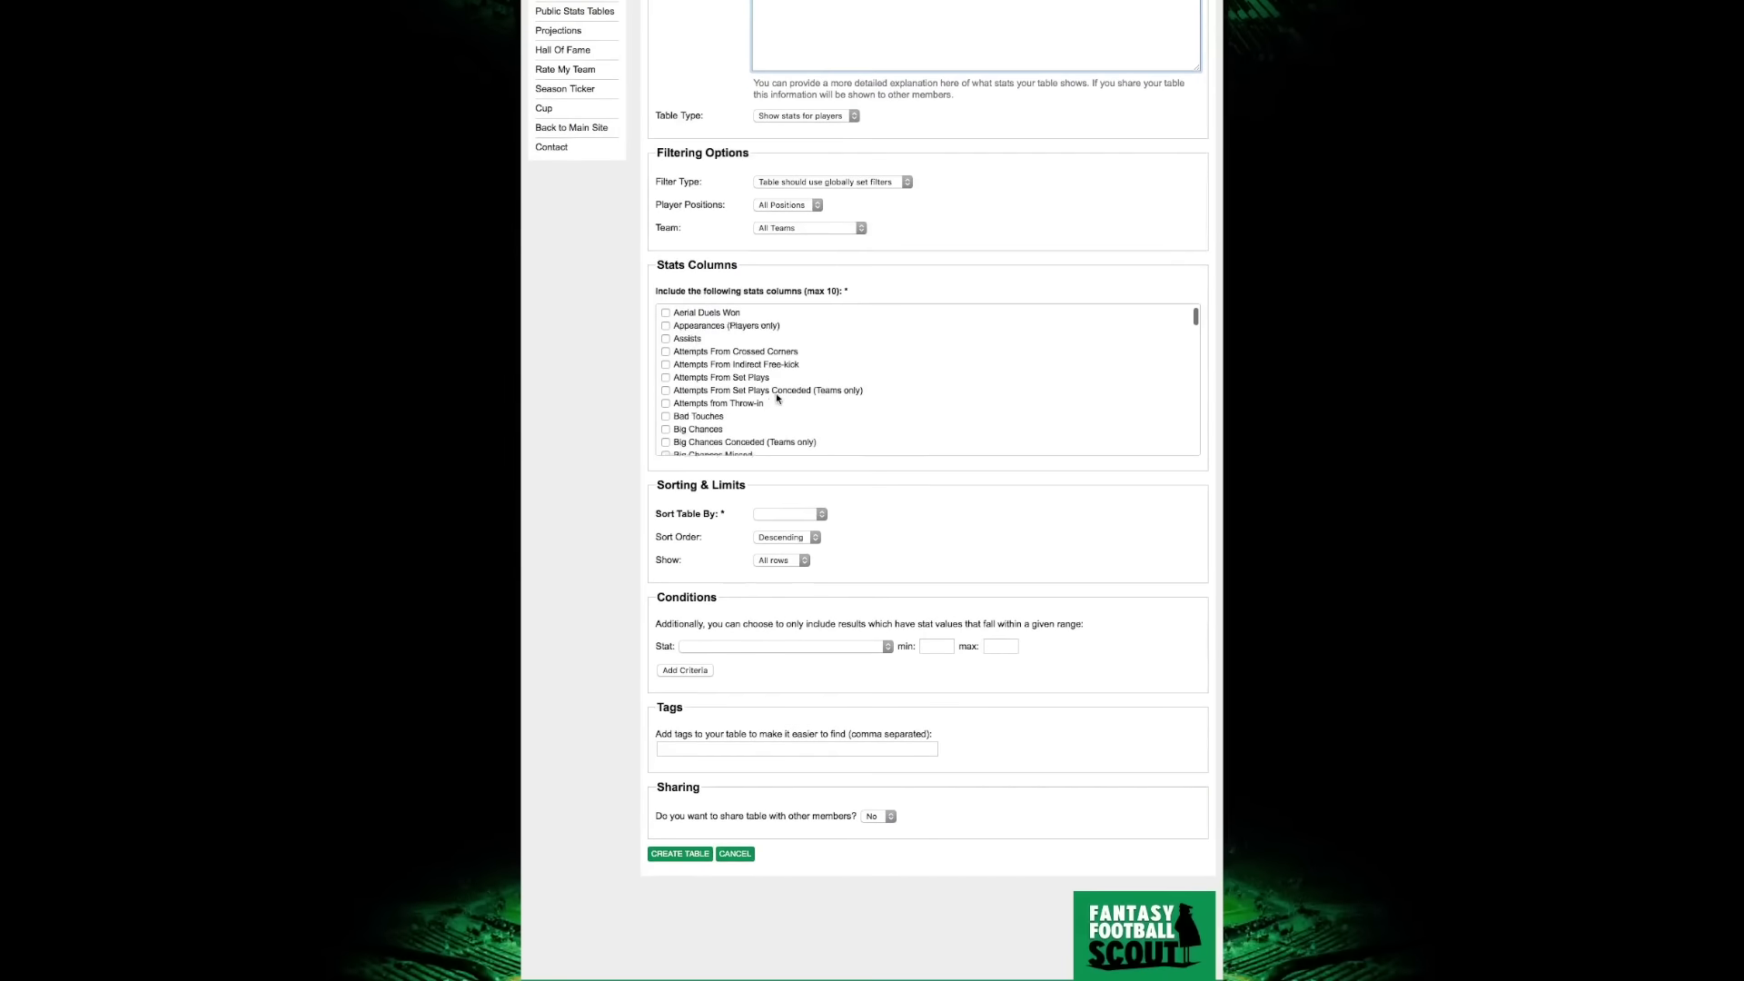
scroll(777, 397, down, 10)
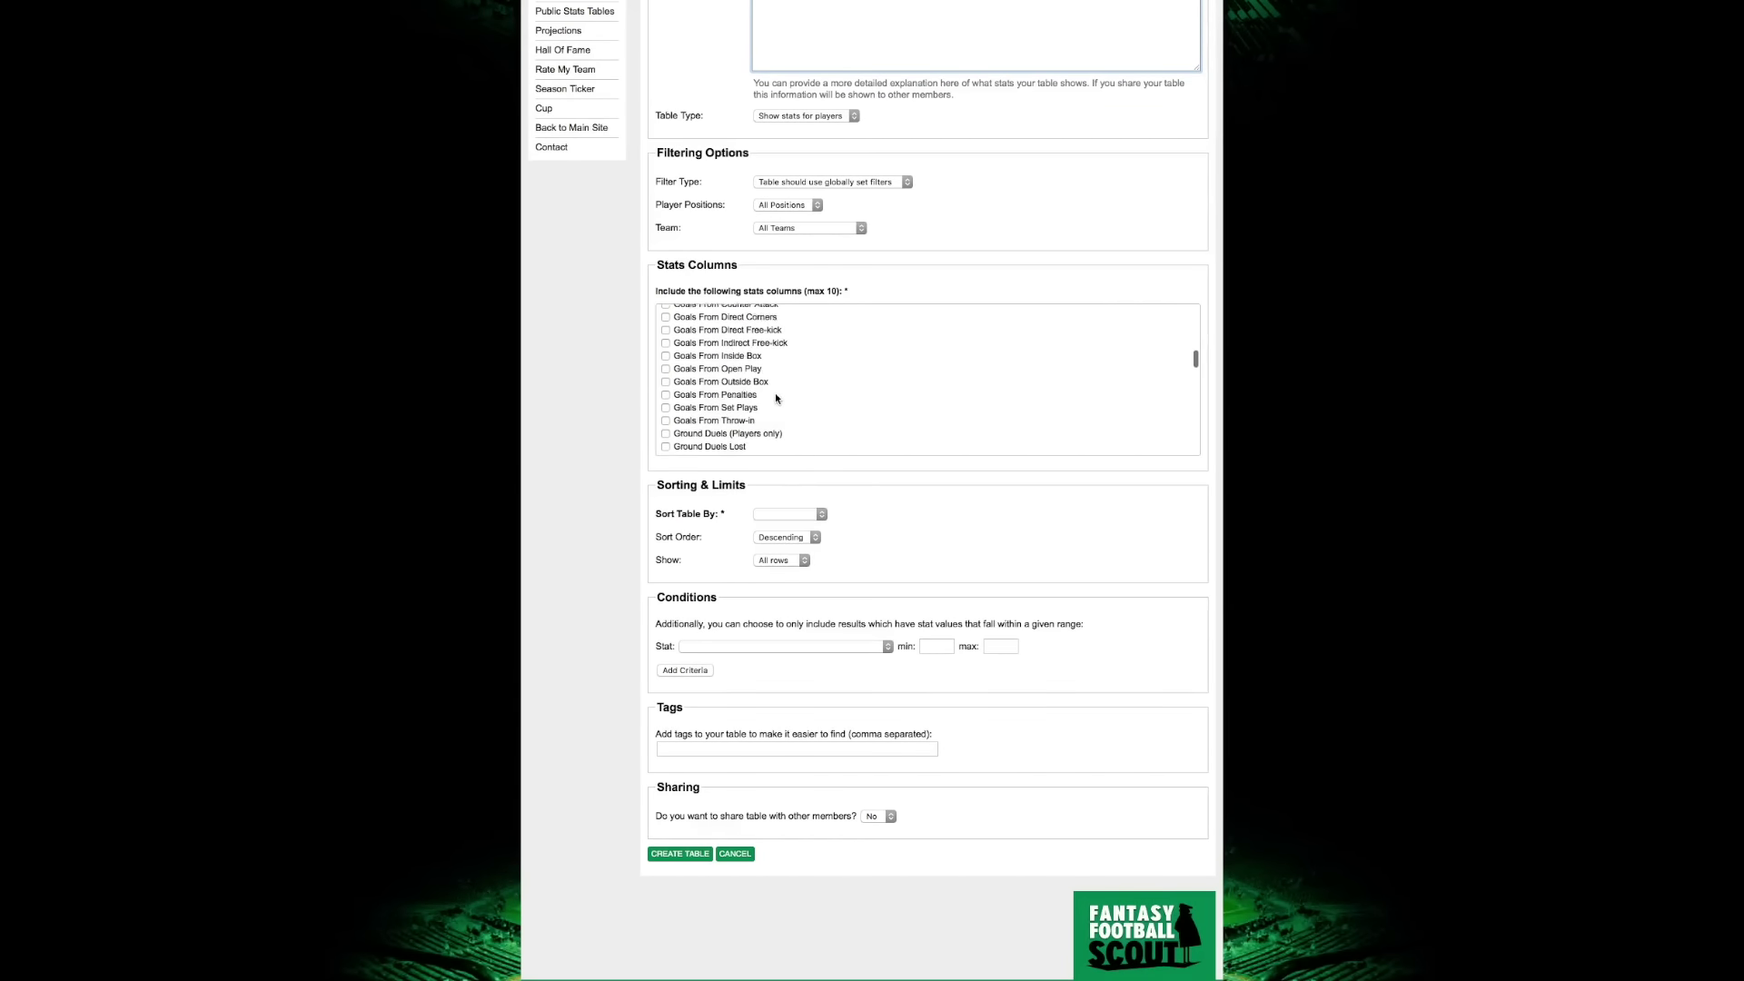
scroll(776, 392, up, 8)
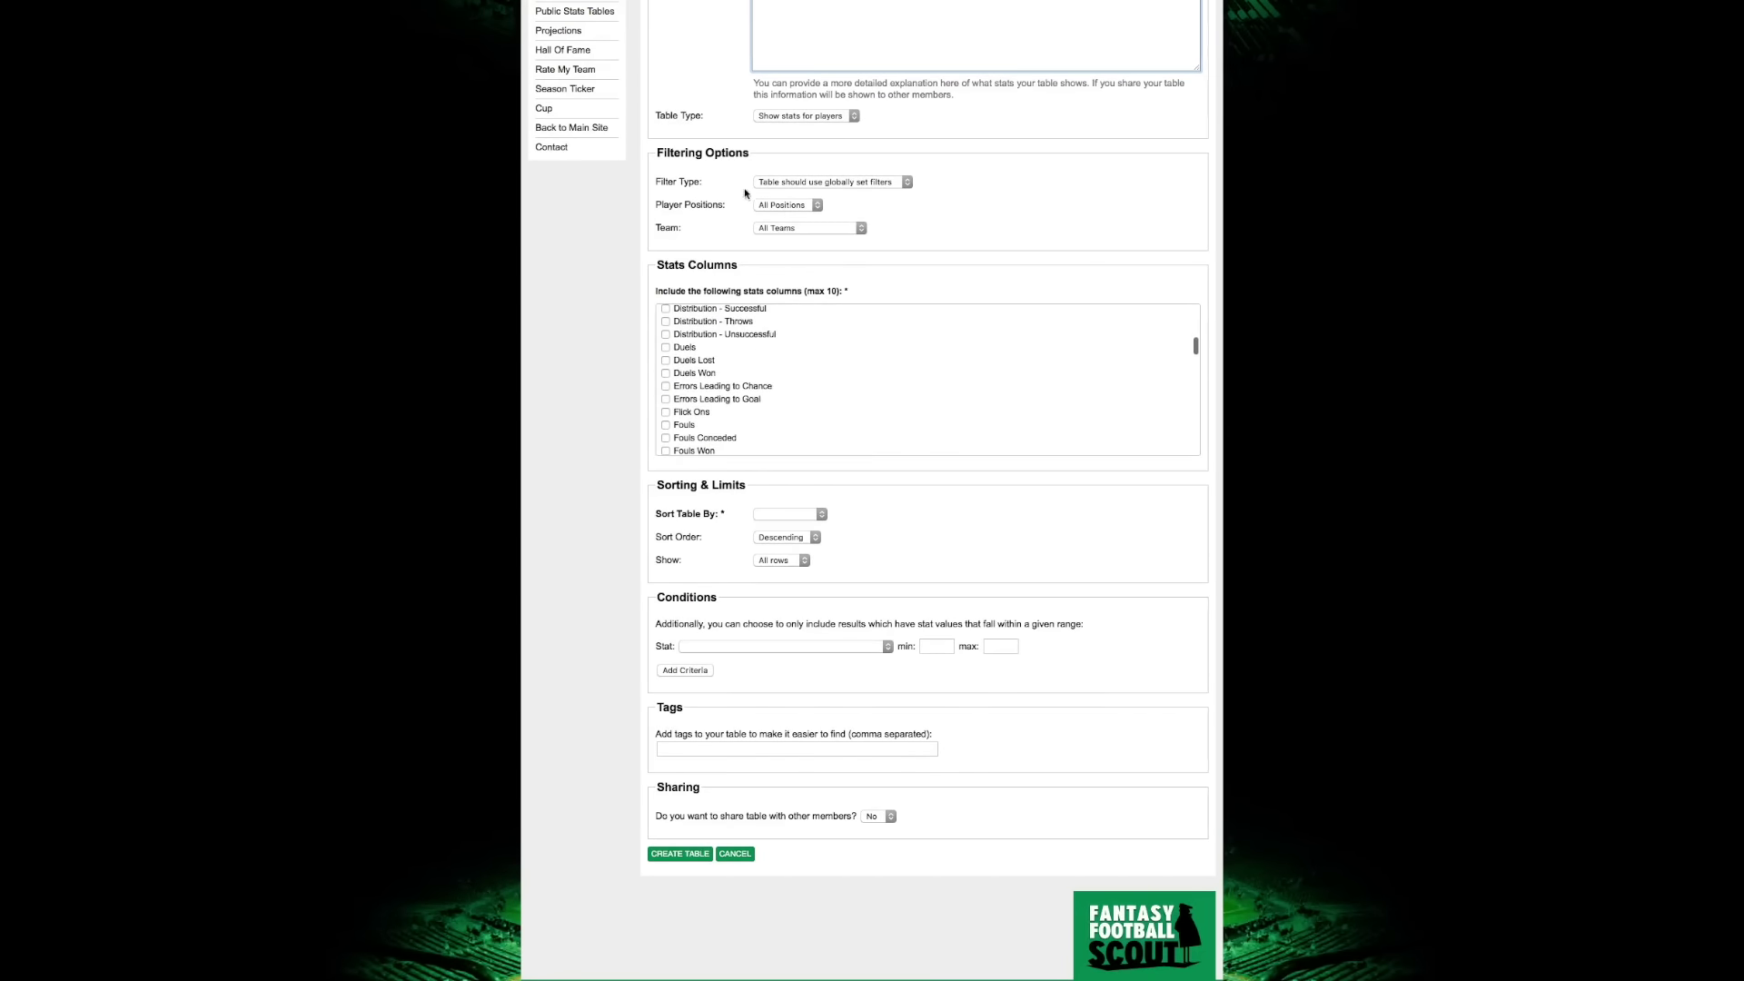
click(790, 204)
click(796, 206)
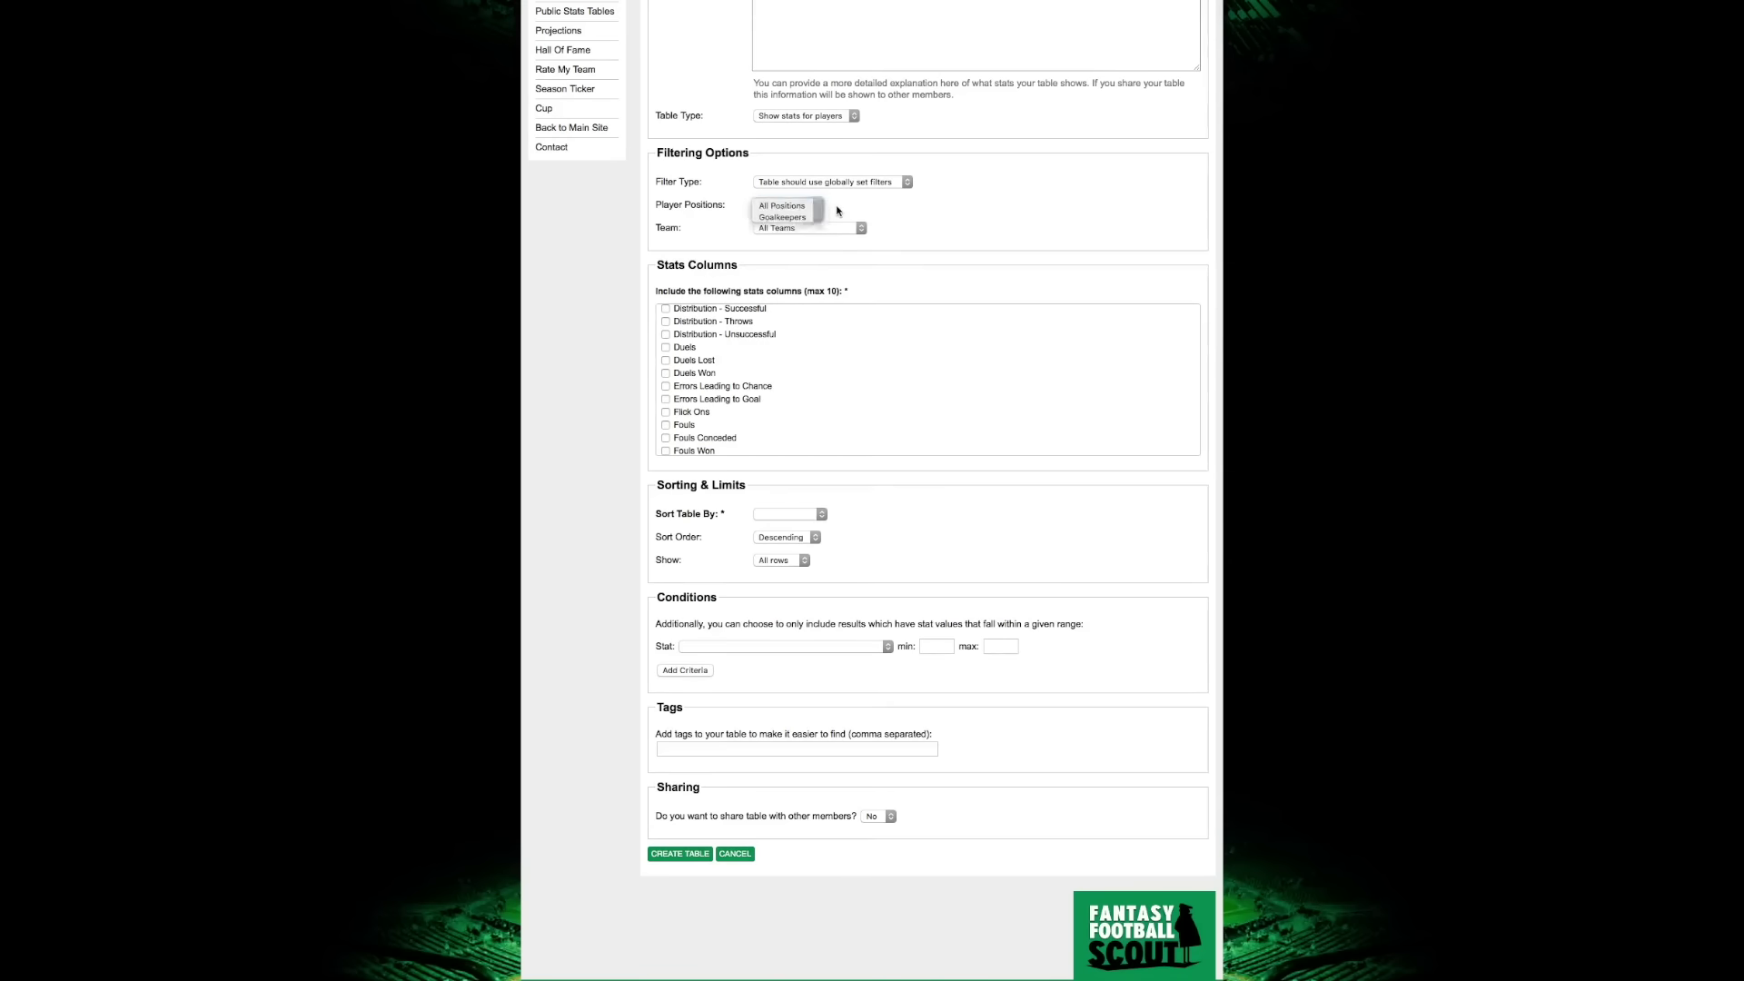
click(861, 228)
click(903, 215)
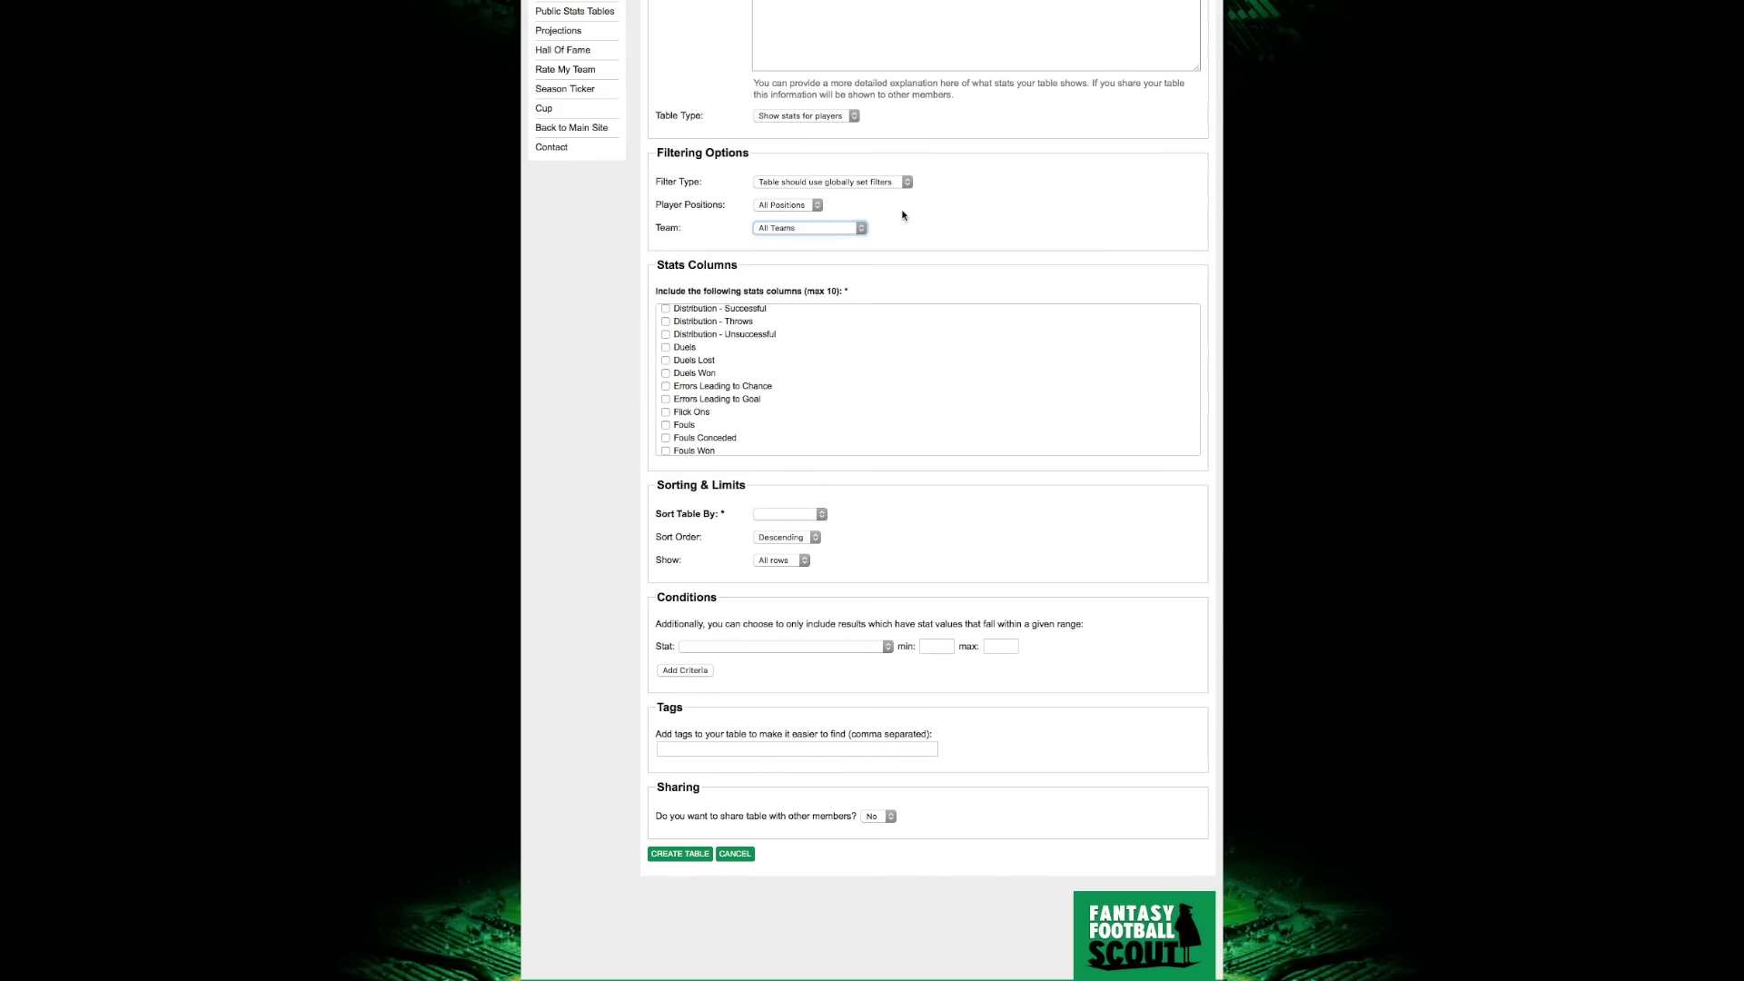
Set Filter Type to 'Table should use globally set filters', keeping All Matches.
click(870, 181)
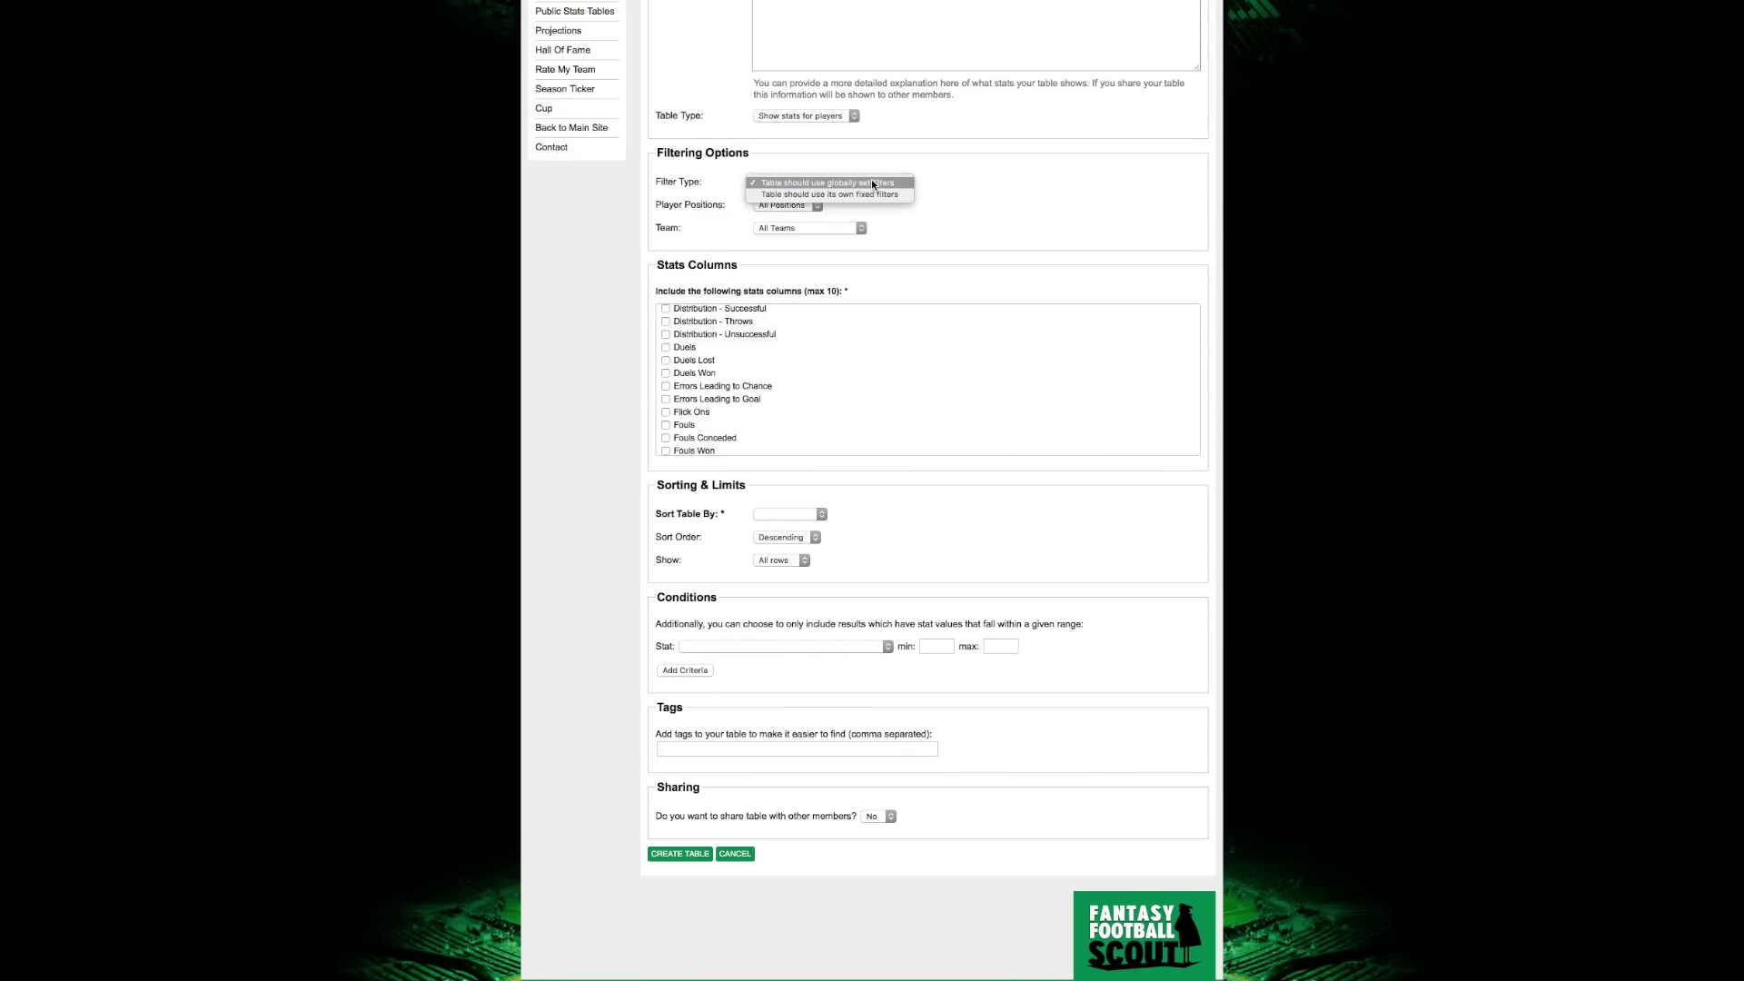
click(870, 194)
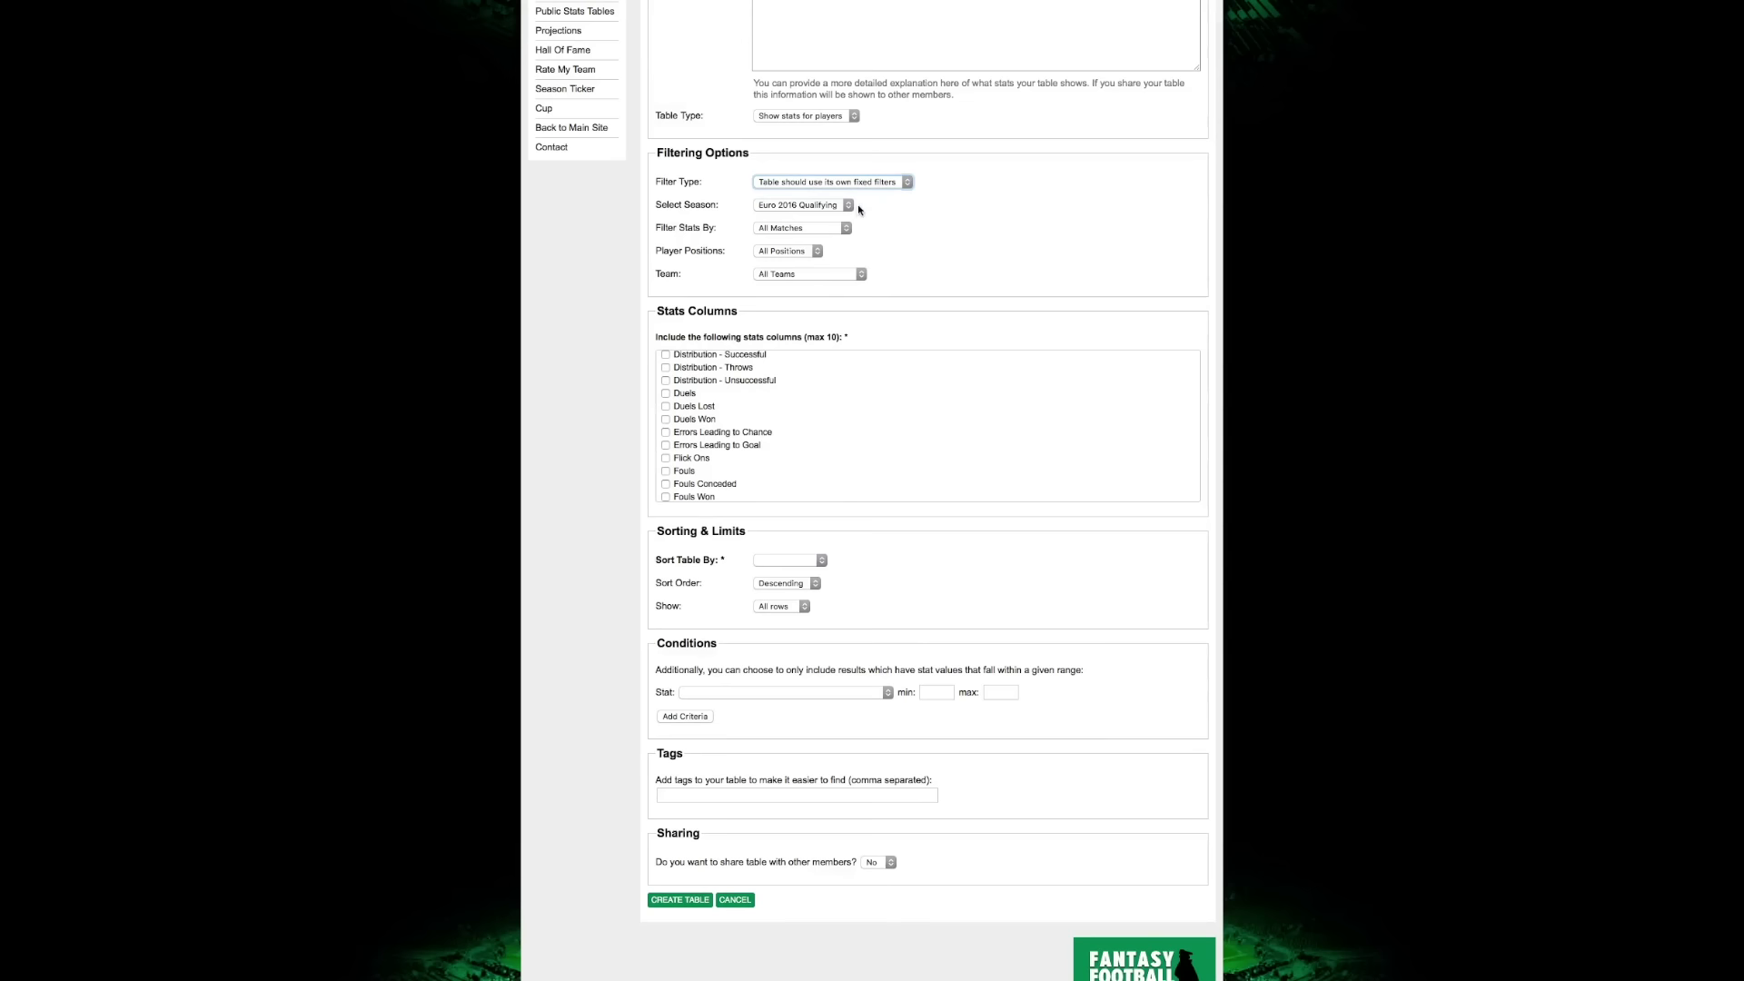
click(813, 228)
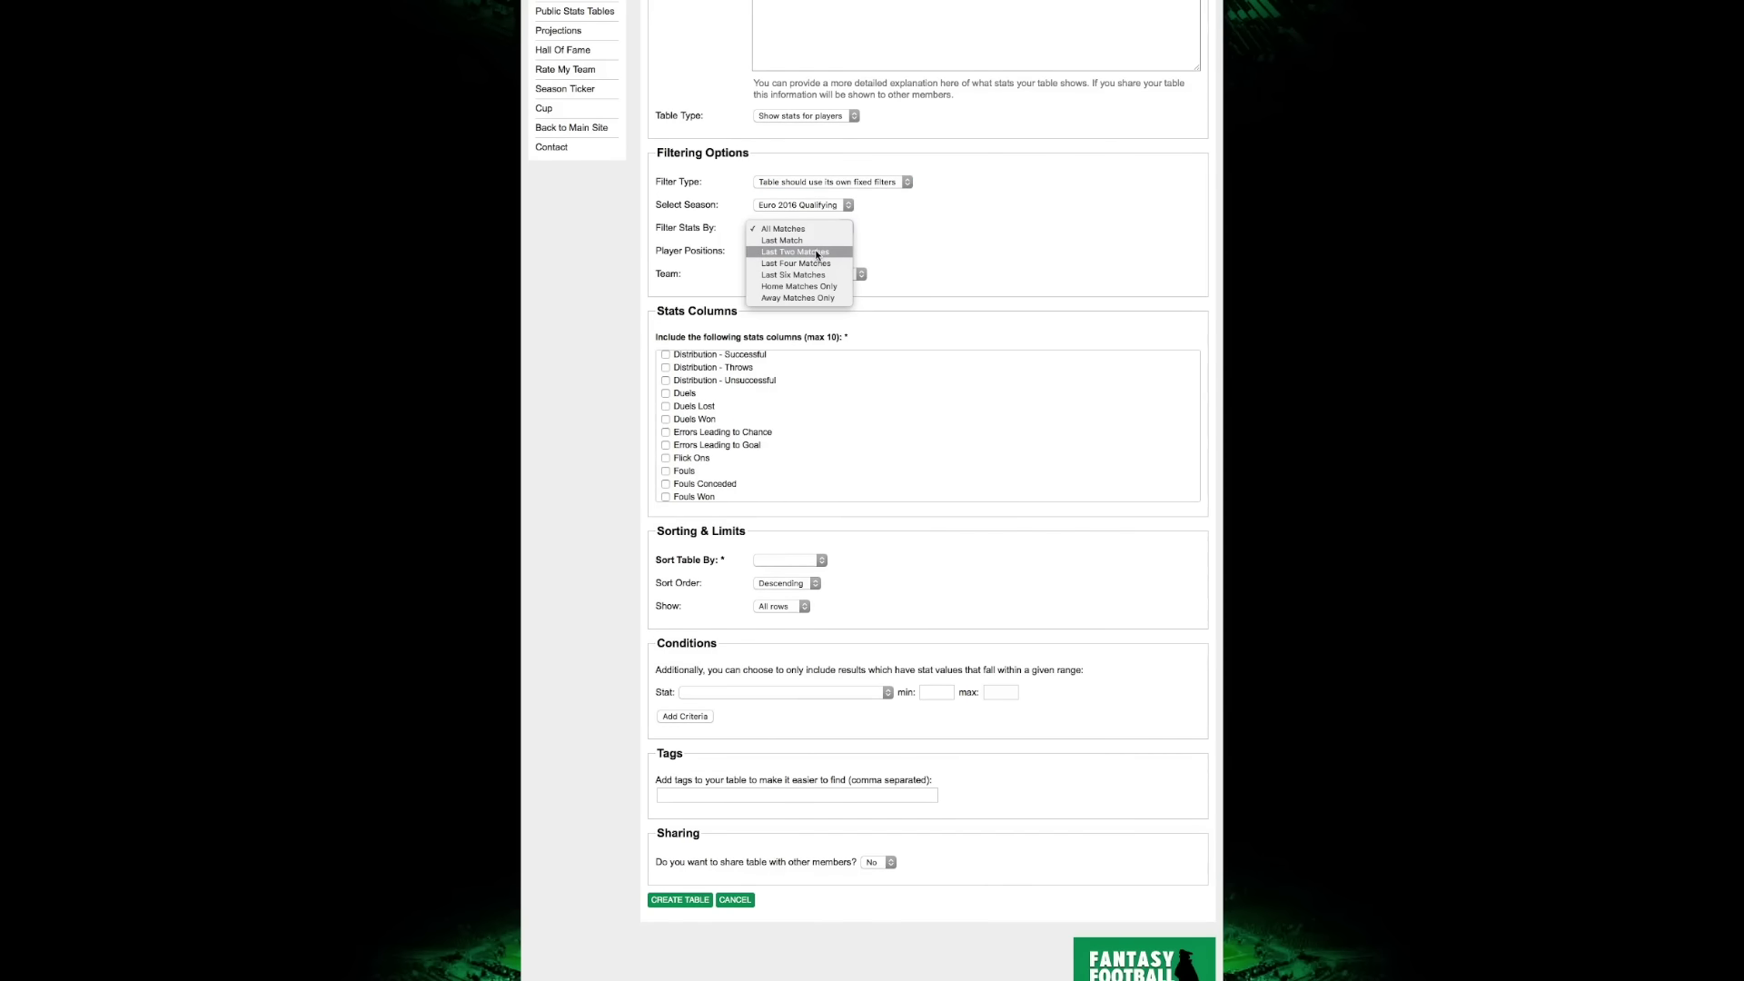
click(804, 228)
click(841, 184)
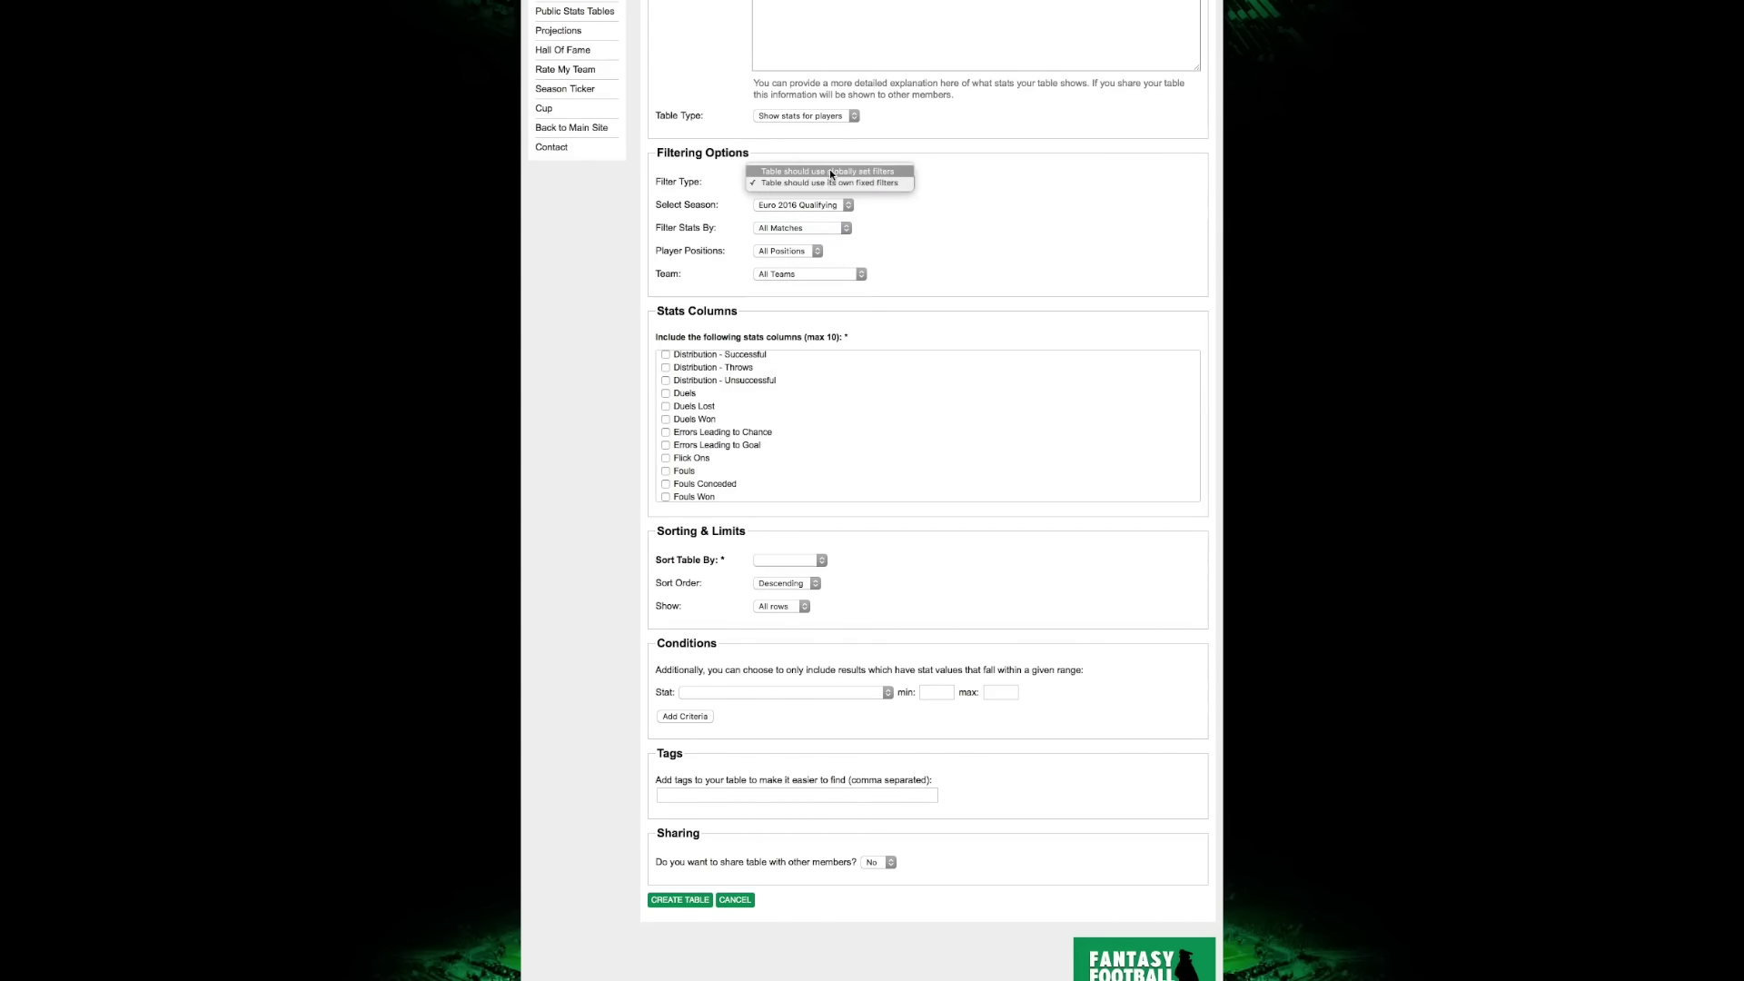
click(830, 170)
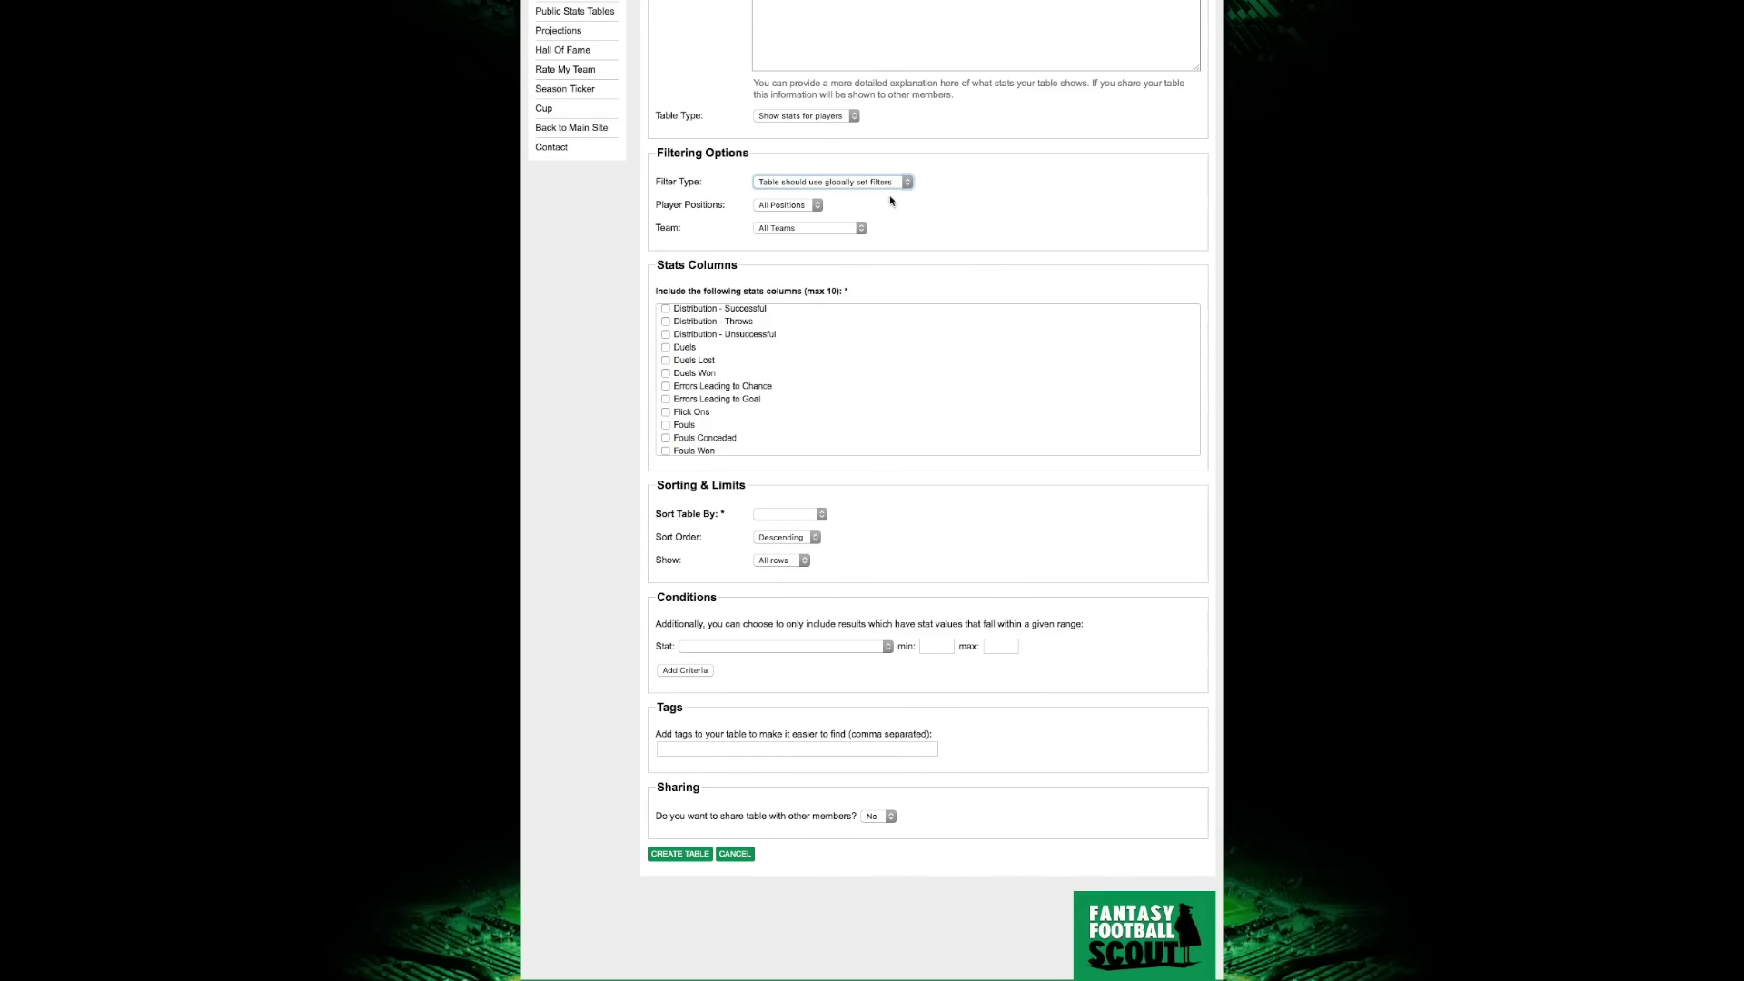
Leave Sort Table By unchanged and return to My Stats Tables.
scroll(898, 204, up, 1)
scroll(898, 209, down, 1)
scroll(898, 208, down, 1)
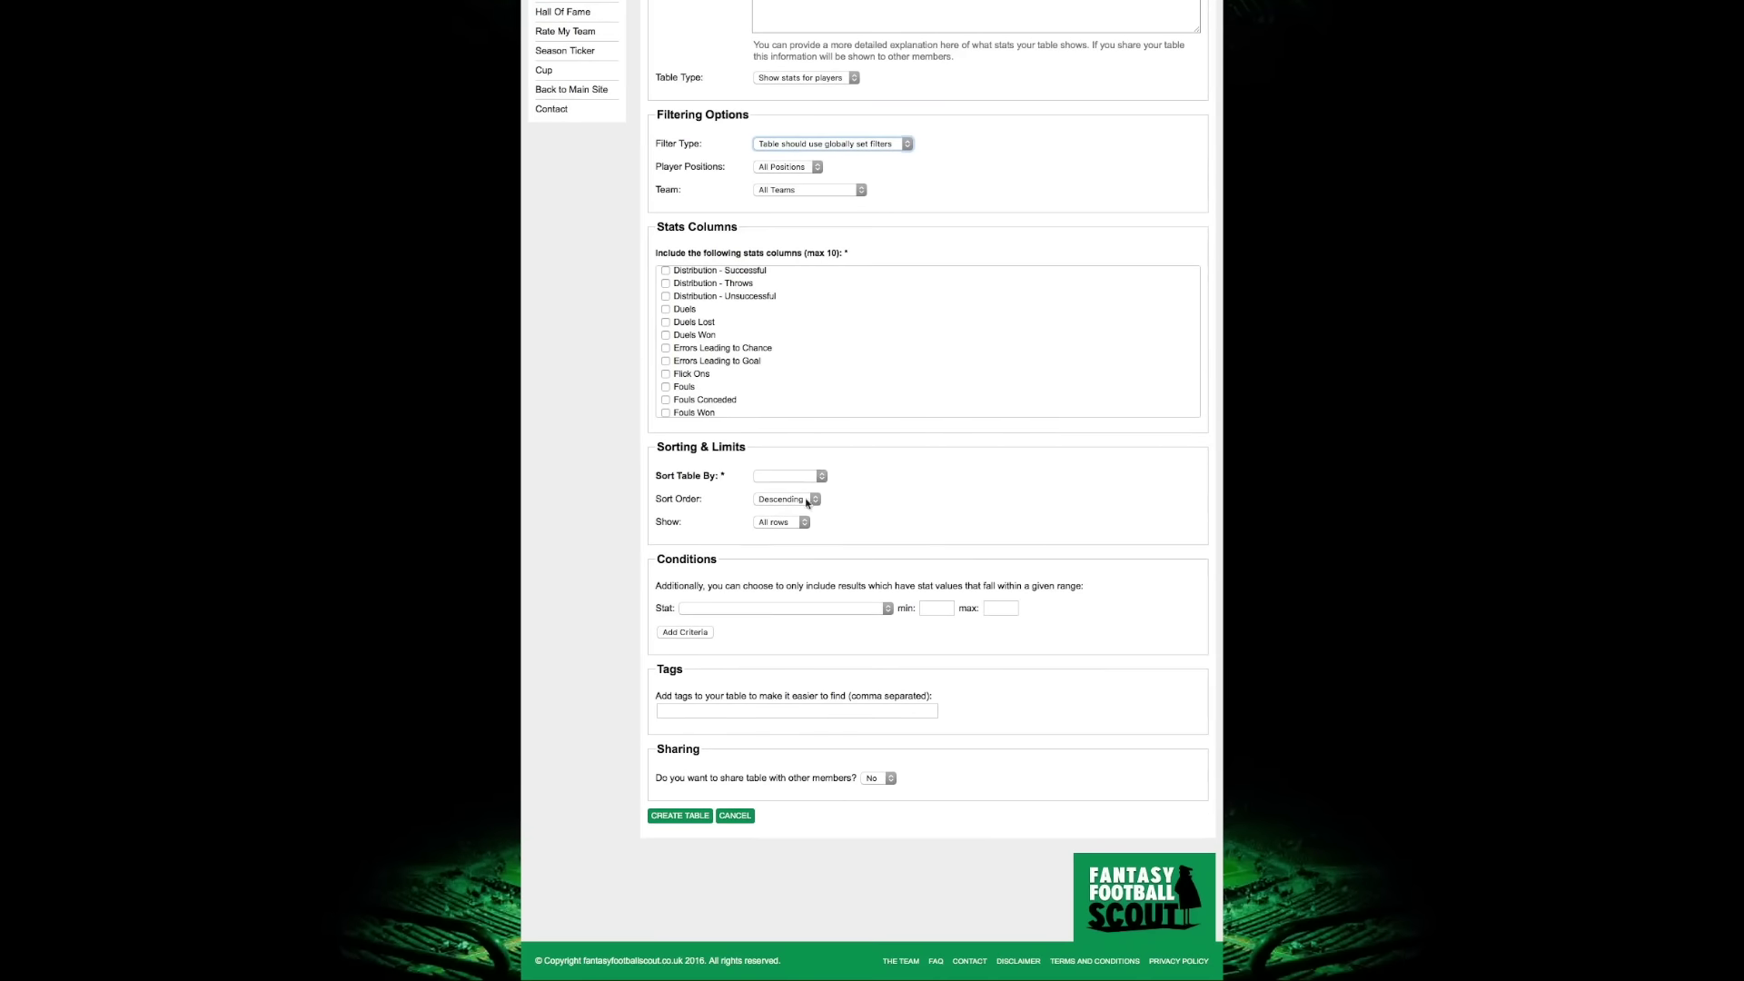
click(785, 477)
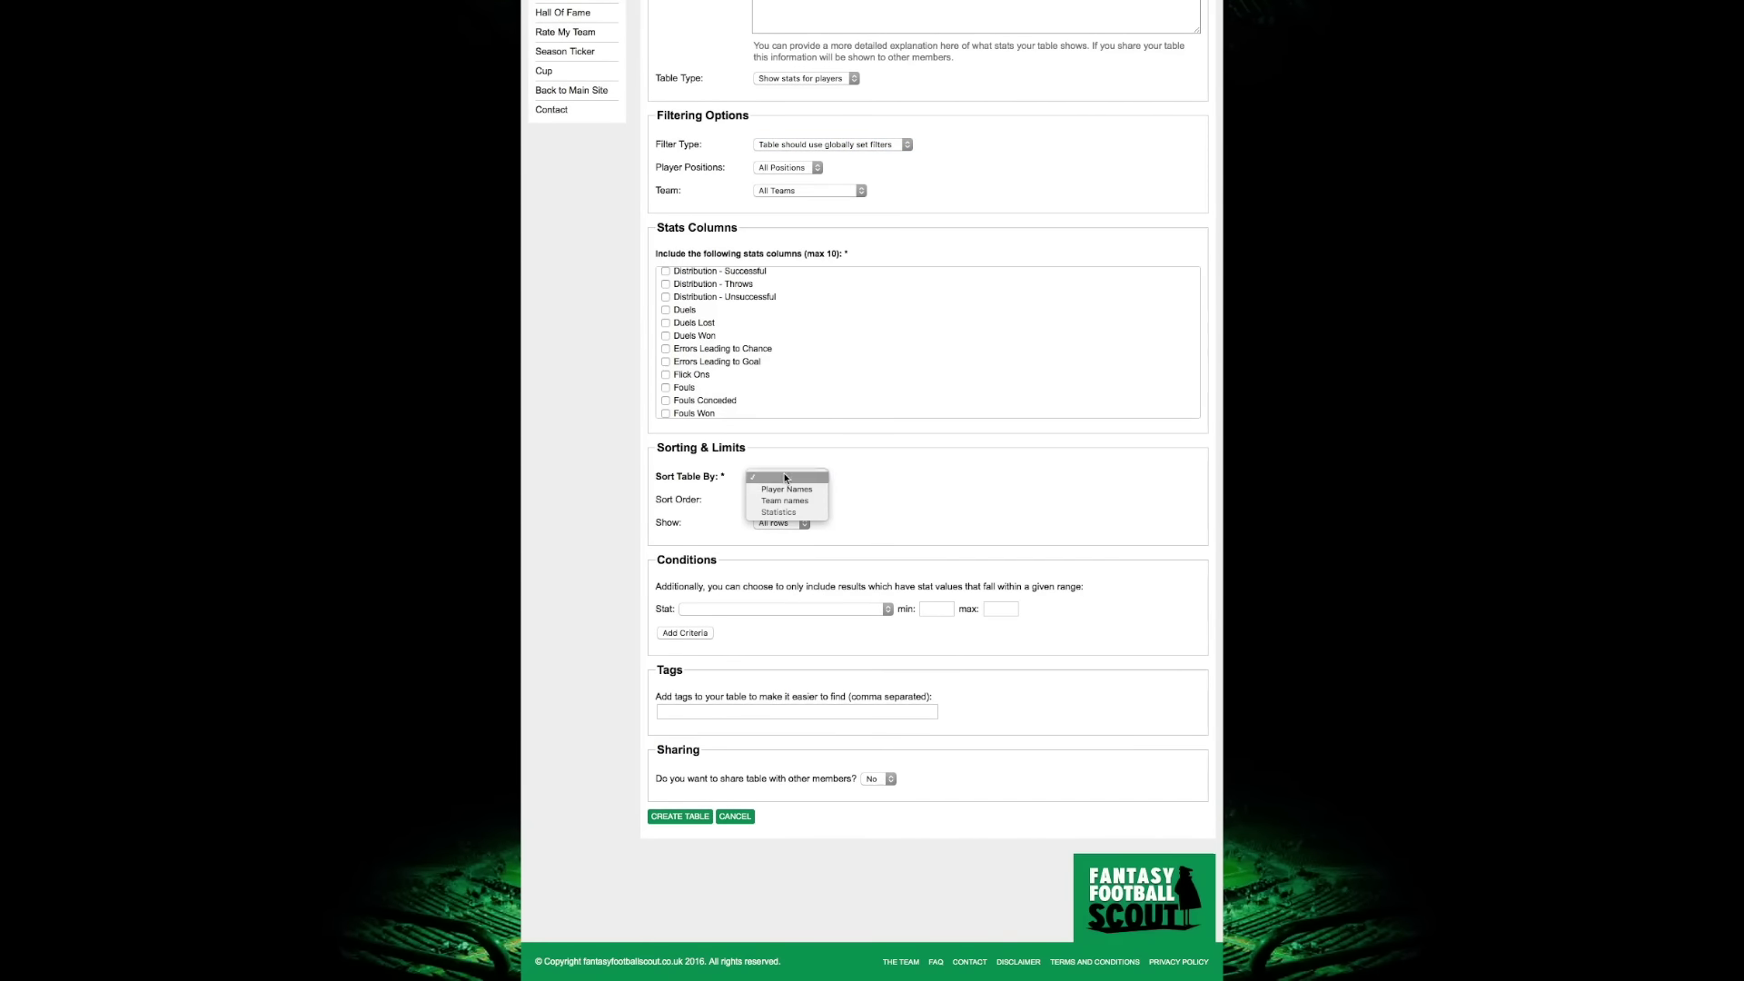
click(786, 478)
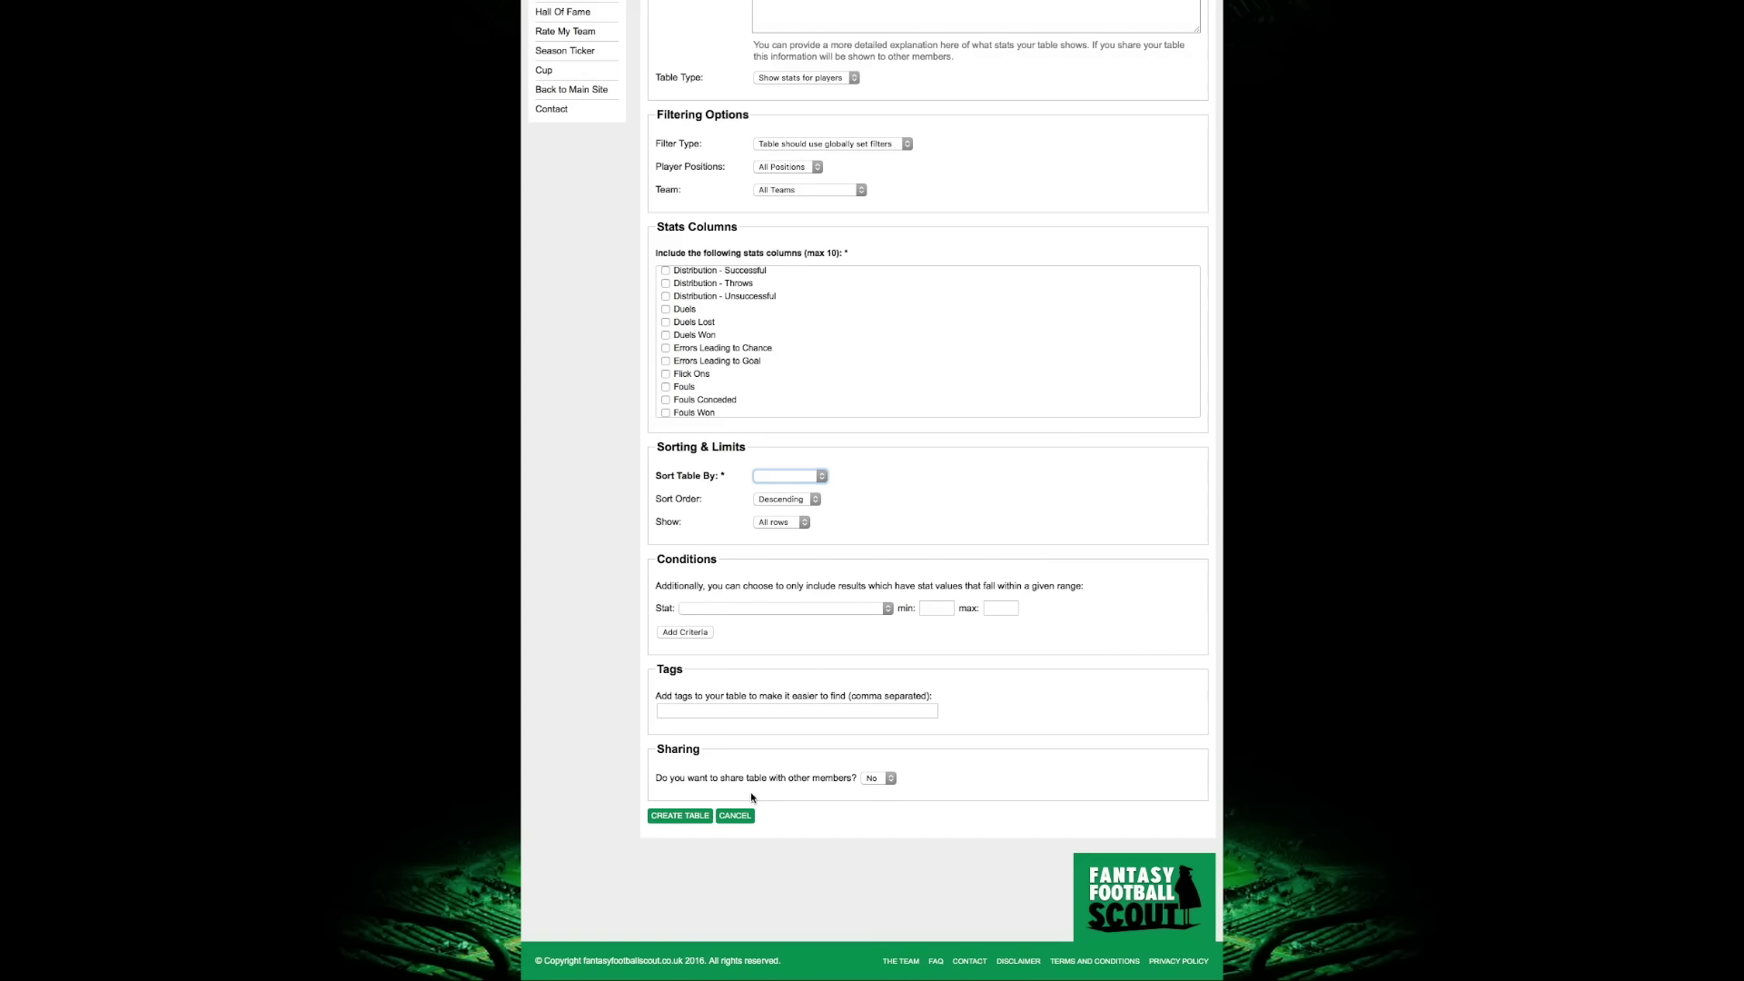
scroll(822, 318, up, 5)
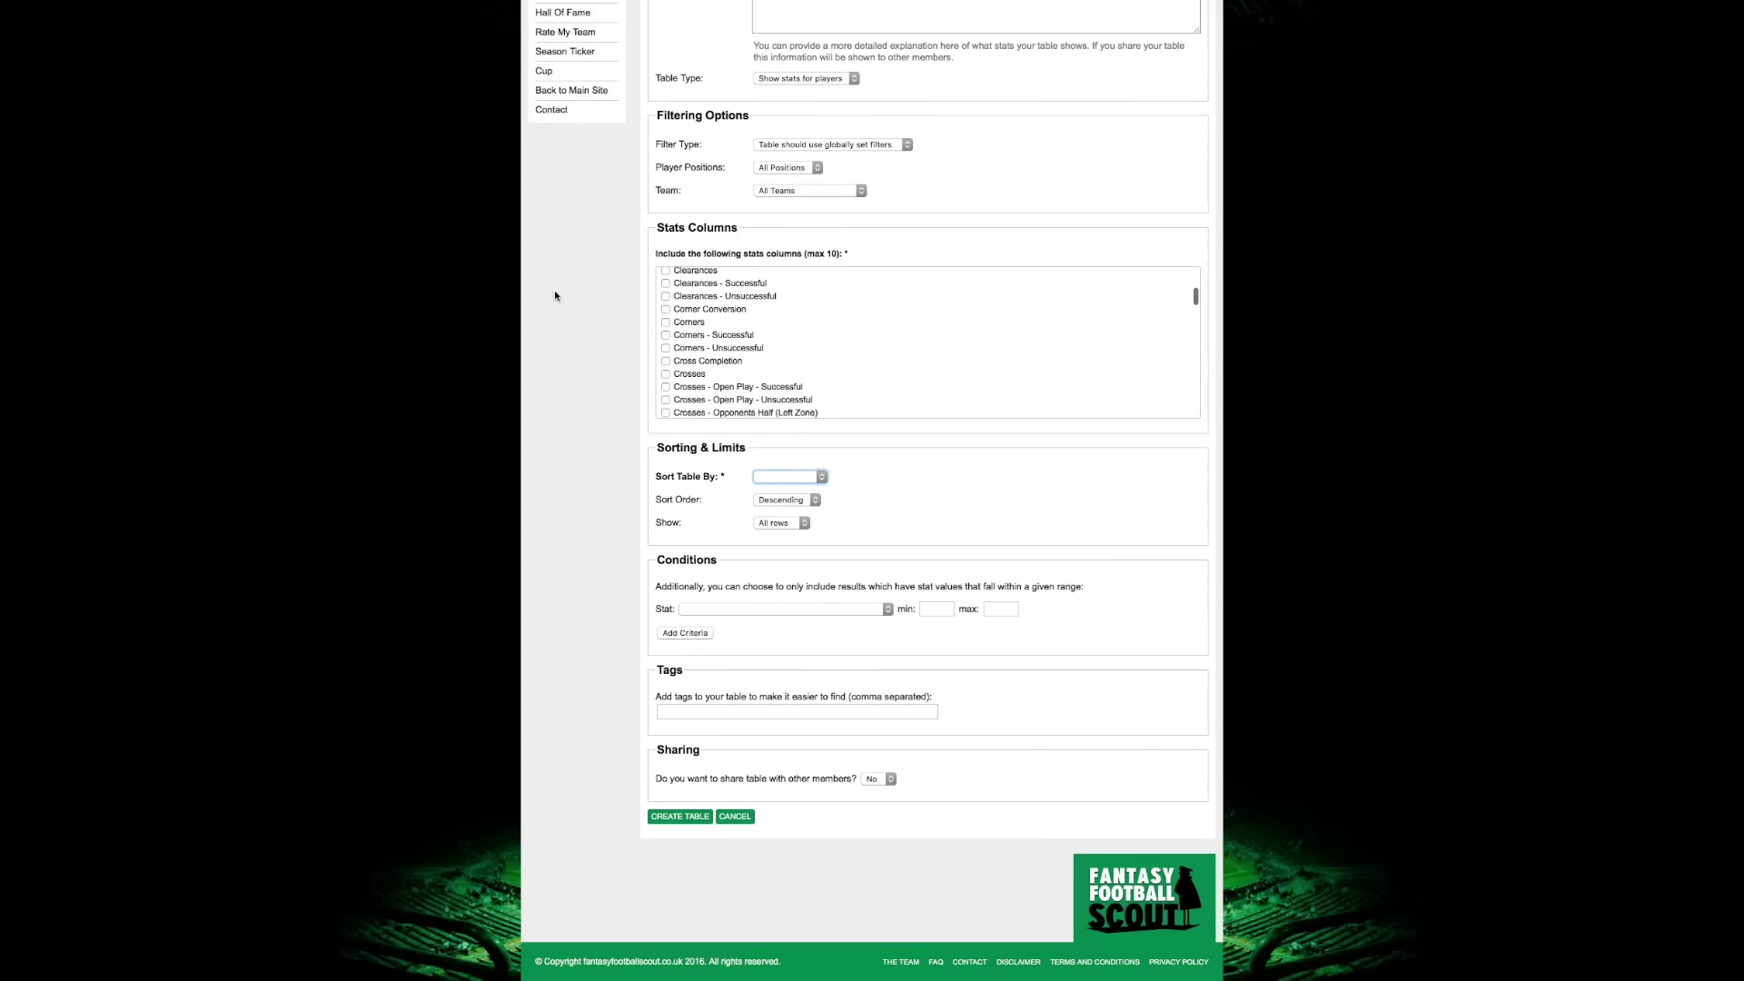
scroll(556, 293, up, 3)
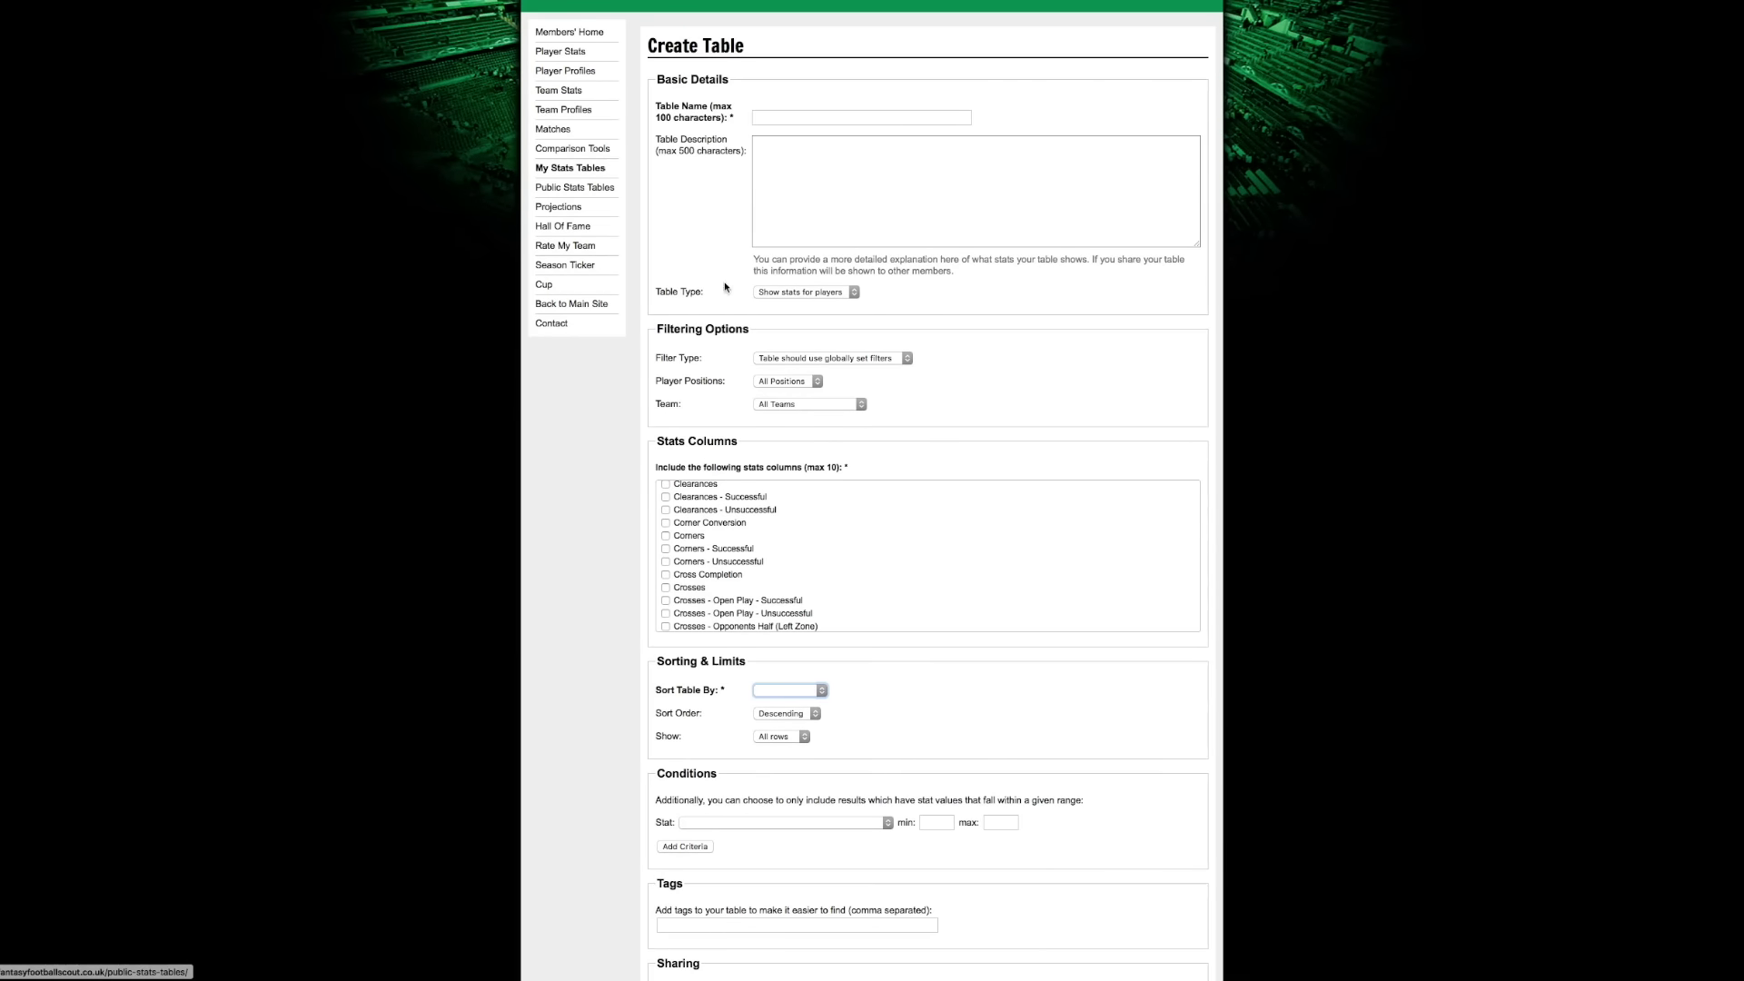
click(572, 169)
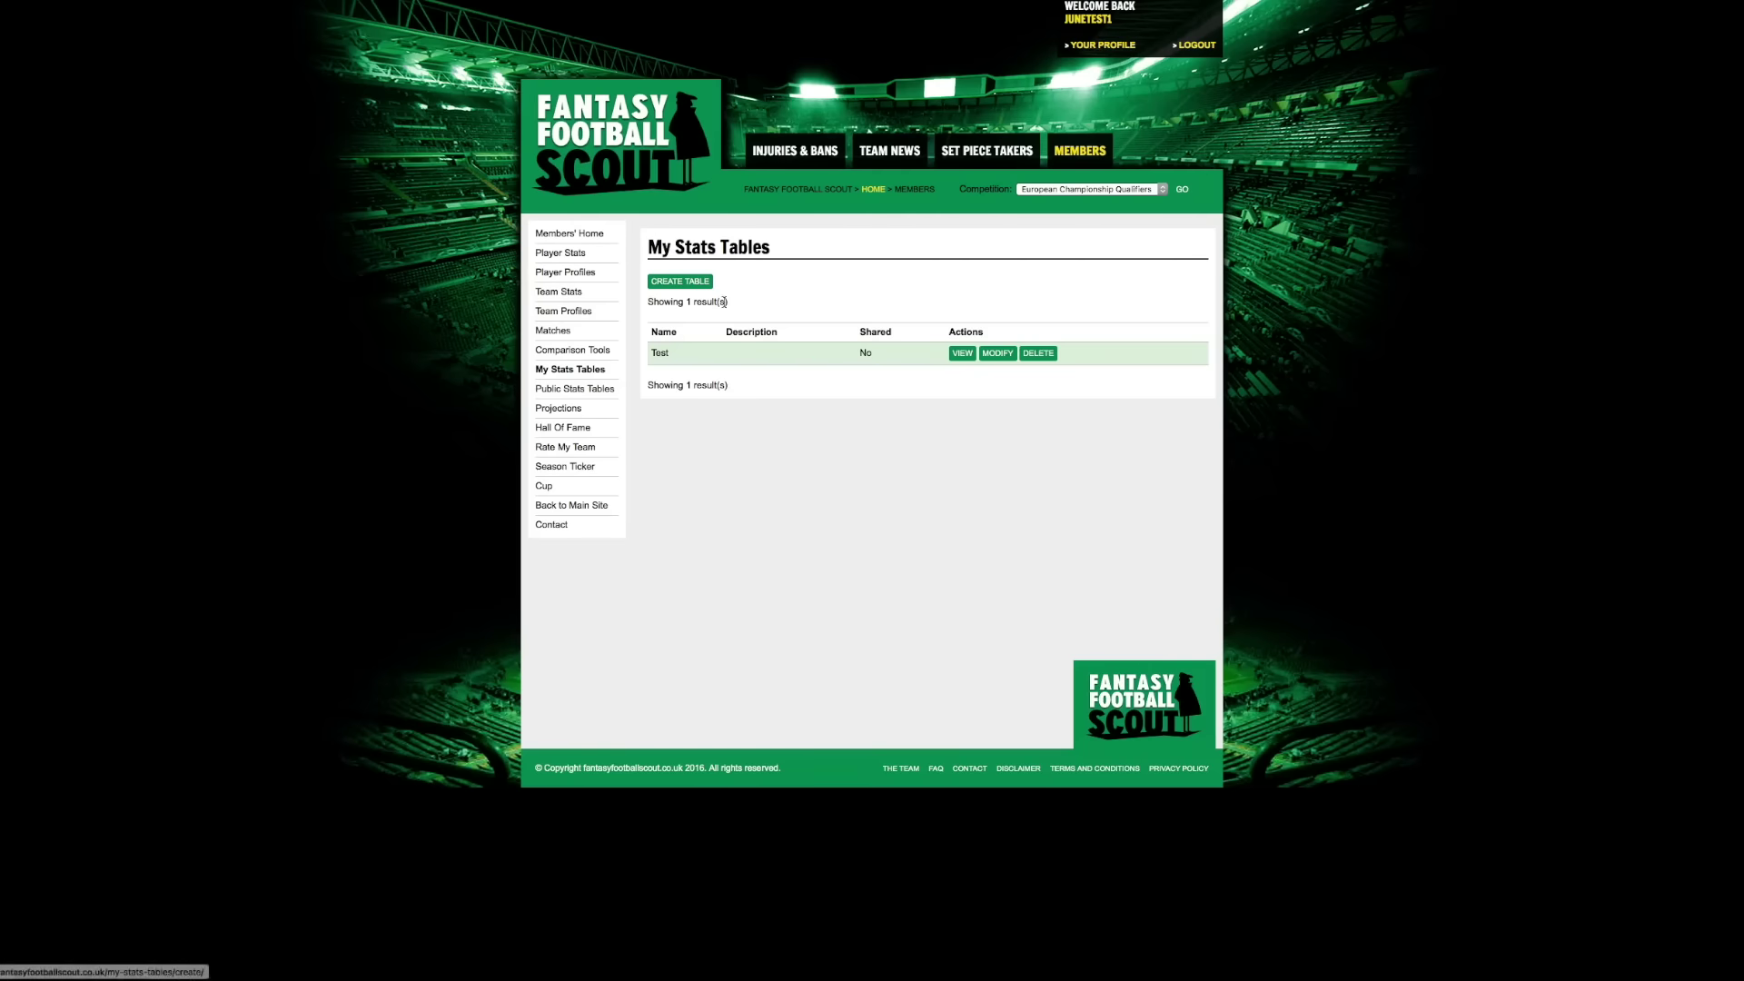
Modify the Test table, replacing its Table Name with Aerial Duels.
click(998, 352)
scroll(816, 263, down, 1)
scroll(815, 275, down, 1)
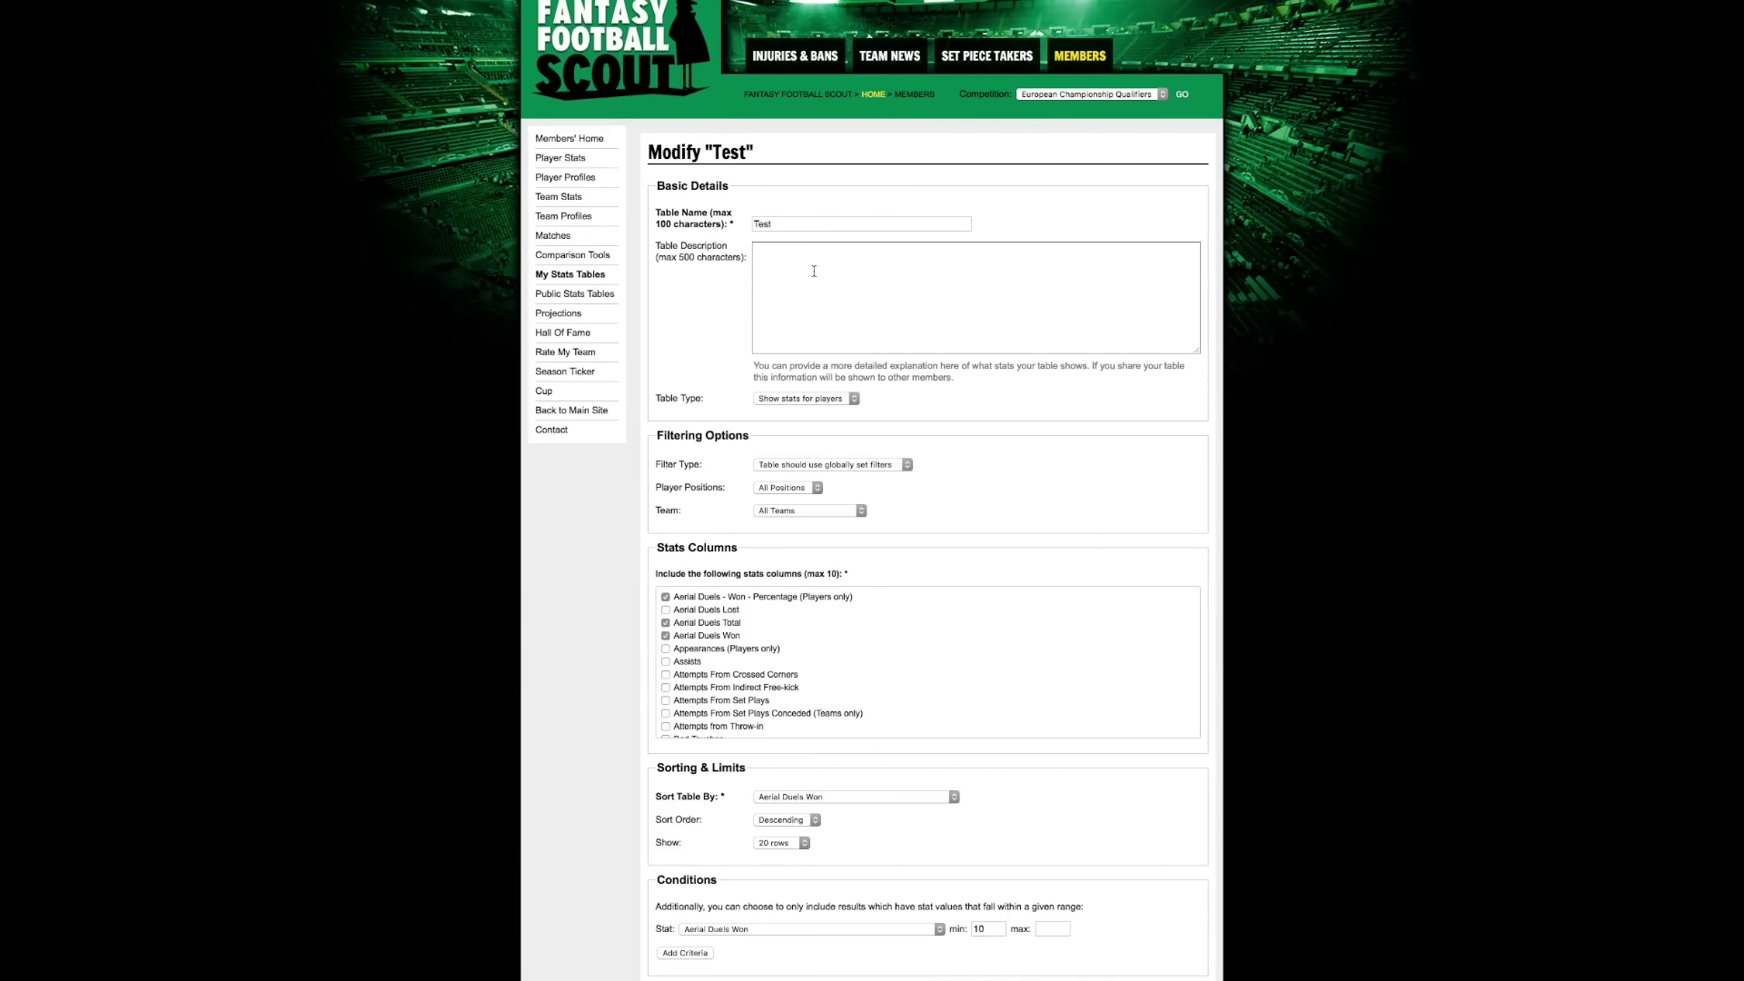
double_click(790, 223)
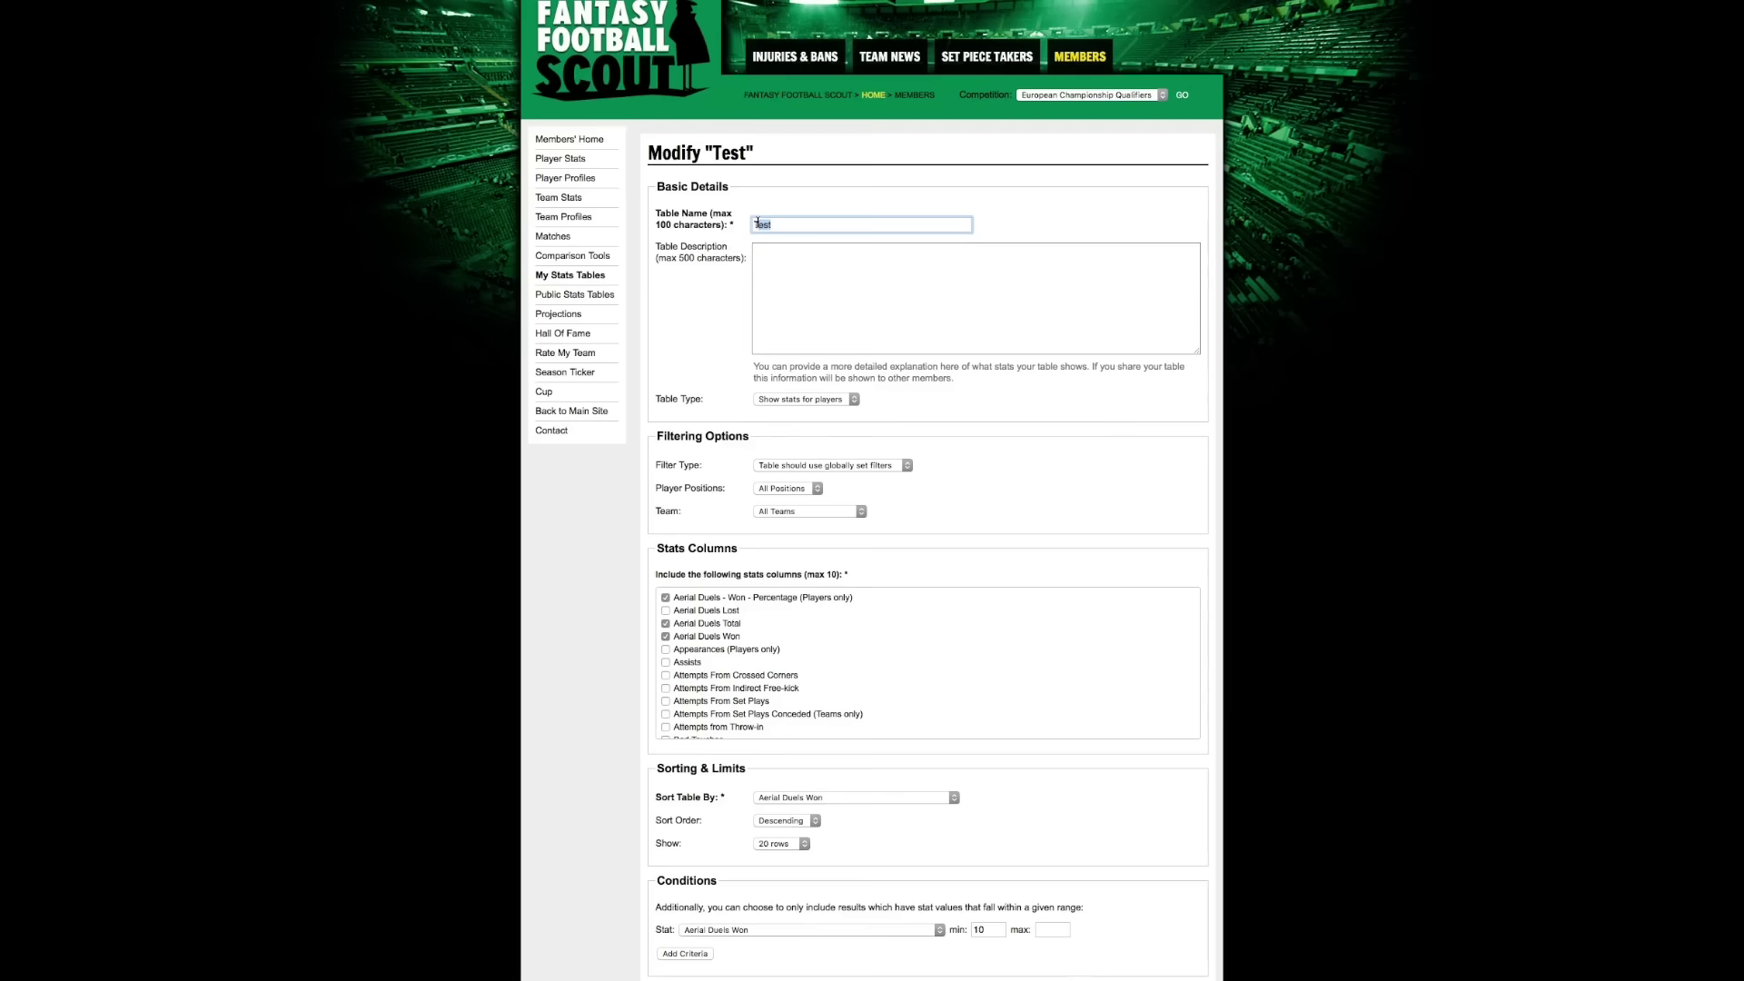
key(BackSpace)
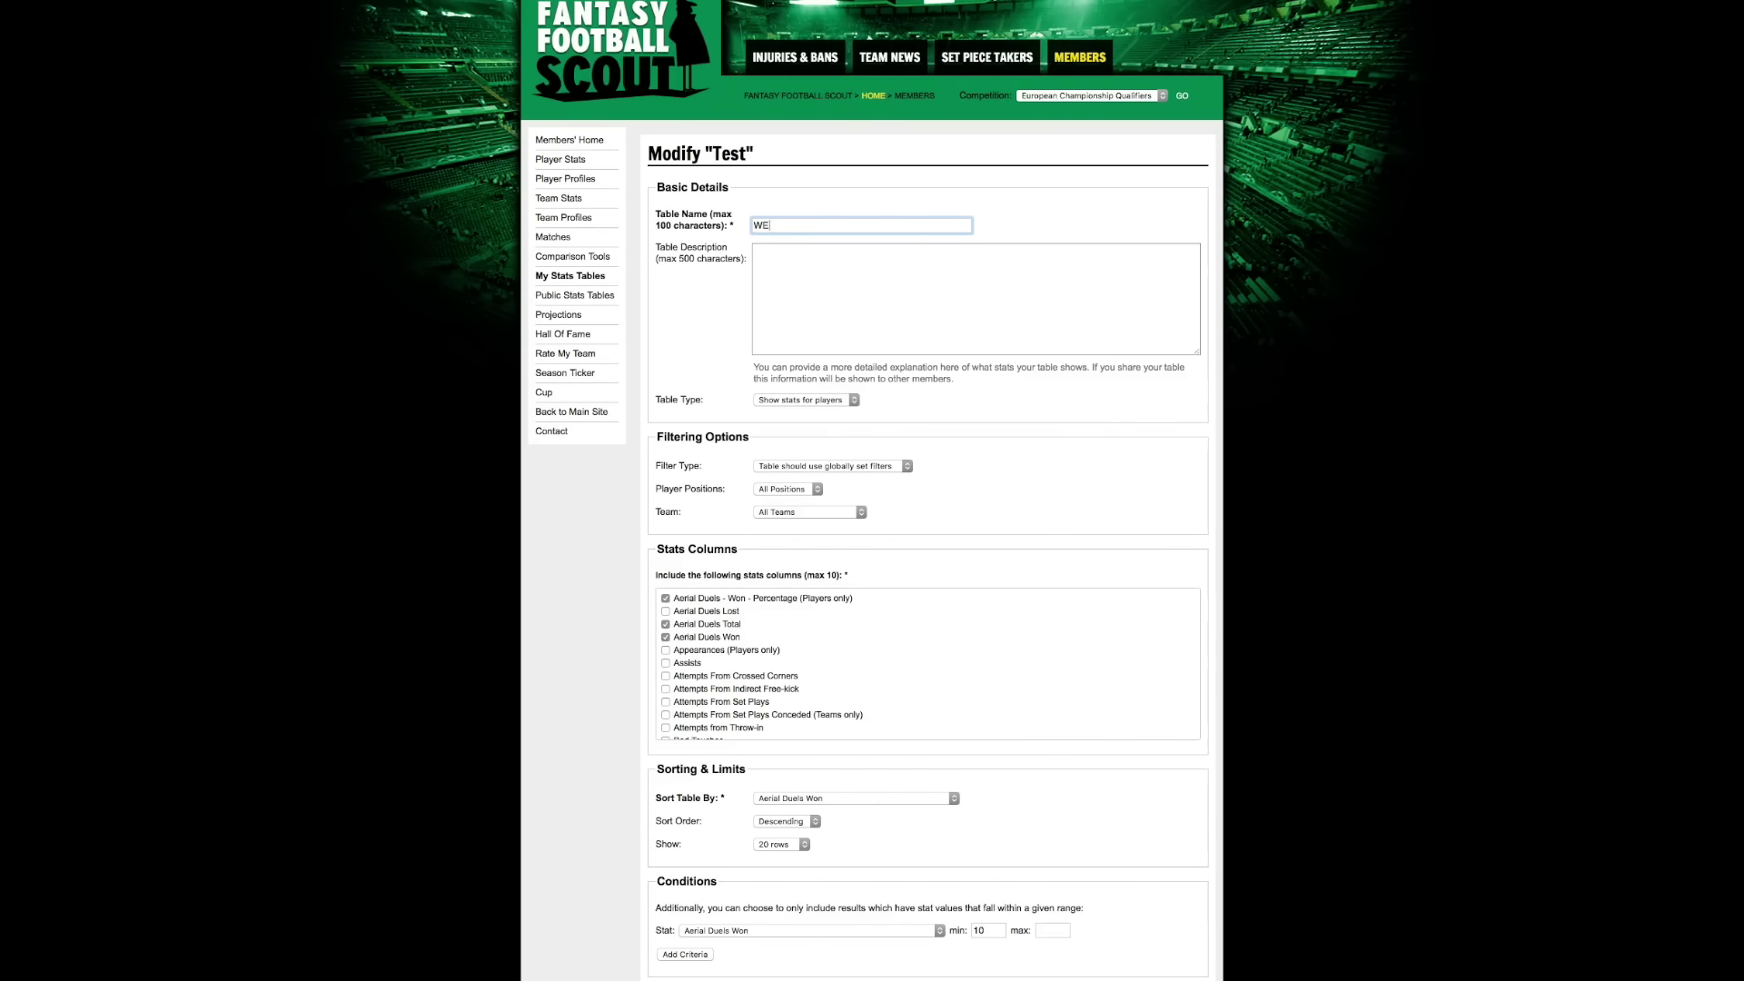
key(BackSpace)
key(BackSpace)
key(BackSpace)
click(831, 249)
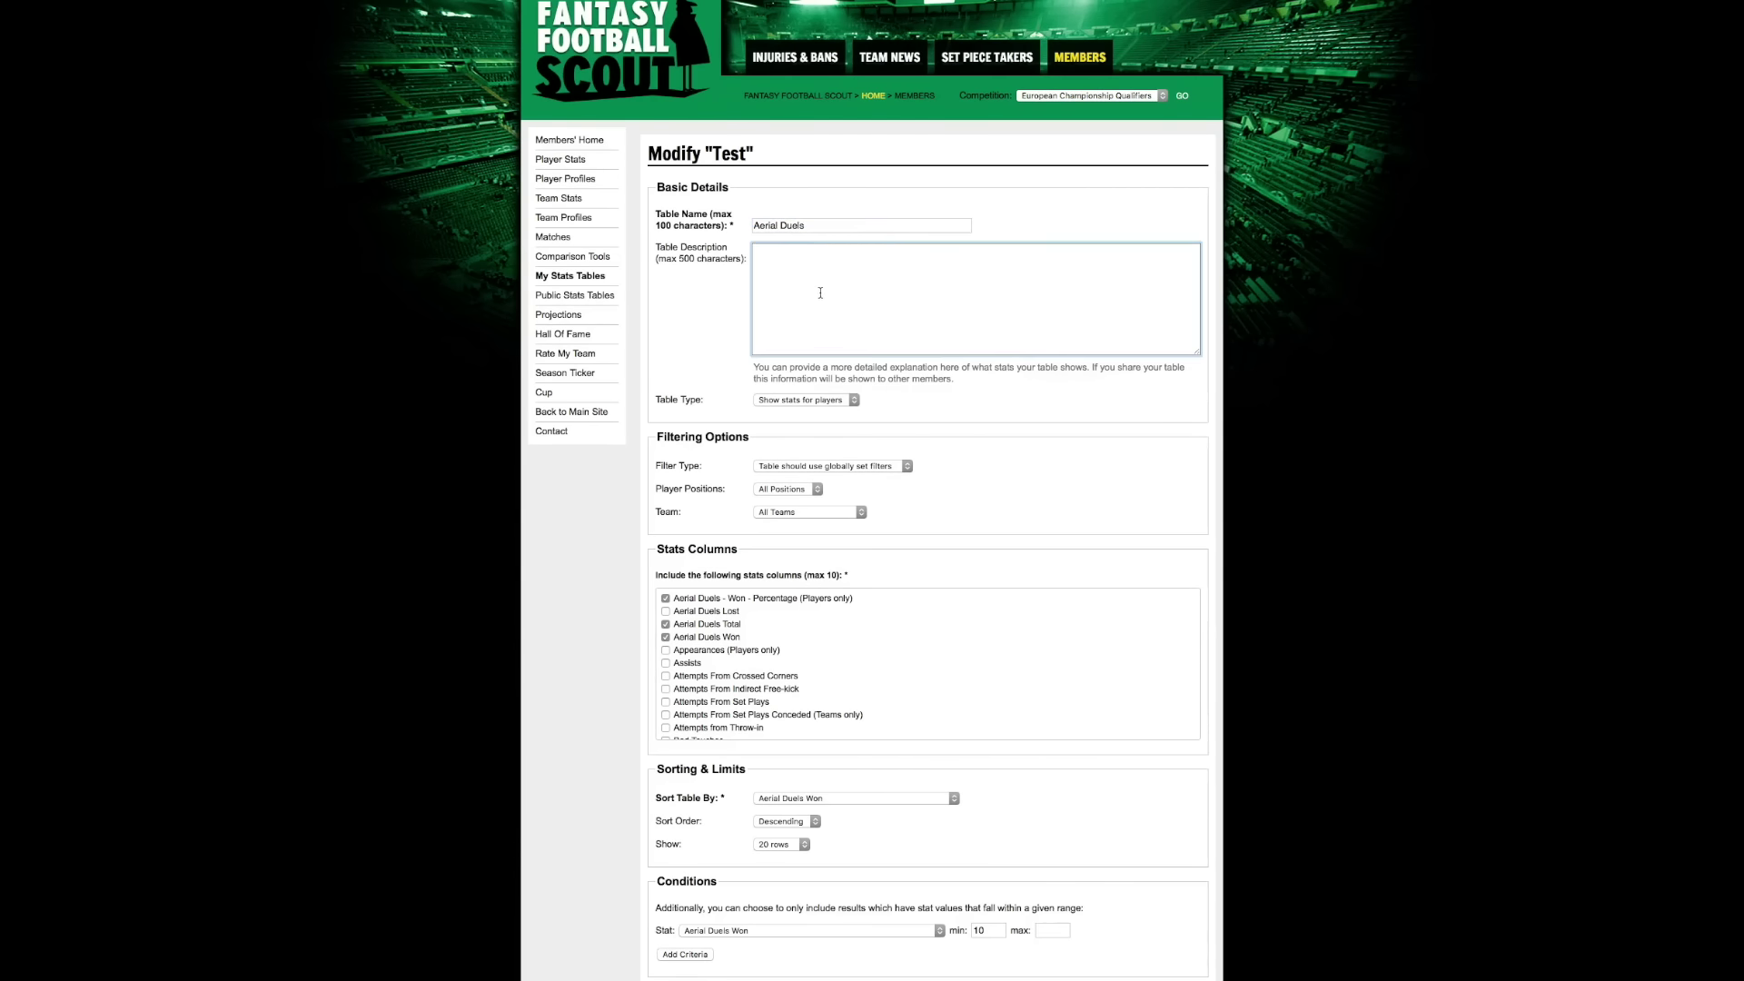
Save the renamed Aerial Duels table with Update Table.
scroll(760, 591, down, 1)
scroll(636, 562, down, 1)
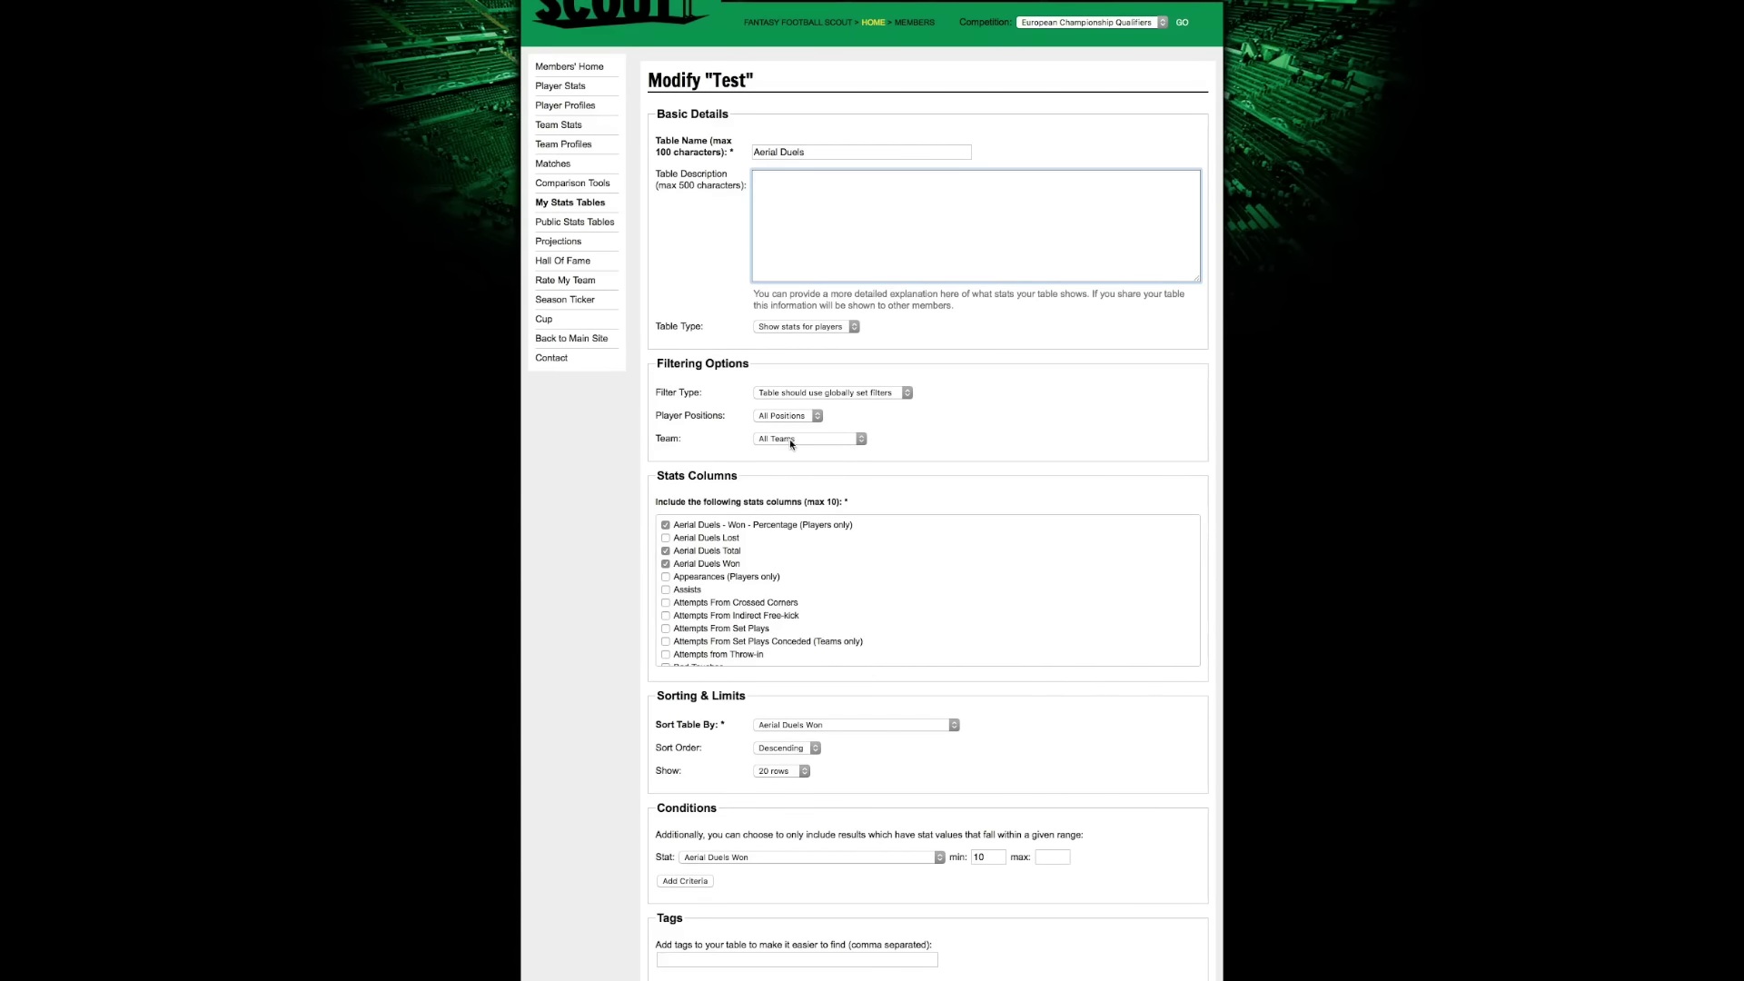
scroll(690, 468, down, 2)
scroll(785, 483, down, 2)
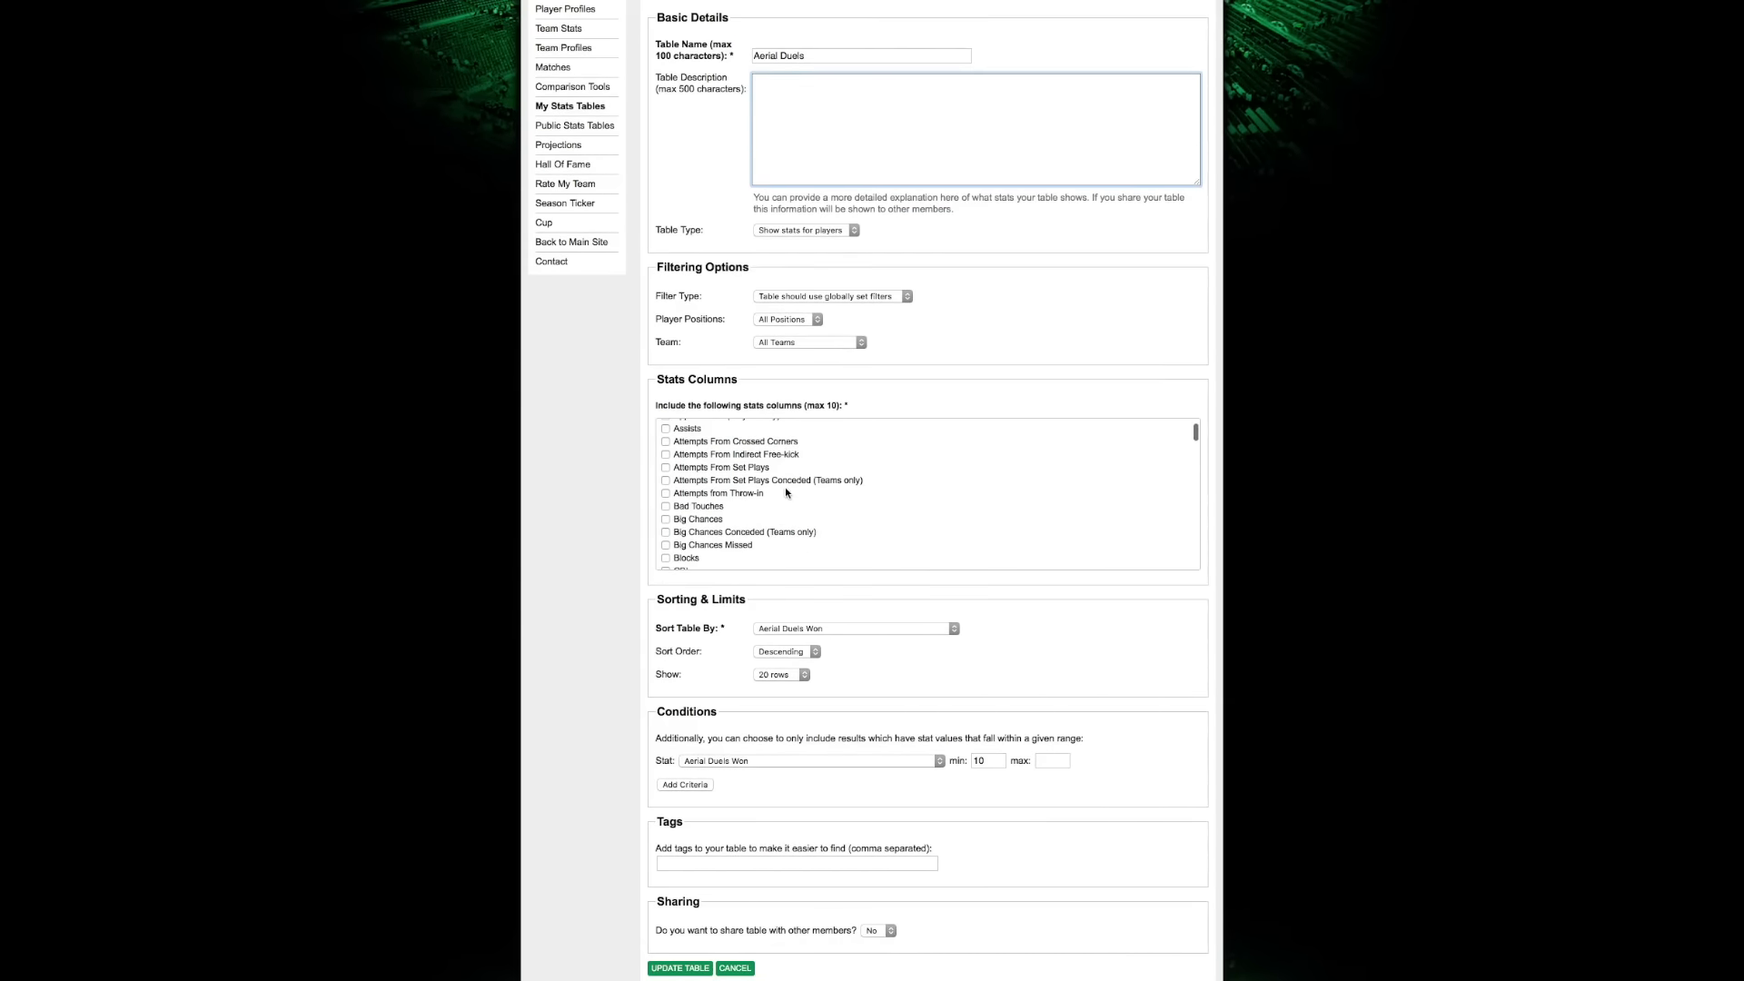
scroll(595, 489, down, 1)
scroll(596, 488, down, 1)
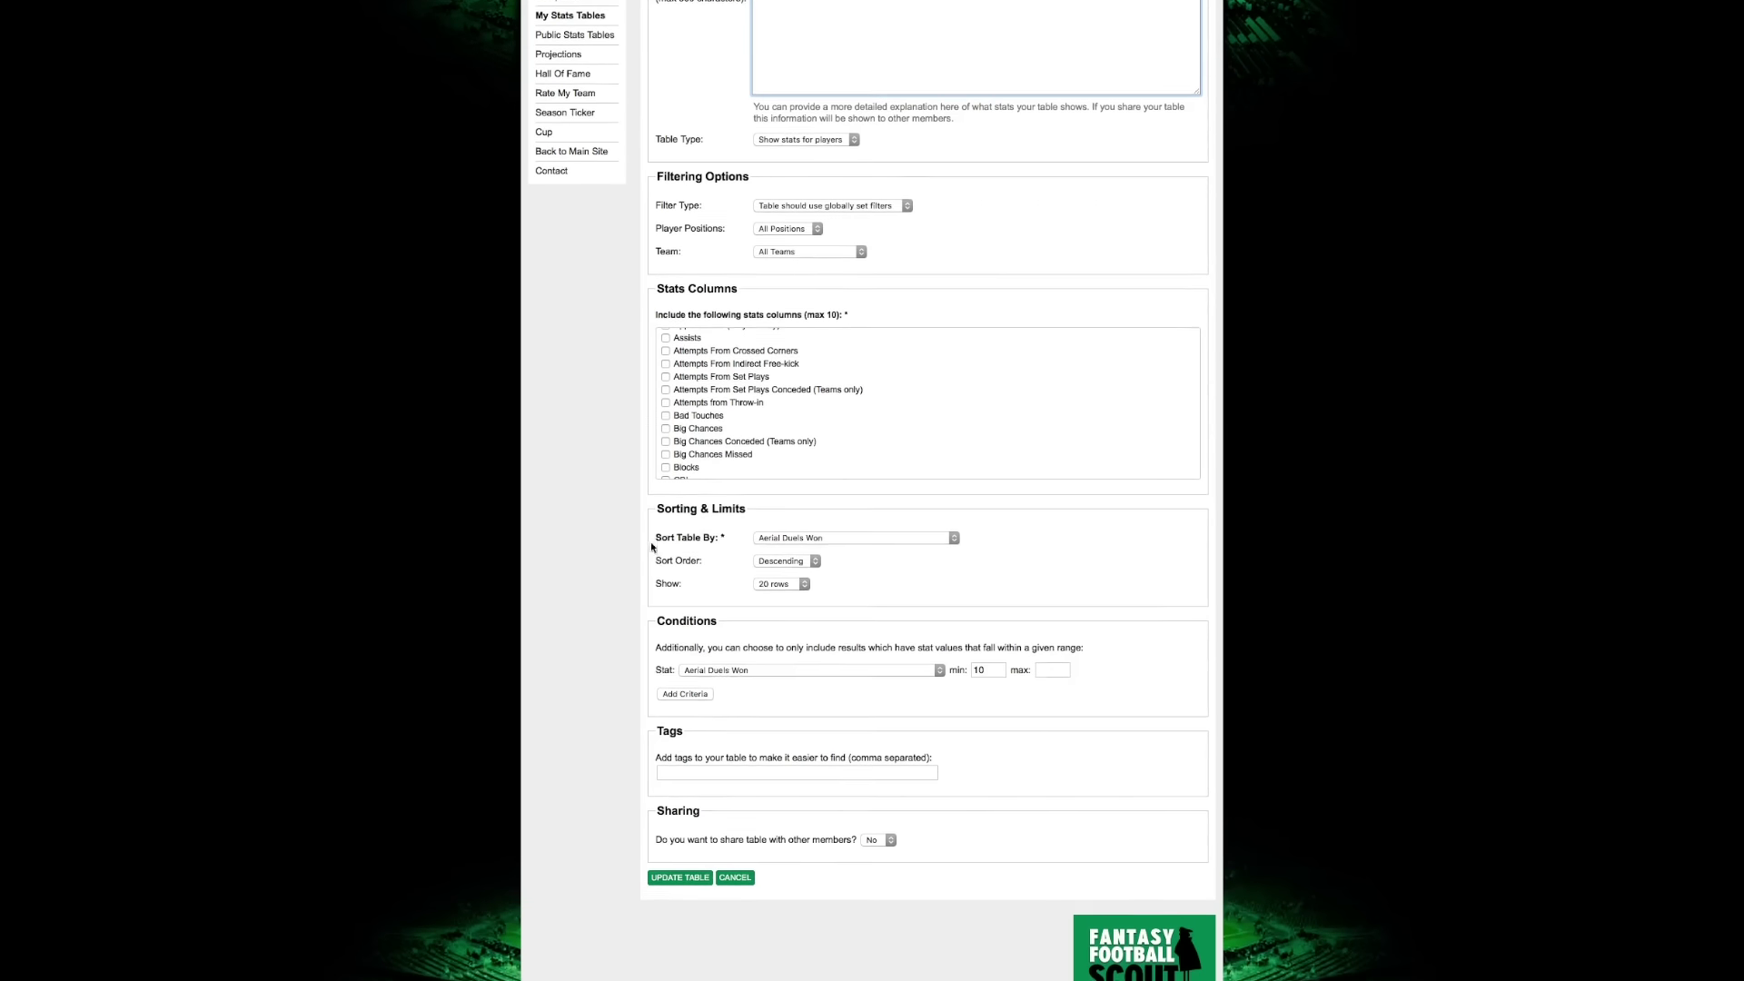
scroll(667, 549, down, 2)
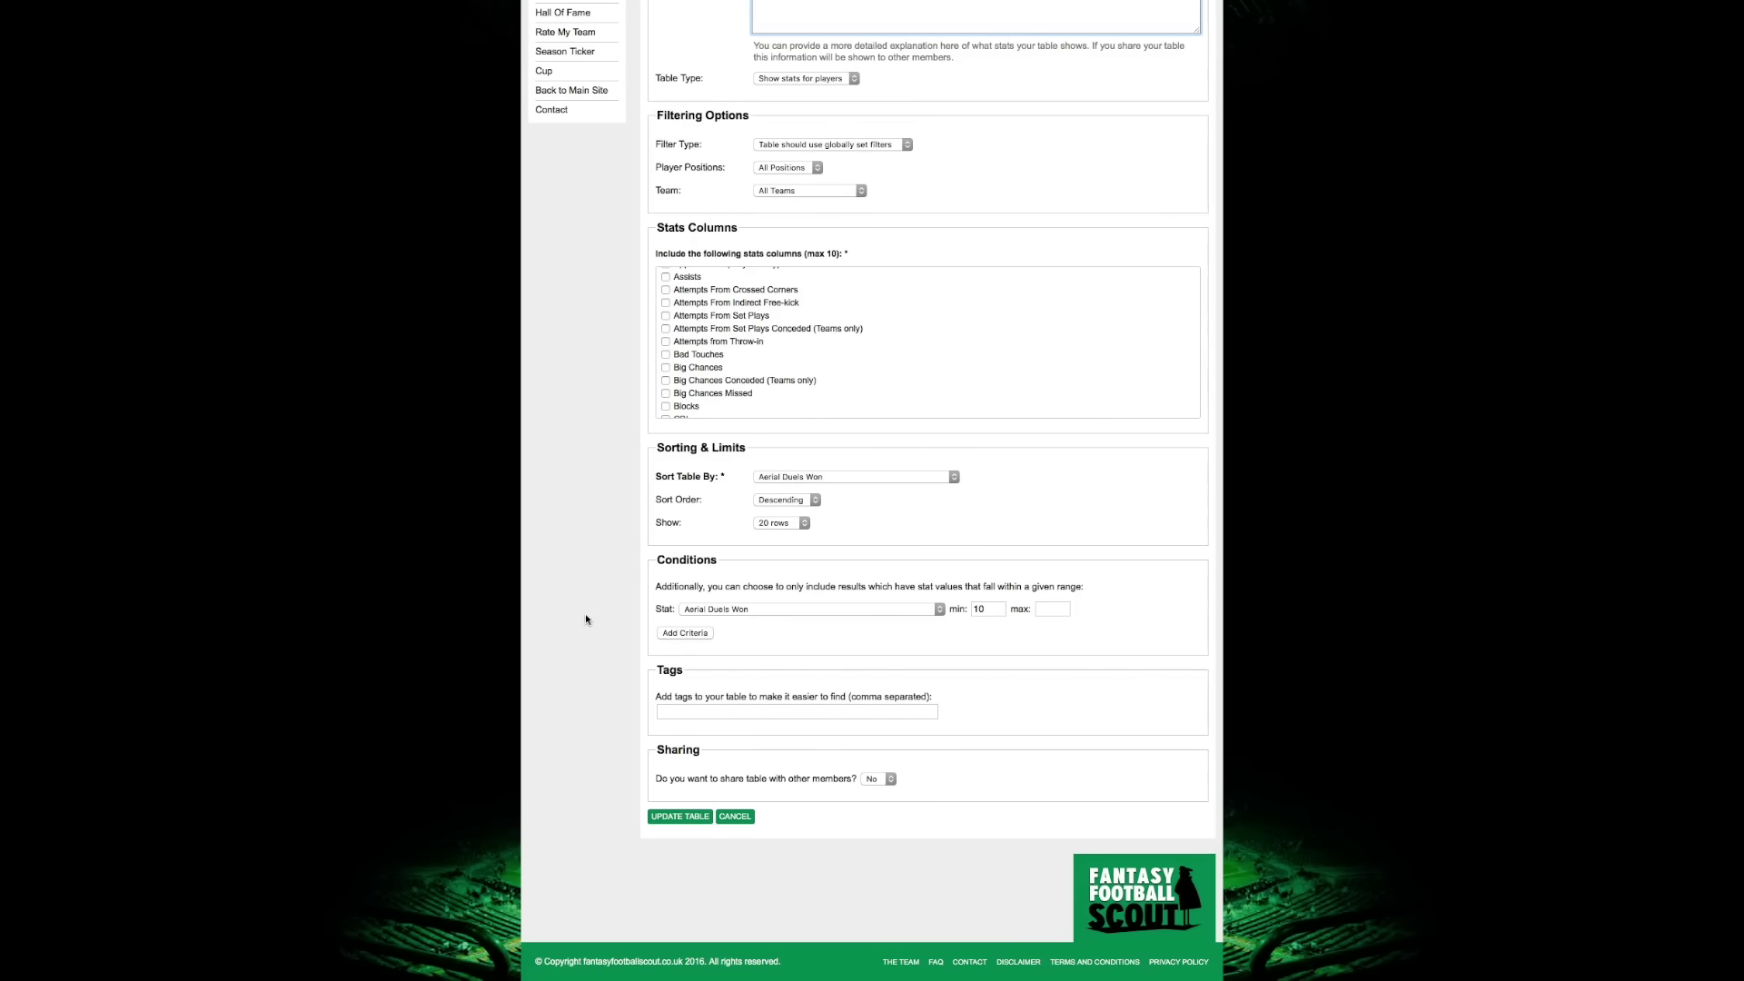
click(680, 817)
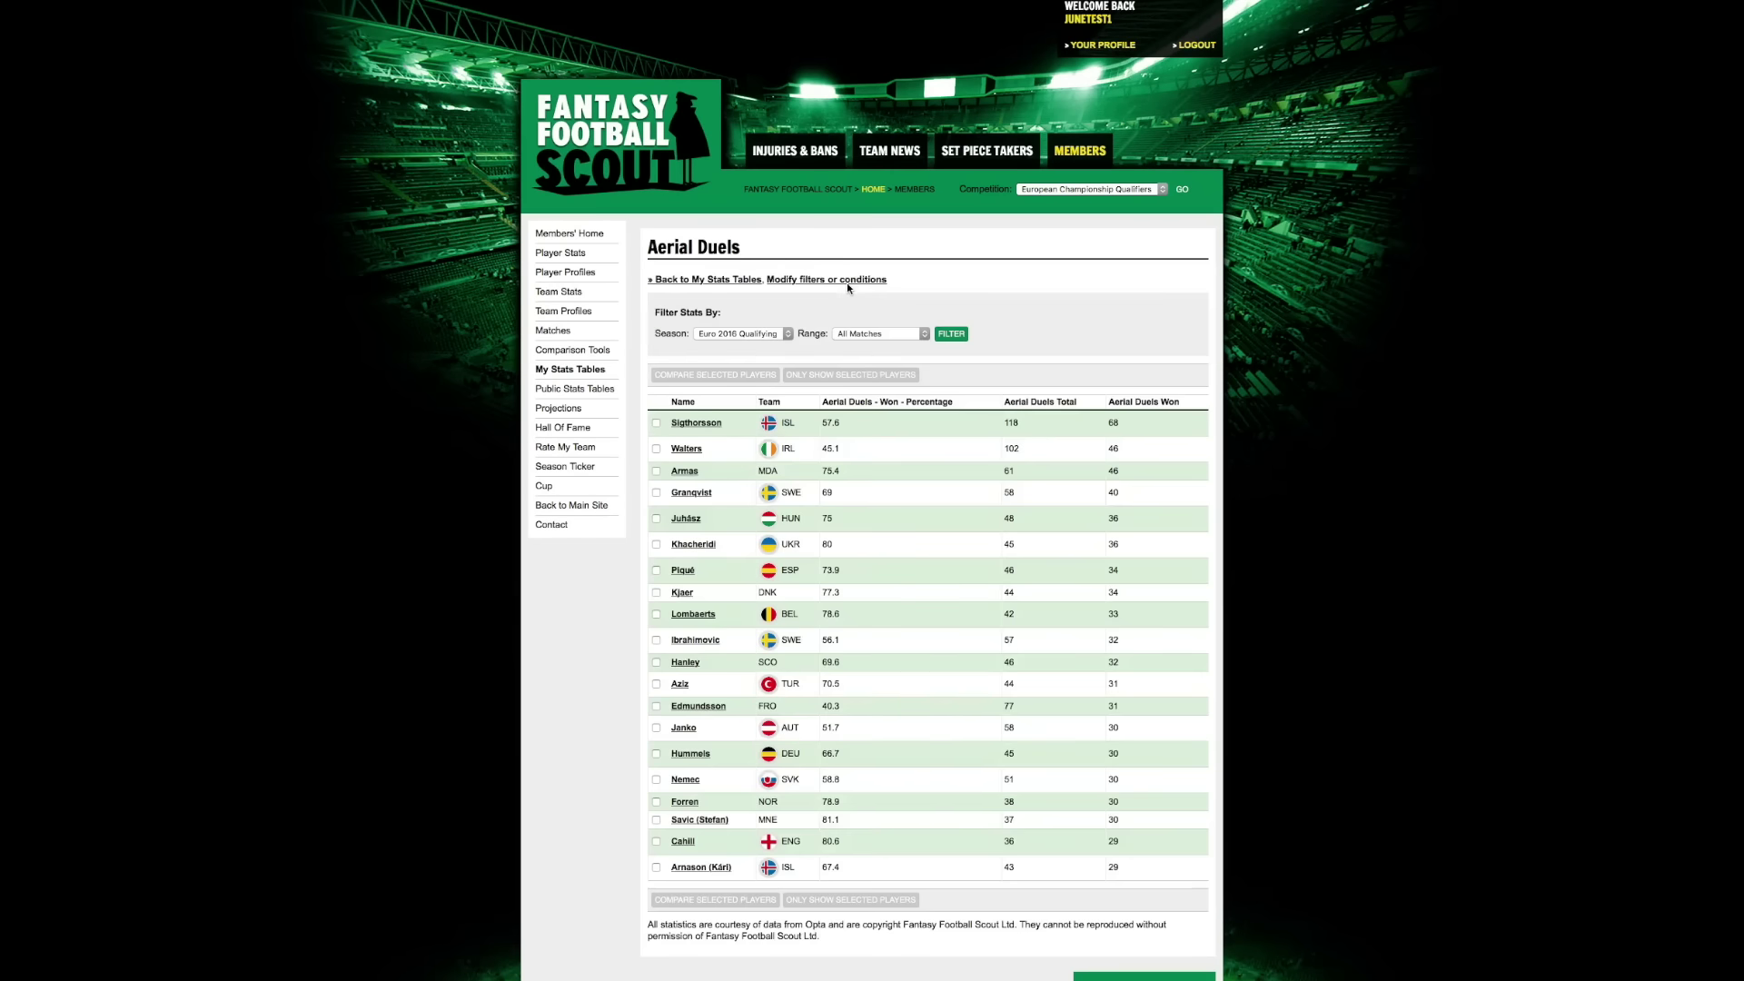
Review the Aerial Duels rankings, then go to Public Stats Tables.
scroll(861, 465, down, 1)
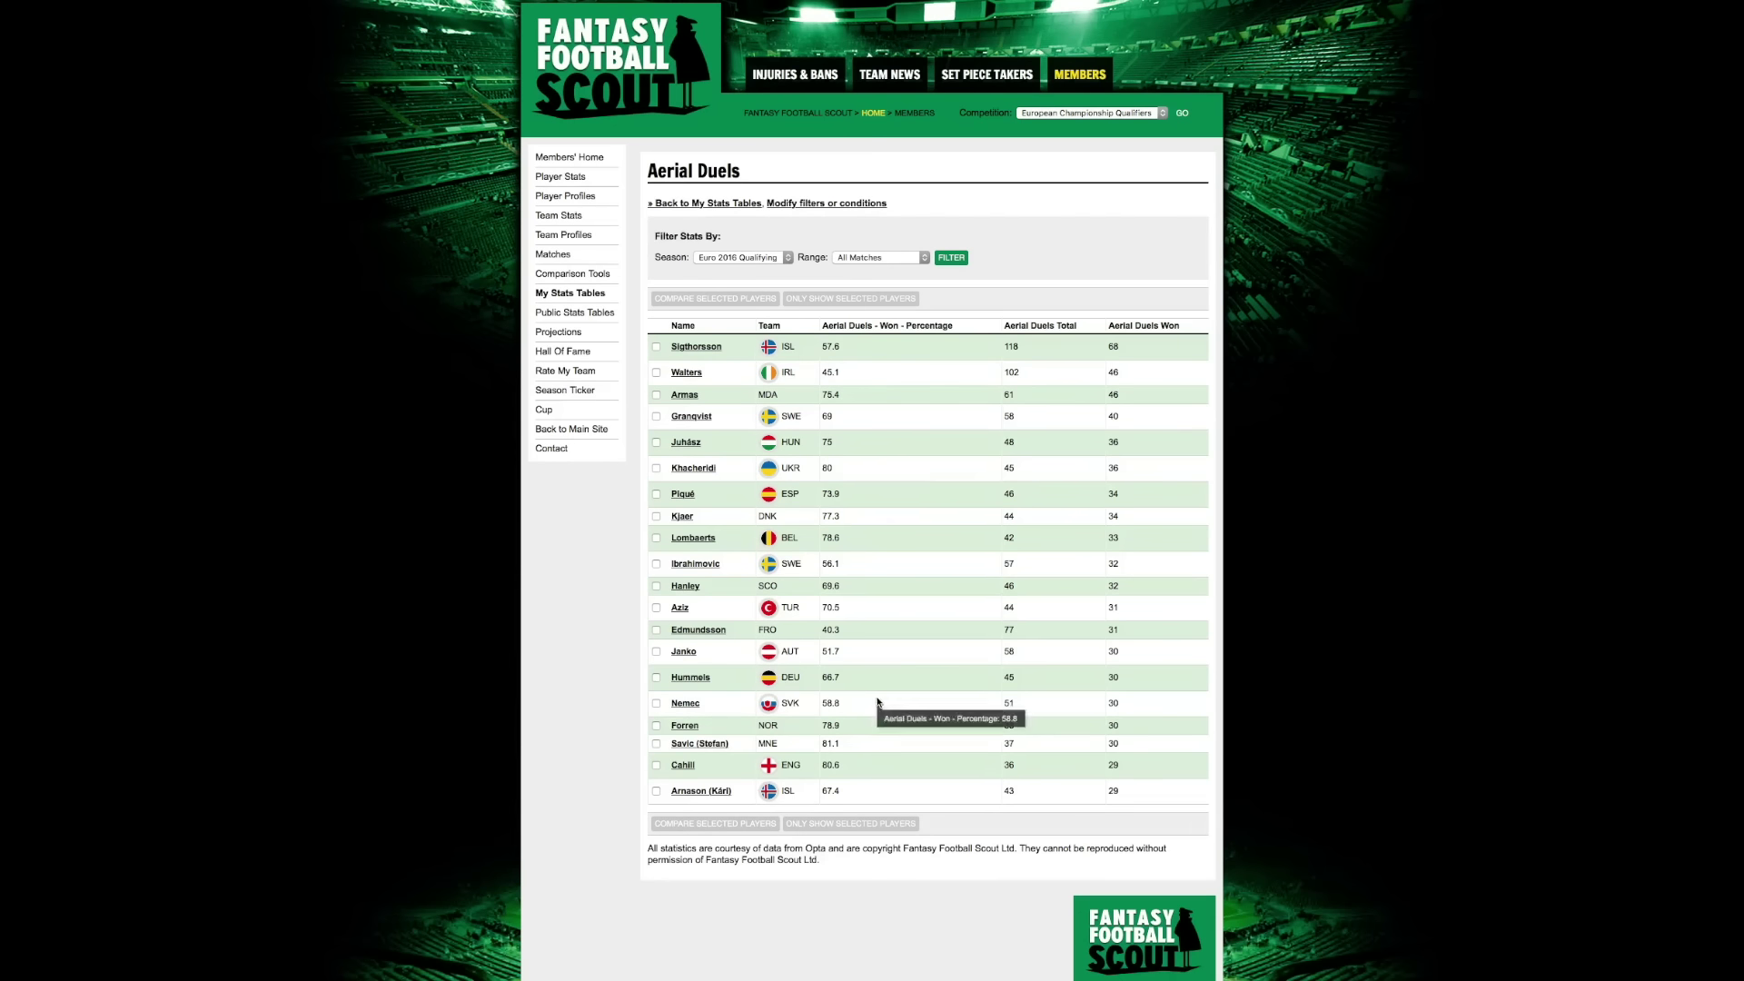
click(581, 316)
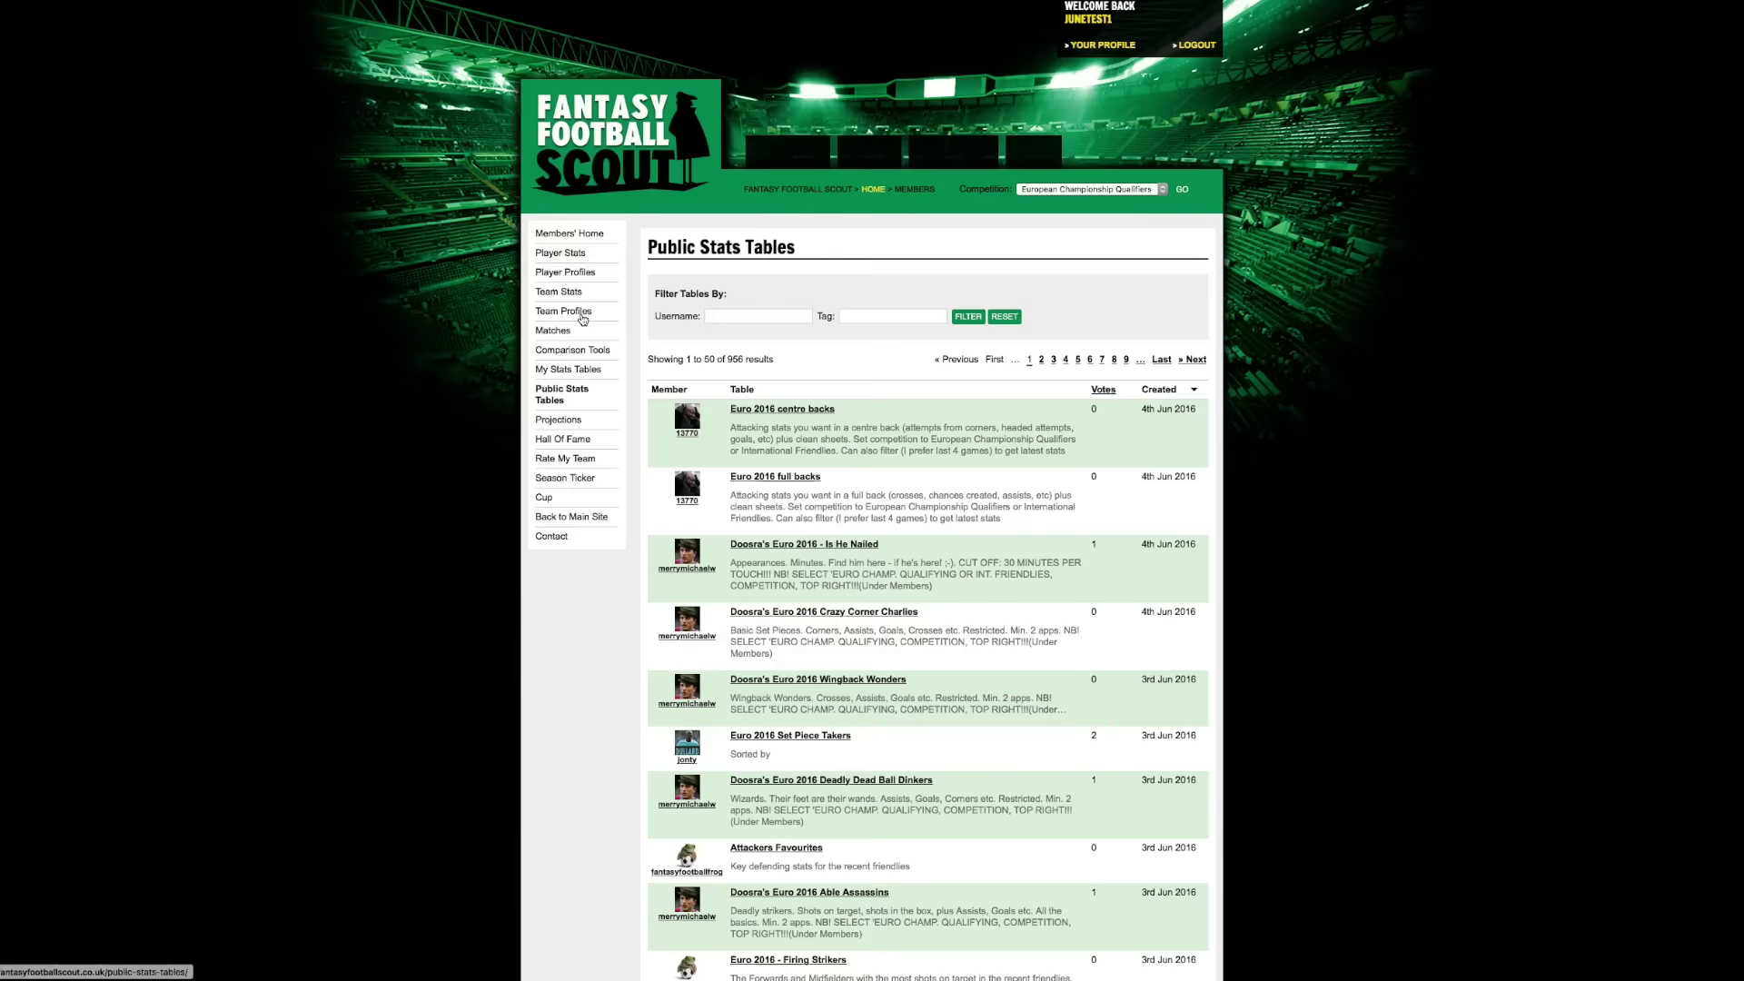
Scroll through the 956 public stats tables and go back to Members' Home.
scroll(852, 531, down, 1)
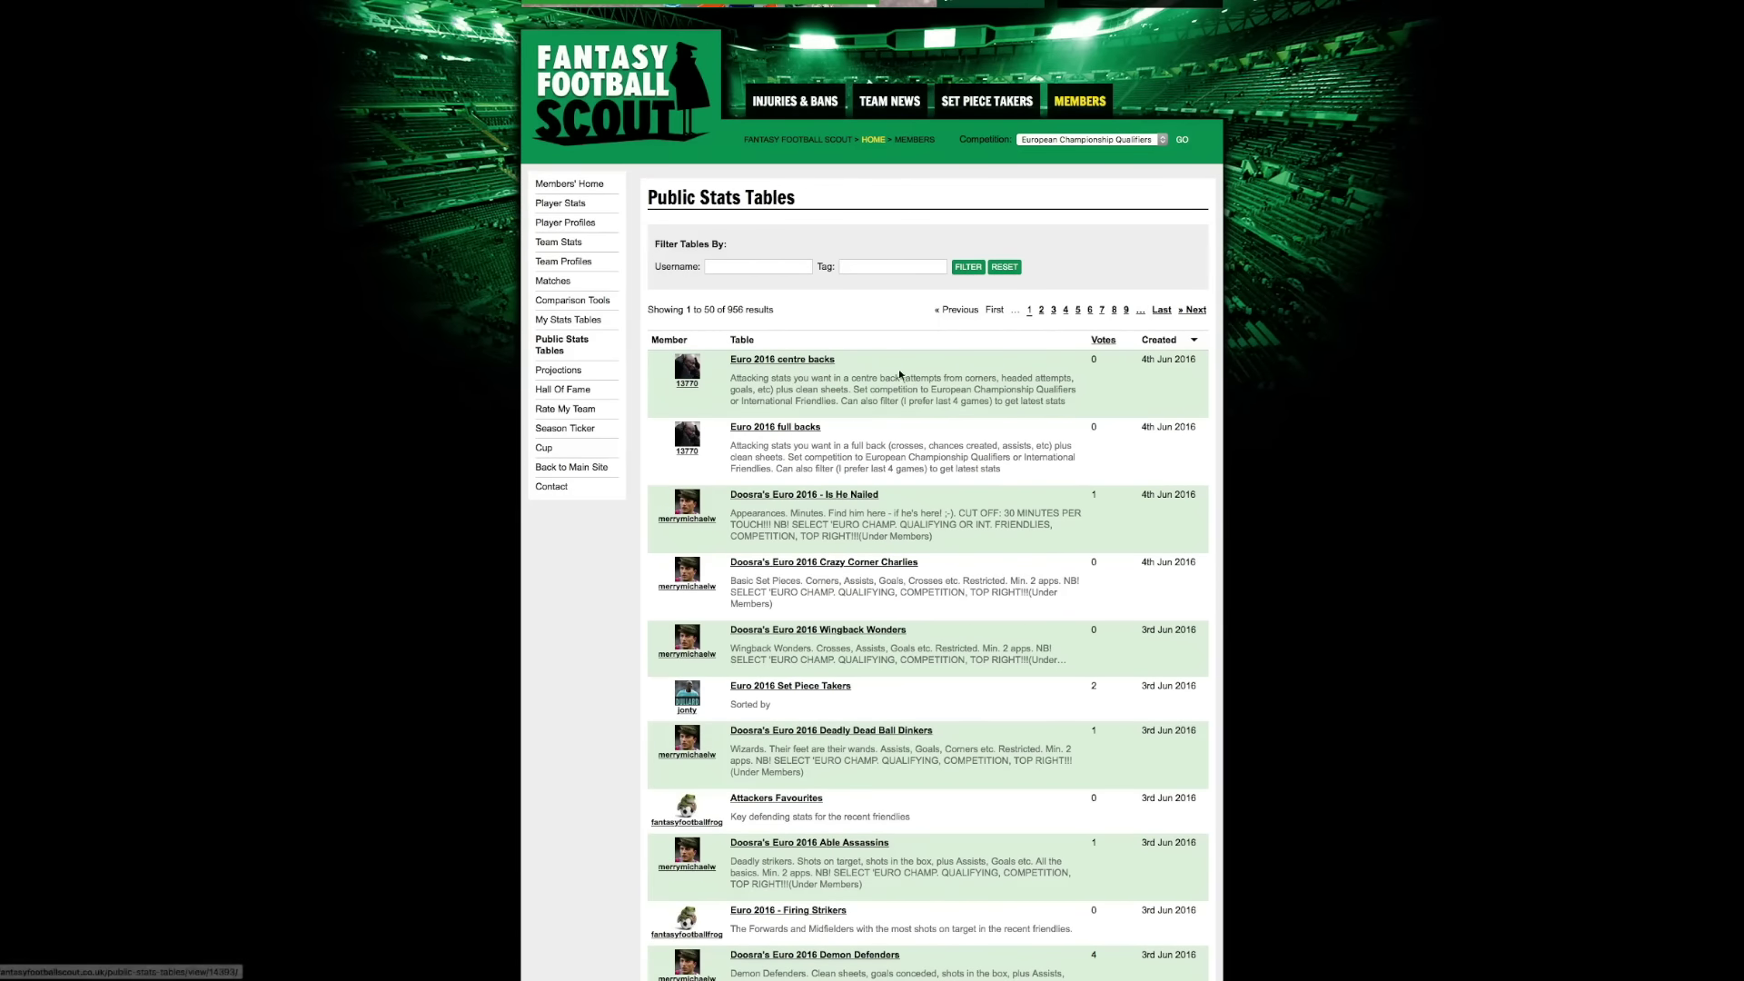
scroll(892, 492, down, 1)
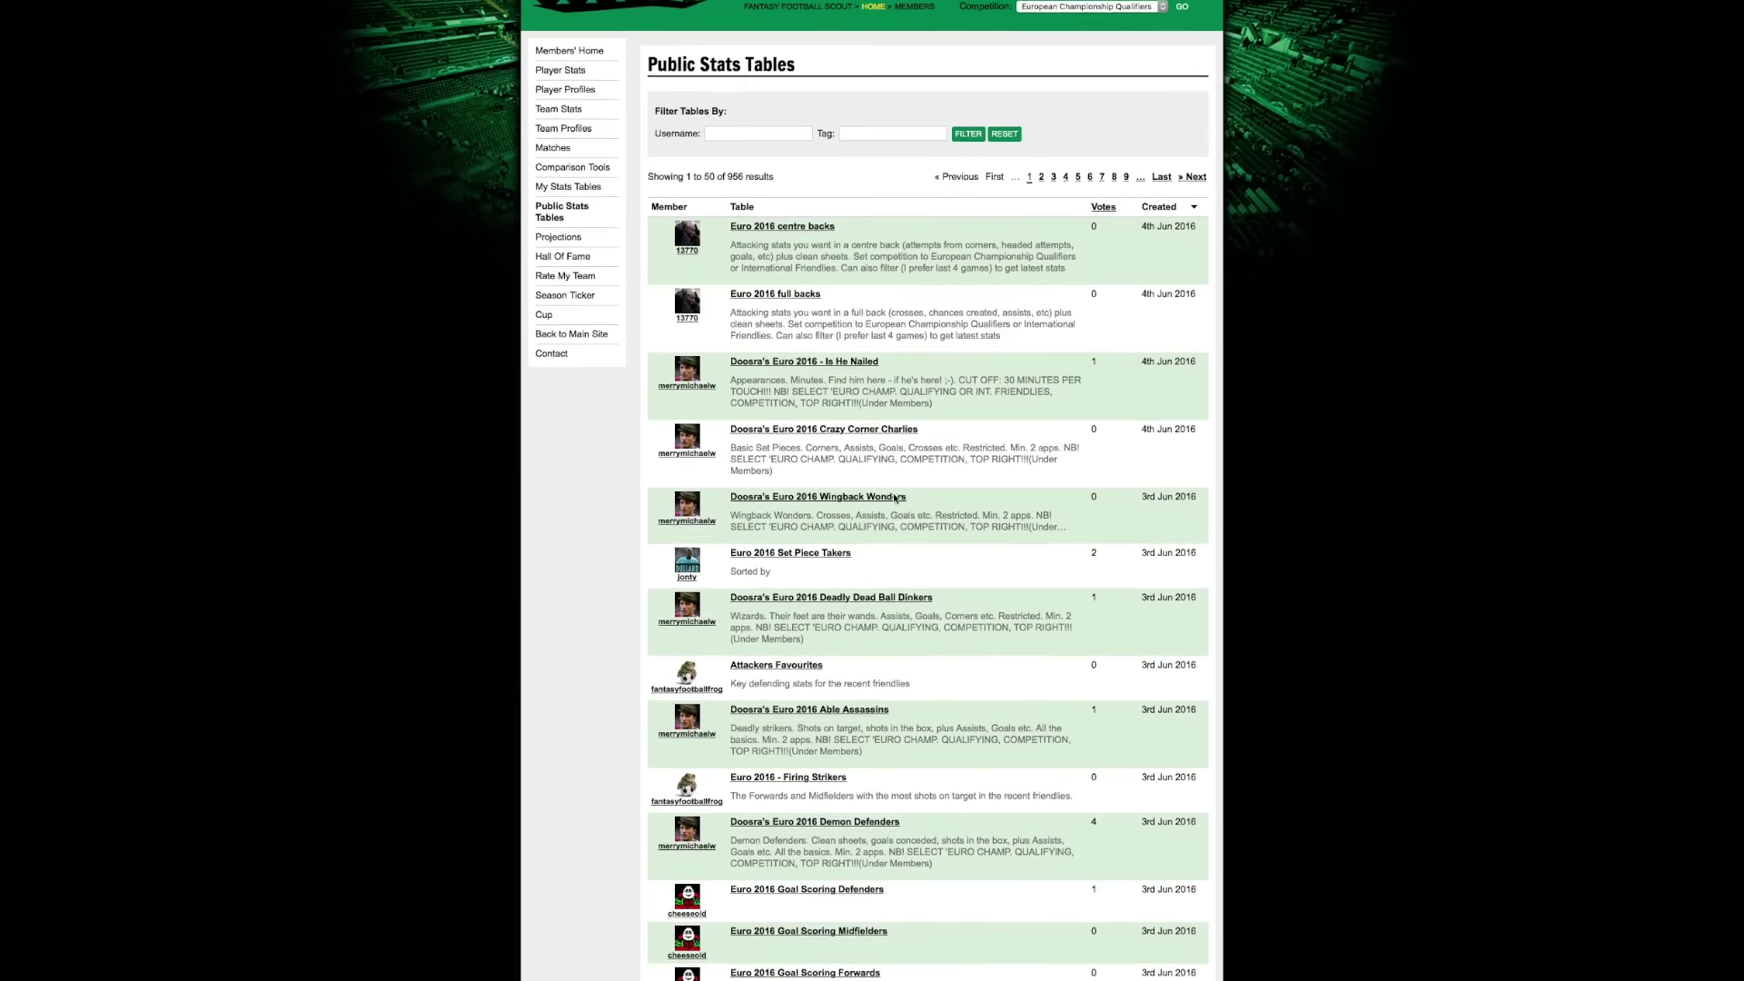
scroll(894, 493, up, 1)
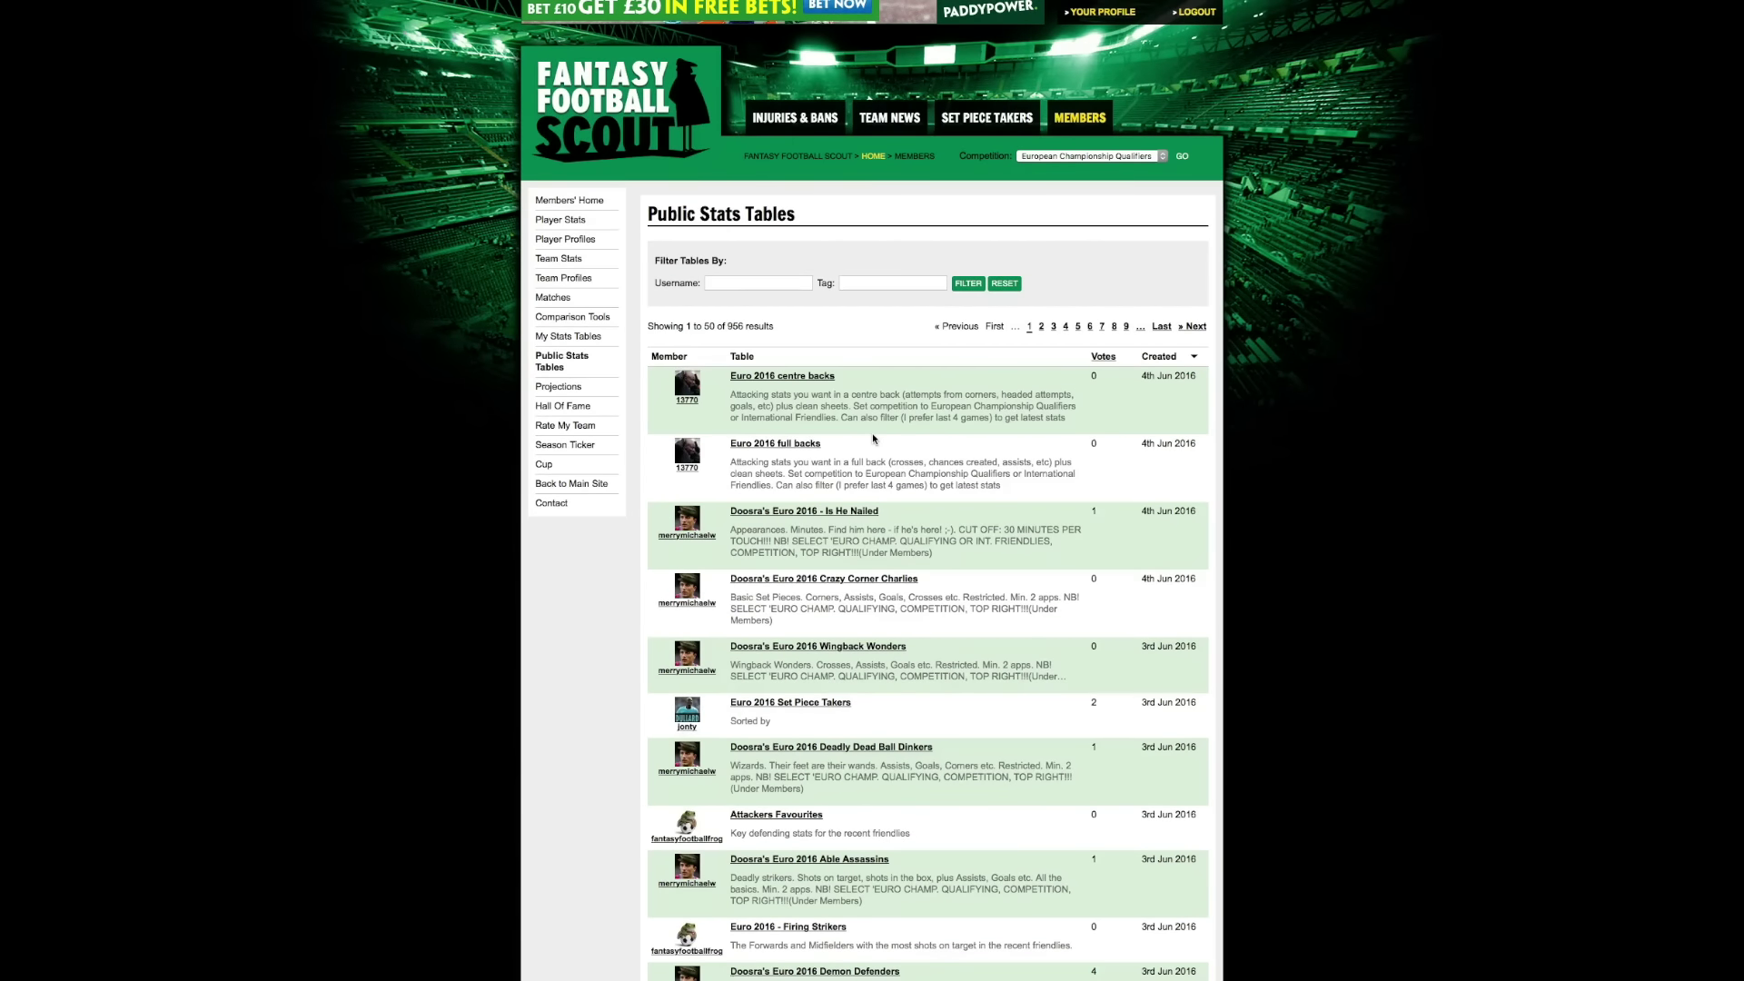
scroll(874, 440, up, 1)
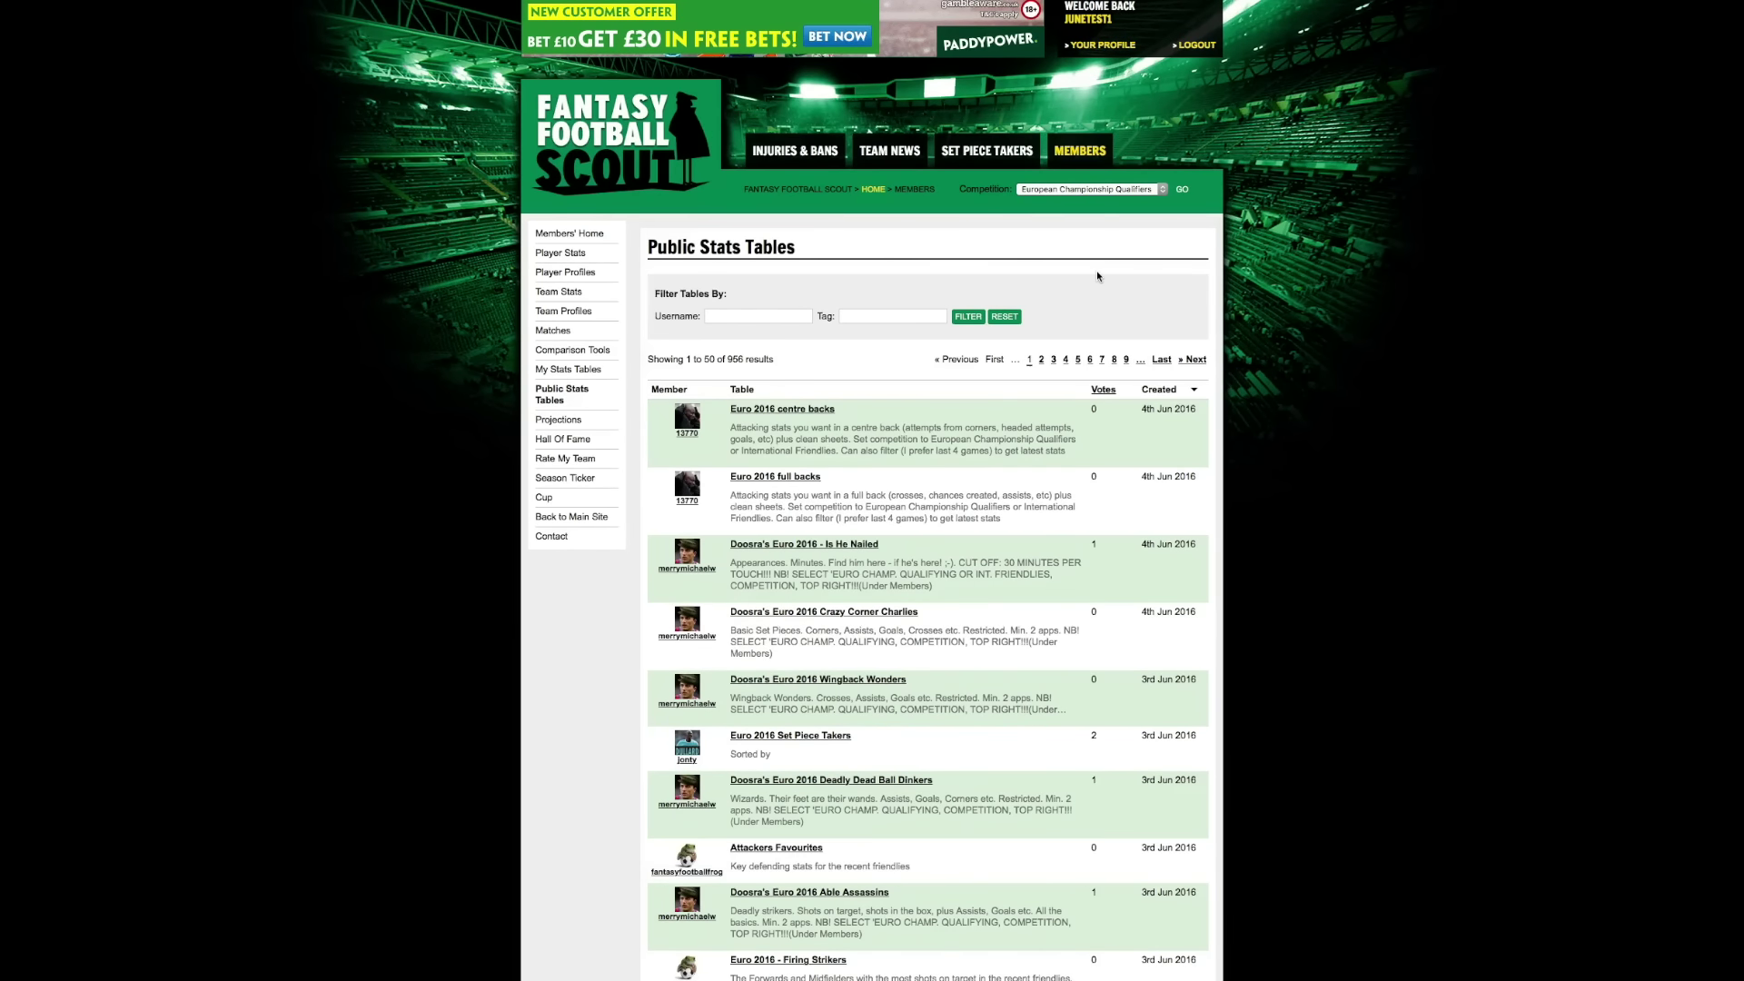
key(alt+Left)
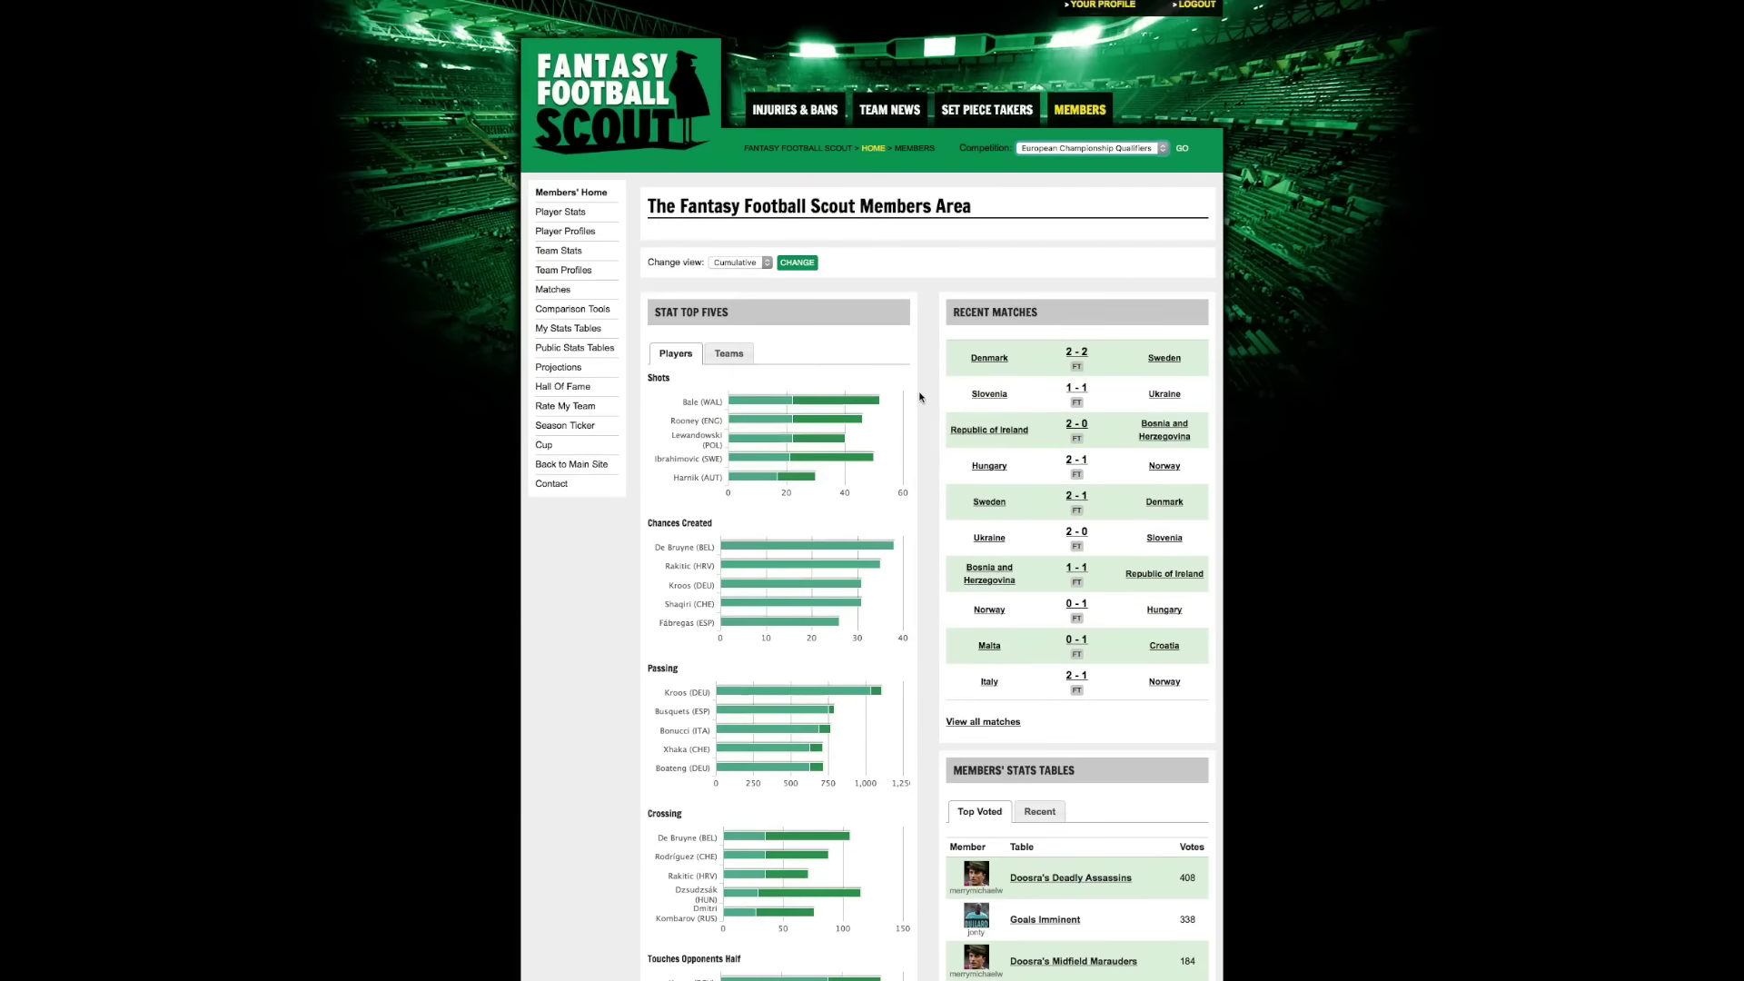
scroll(920, 397, down, 1)
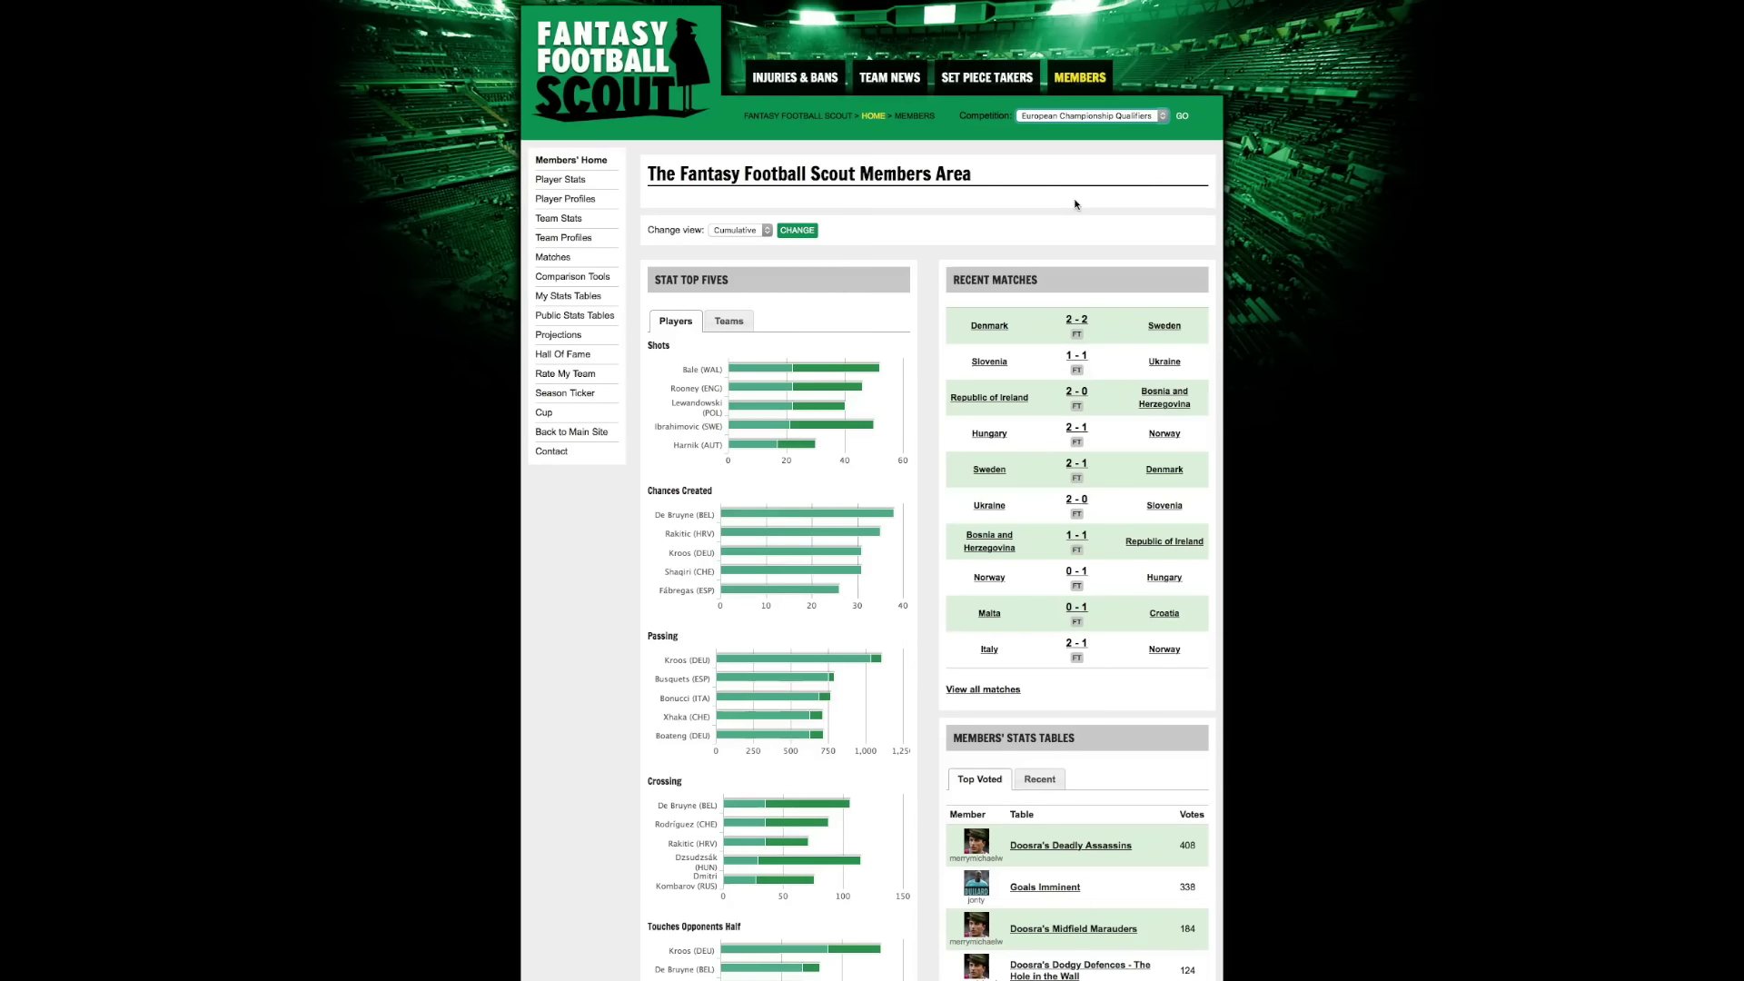
click(1117, 116)
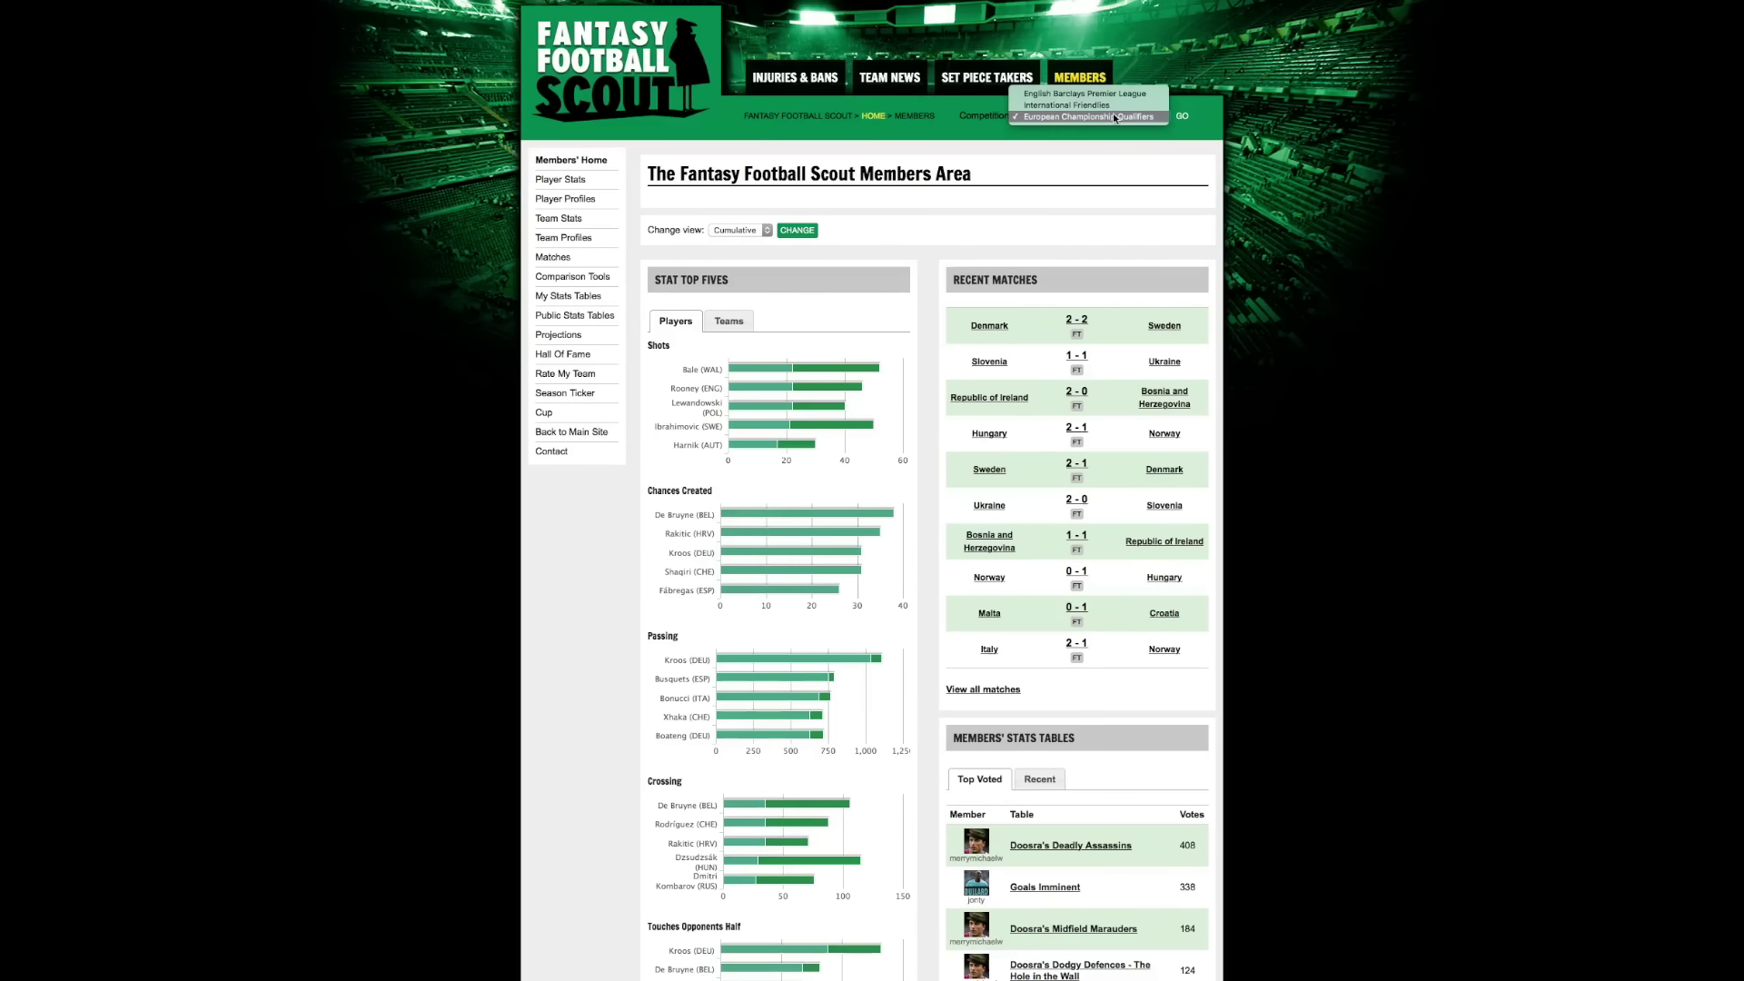
click(1070, 150)
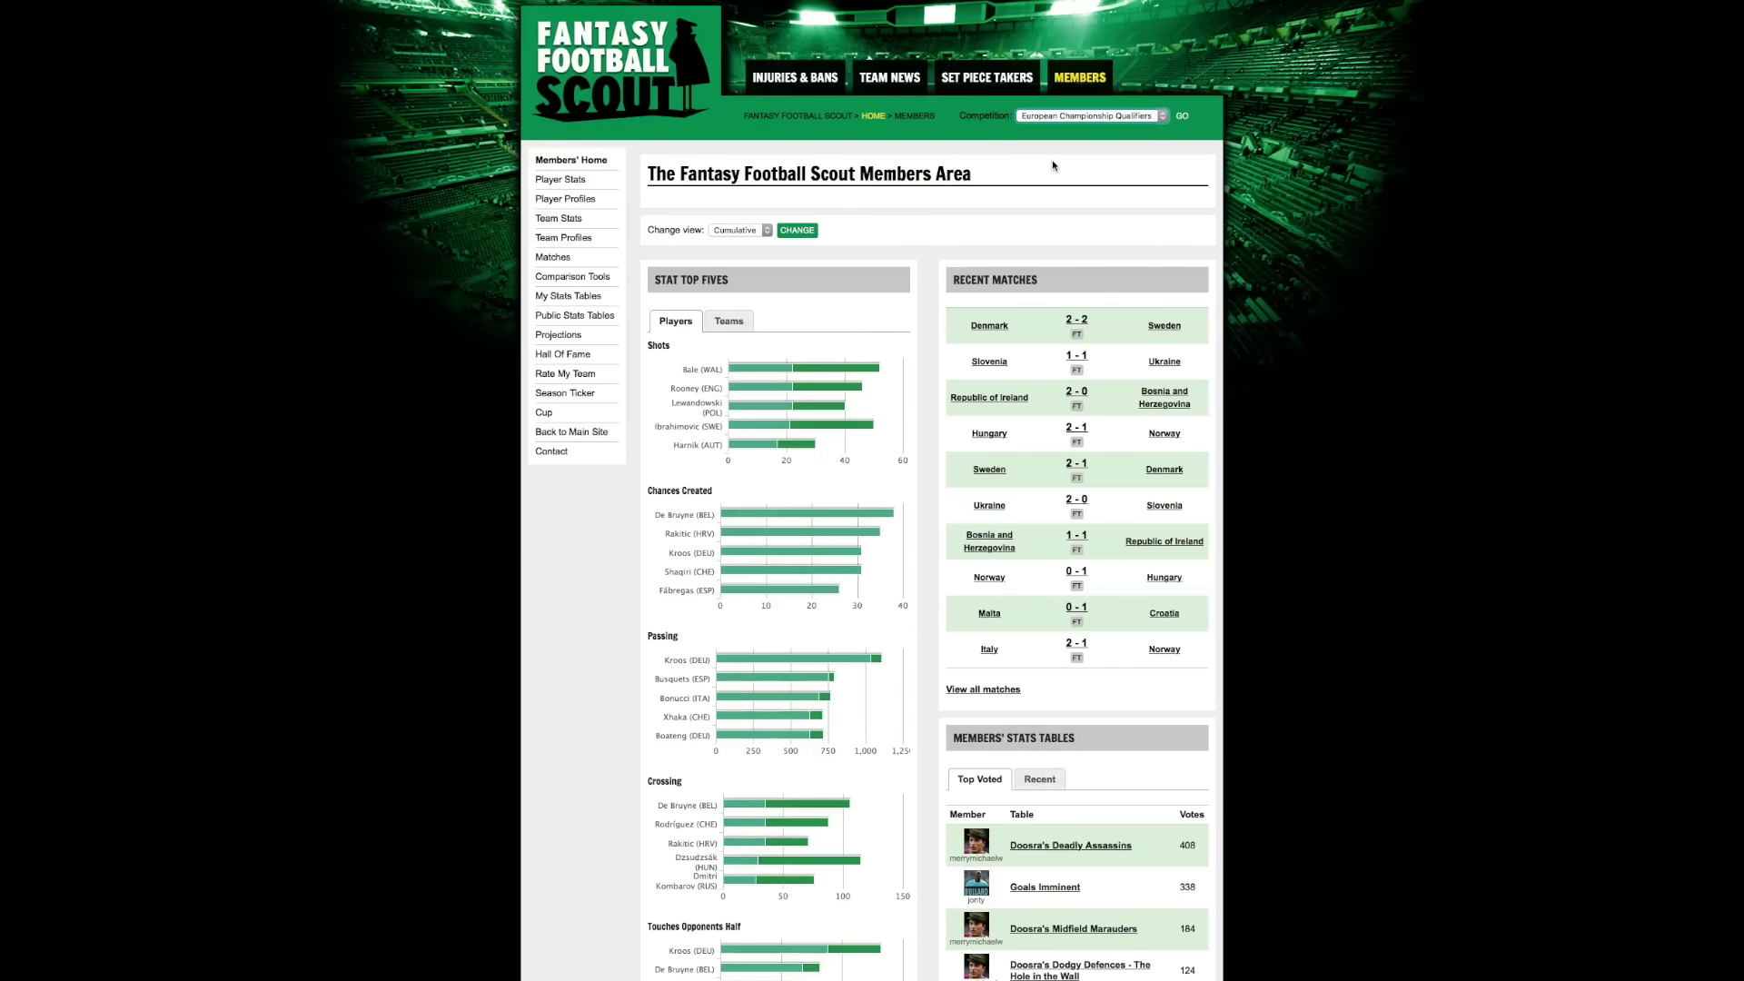
click(1090, 118)
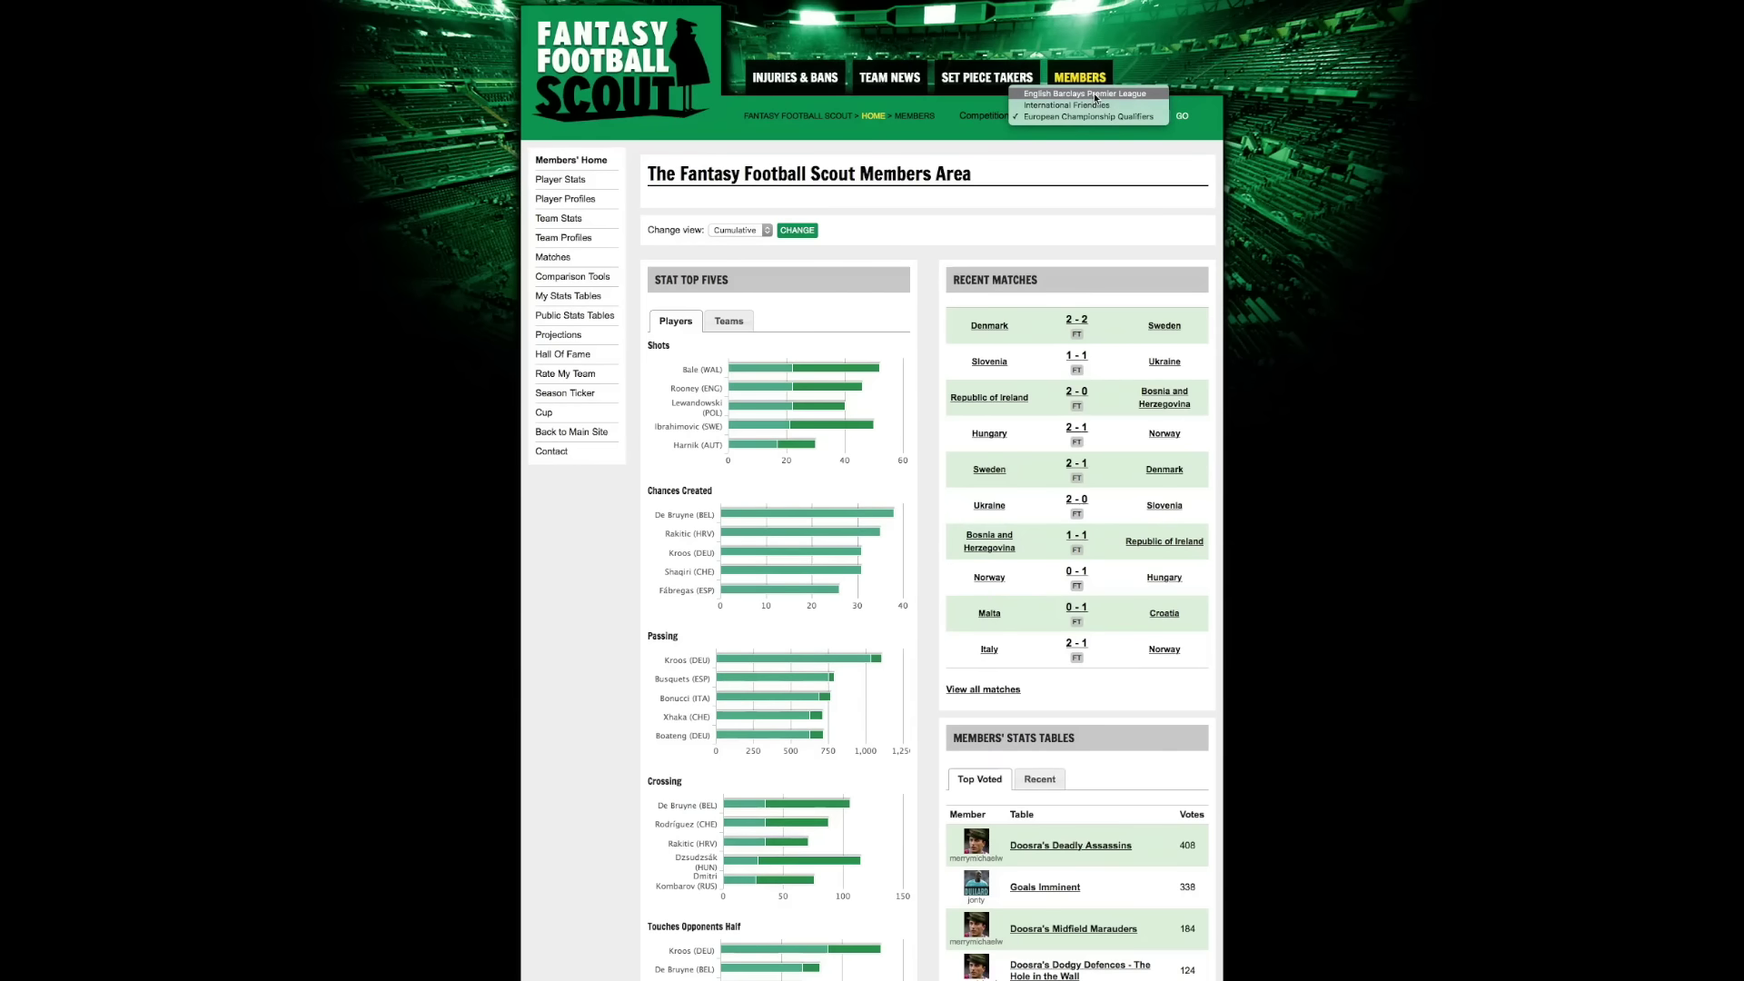
click(1087, 148)
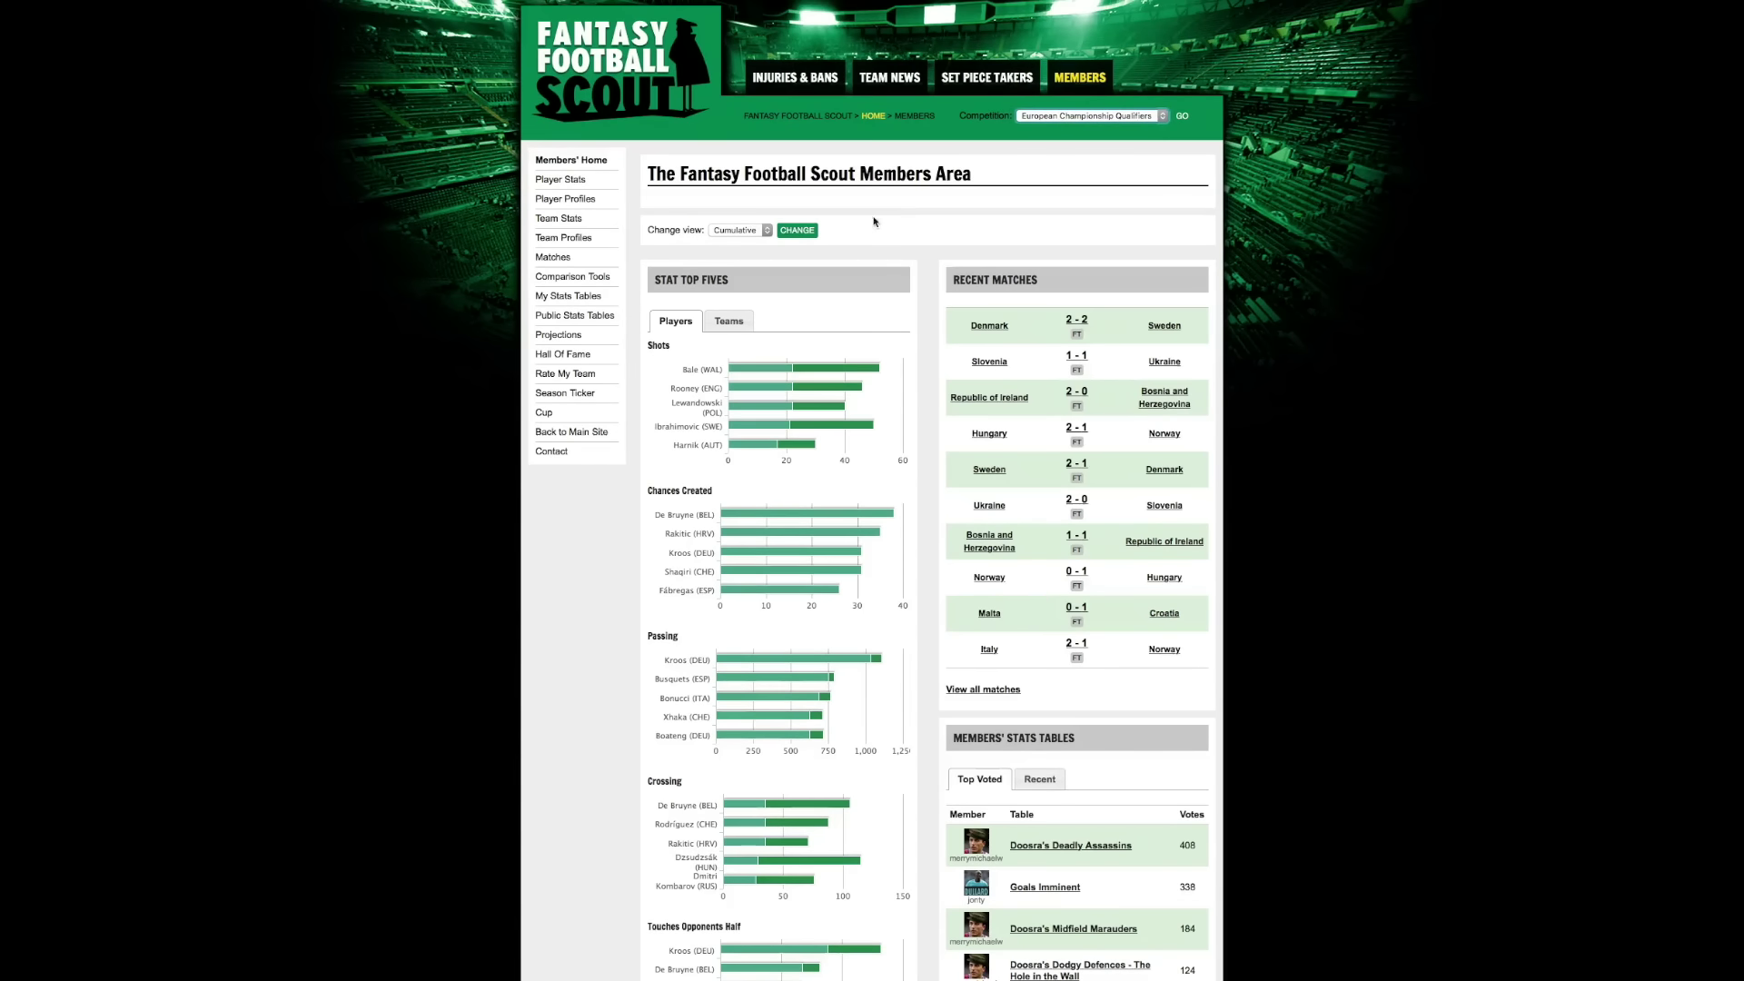